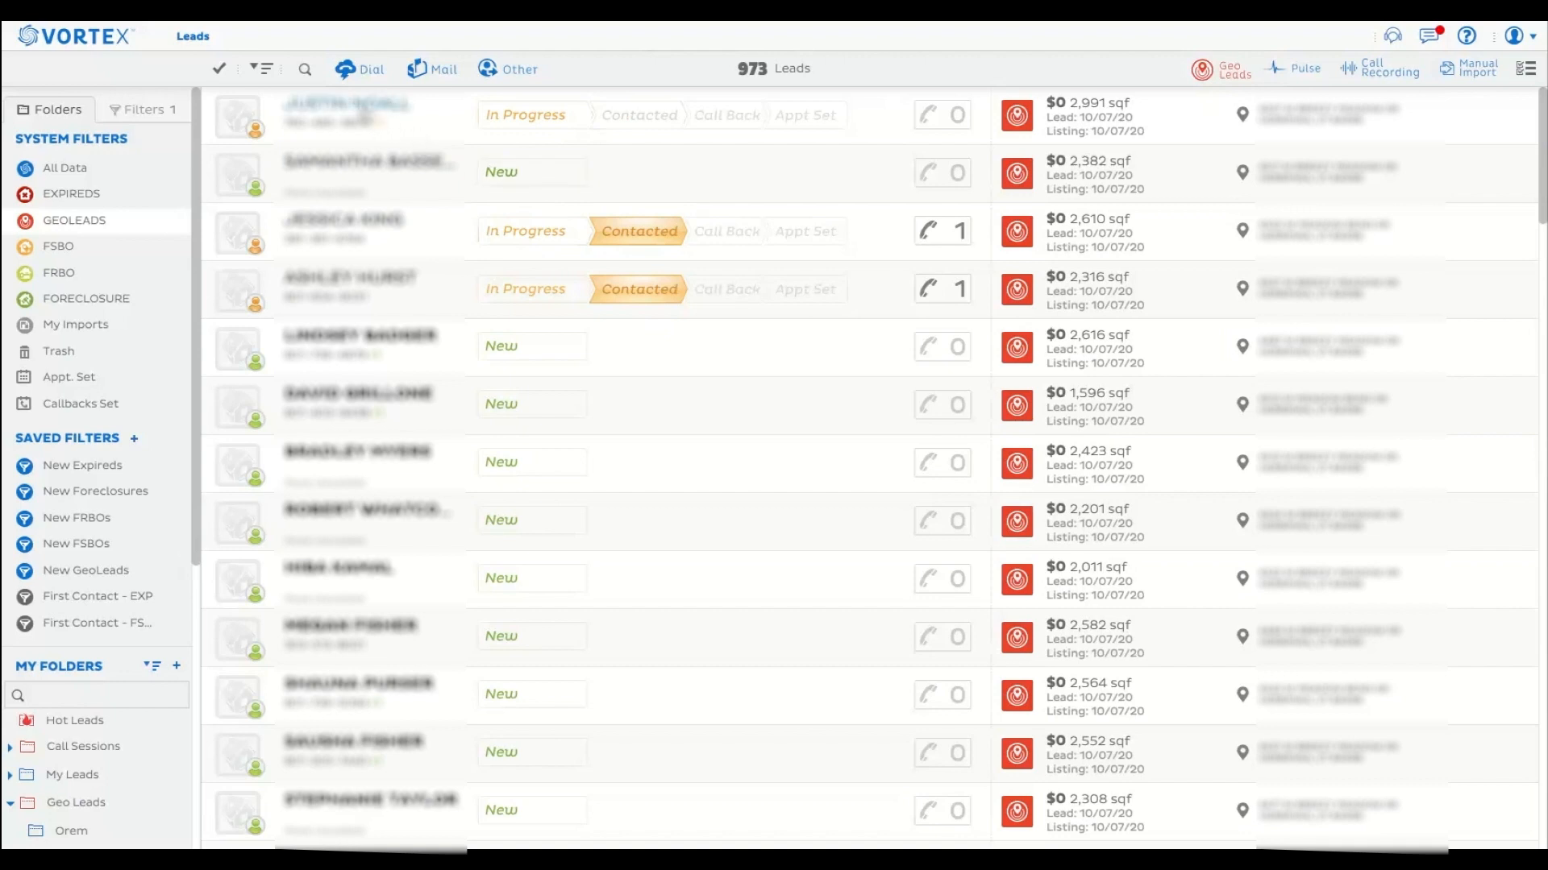
# Open the fifth GeoLeads lead and set the disposition of its first mobile number to No Answer.
pyautogui.click(363, 113)
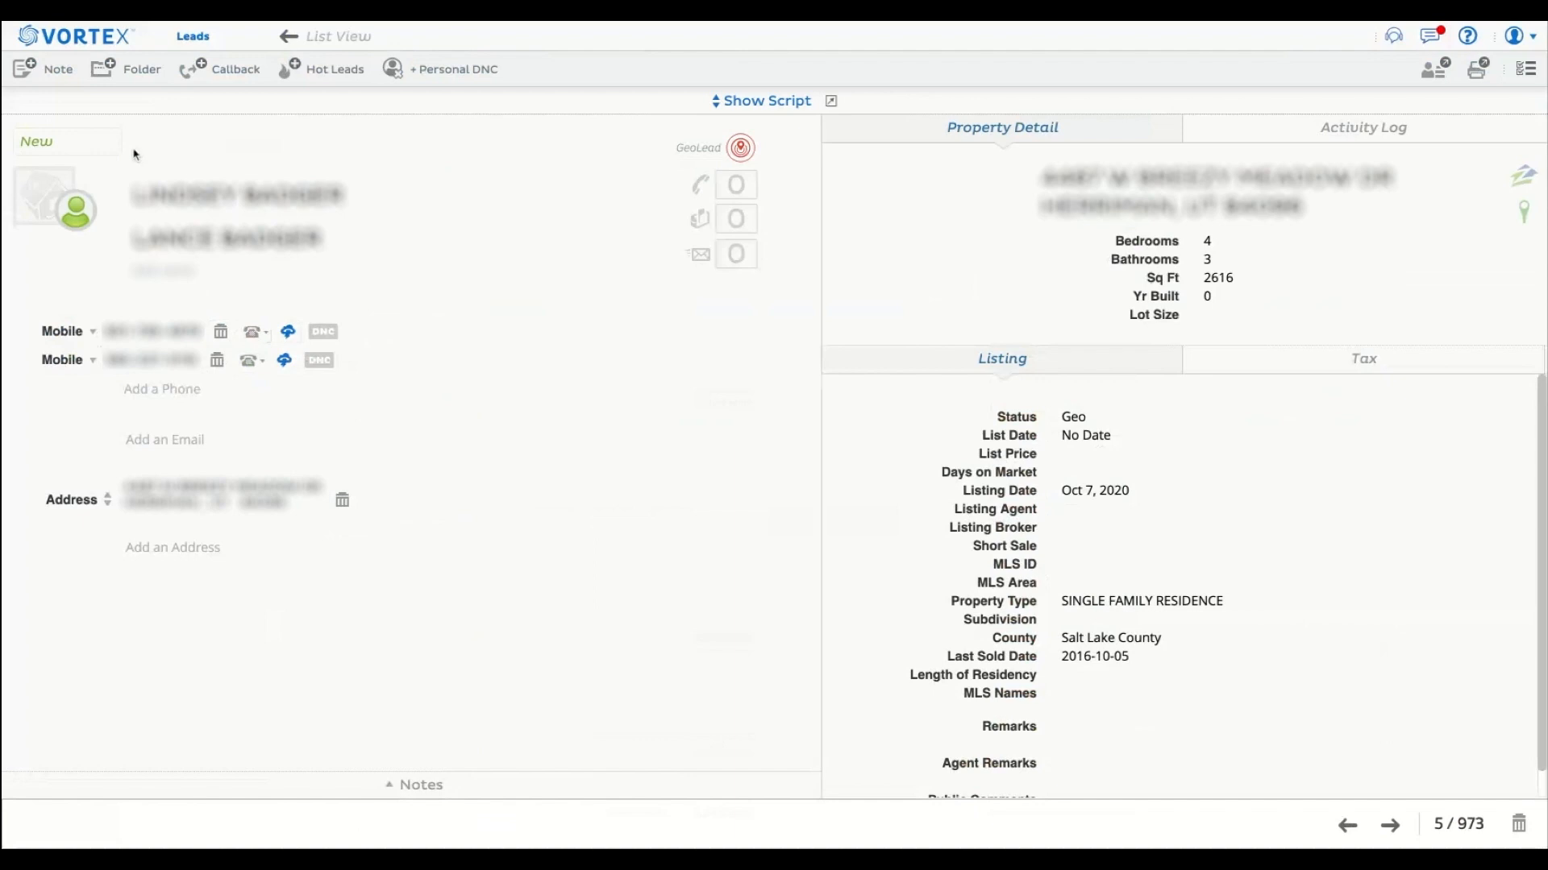
pyautogui.click(253, 335)
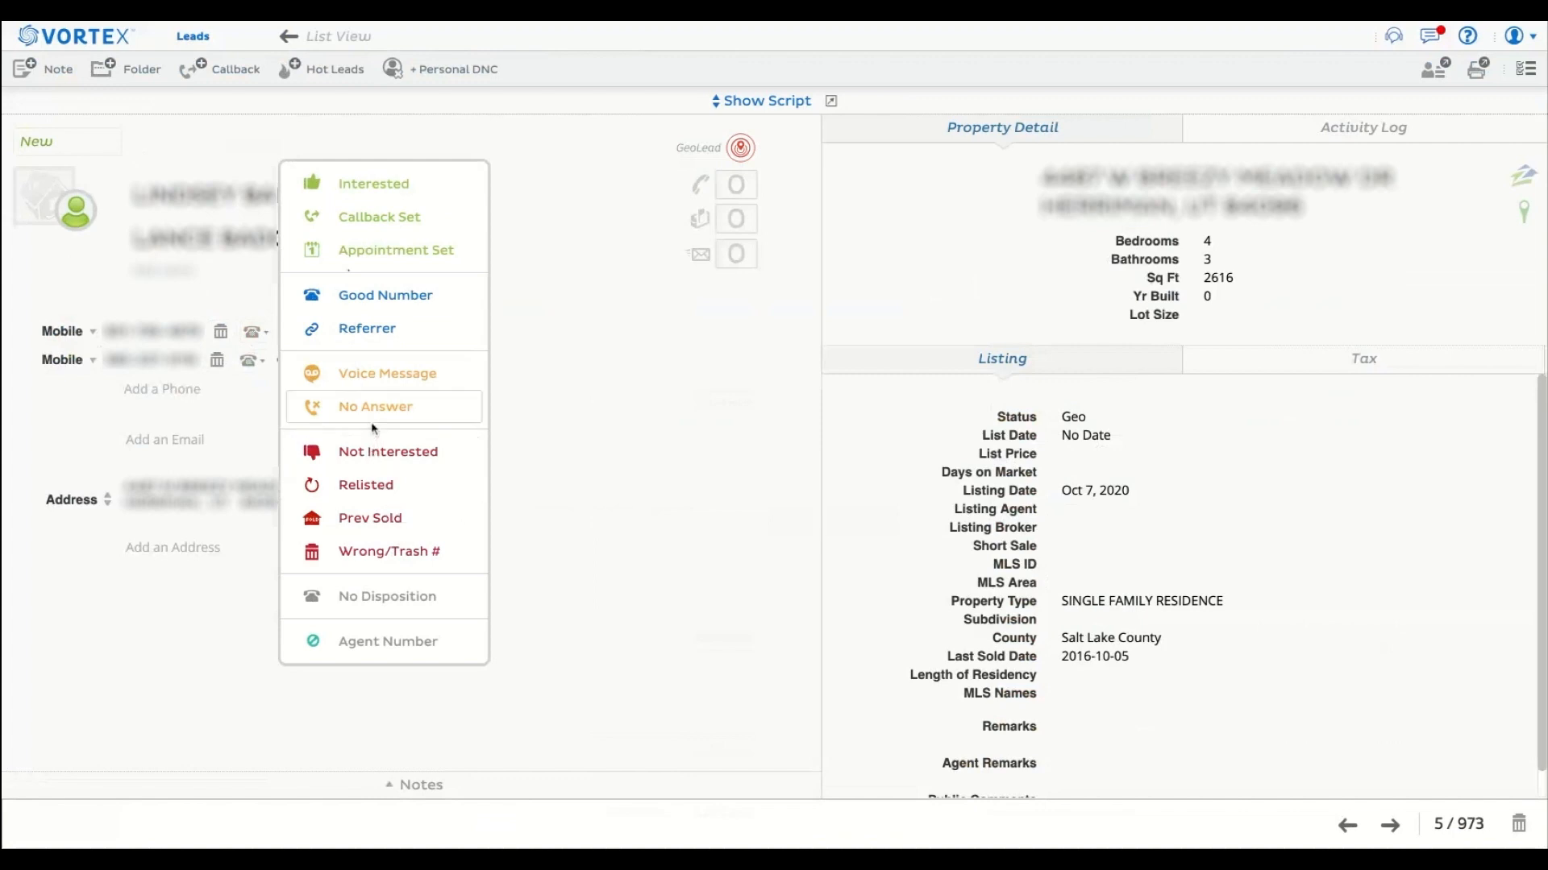
pyautogui.click(353, 409)
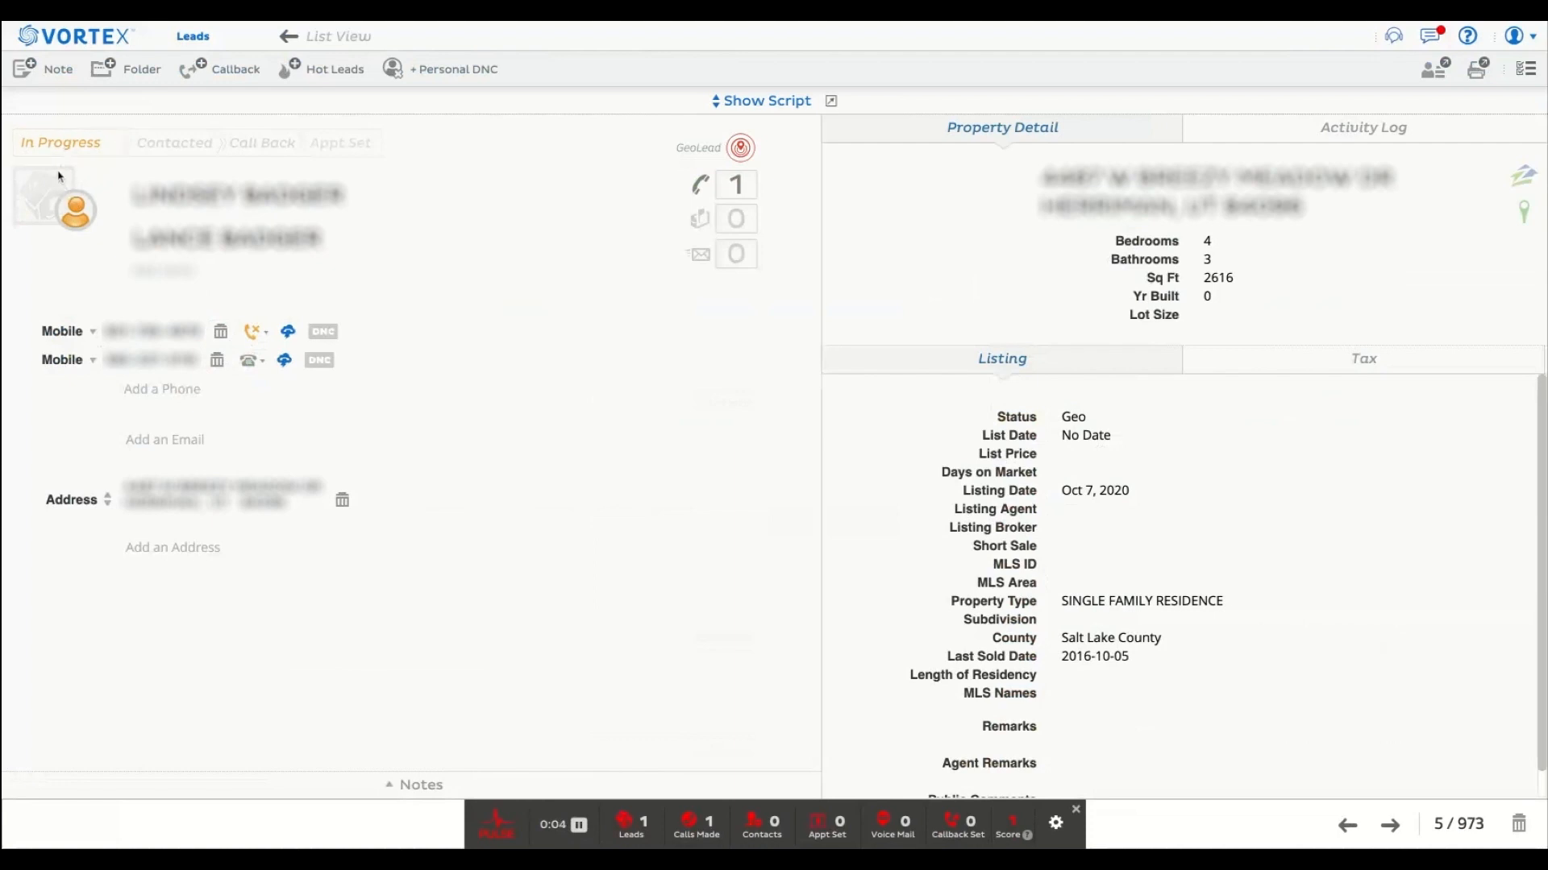
# Set the second mobile number's disposition to Appointment Set and return to the lead list.
pyautogui.click(250, 364)
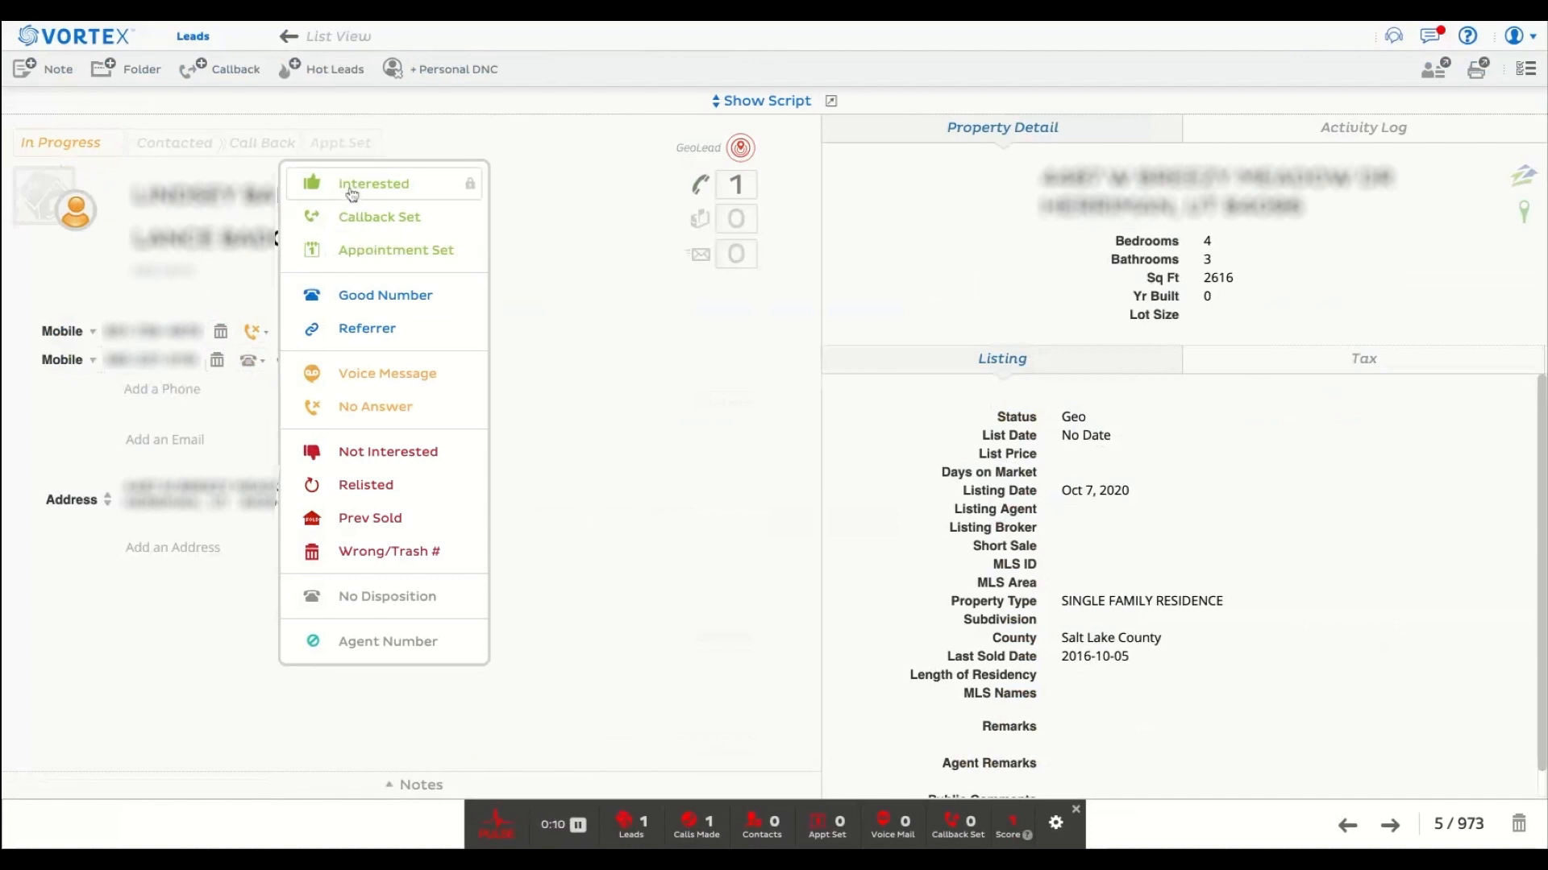
pyautogui.click(366, 253)
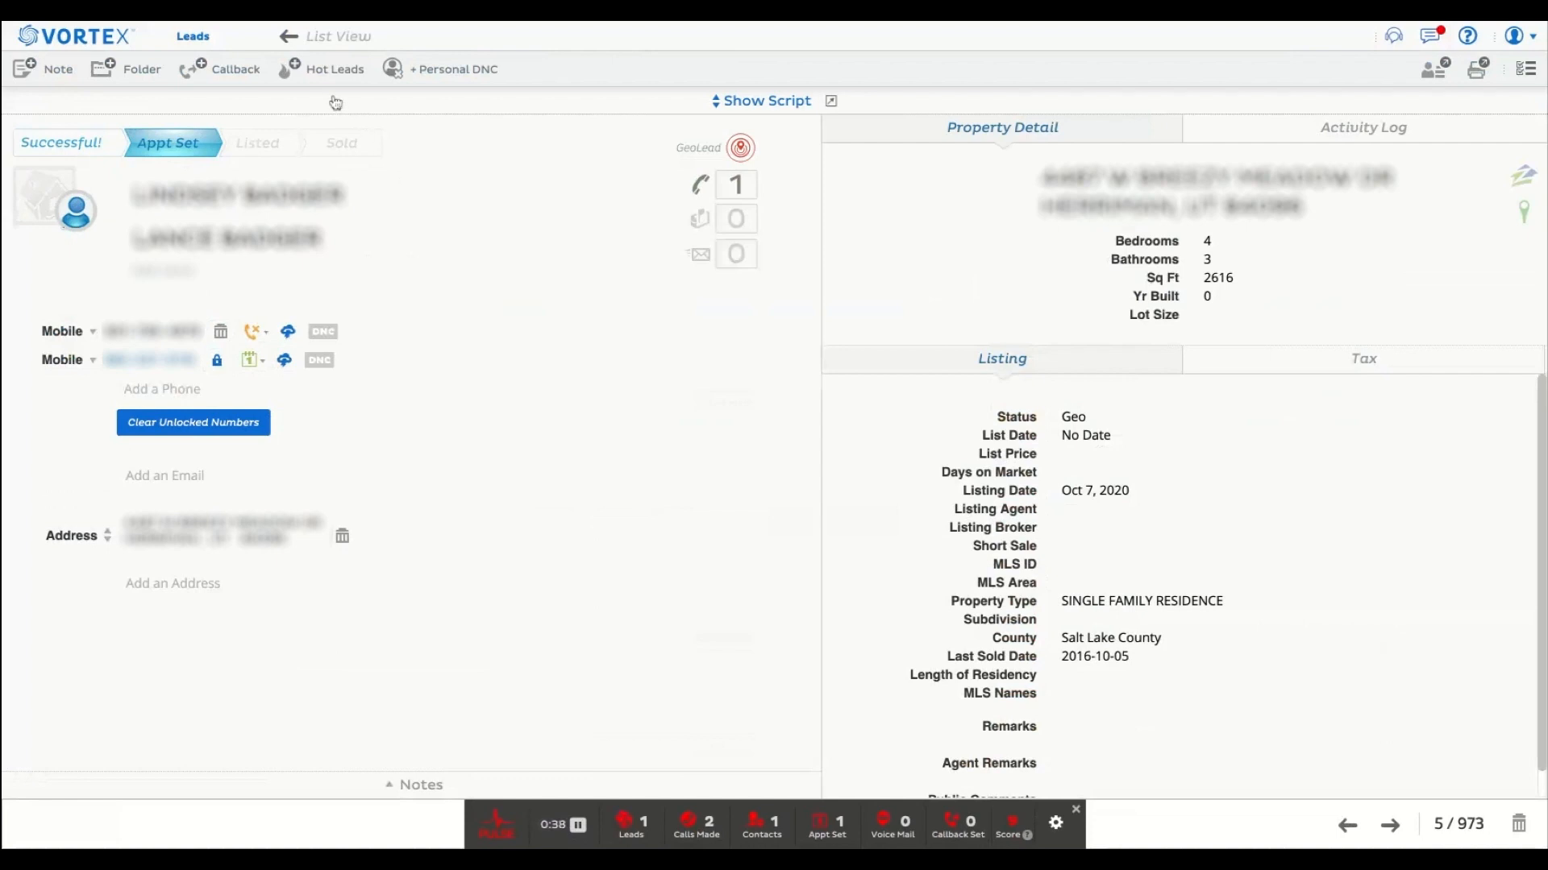
pyautogui.click(298, 44)
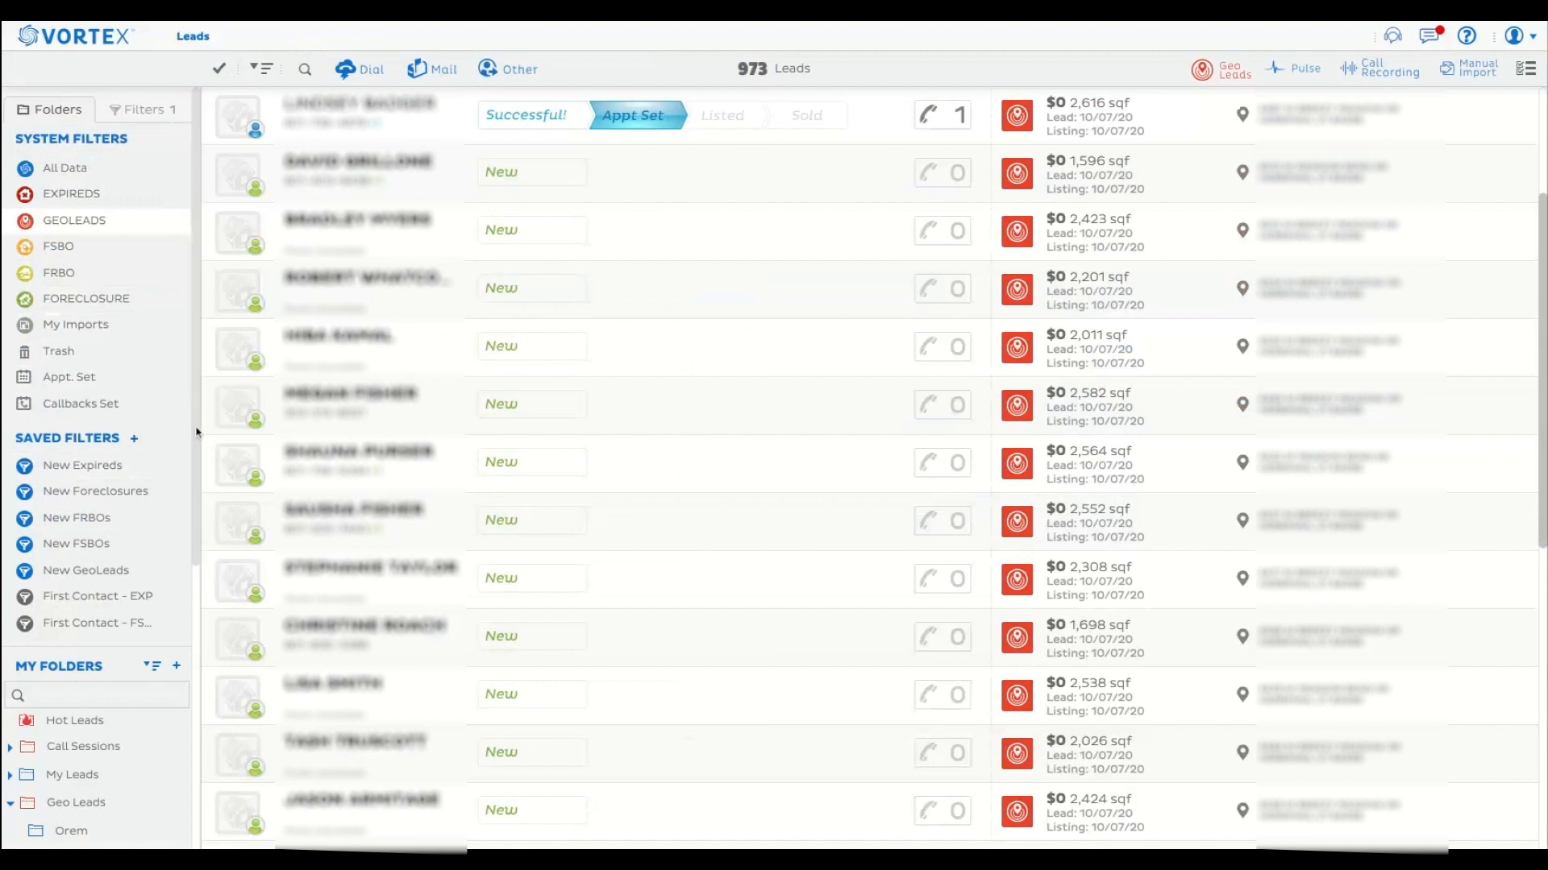
# Look through the folders under My Folders and collapse the Geo Leads folder.
pyautogui.scroll(-3, 196, 431)
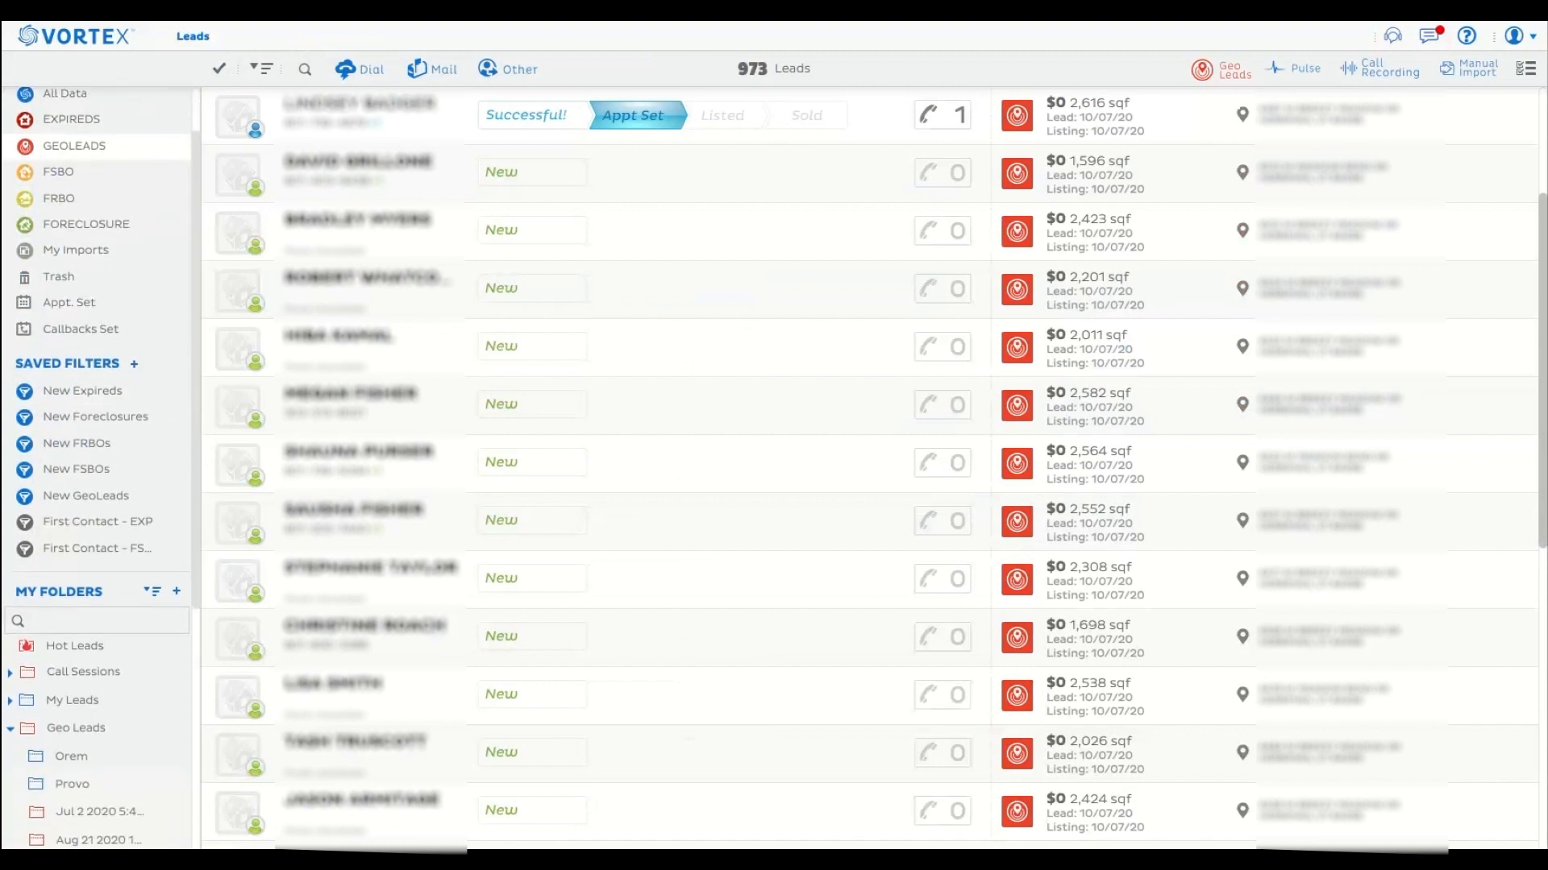
pyautogui.scroll(-2, 196, 431)
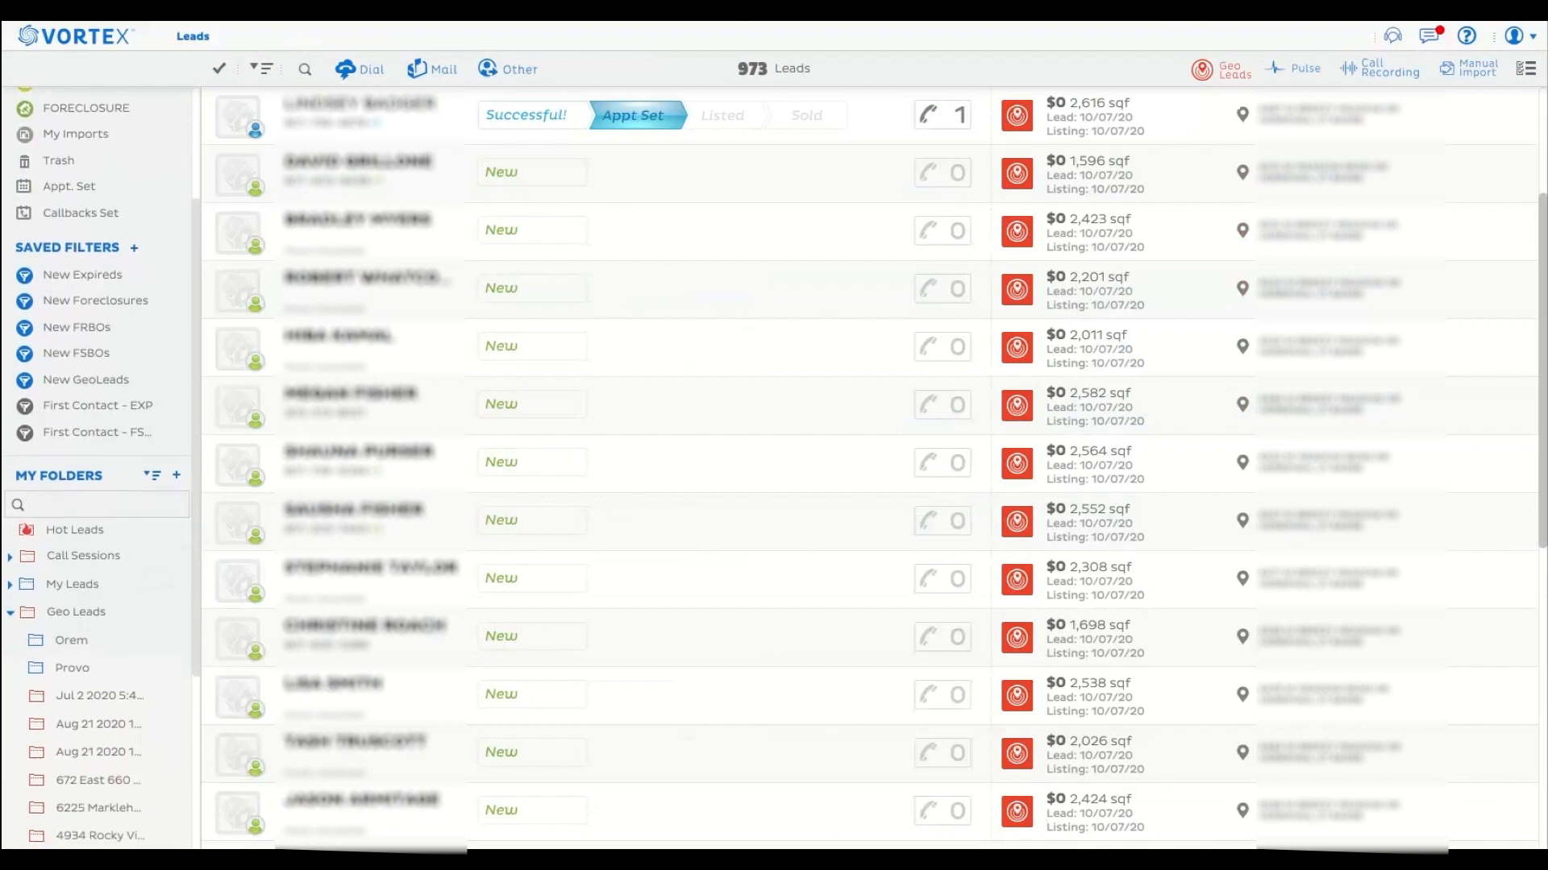
pyautogui.scroll(-2, 97, 469)
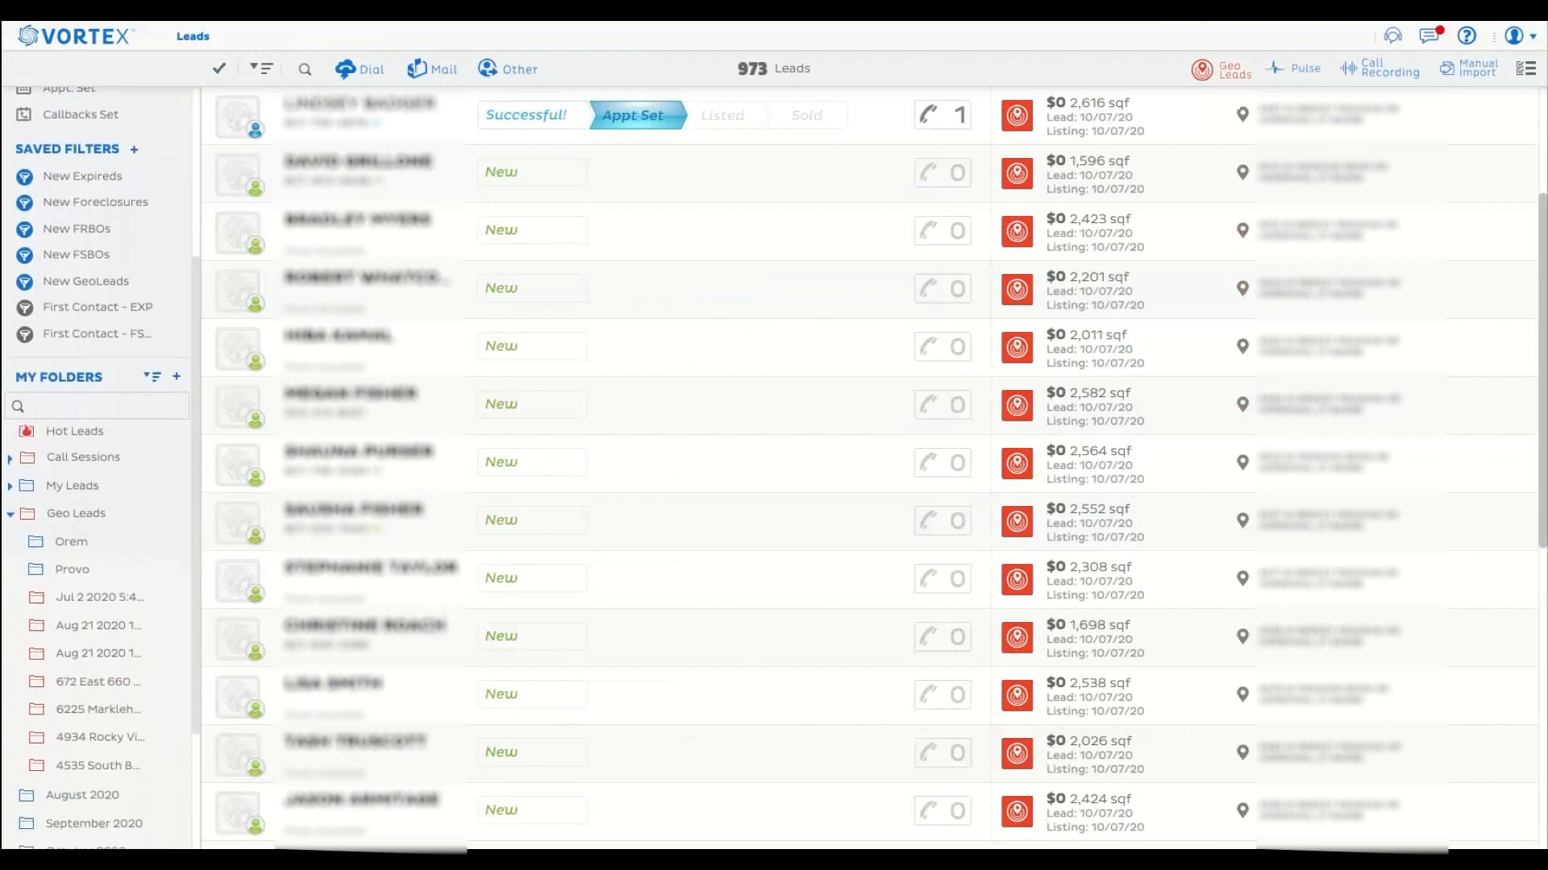
pyautogui.scroll(1, 98, 467)
pyautogui.scroll(2, 97, 469)
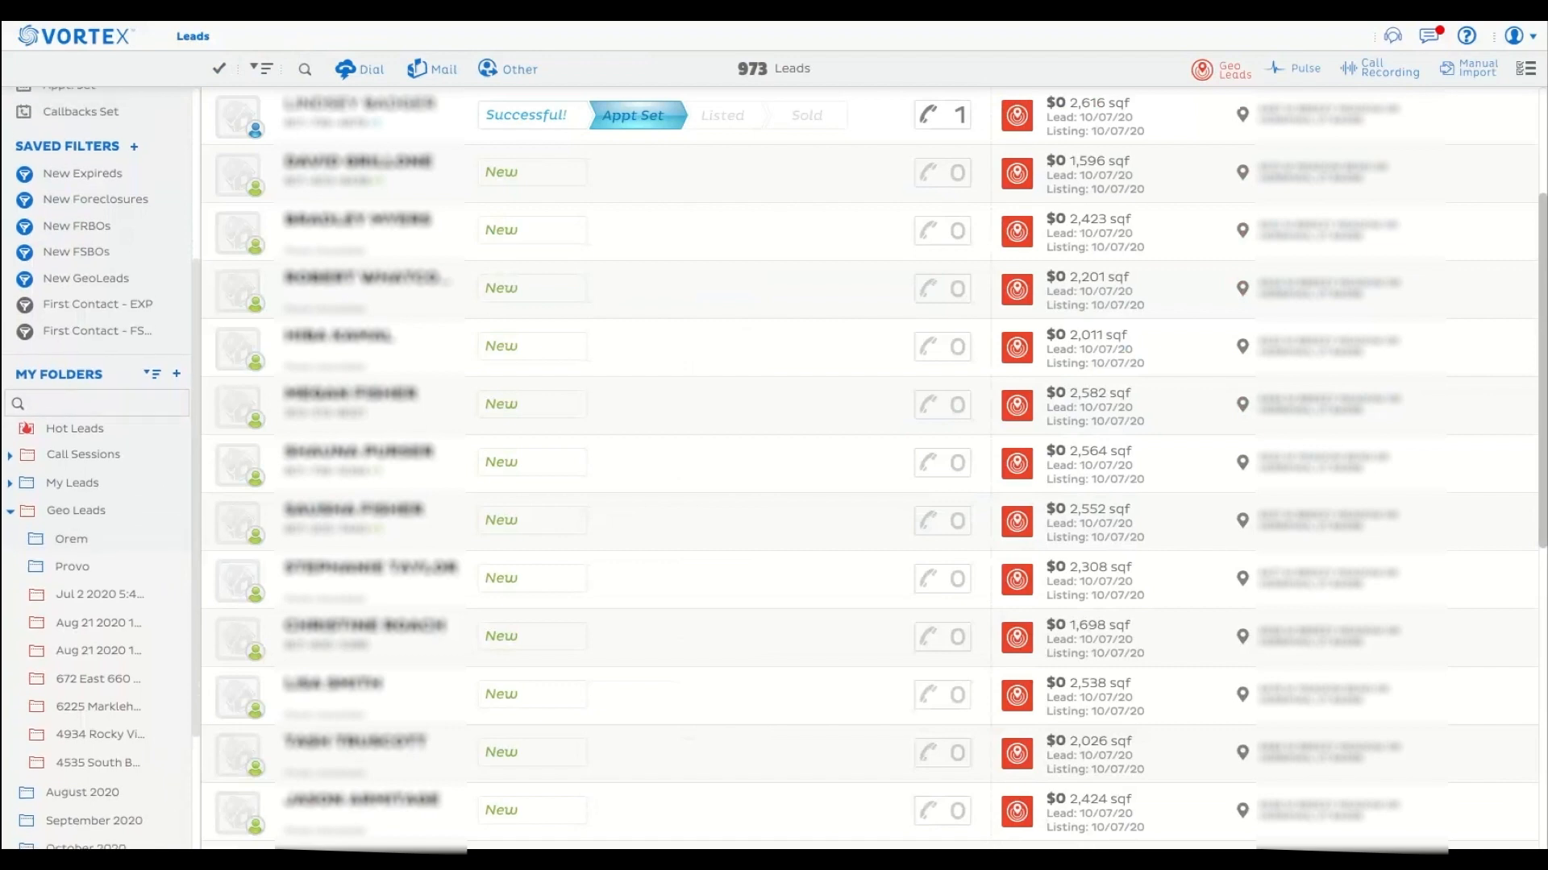
pyautogui.scroll(1, 98, 469)
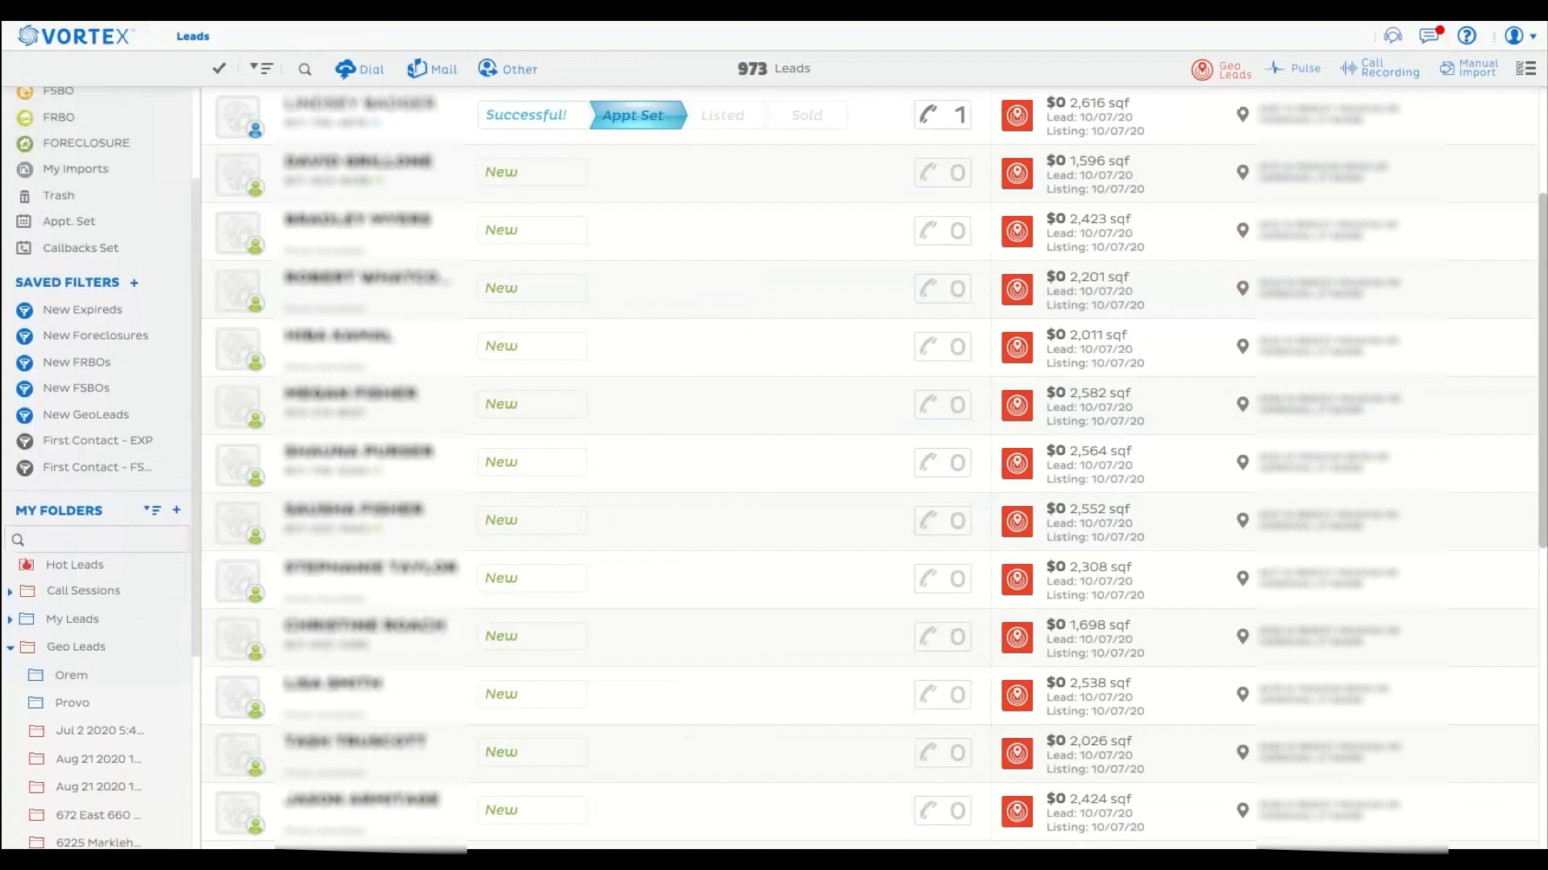
pyautogui.scroll(-4, 97, 469)
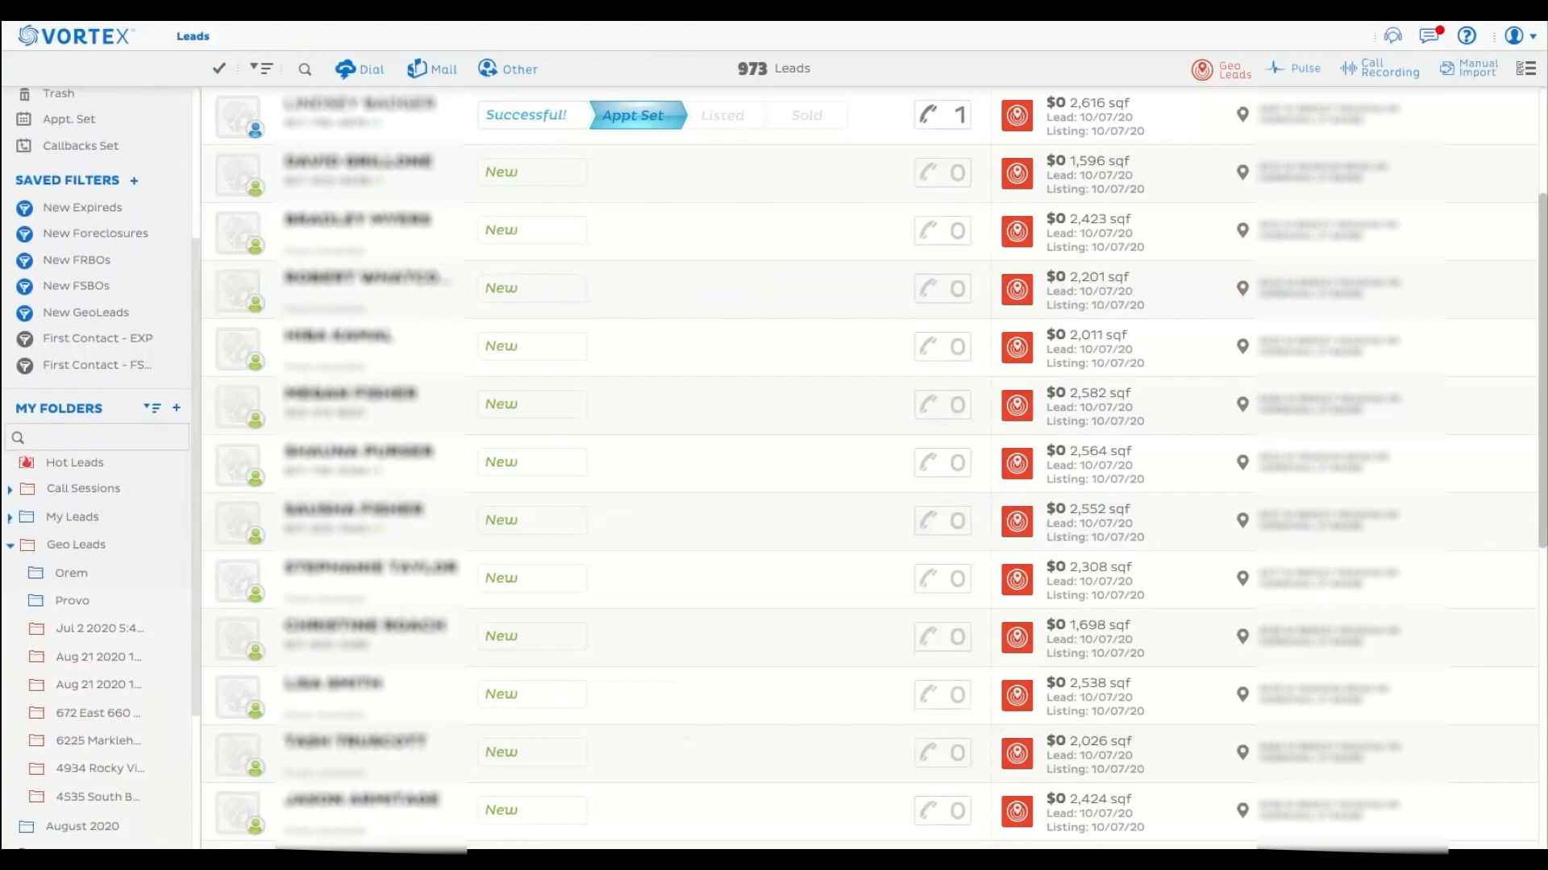
pyautogui.click(10, 548)
pyautogui.scroll(1, 193, 514)
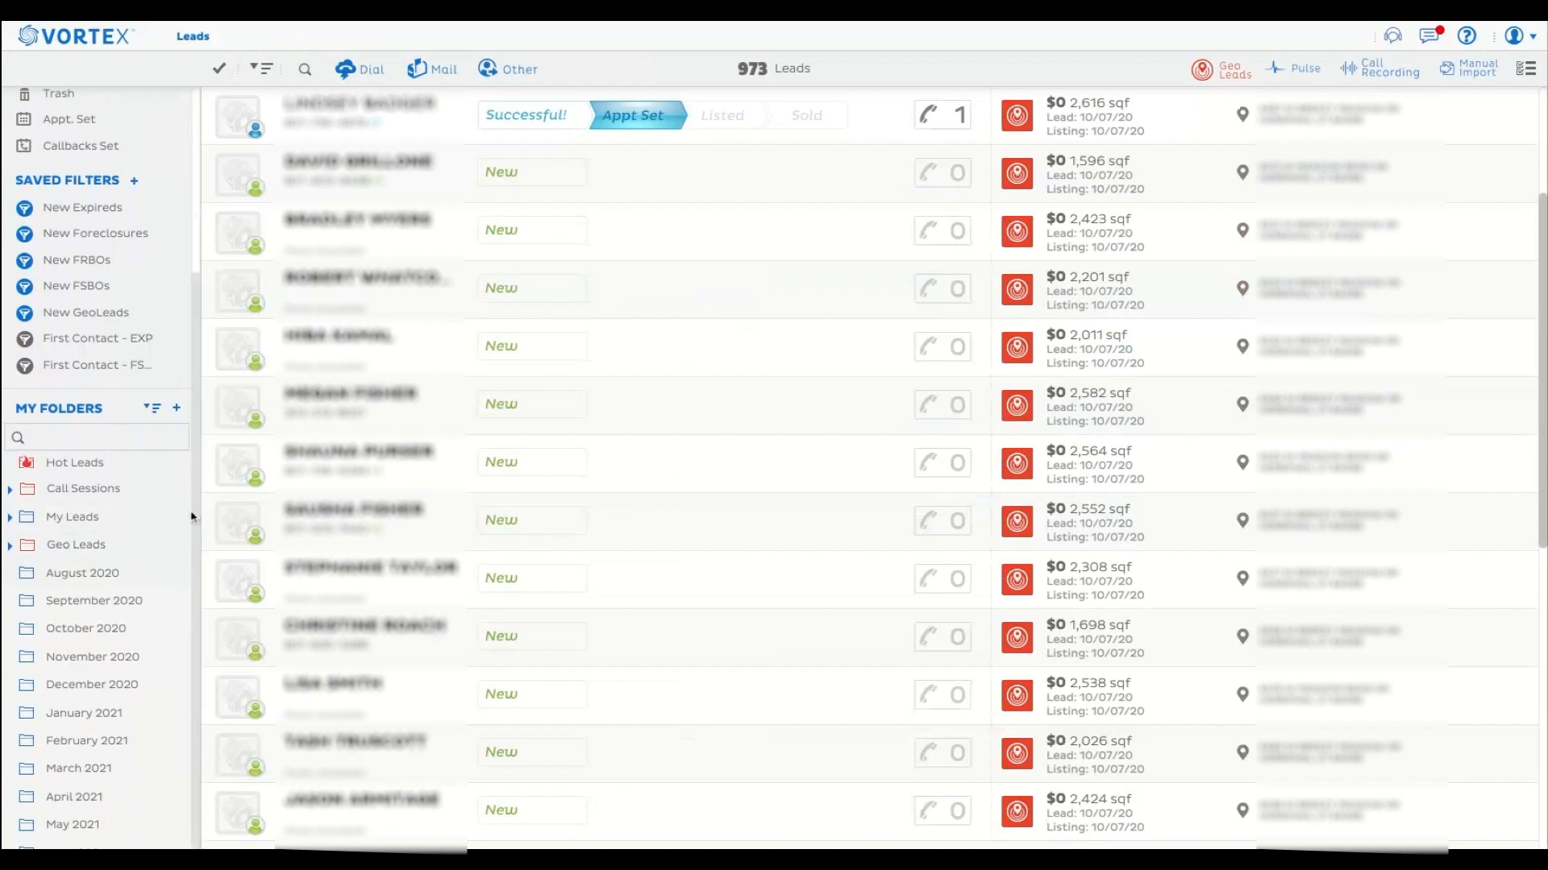
pyautogui.scroll(8, 194, 514)
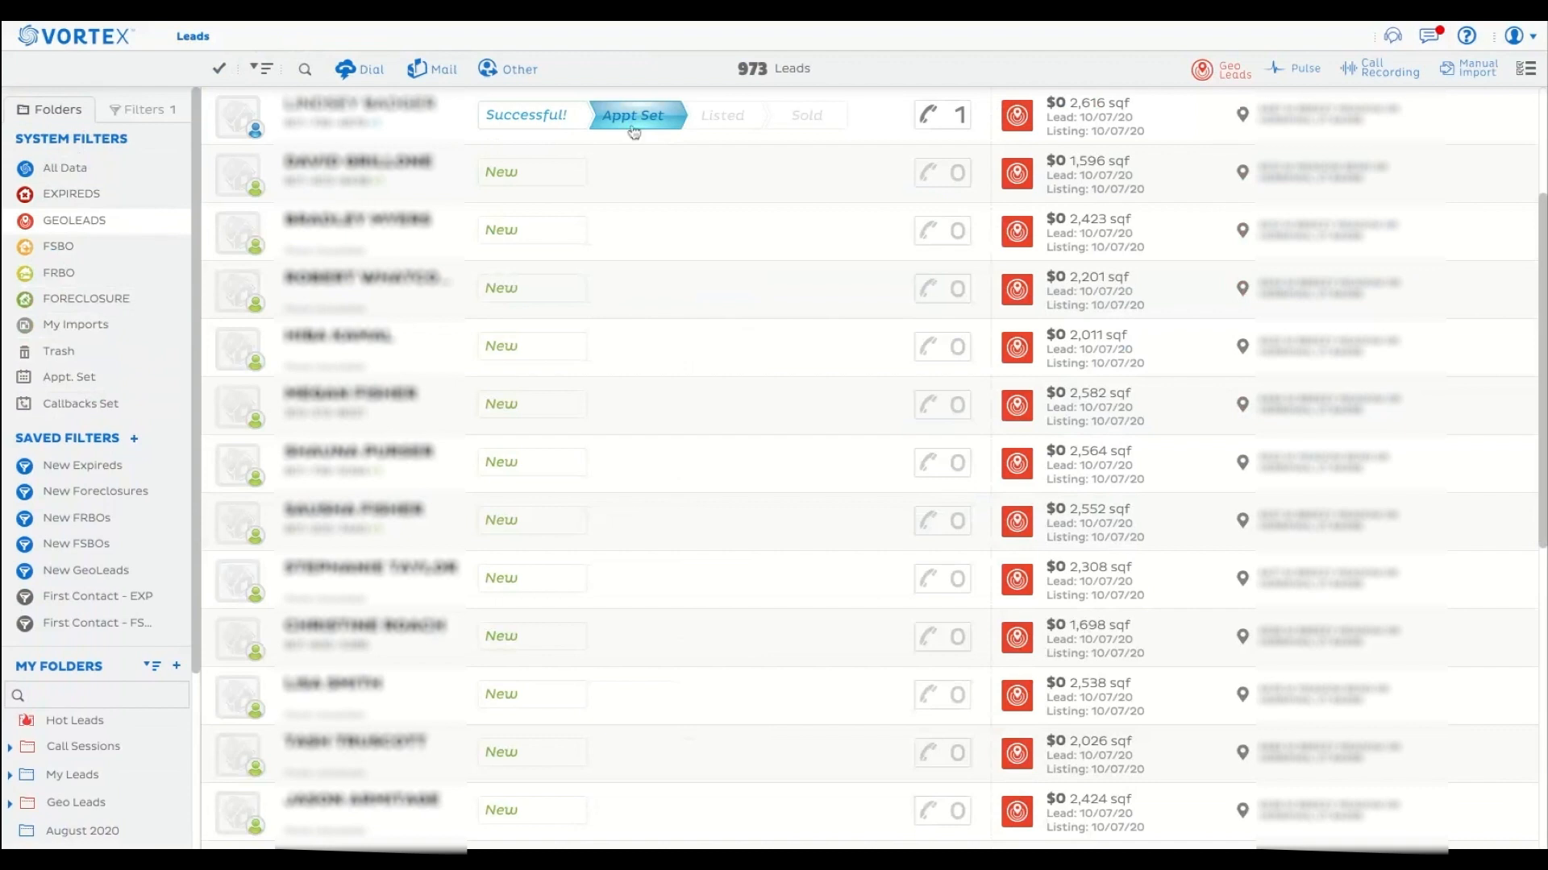
# Display the leads of the Appt. Set, Callbacks Set and New Expireds filters one after another.
pyautogui.click(80, 386)
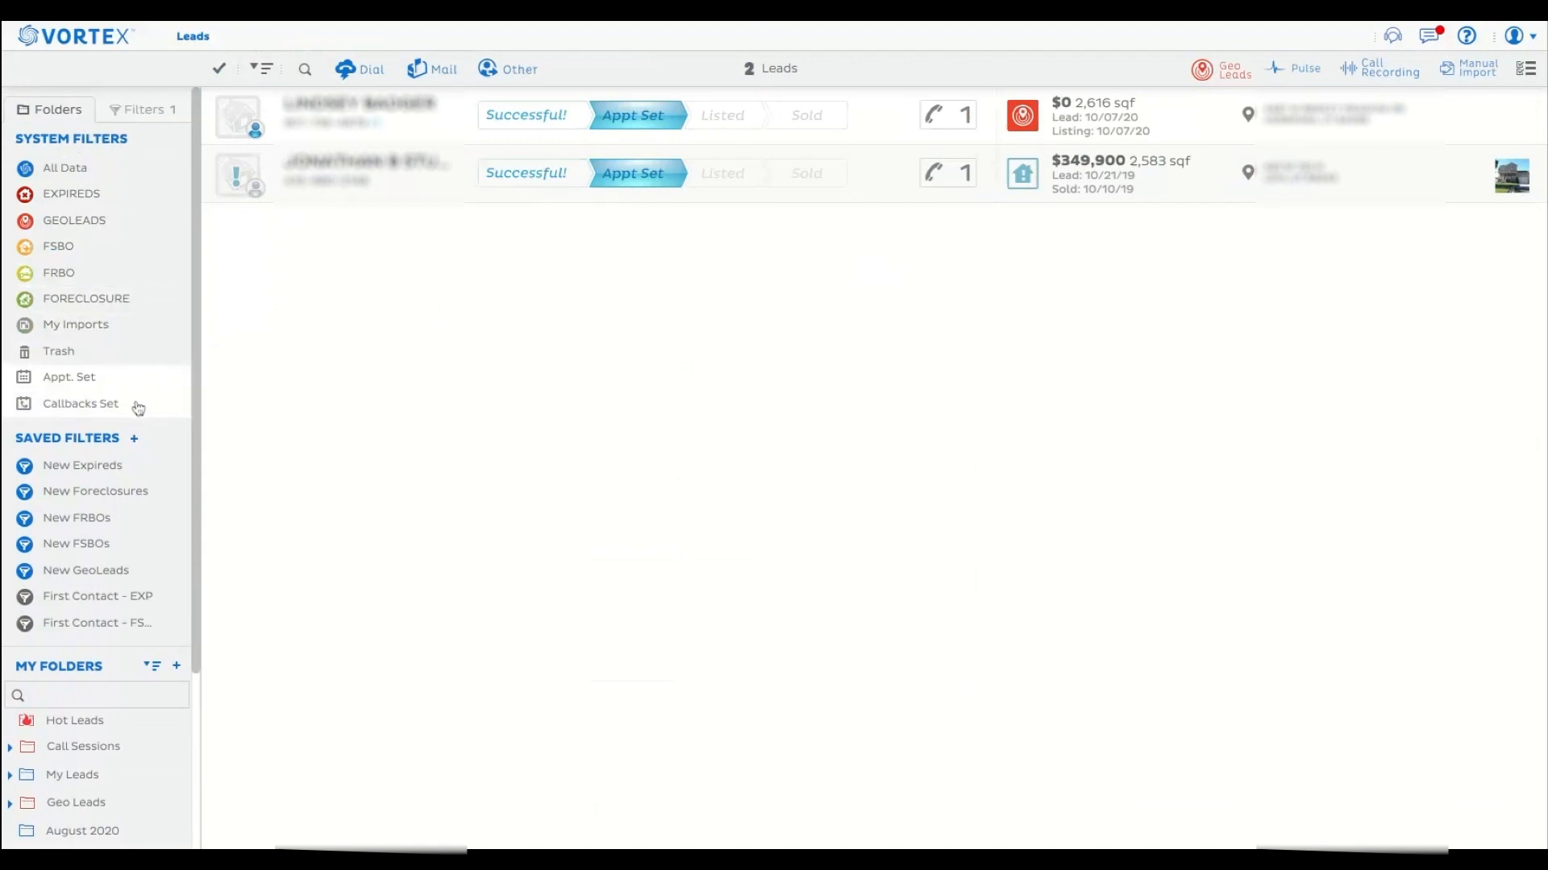
pyautogui.click(98, 414)
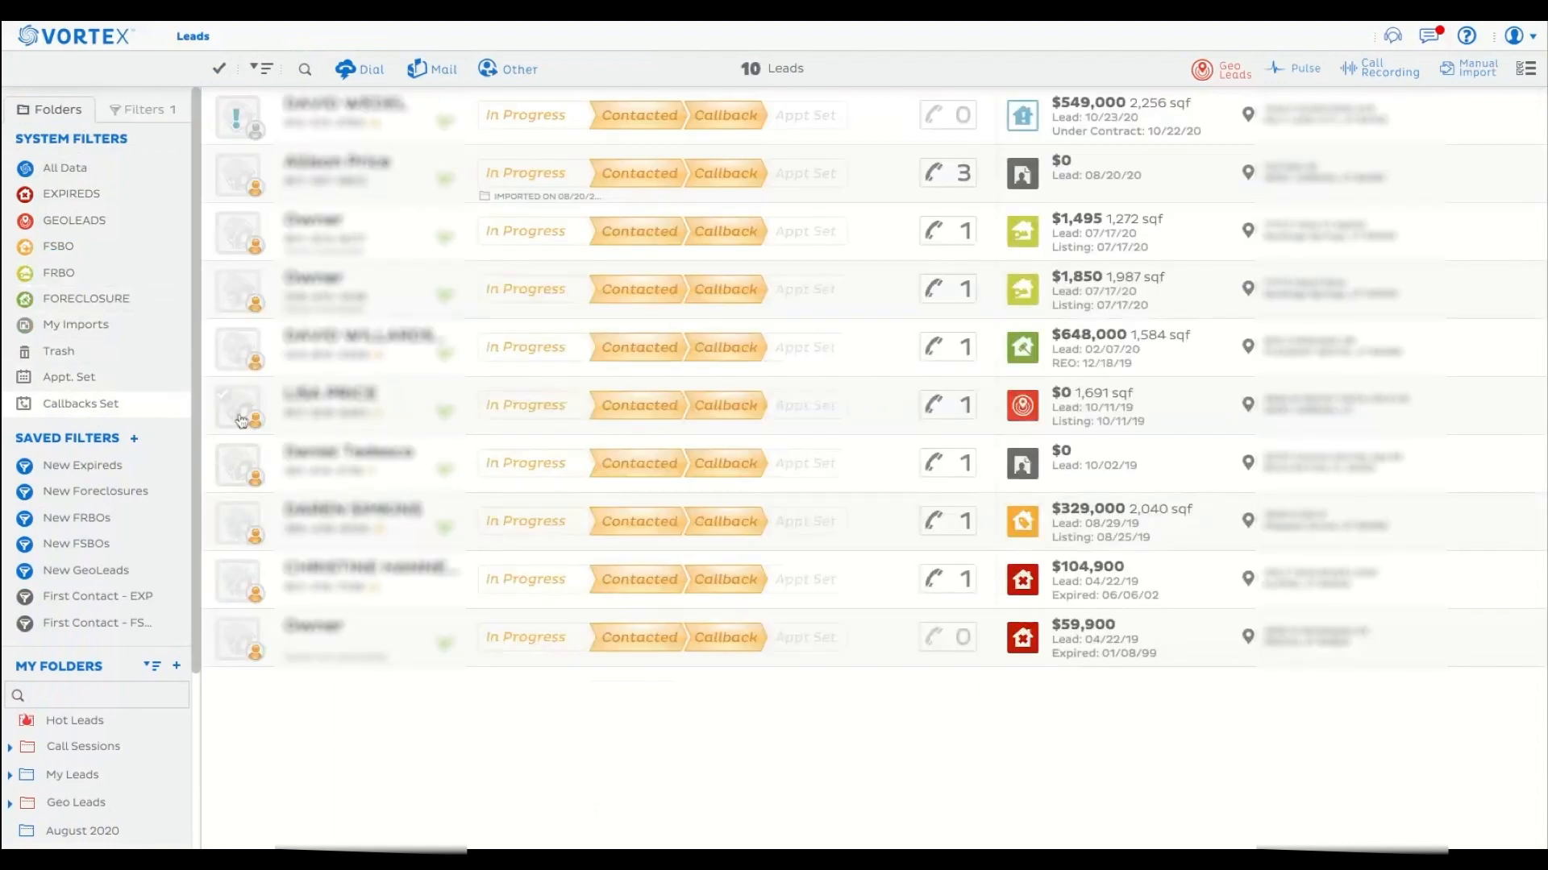
pyautogui.click(118, 471)
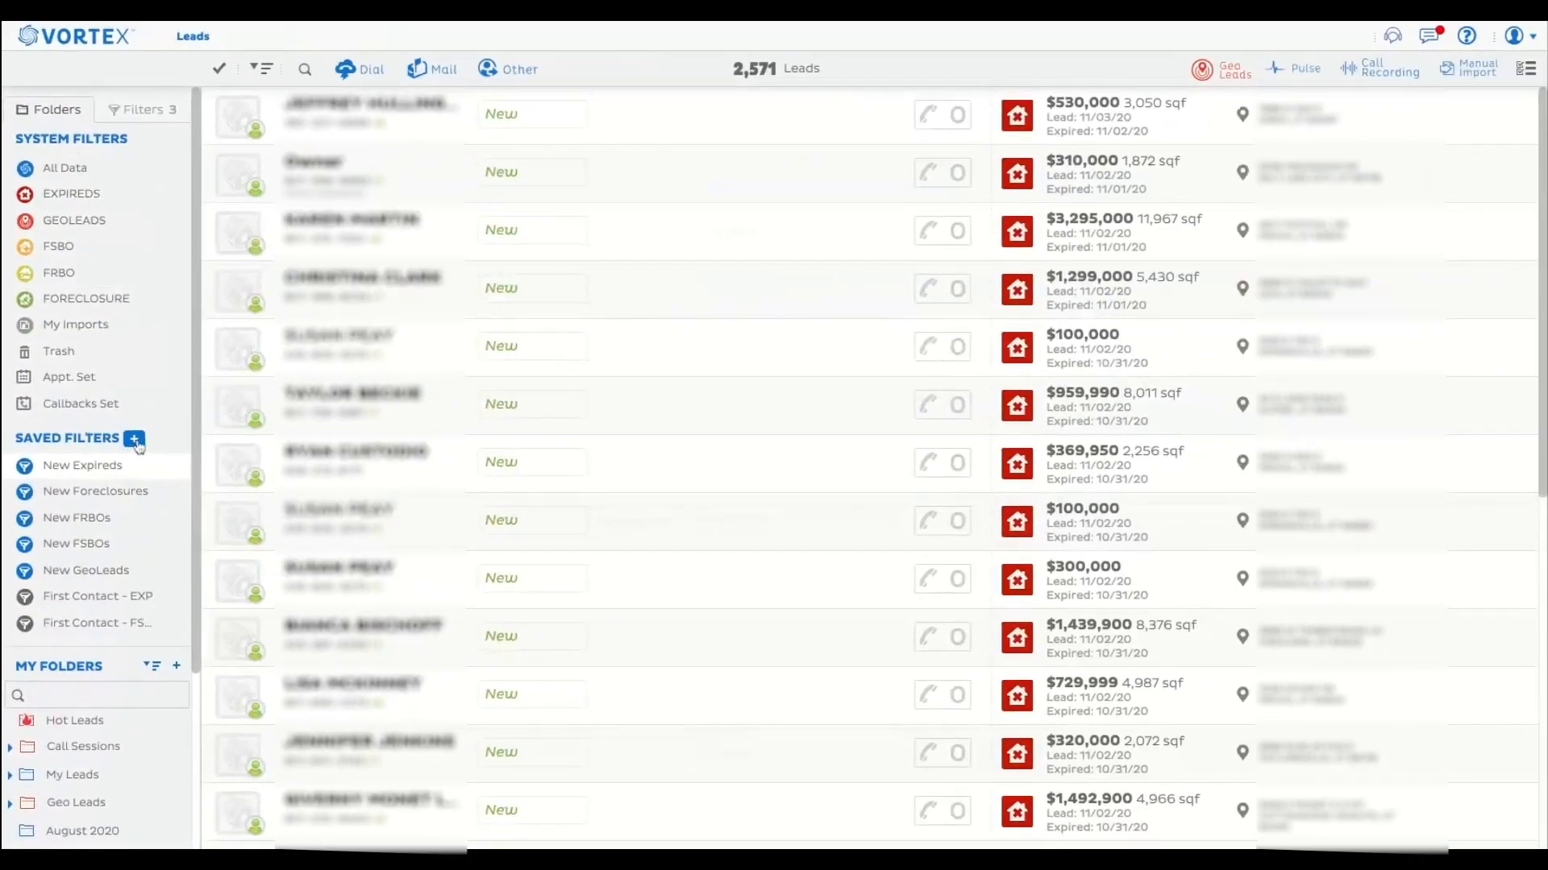
# Start a new saved filter for Expired leads, excluding the Cancelled, Withdrawn and Off Market subtypes.
pyautogui.click(135, 442)
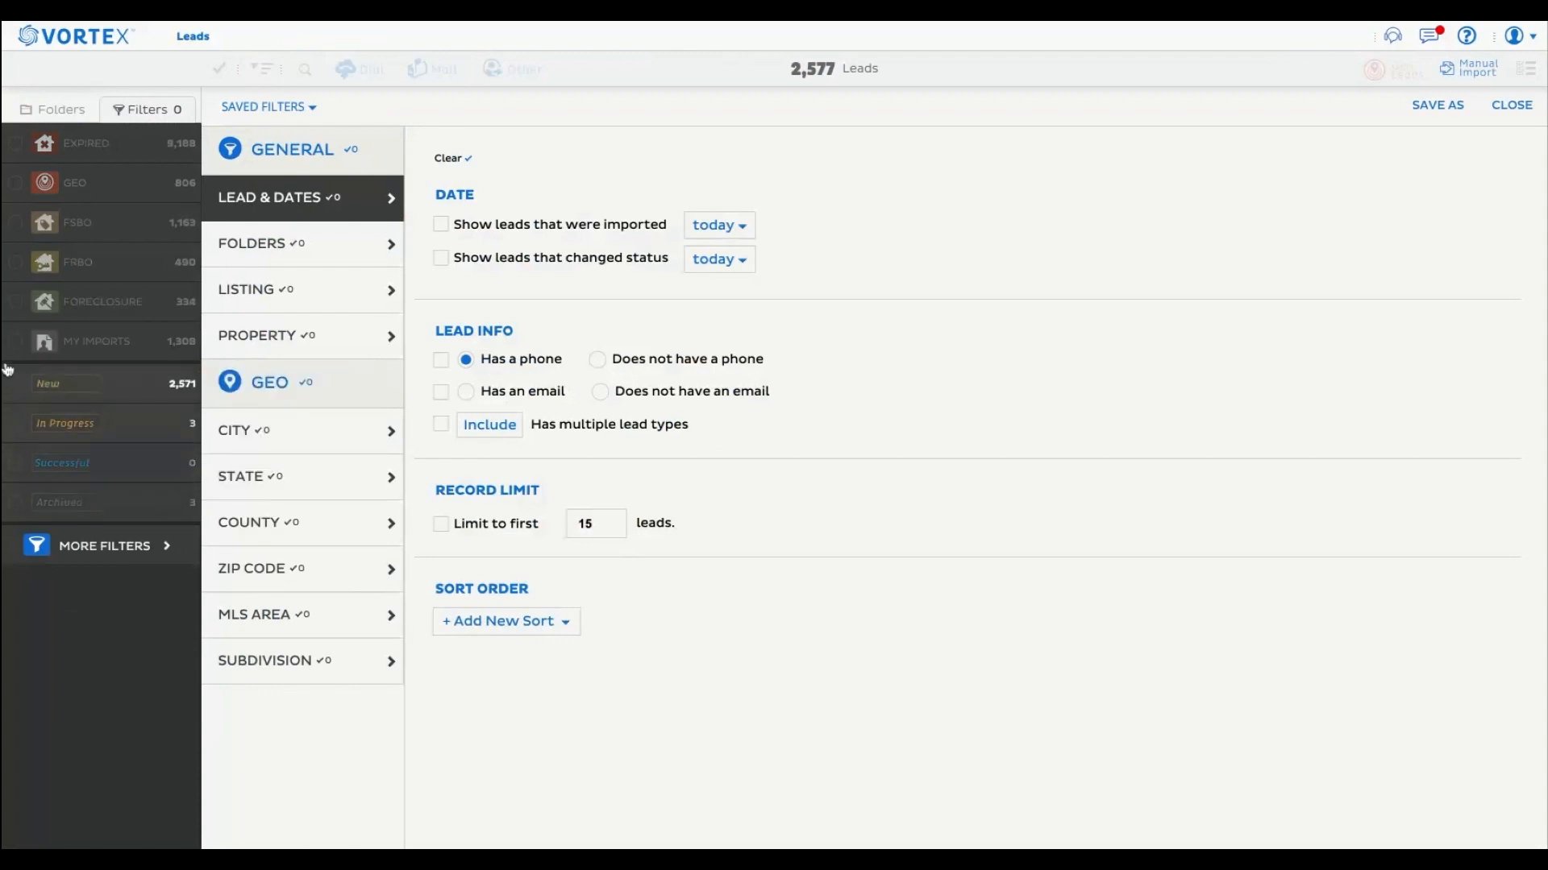
pyautogui.moveTo(28, 149)
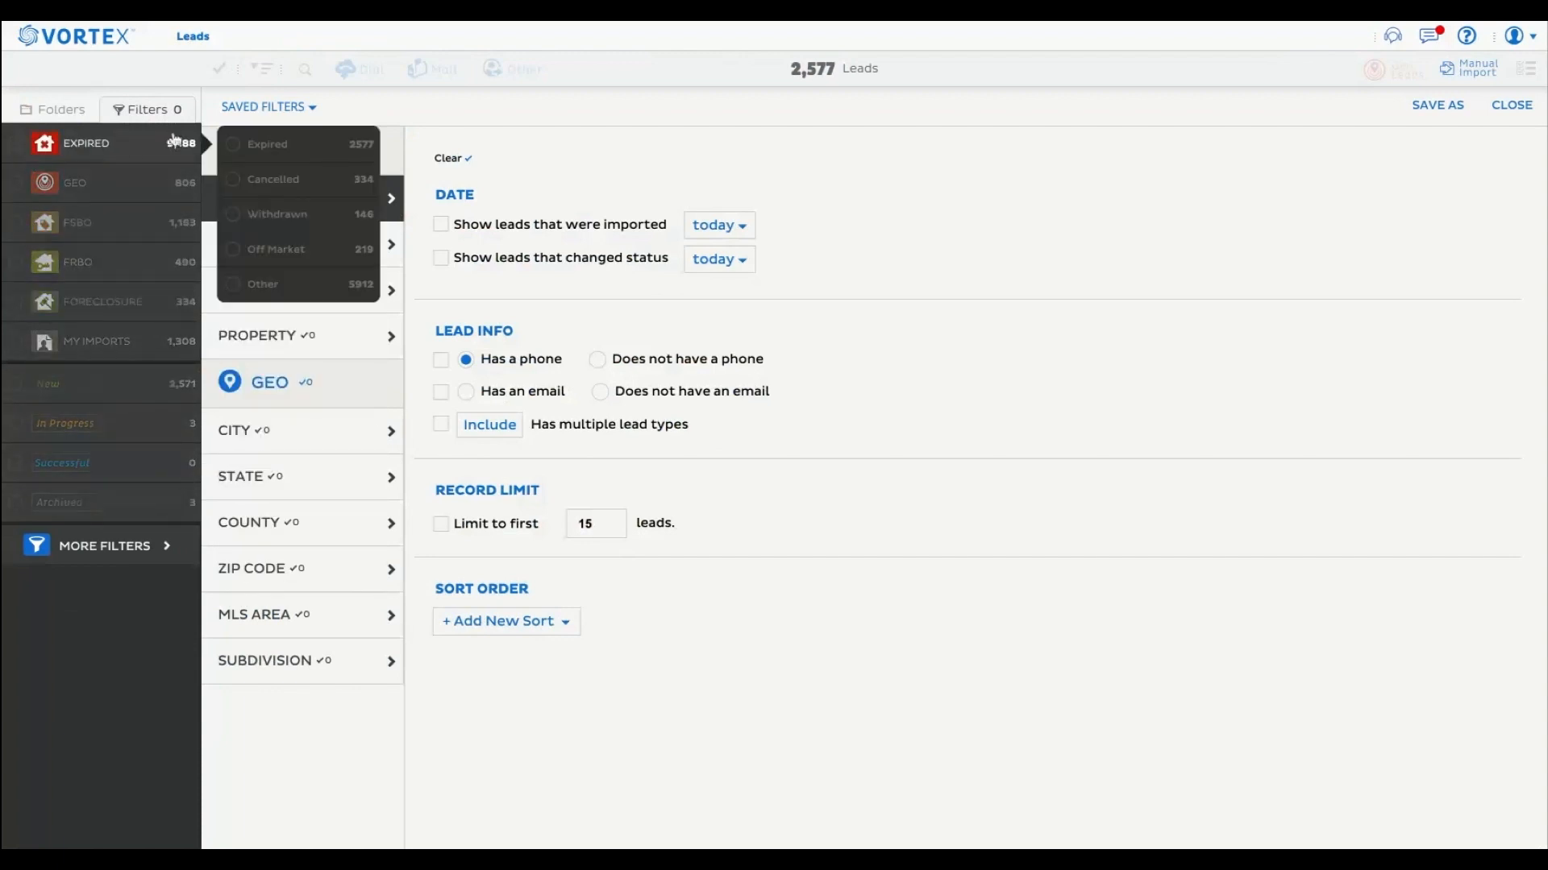
pyautogui.click(16, 147)
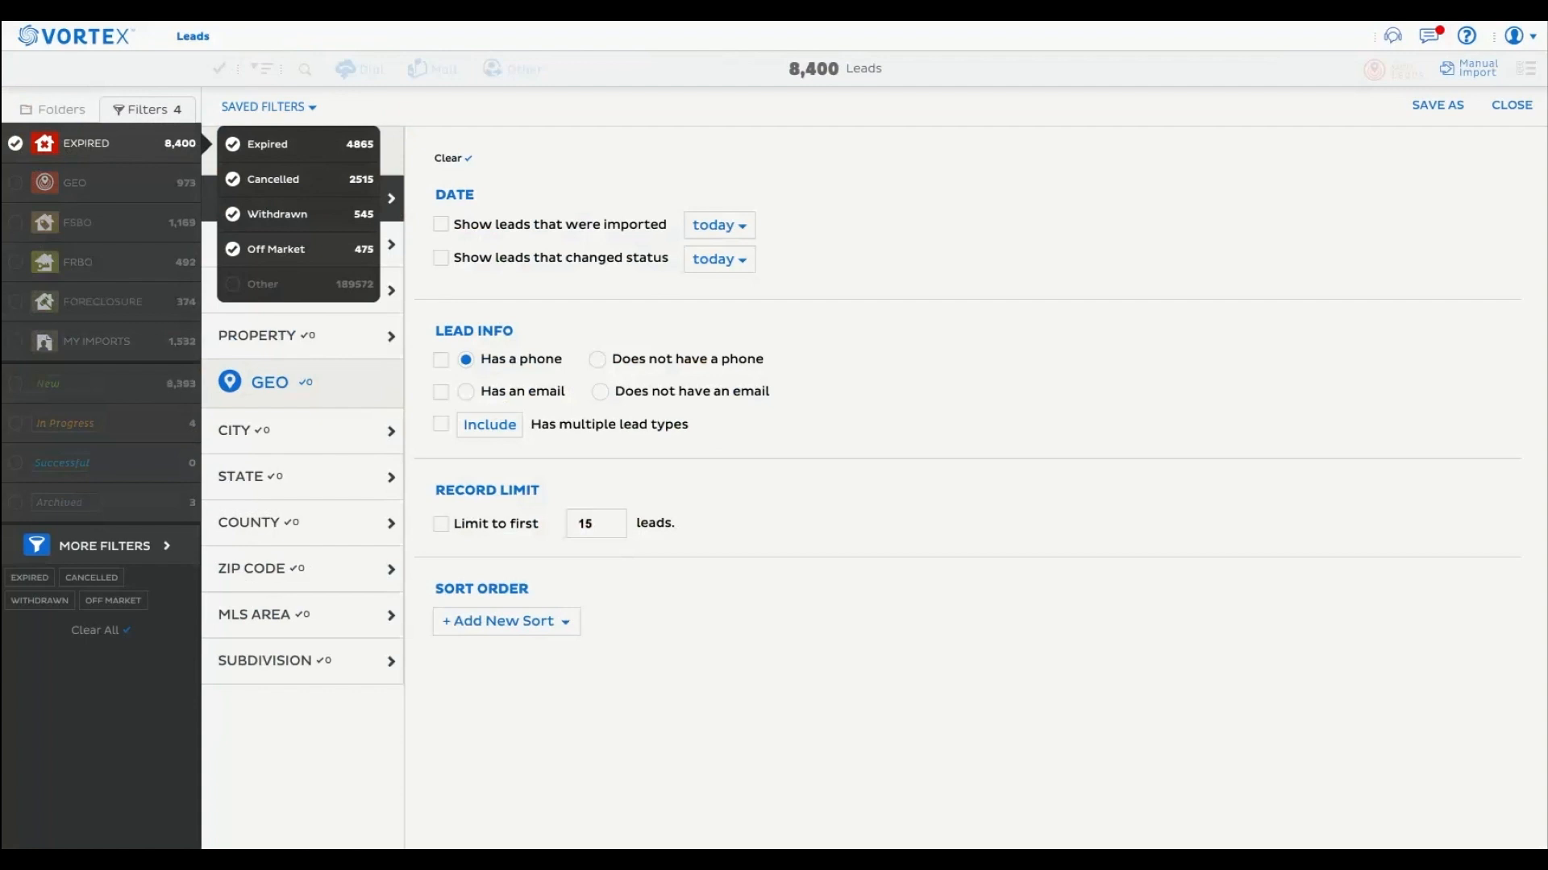
pyautogui.click(278, 249)
pyautogui.click(278, 213)
pyautogui.click(278, 178)
pyautogui.moveTo(133, 154)
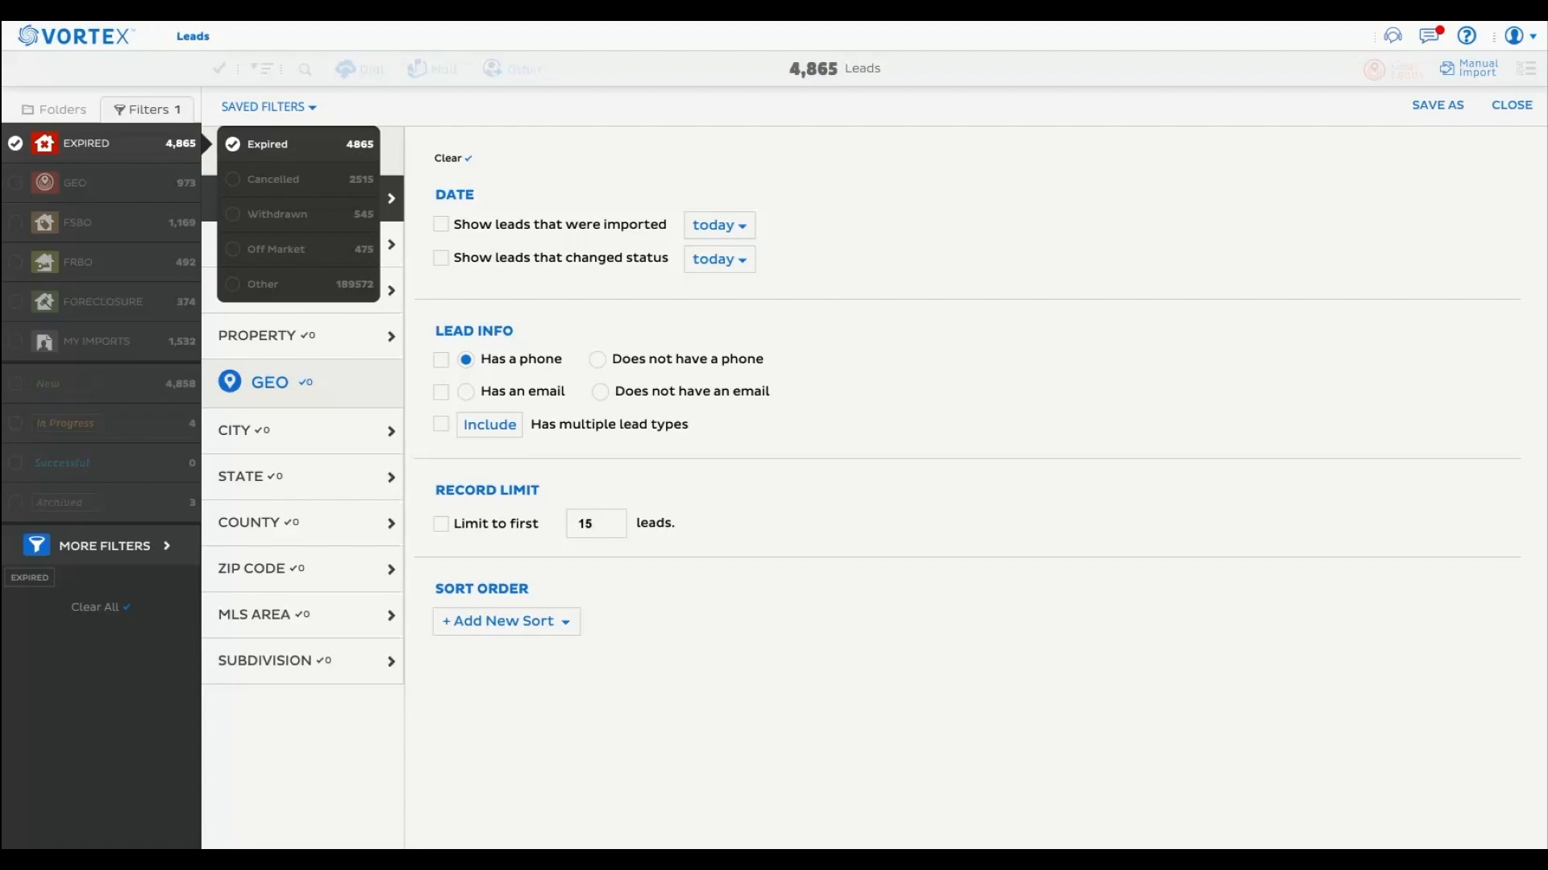
# Include leads with the New status and the In Progress substatus in the filter.
pyautogui.click(24, 391)
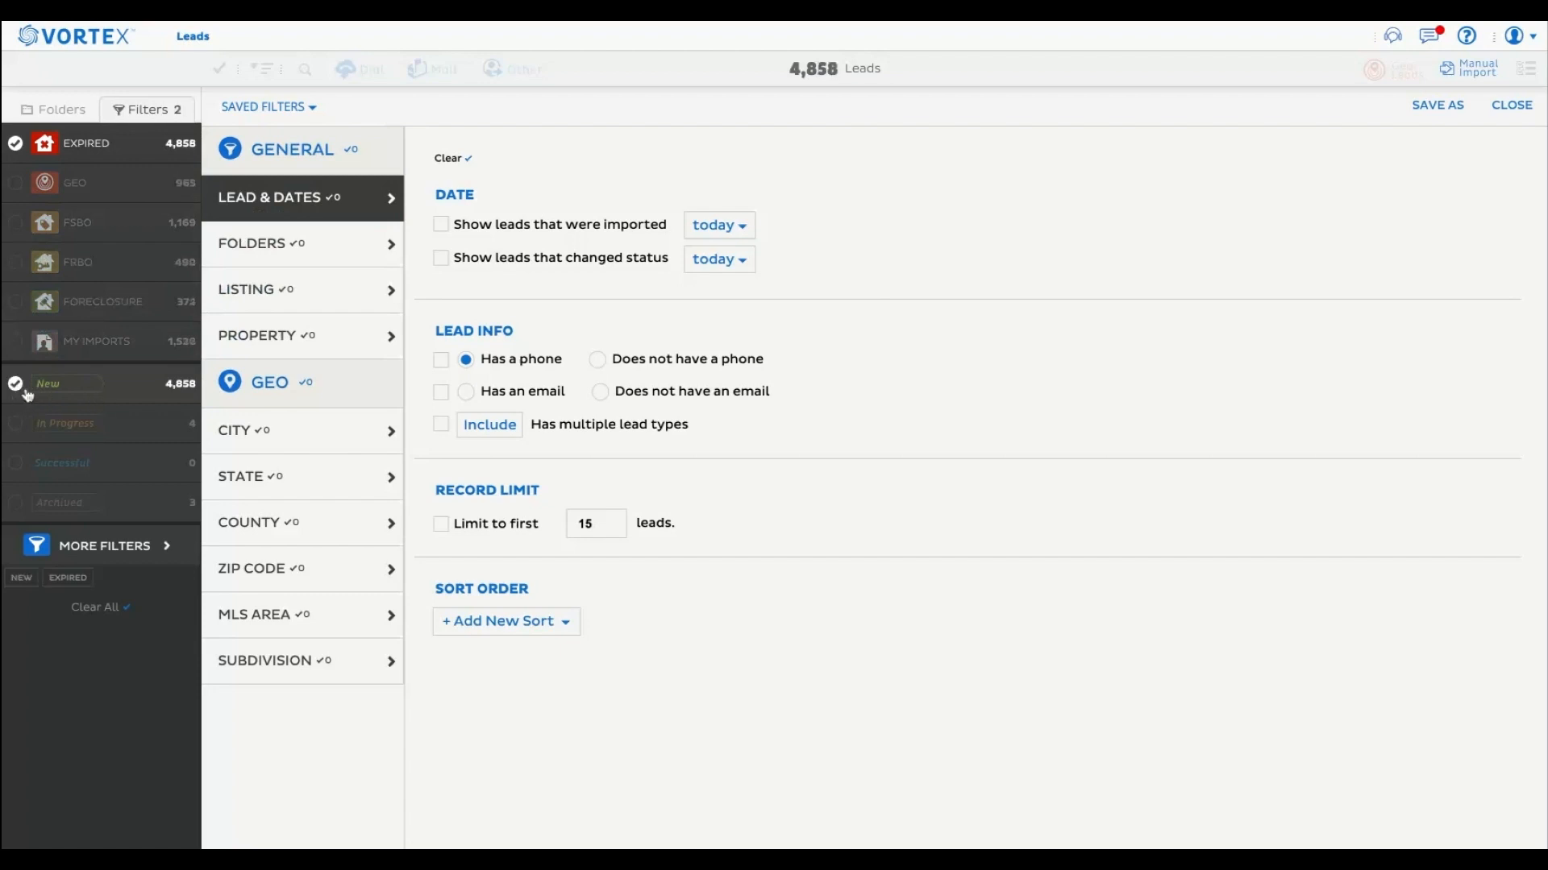
pyautogui.moveTo(98, 425)
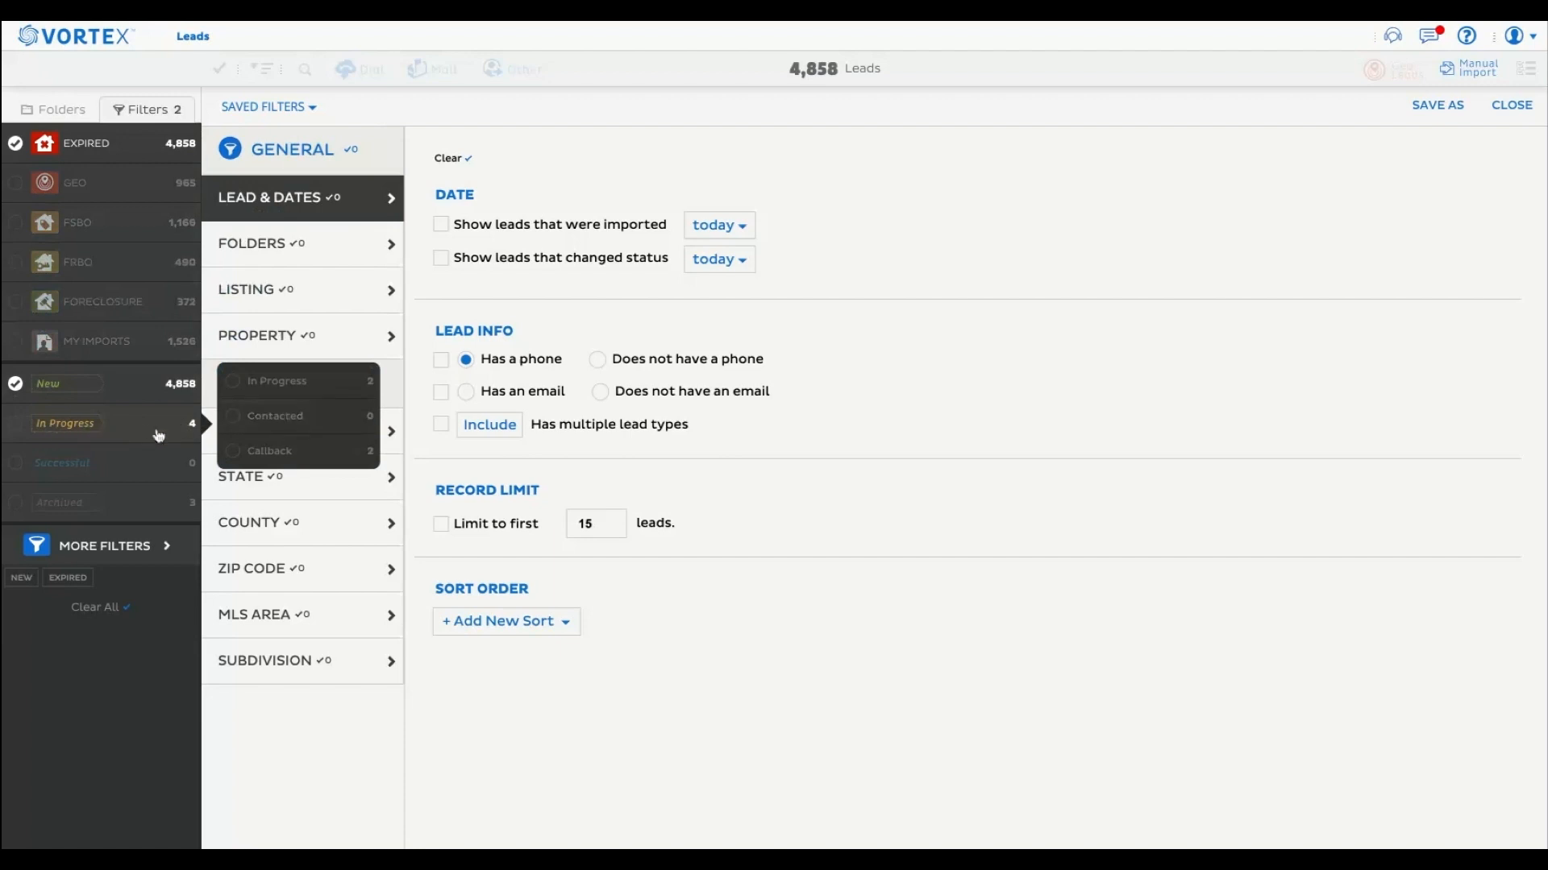
pyautogui.click(272, 387)
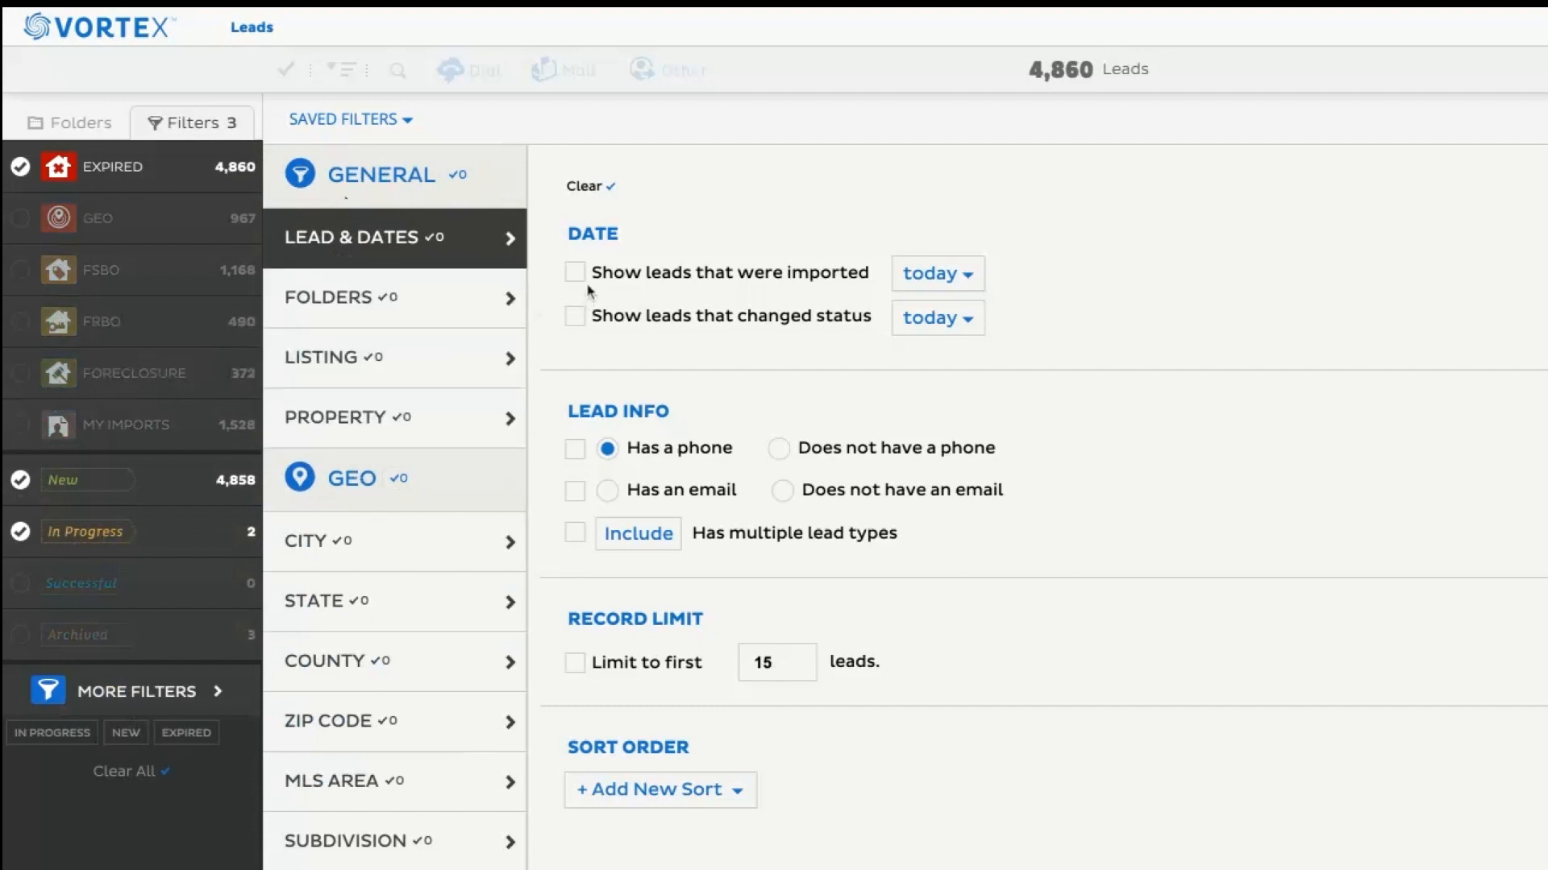
# Enable the condition for leads that changed status and set its period to the past 3 weeks.
pyautogui.click(577, 319)
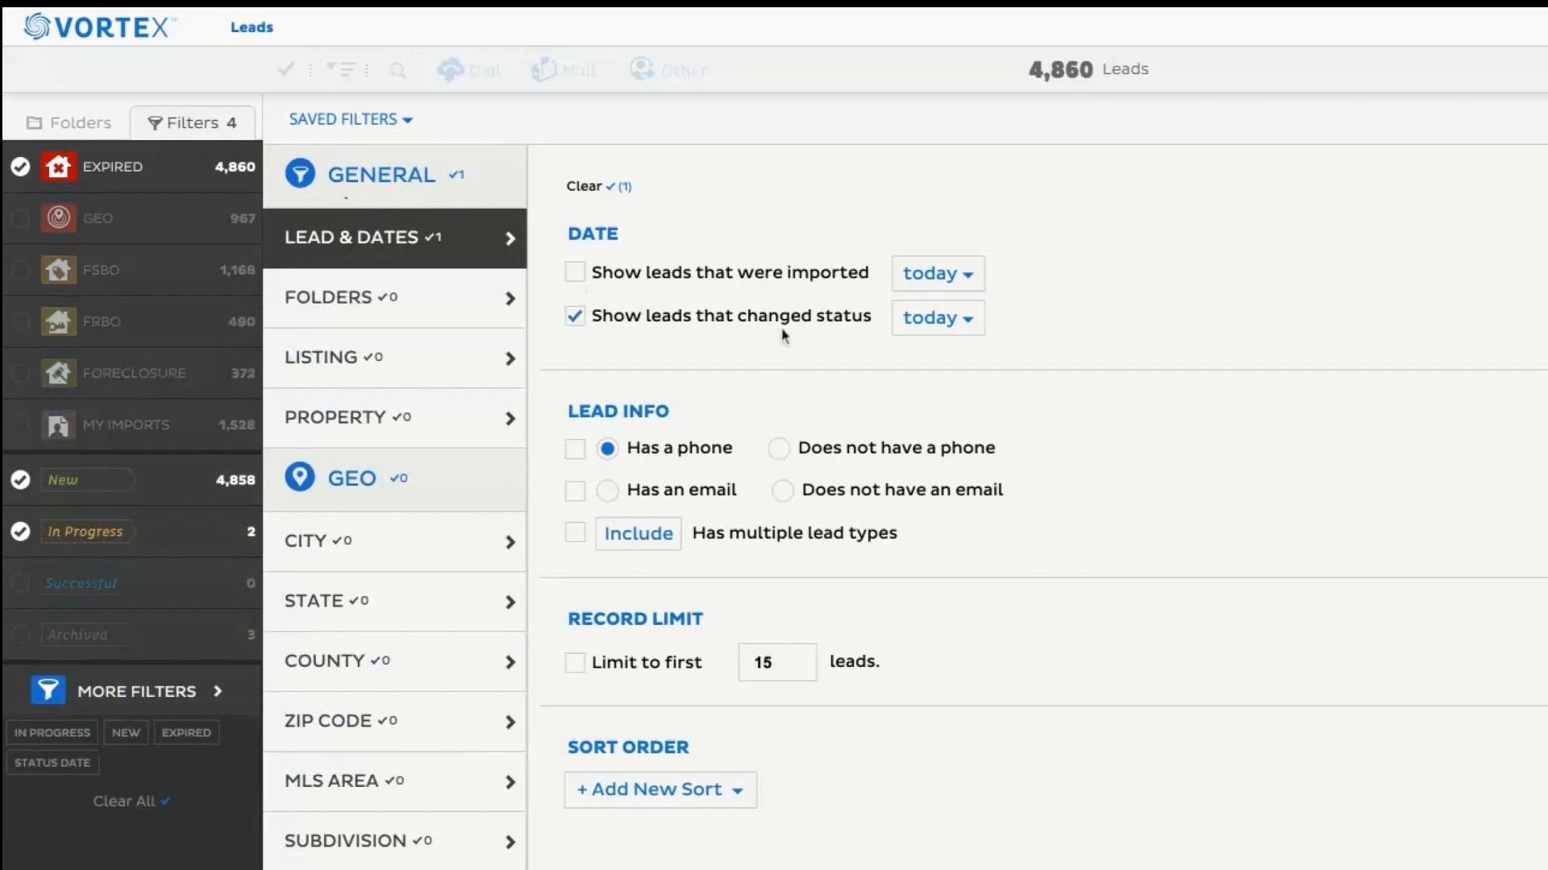
pyautogui.click(920, 334)
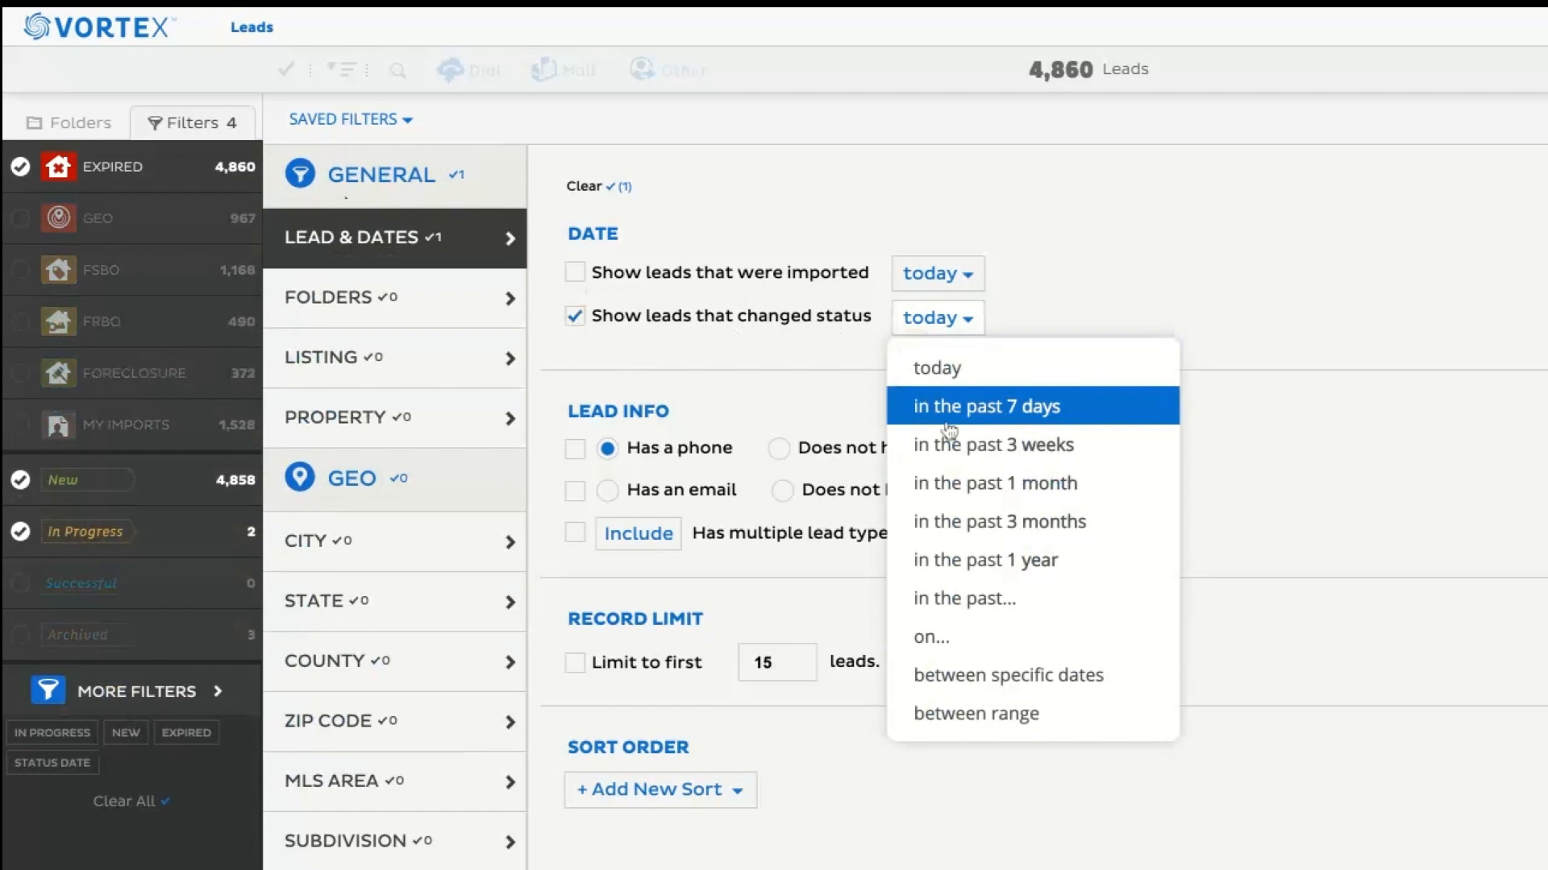
pyautogui.click(979, 445)
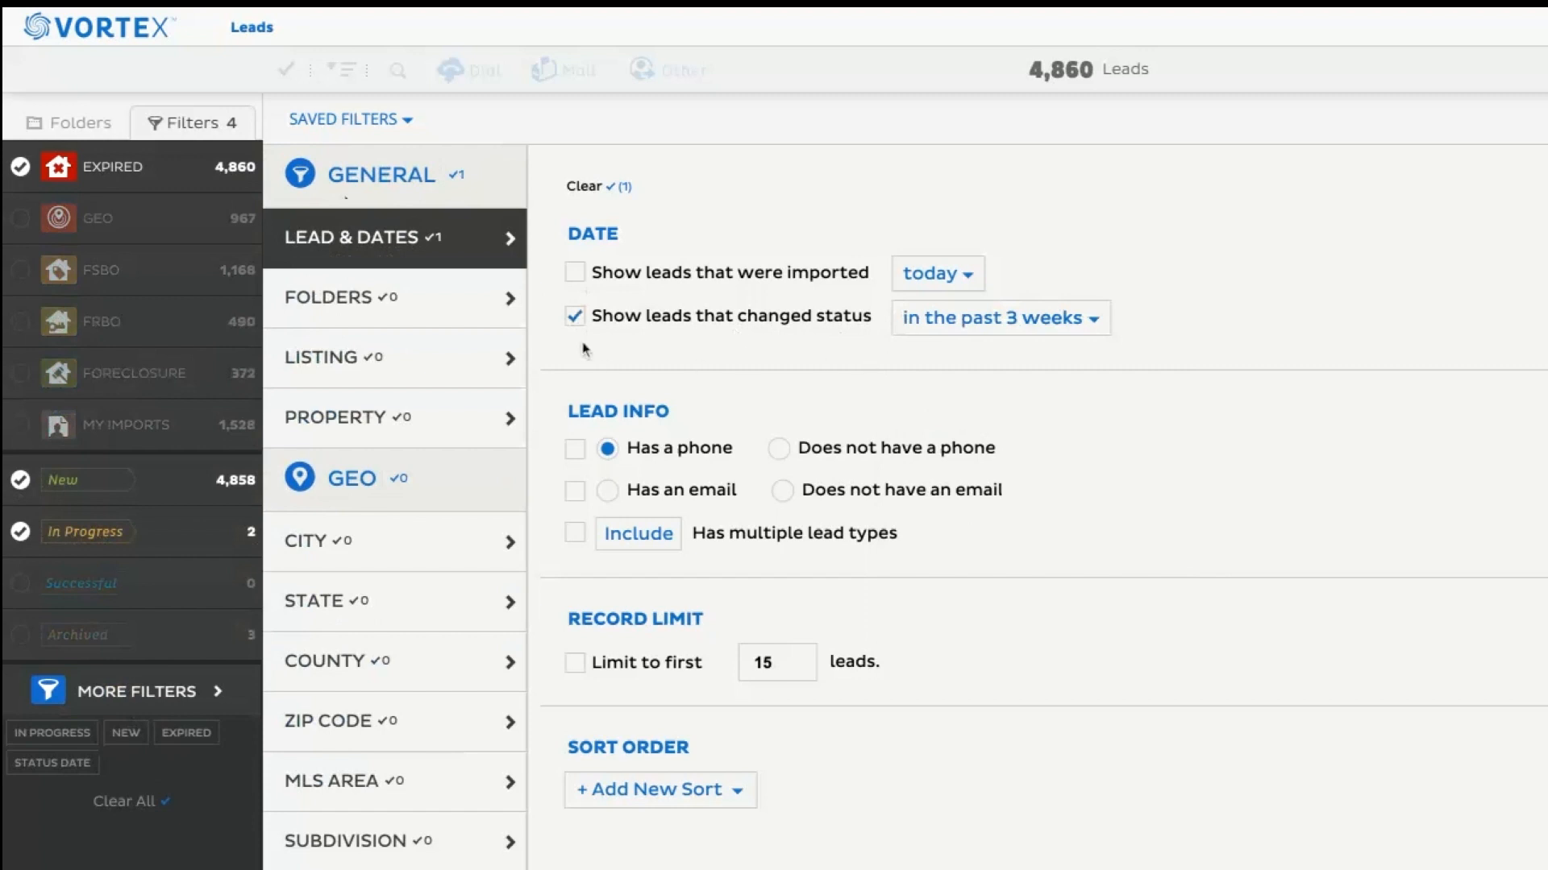
# Try the "in the past..." and "between specific dates" options for the changed-status condition.
pyautogui.click(1005, 332)
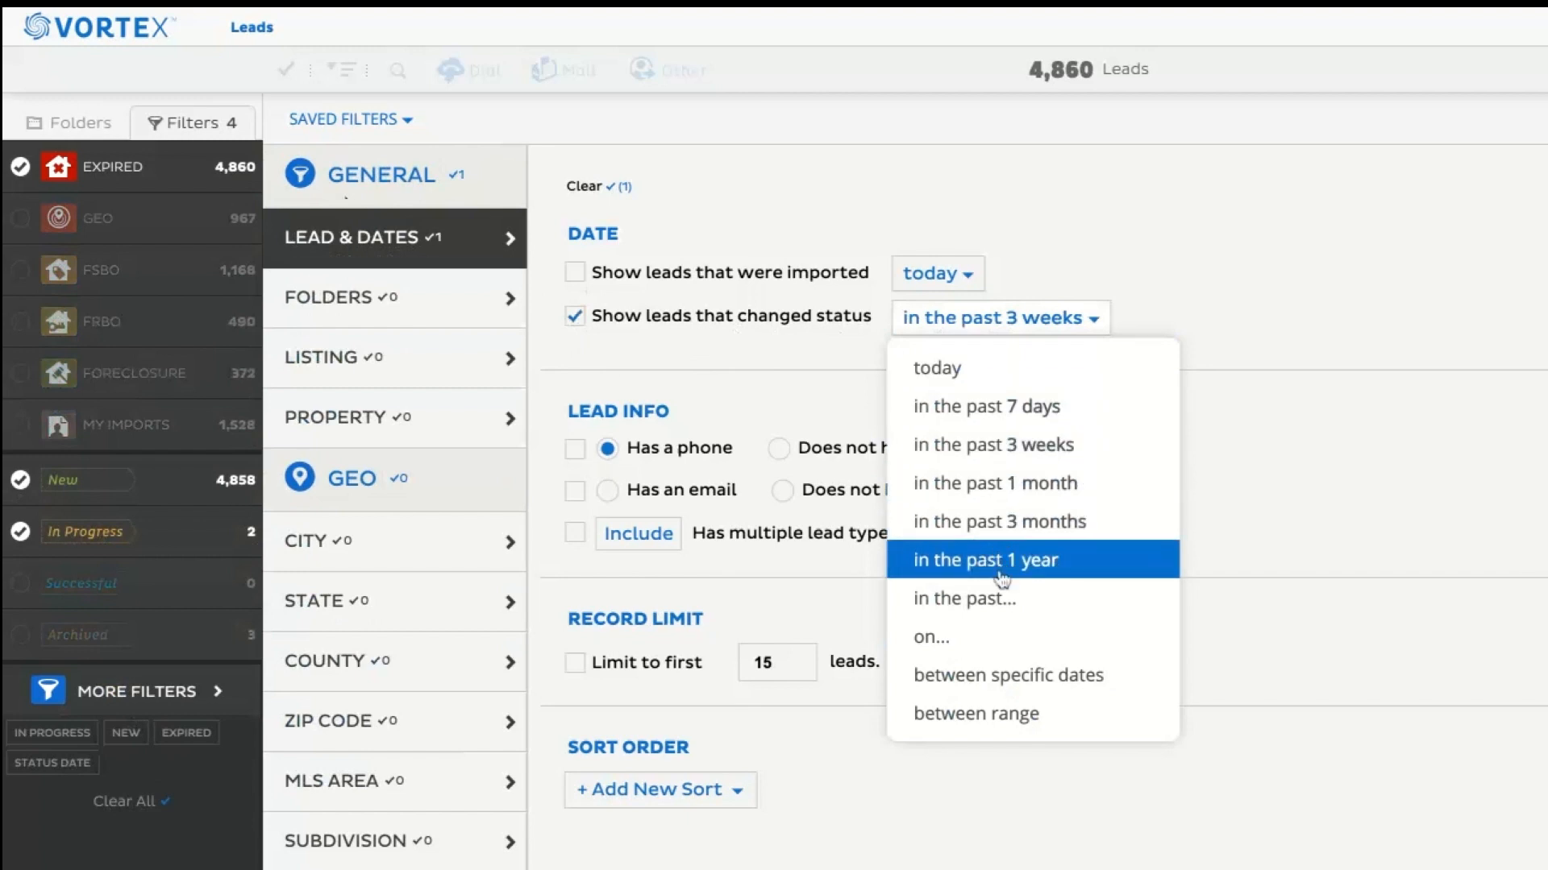
pyautogui.click(962, 606)
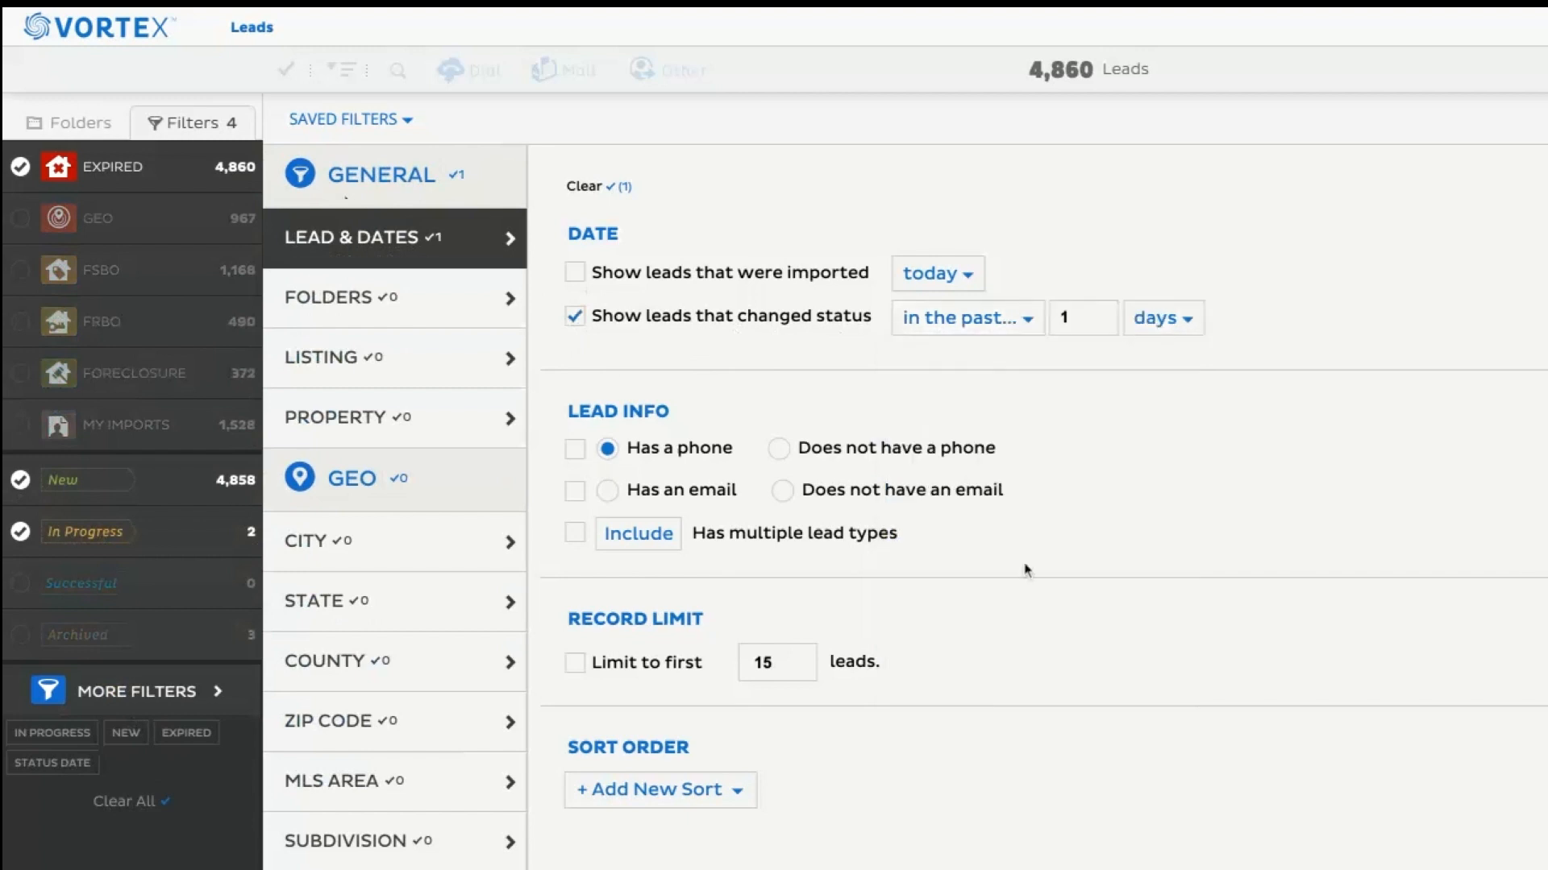
pyautogui.click(1154, 318)
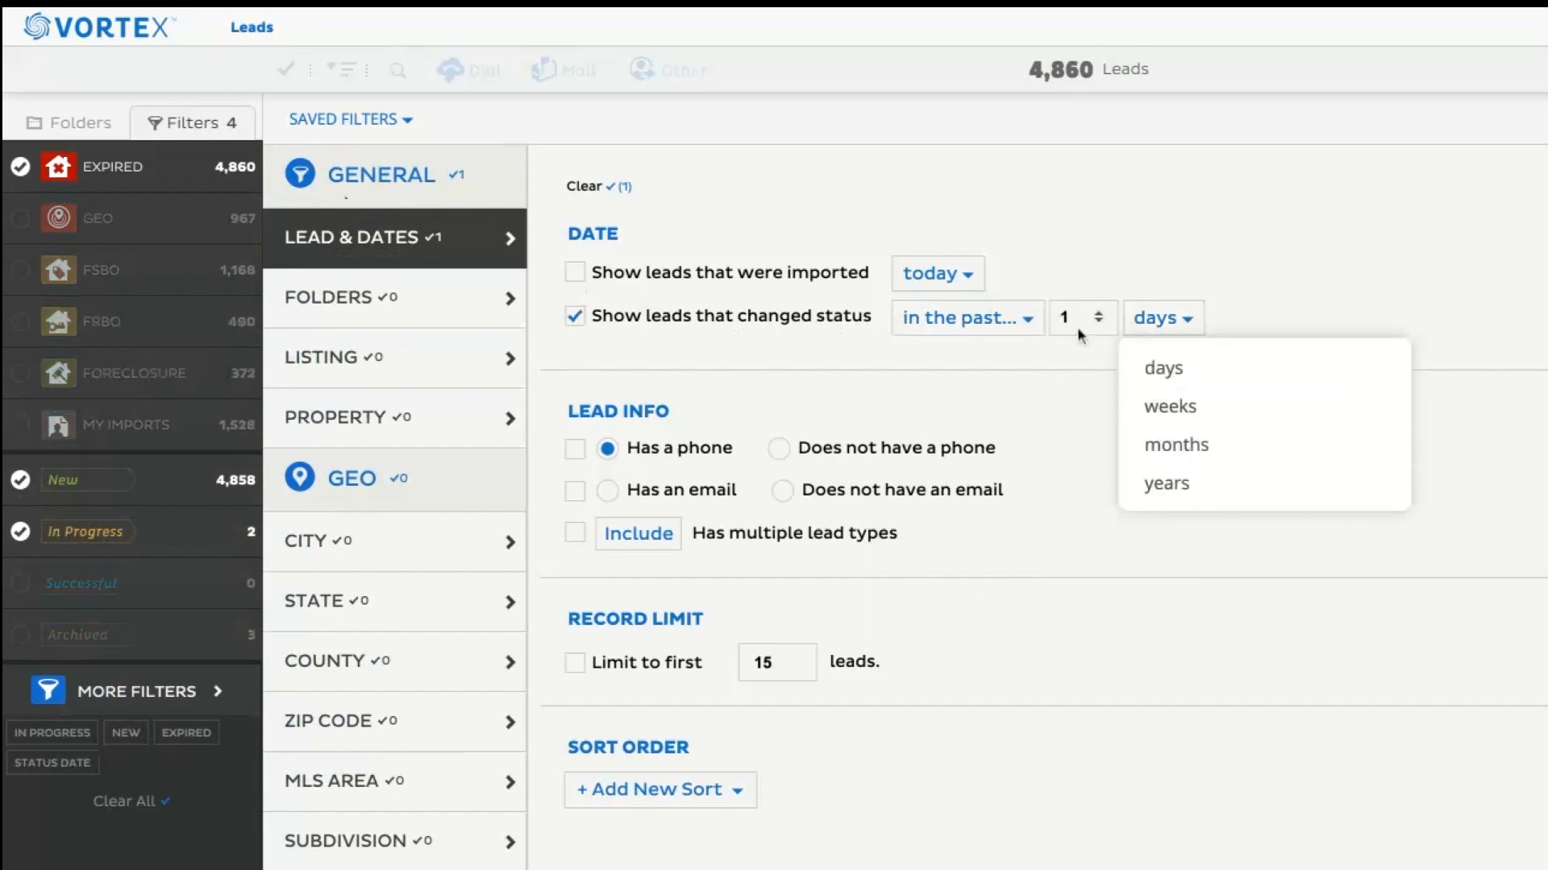
pyautogui.click(1015, 323)
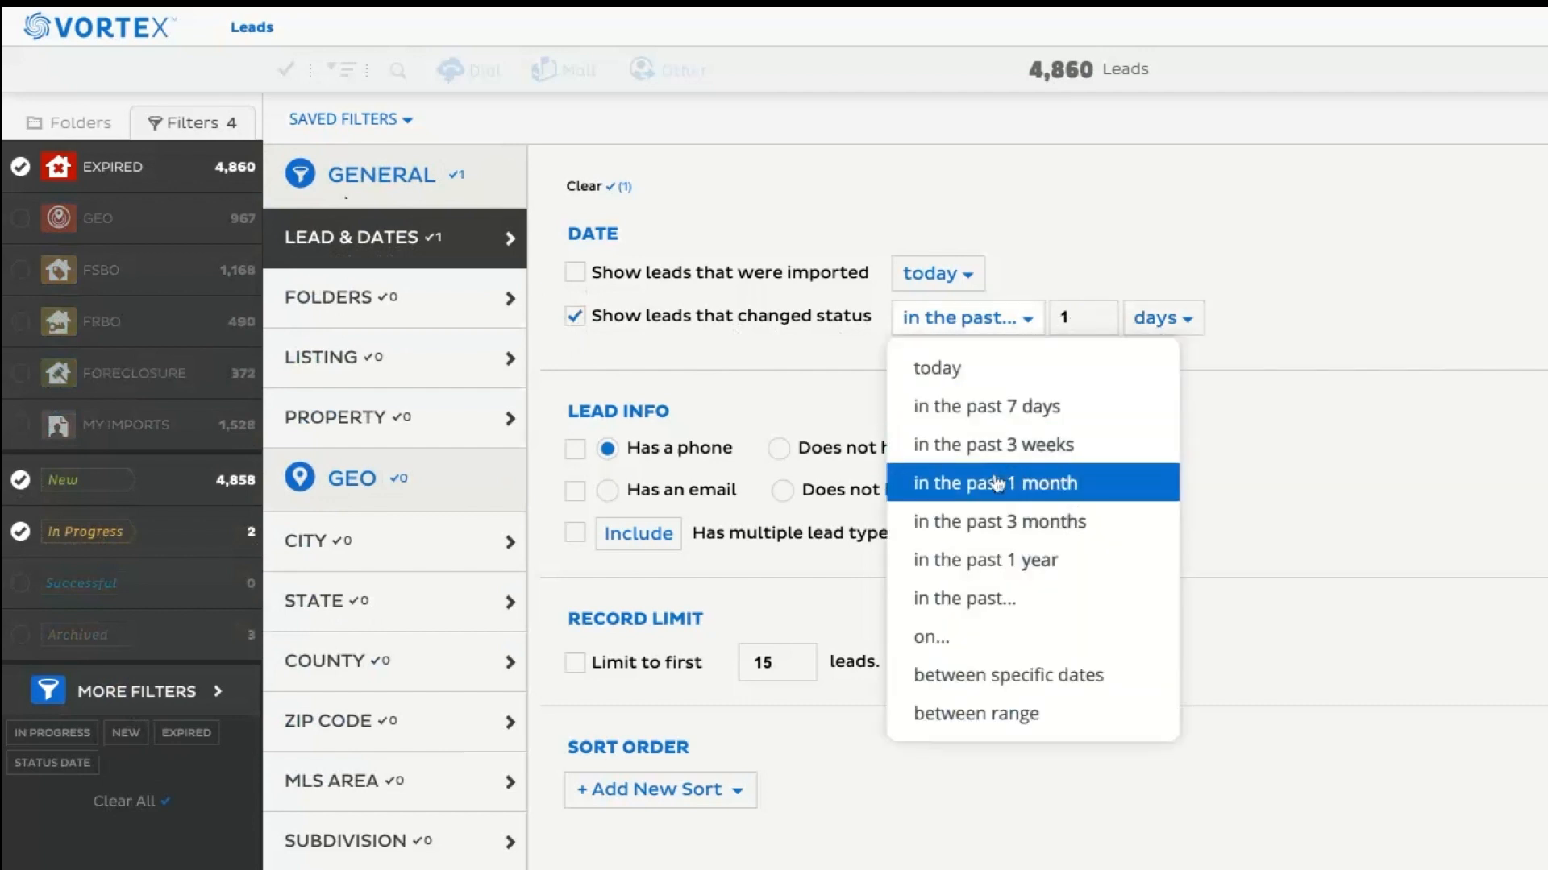
pyautogui.click(1049, 675)
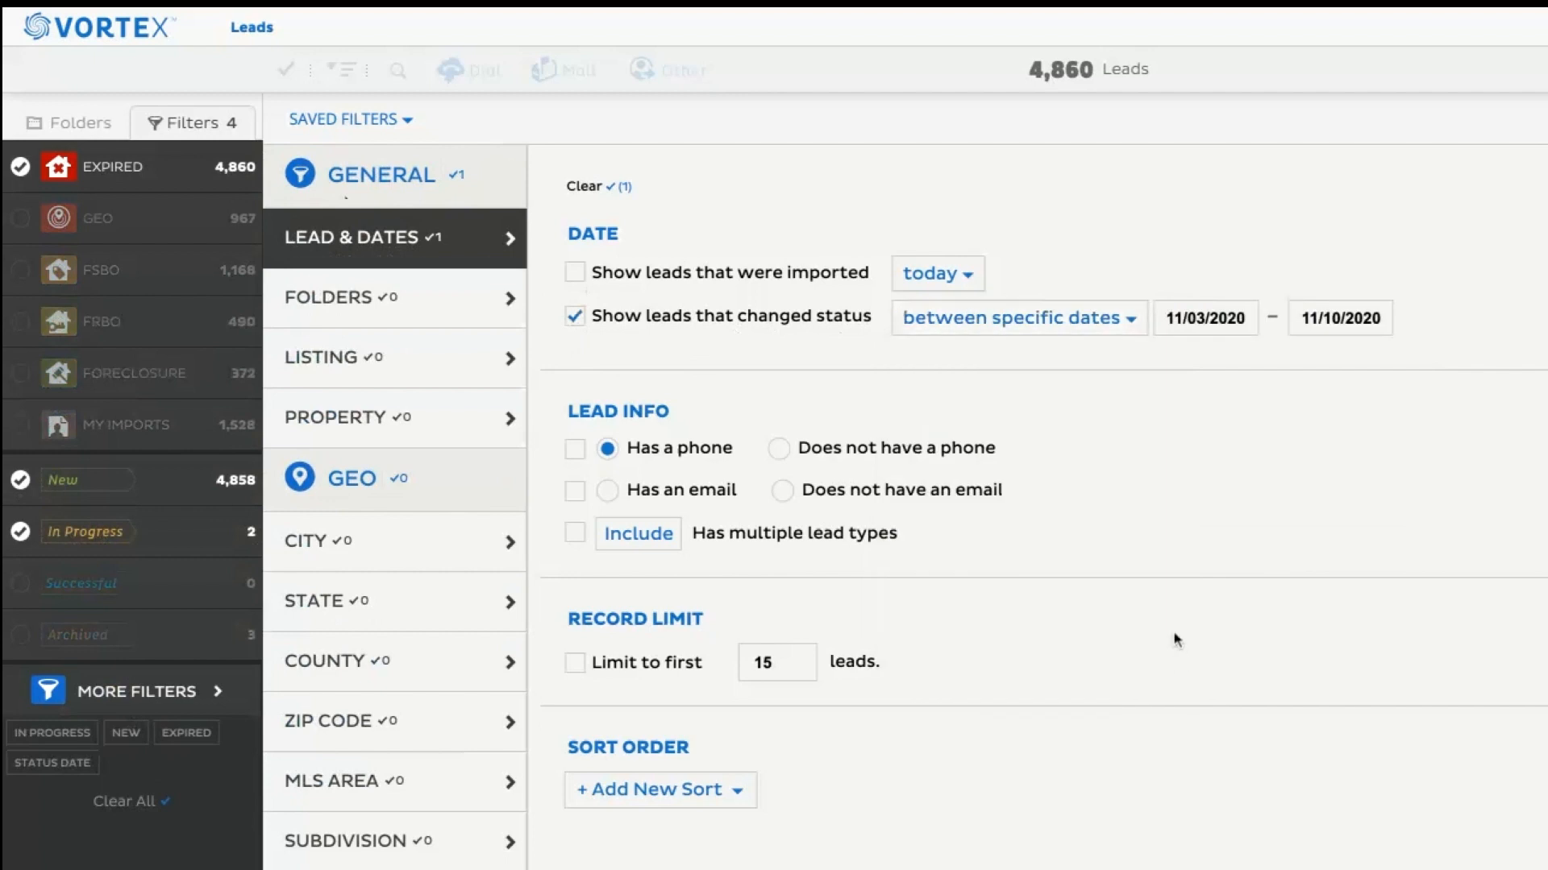
# Try the "between range" option for the changed-status condition and view the choices for its first bound.
pyautogui.click(1019, 327)
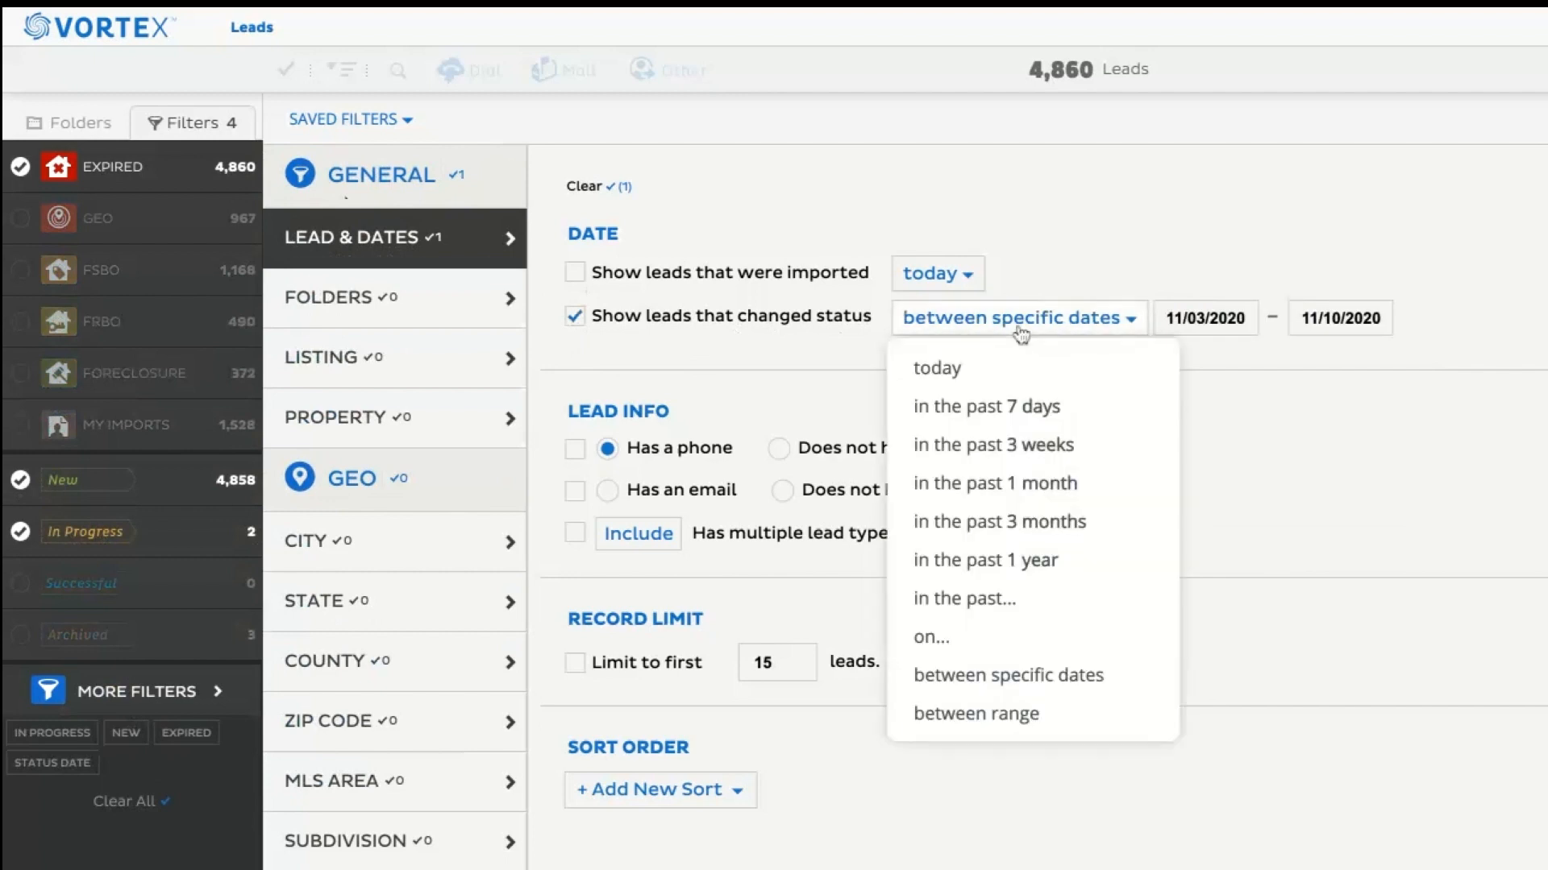
pyautogui.click(1012, 717)
pyautogui.click(1140, 327)
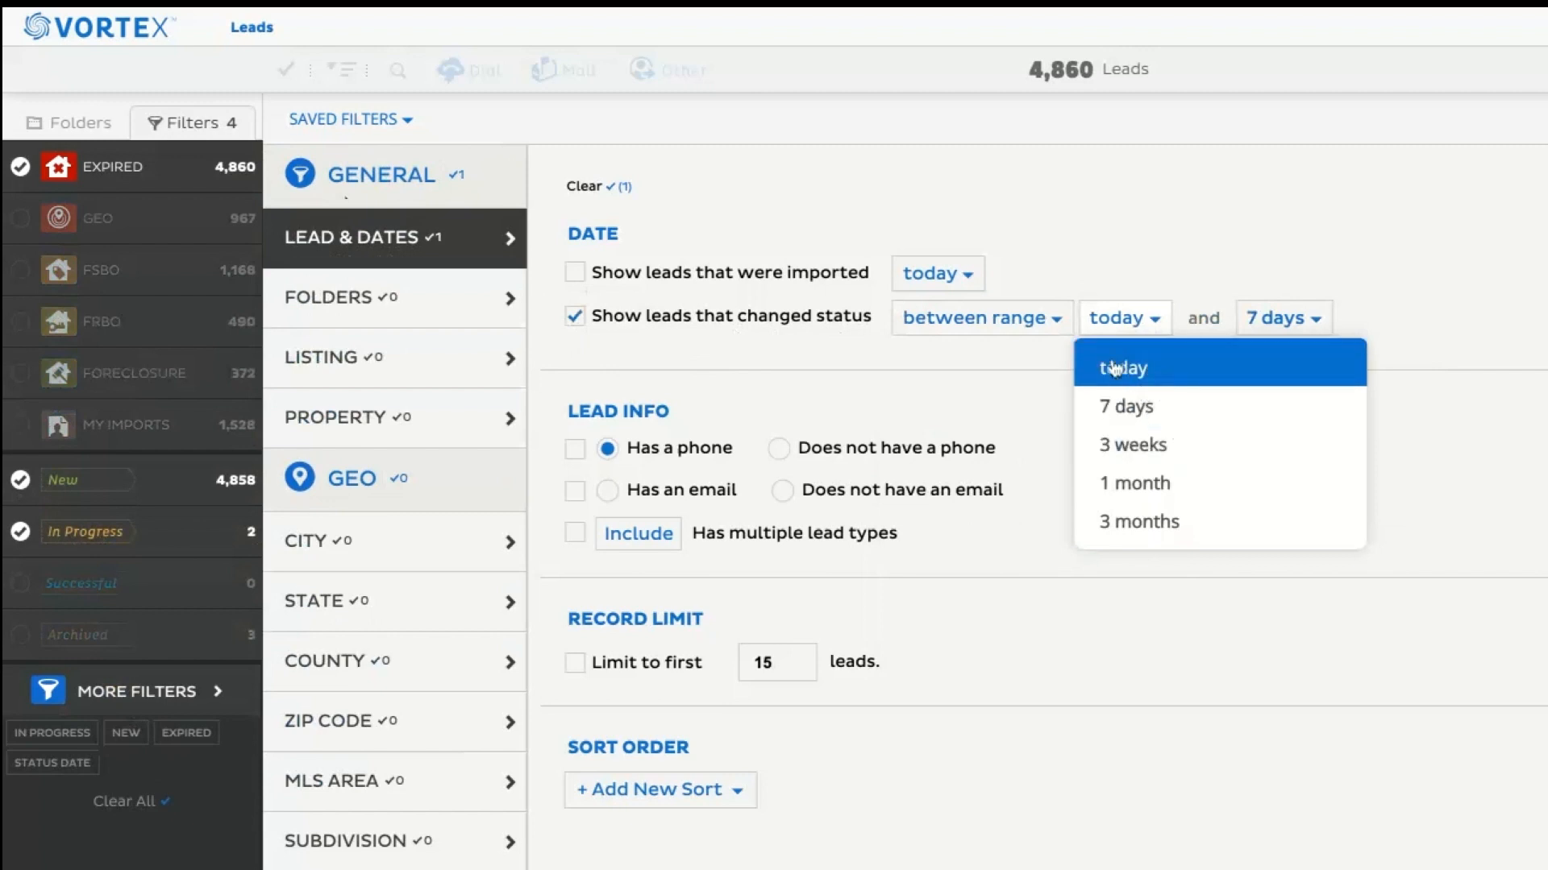
# Switch the changed-status condition to between specific dates with a start date of 01/01/2019.
pyautogui.click(1049, 326)
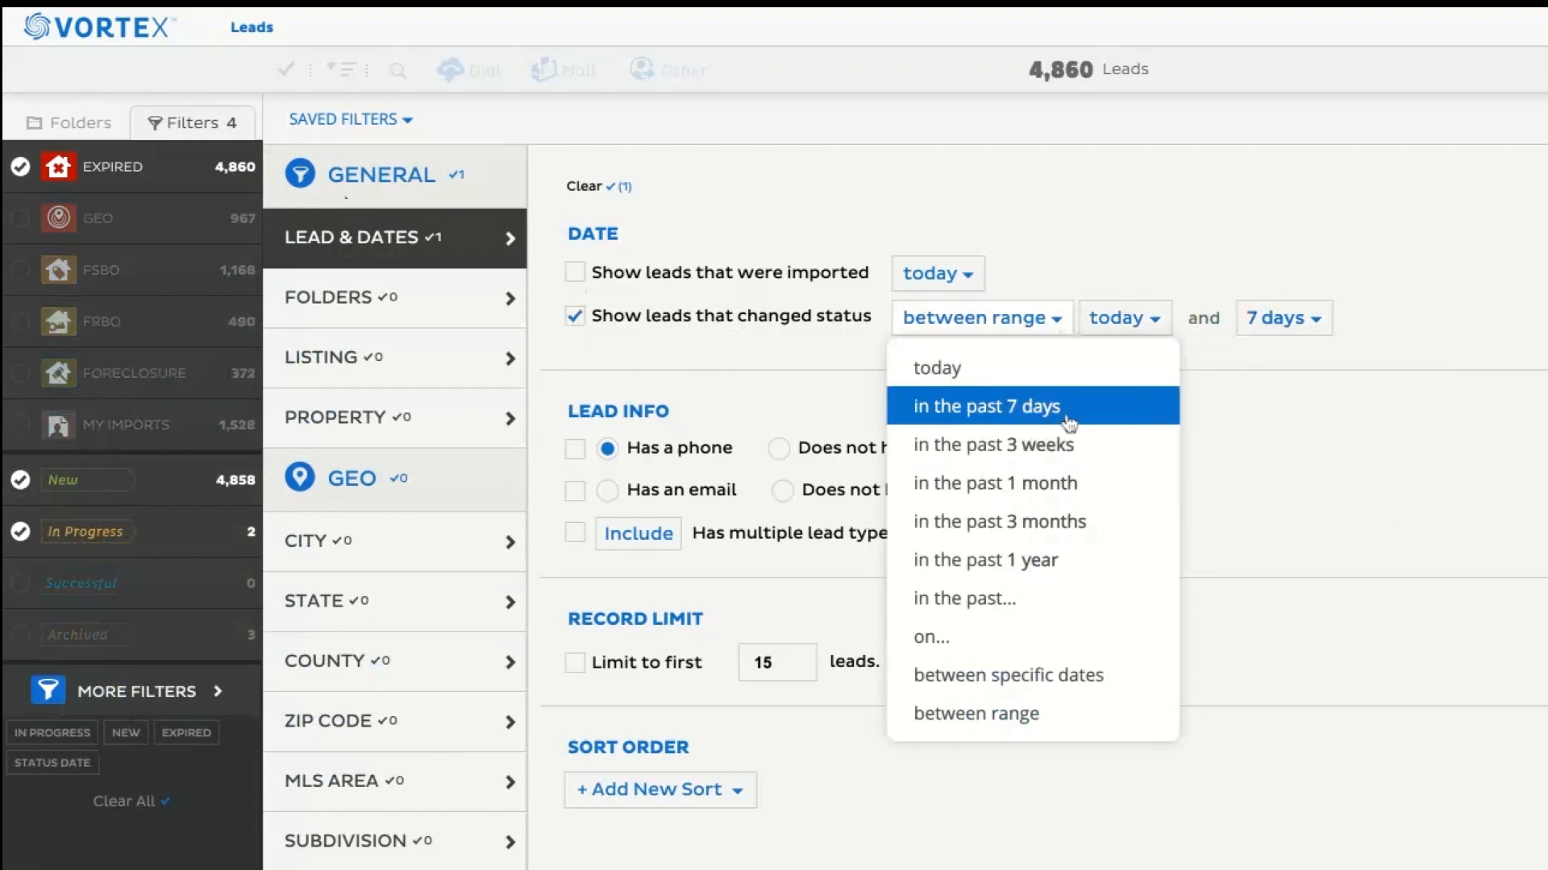
pyautogui.click(983, 684)
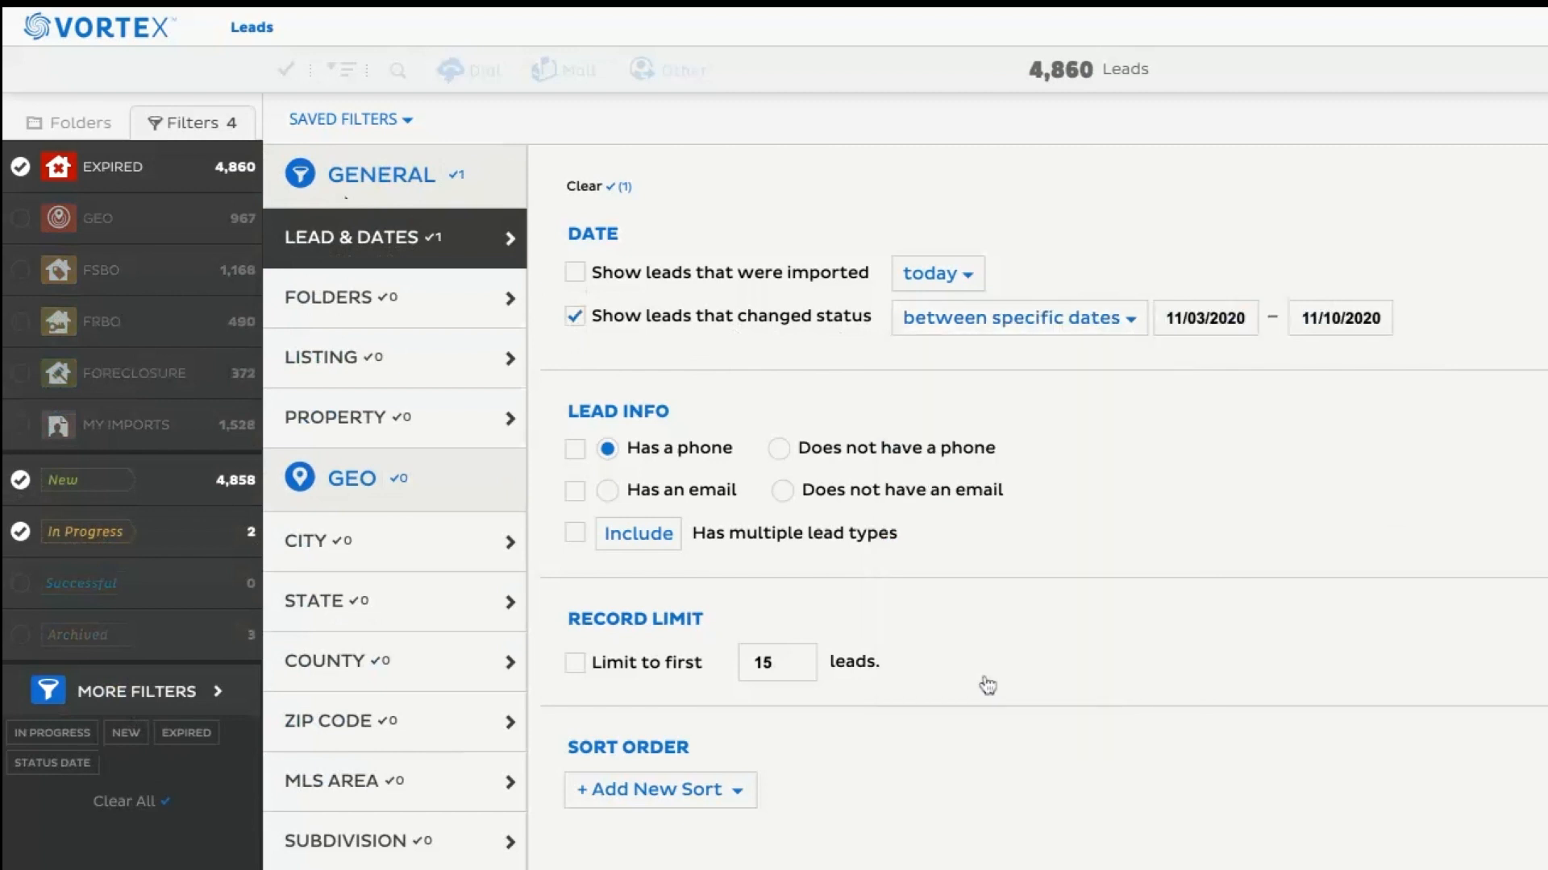
pyautogui.click(1195, 319)
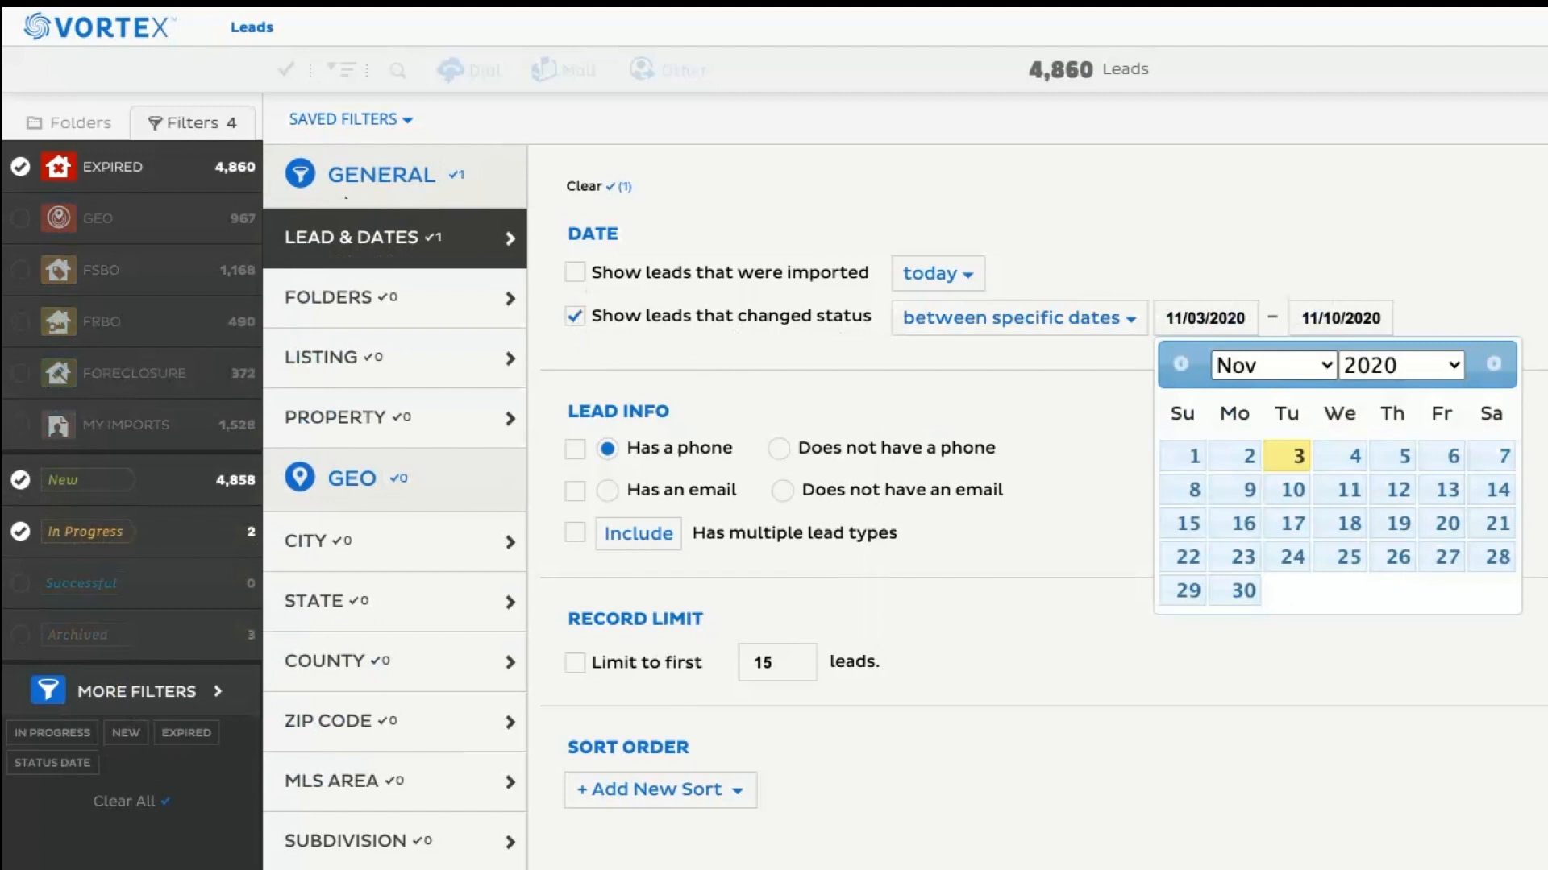
pyautogui.click(1260, 162)
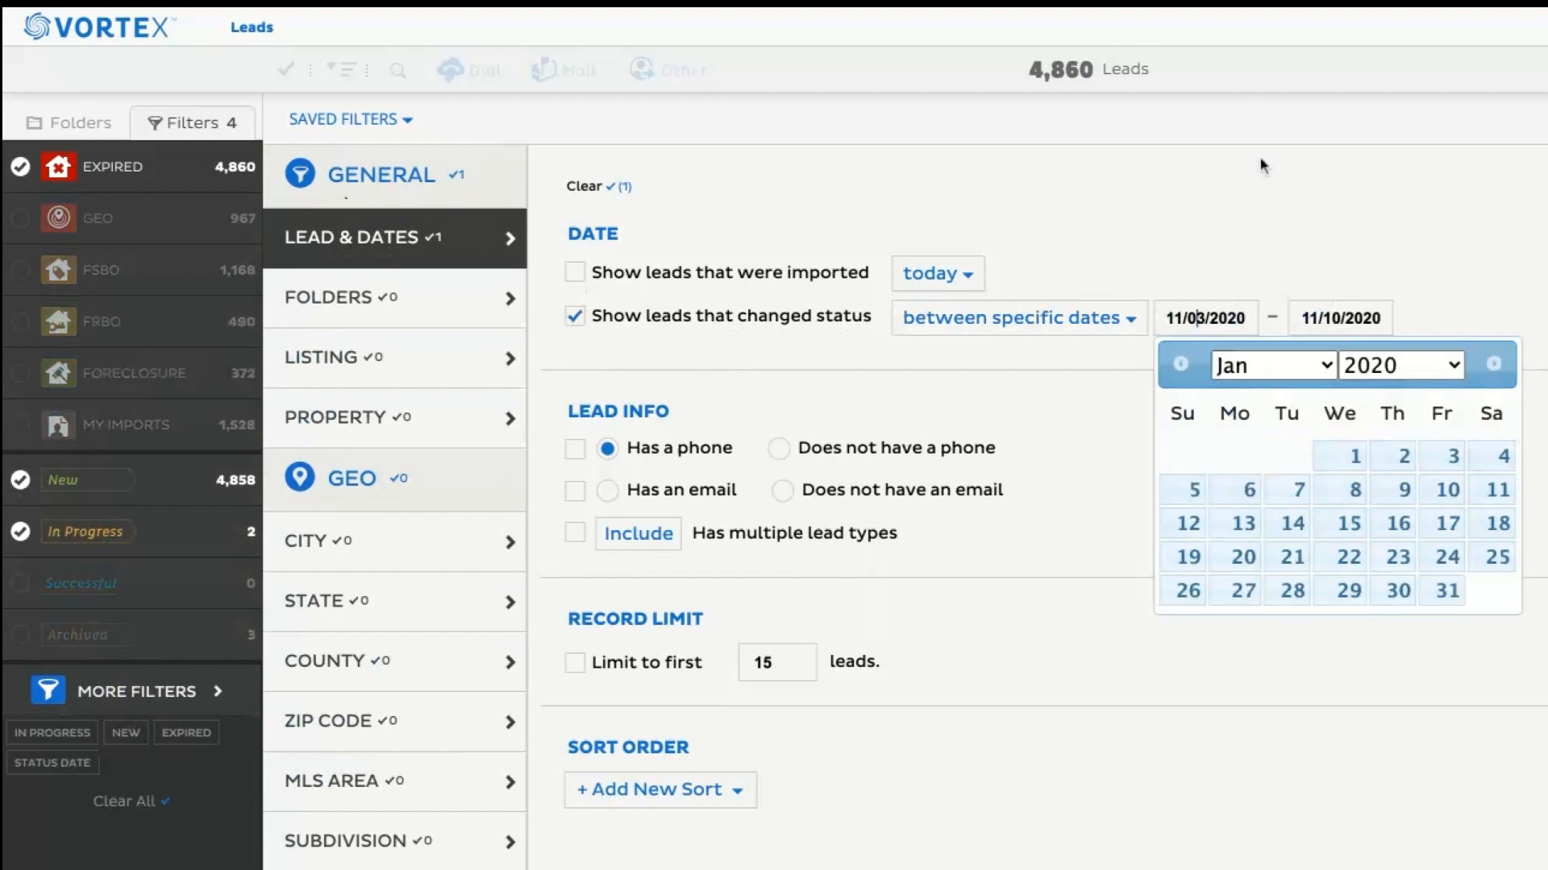
pyautogui.click(1380, 372)
pyautogui.click(1293, 456)
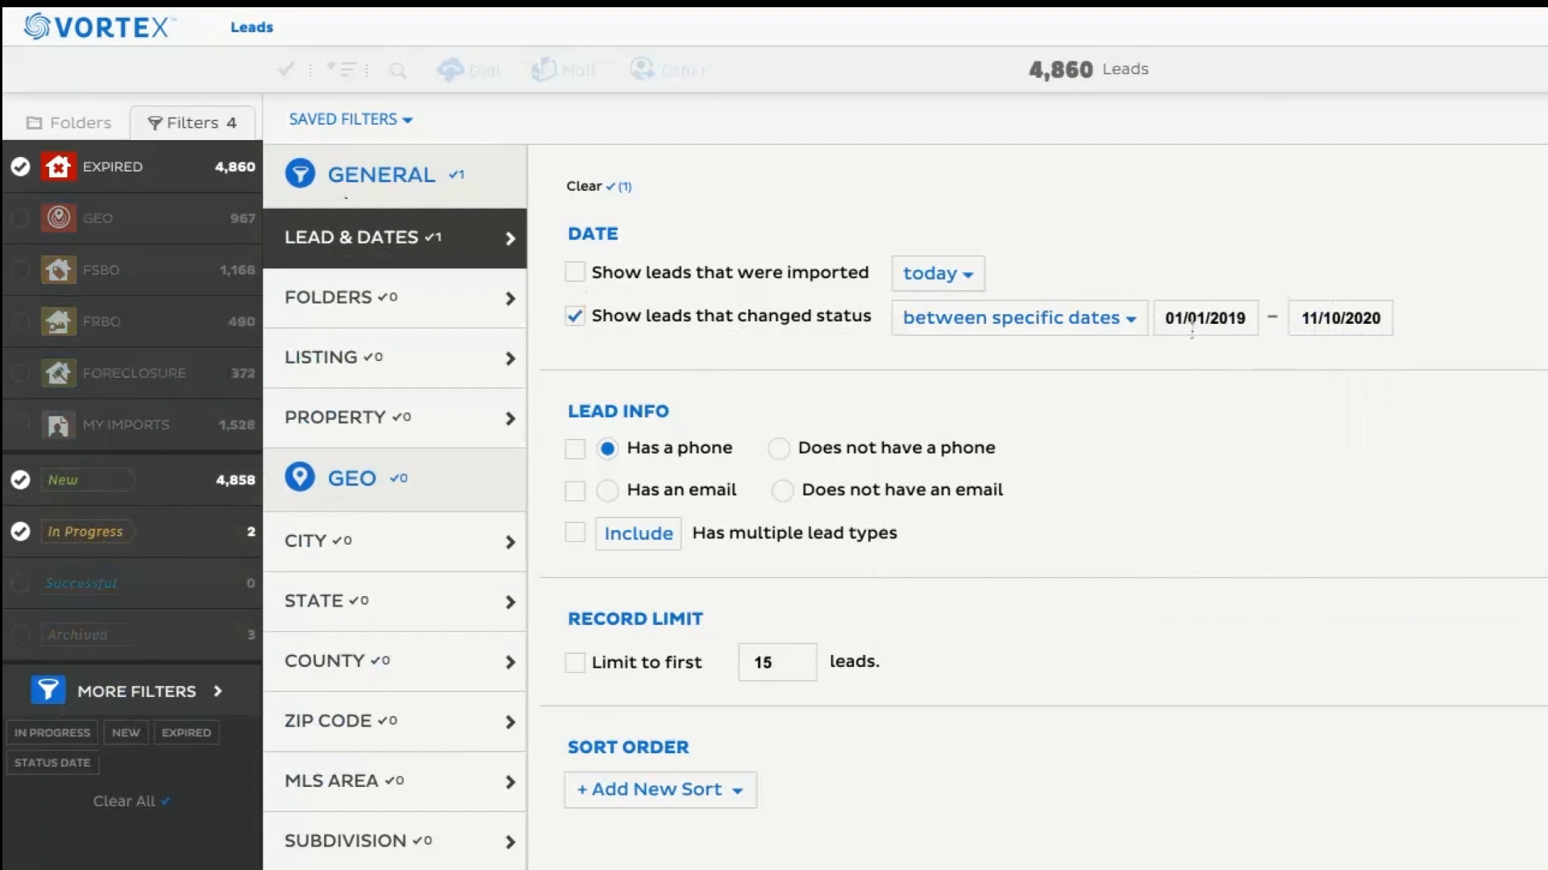
# Set the end date of the changed-status range to 12/31/2019.
pyautogui.click(1340, 318)
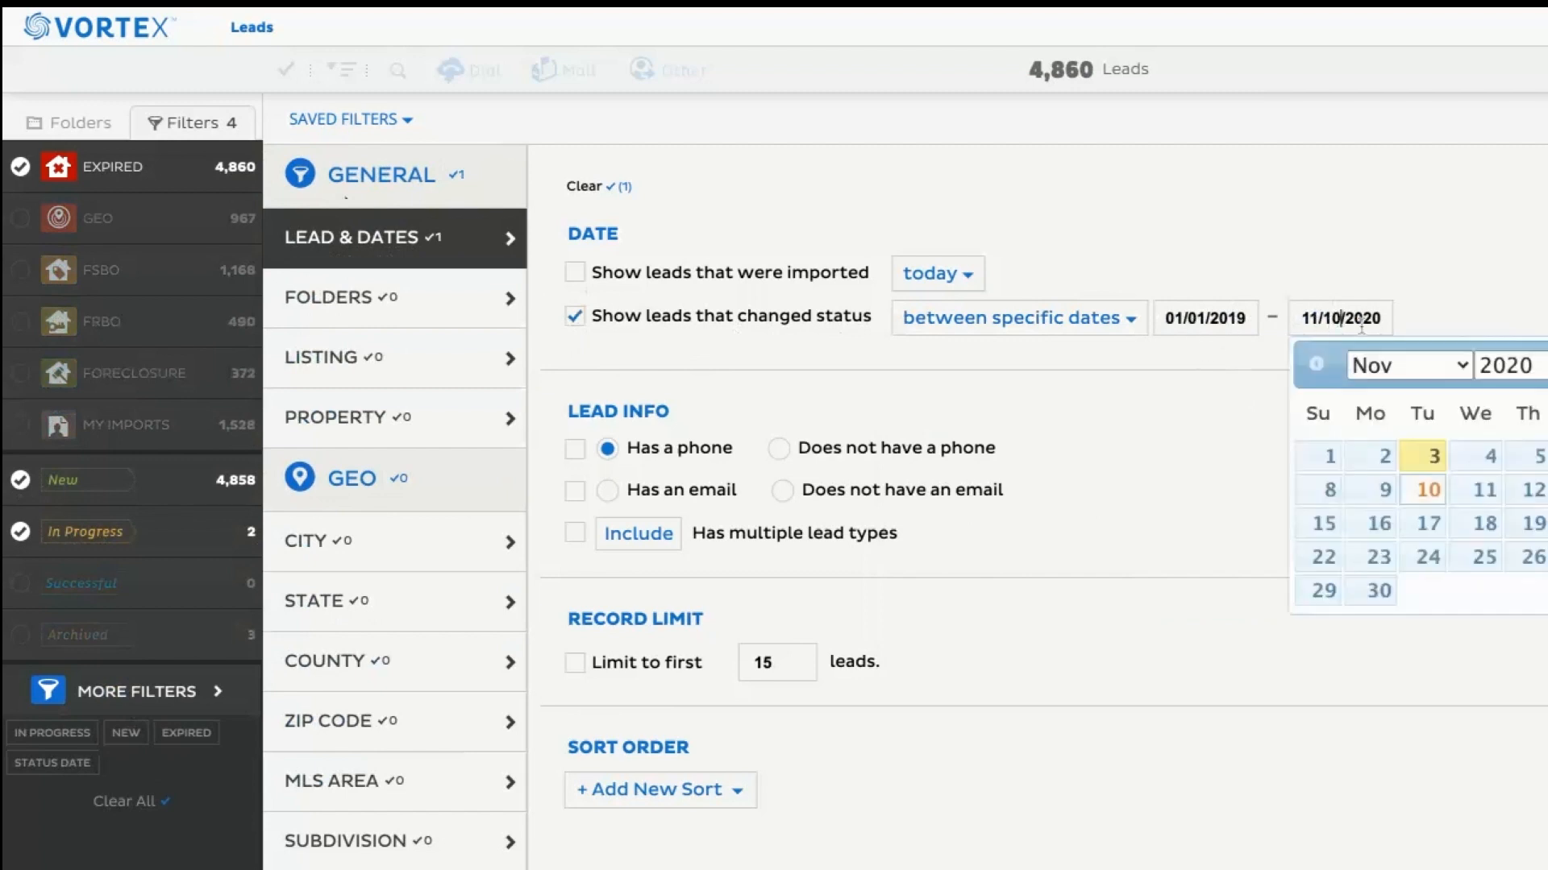
pyautogui.click(1388, 371)
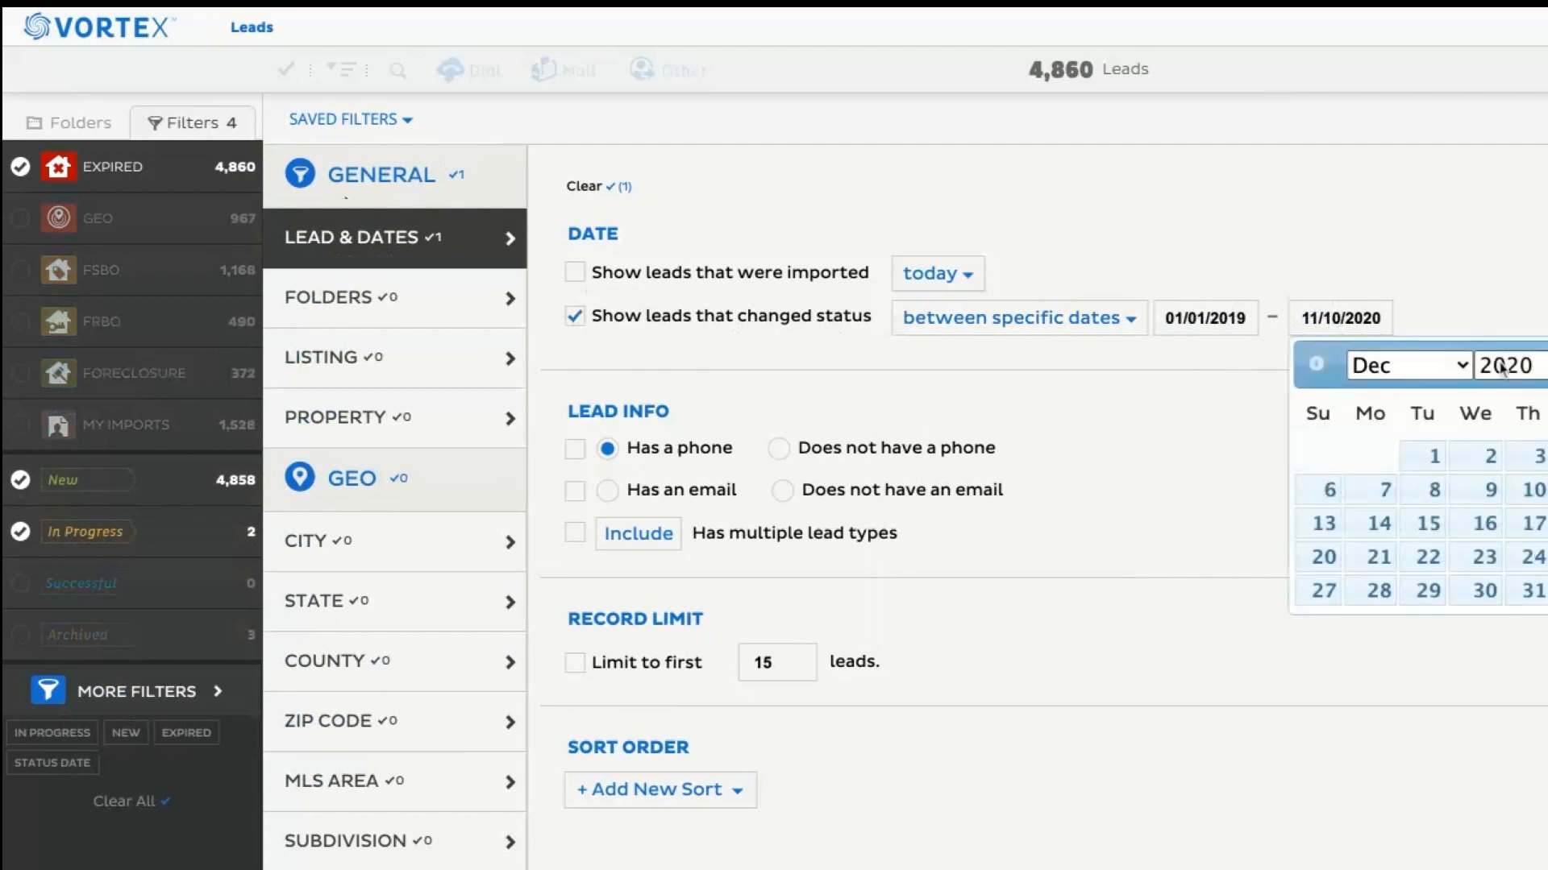
pyautogui.click(1502, 367)
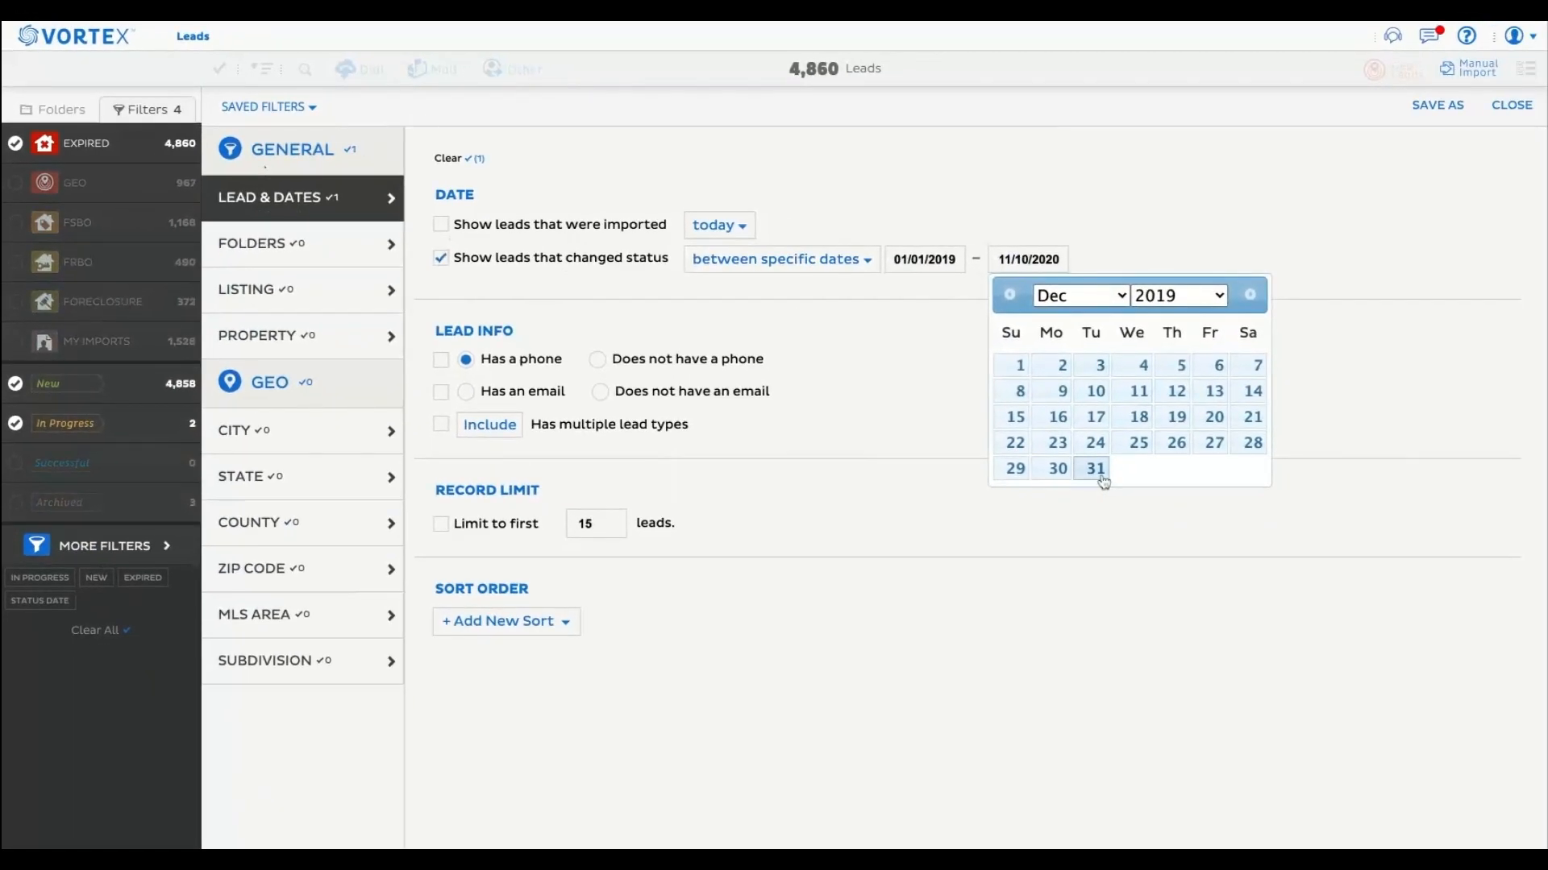
pyautogui.click(1101, 477)
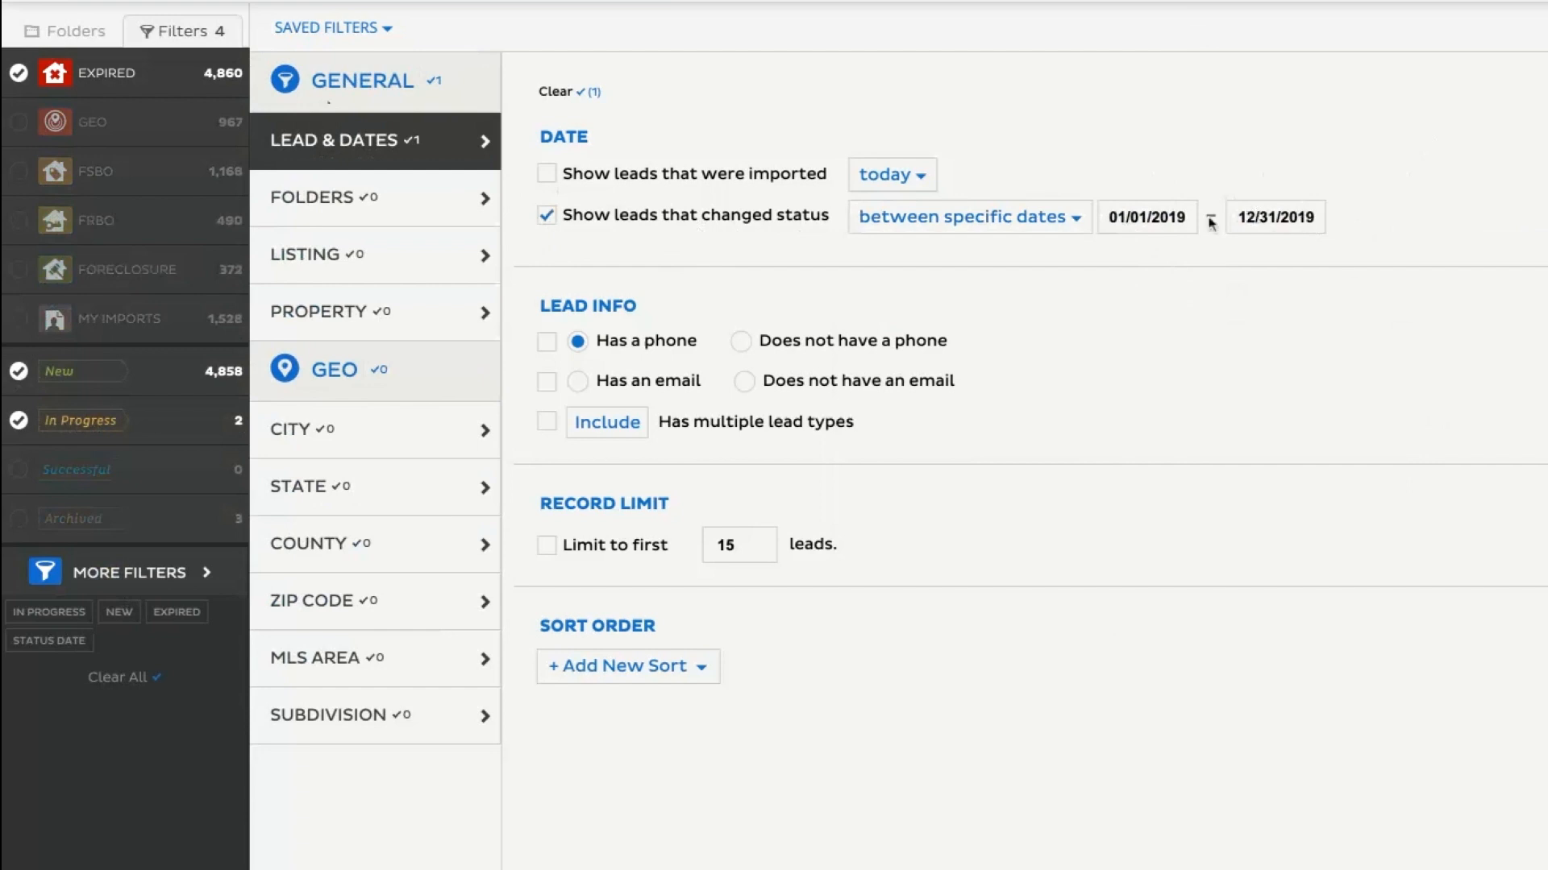
# Switch the imported-leads condition on and off again, and set the changed-status period to the past 3 weeks.
pyautogui.click(548, 176)
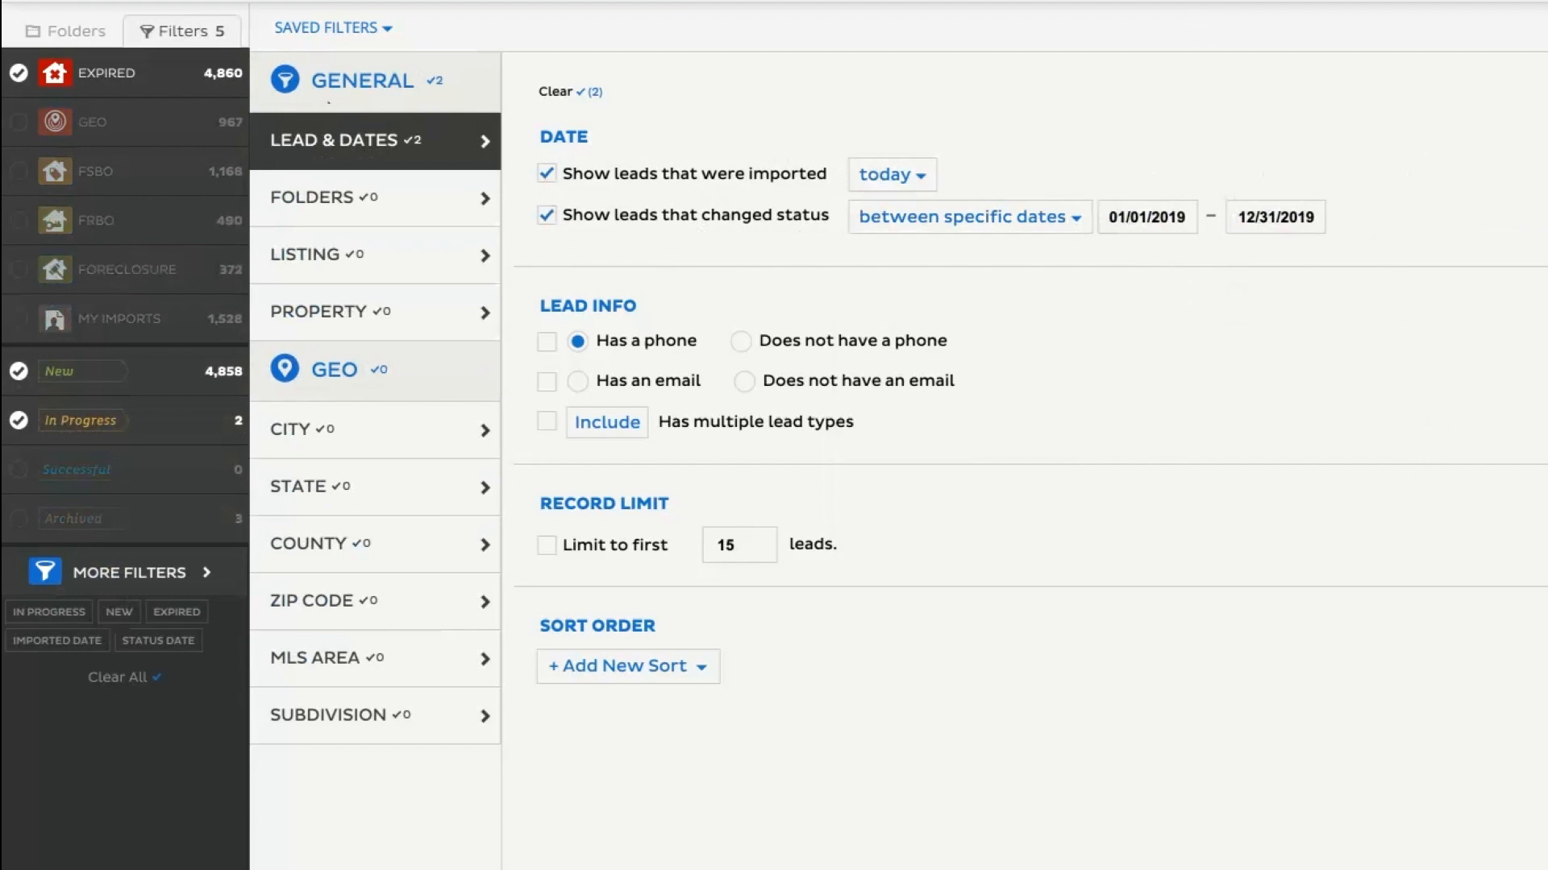
pyautogui.click(546, 173)
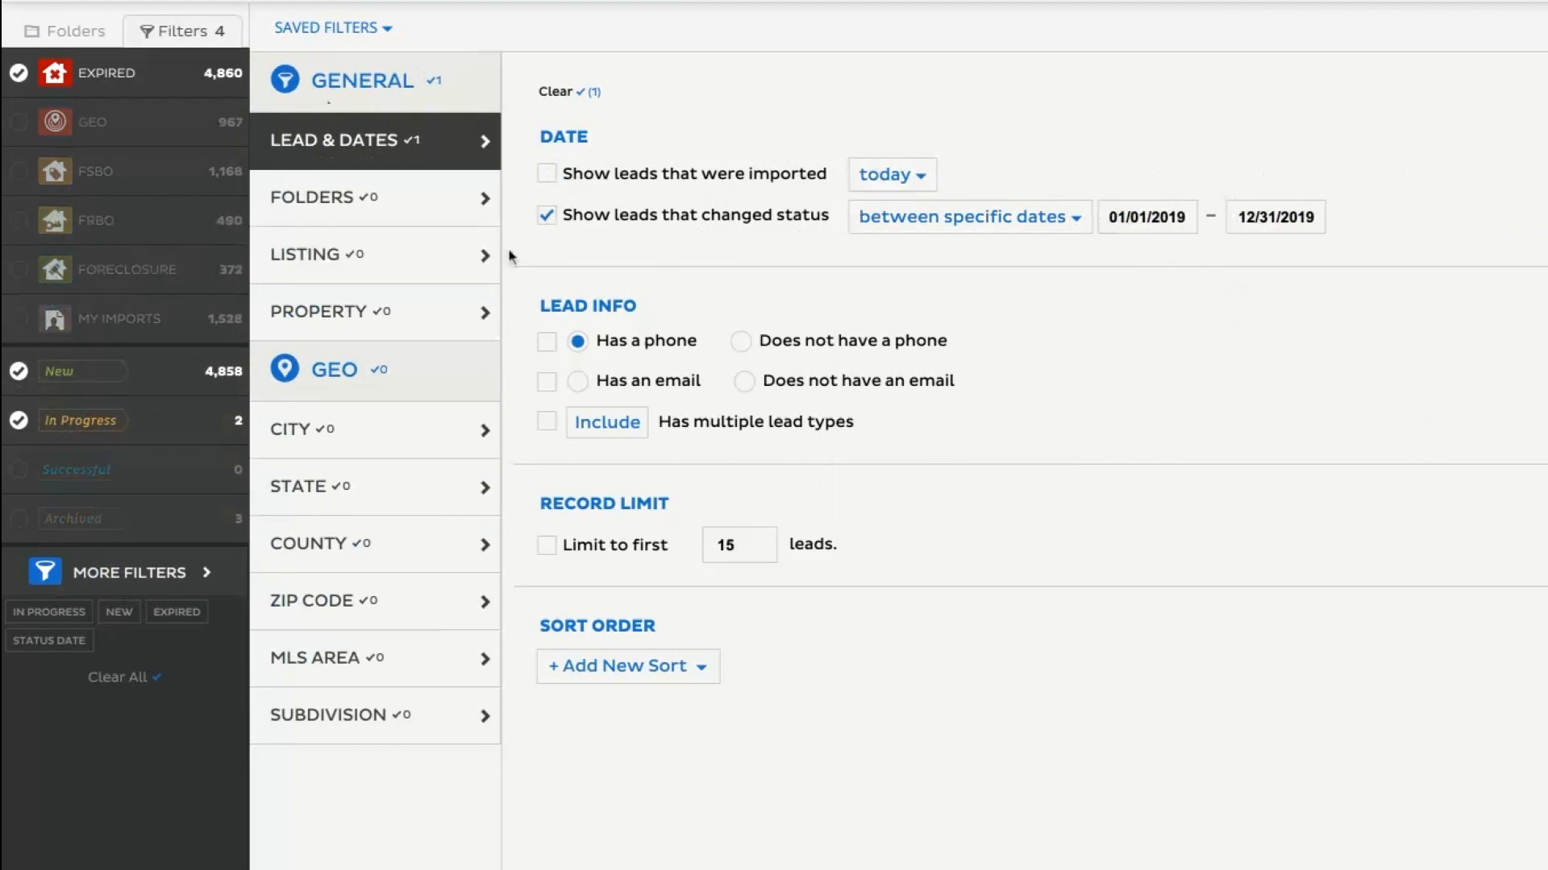
pyautogui.click(929, 218)
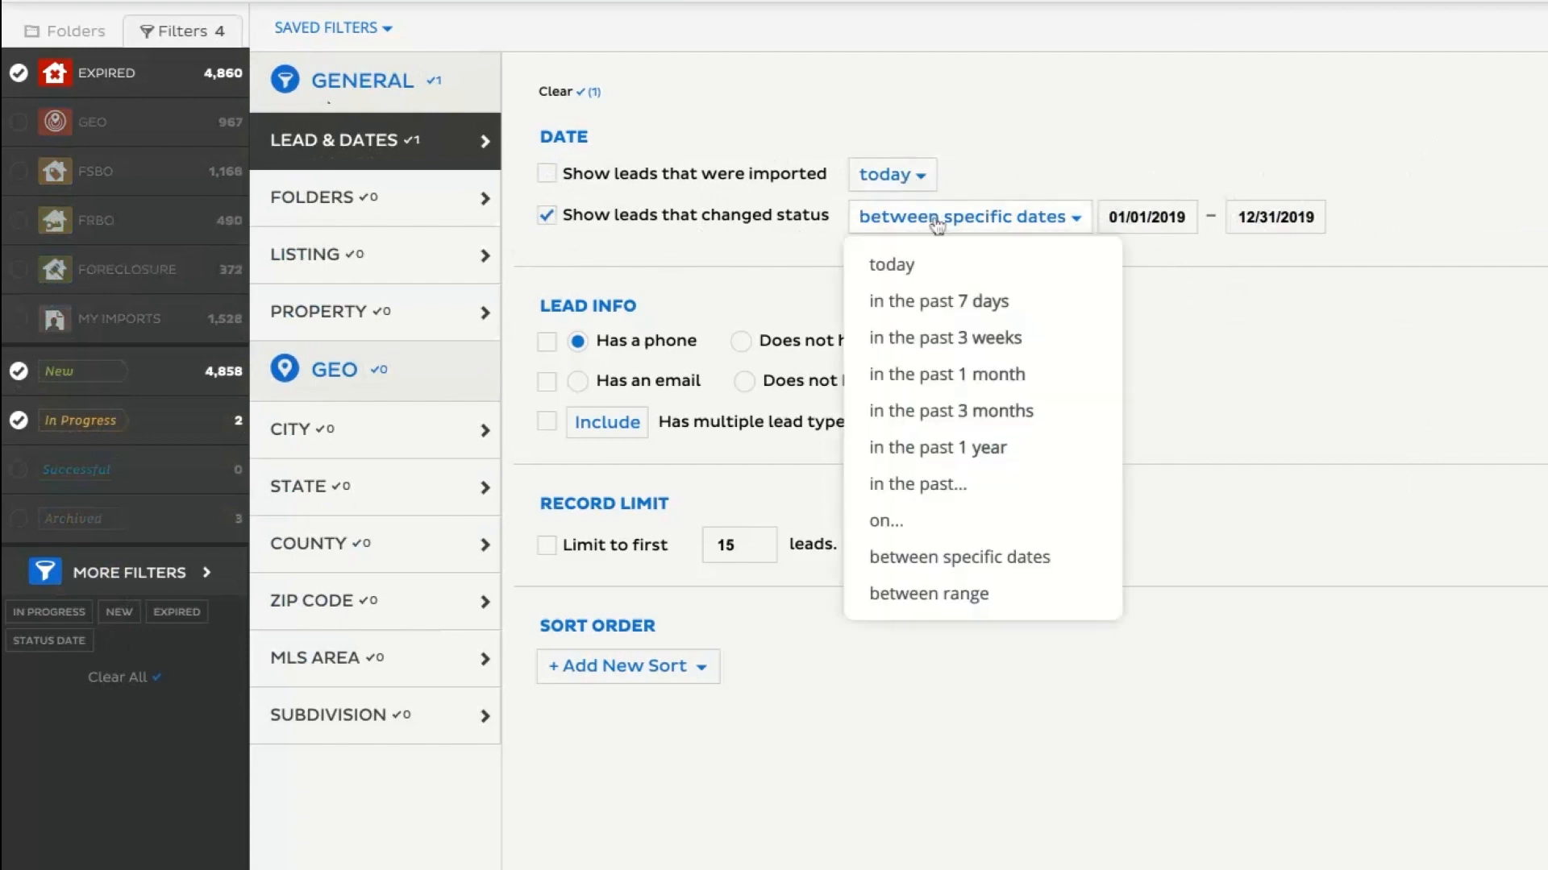
pyautogui.click(945, 337)
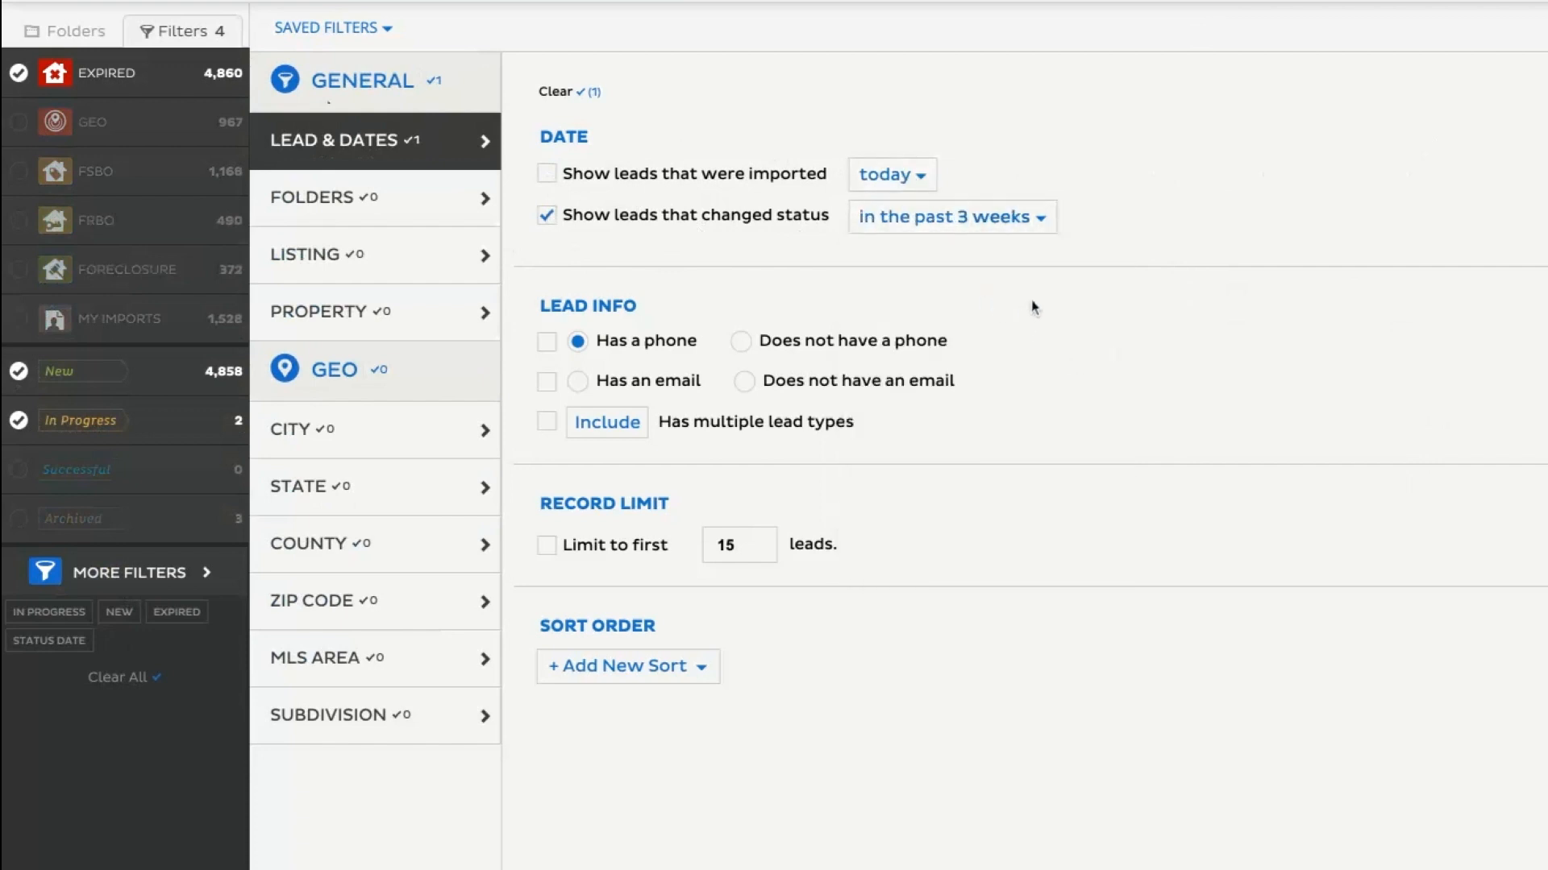
# Try the "Has a phone" condition on and off, and leave it enabled in the filter.
pyautogui.click(548, 343)
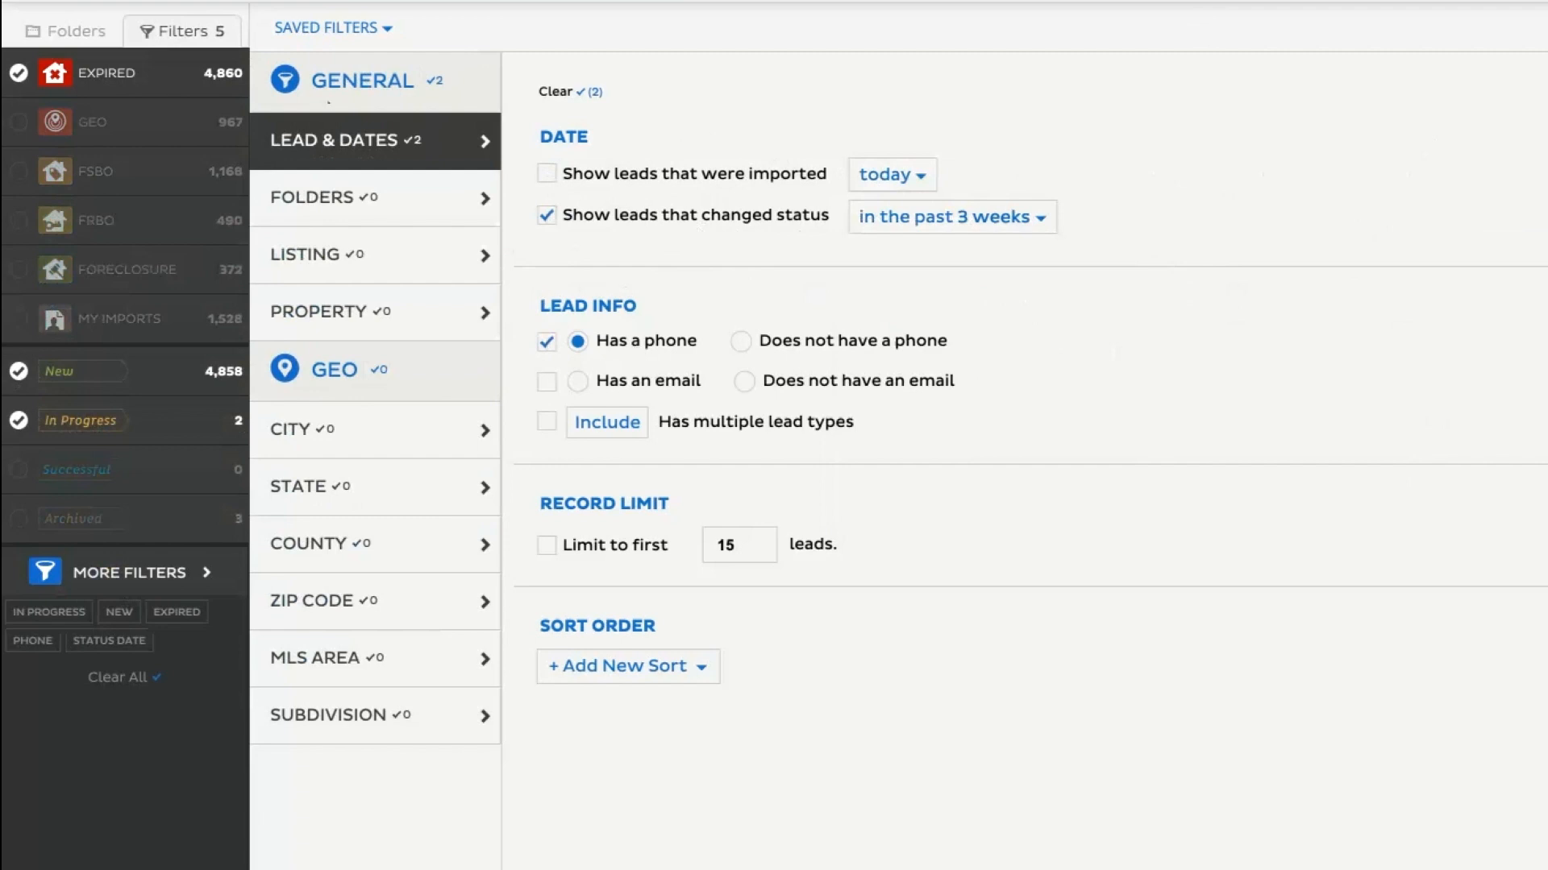
pyautogui.click(547, 343)
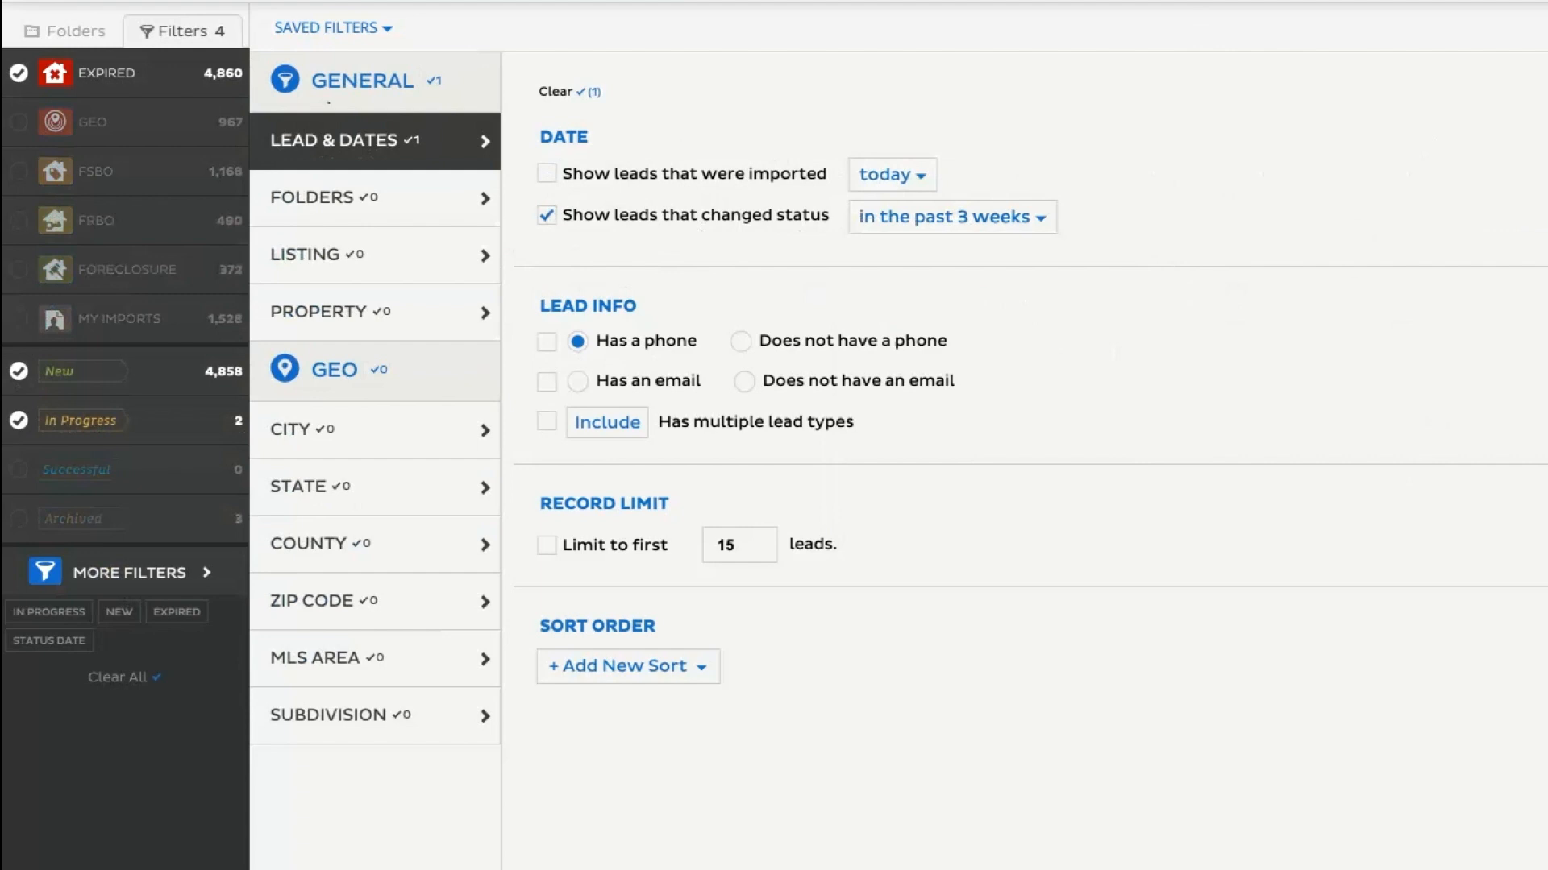
pyautogui.click(548, 343)
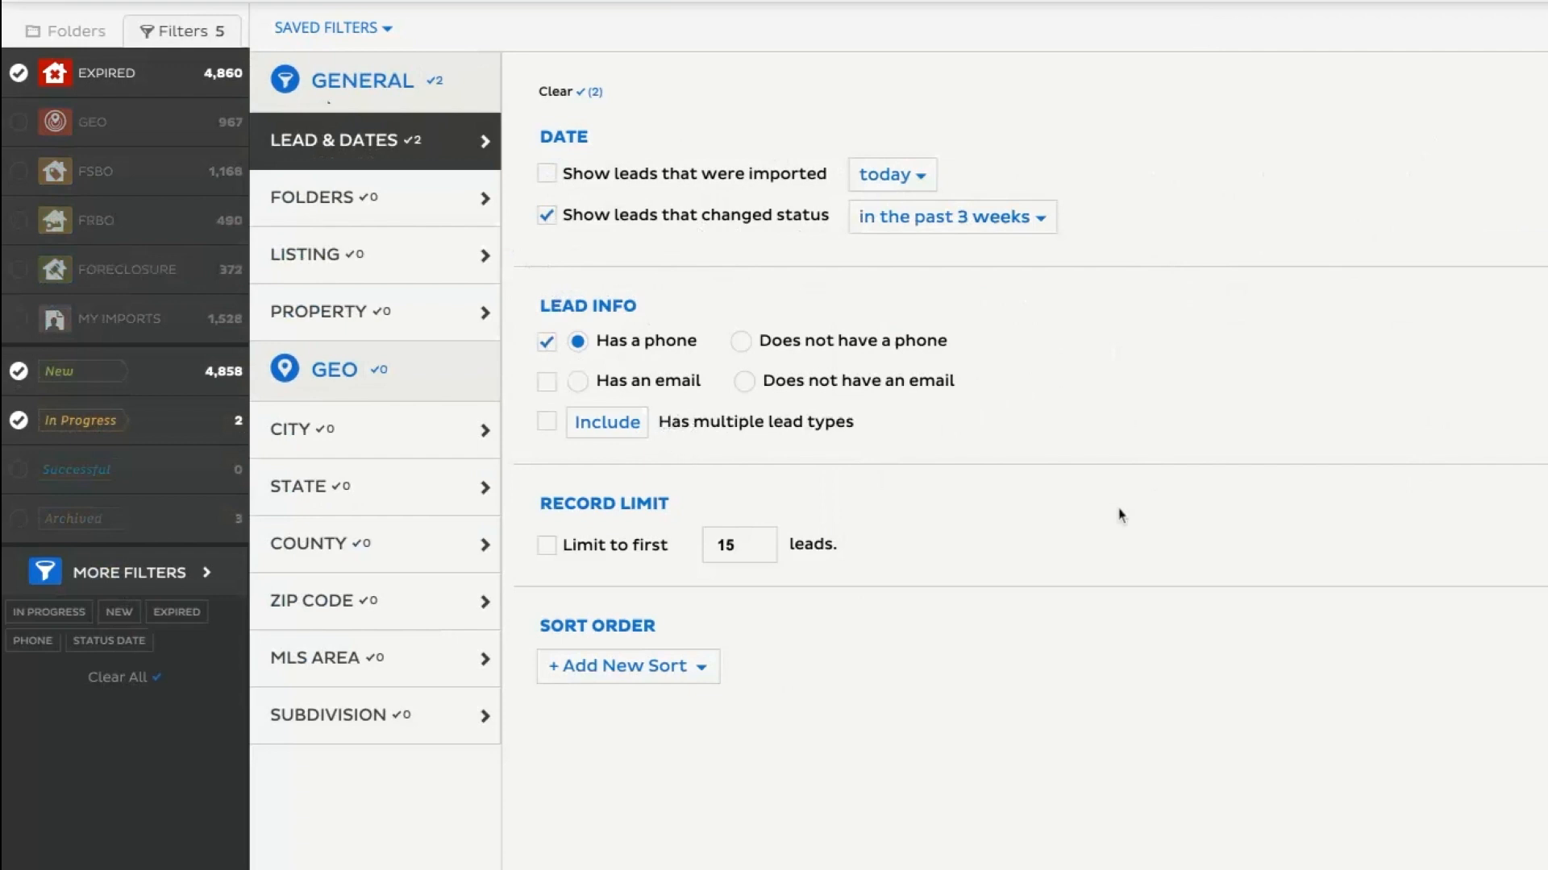
# View the folder conditions, set a minimum listing price of 100,000, and enable the properties without a price condition, toggling its include setting.
pyautogui.click(422, 216)
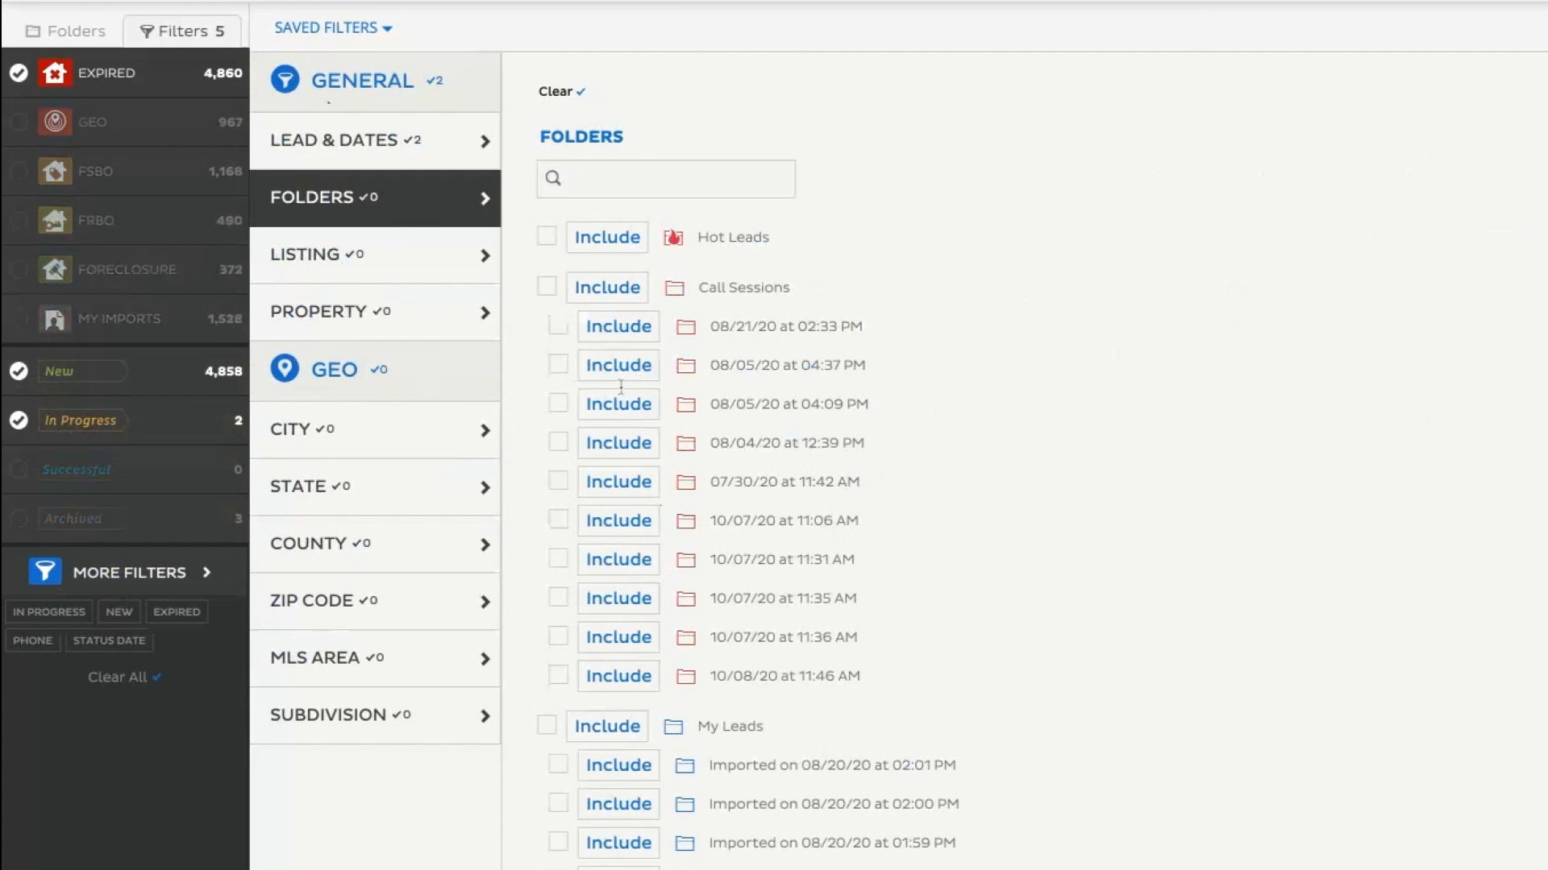
pyautogui.click(388, 276)
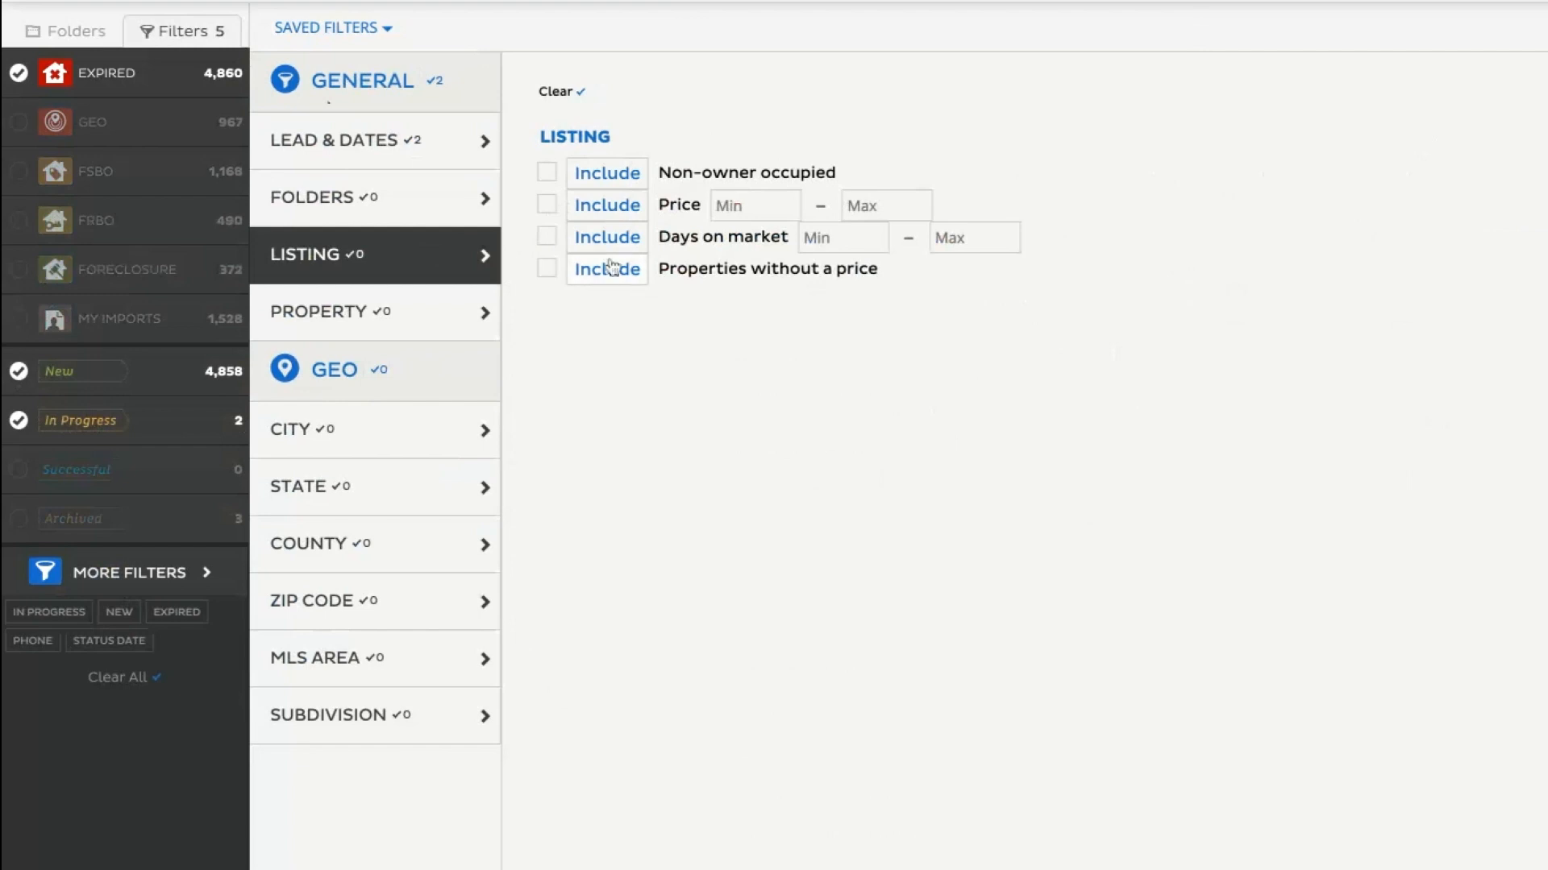
pyautogui.click(547, 206)
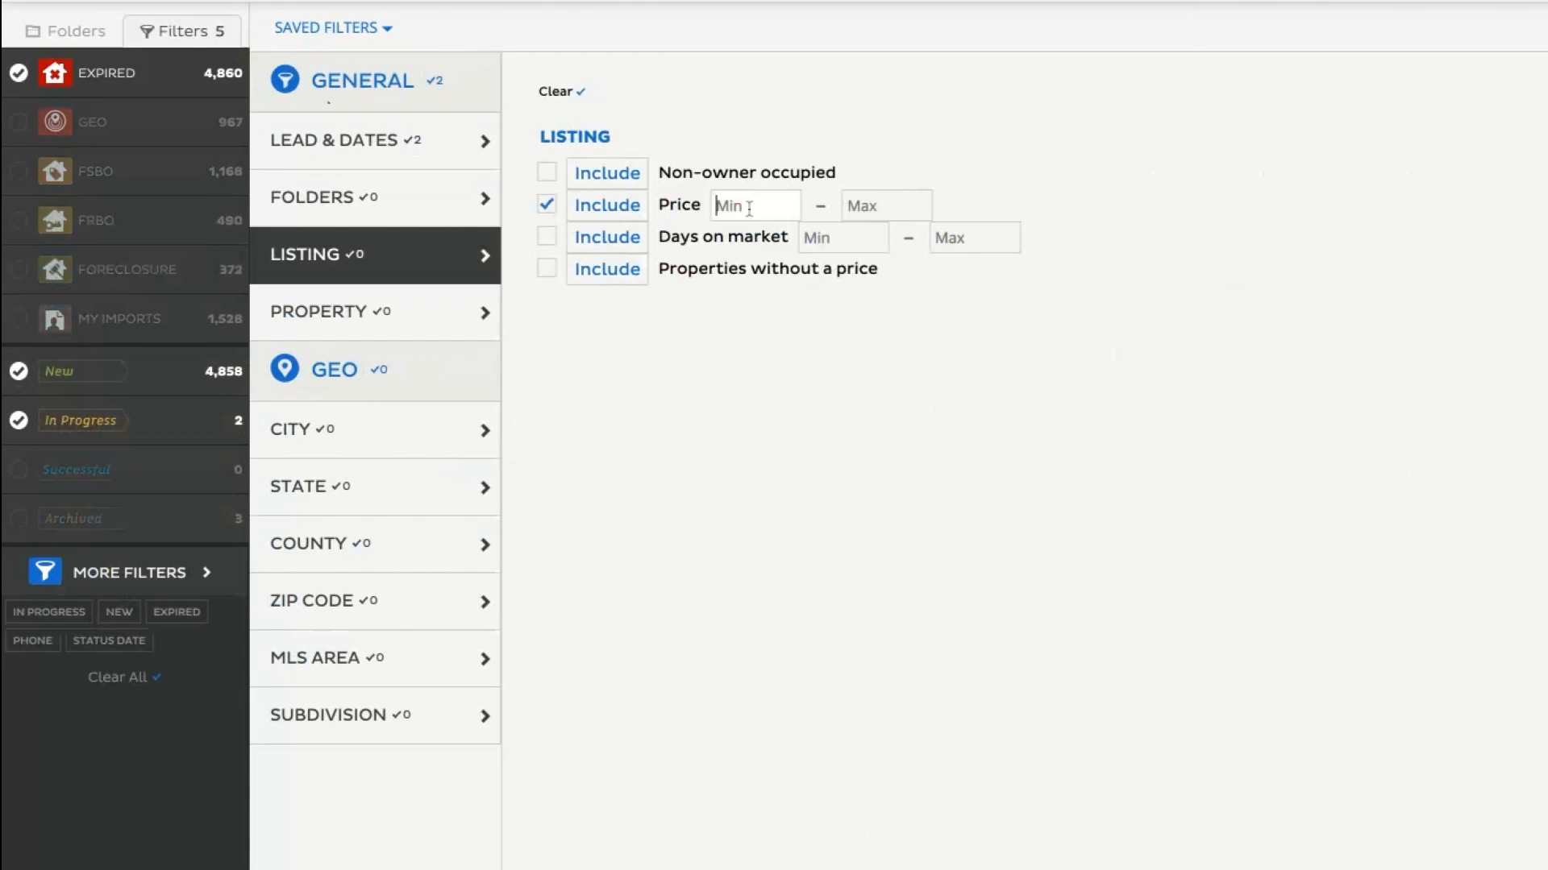
pyautogui.click(749, 207)
pyautogui.write('1000000')
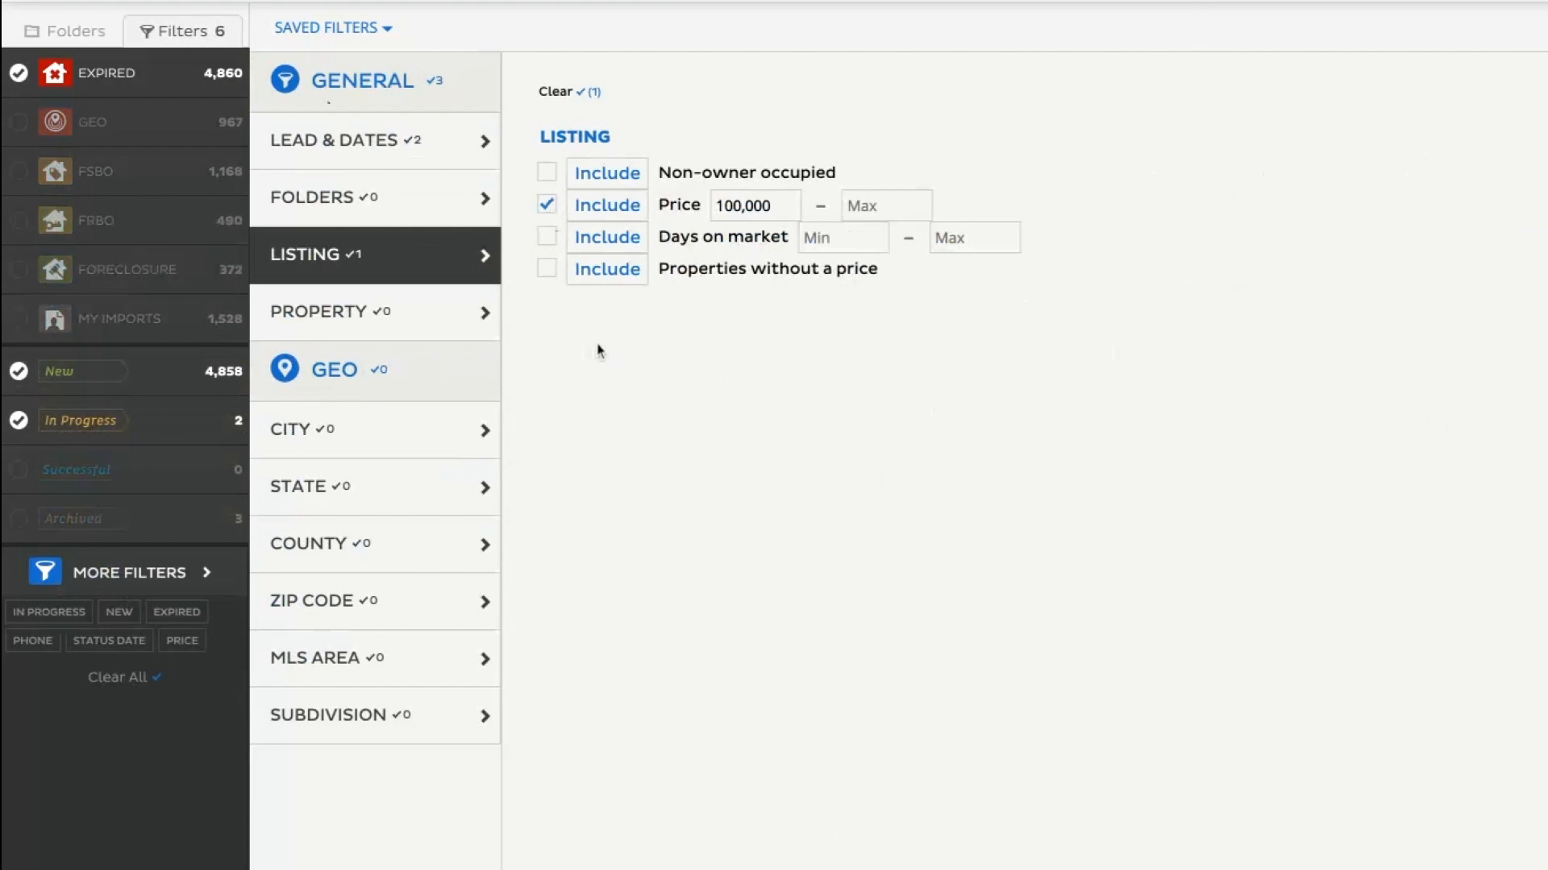
pyautogui.click(548, 277)
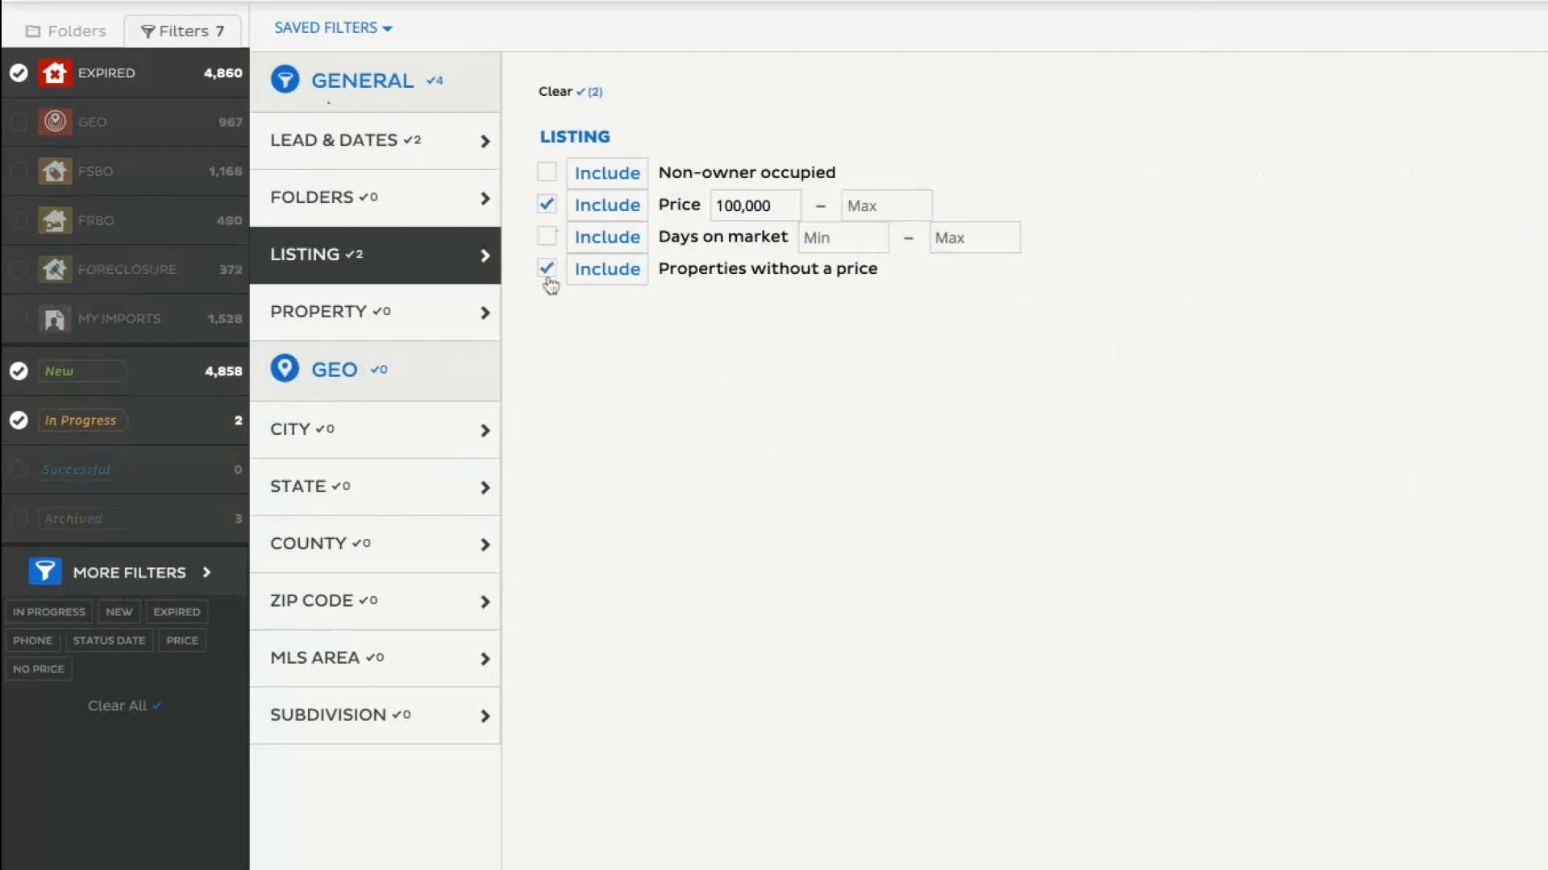
pyautogui.click(617, 274)
# Include the Single Family, Single Family Residence, Residential, Quadplex, Condominium and Duplex property types in the filter.
pyautogui.click(430, 322)
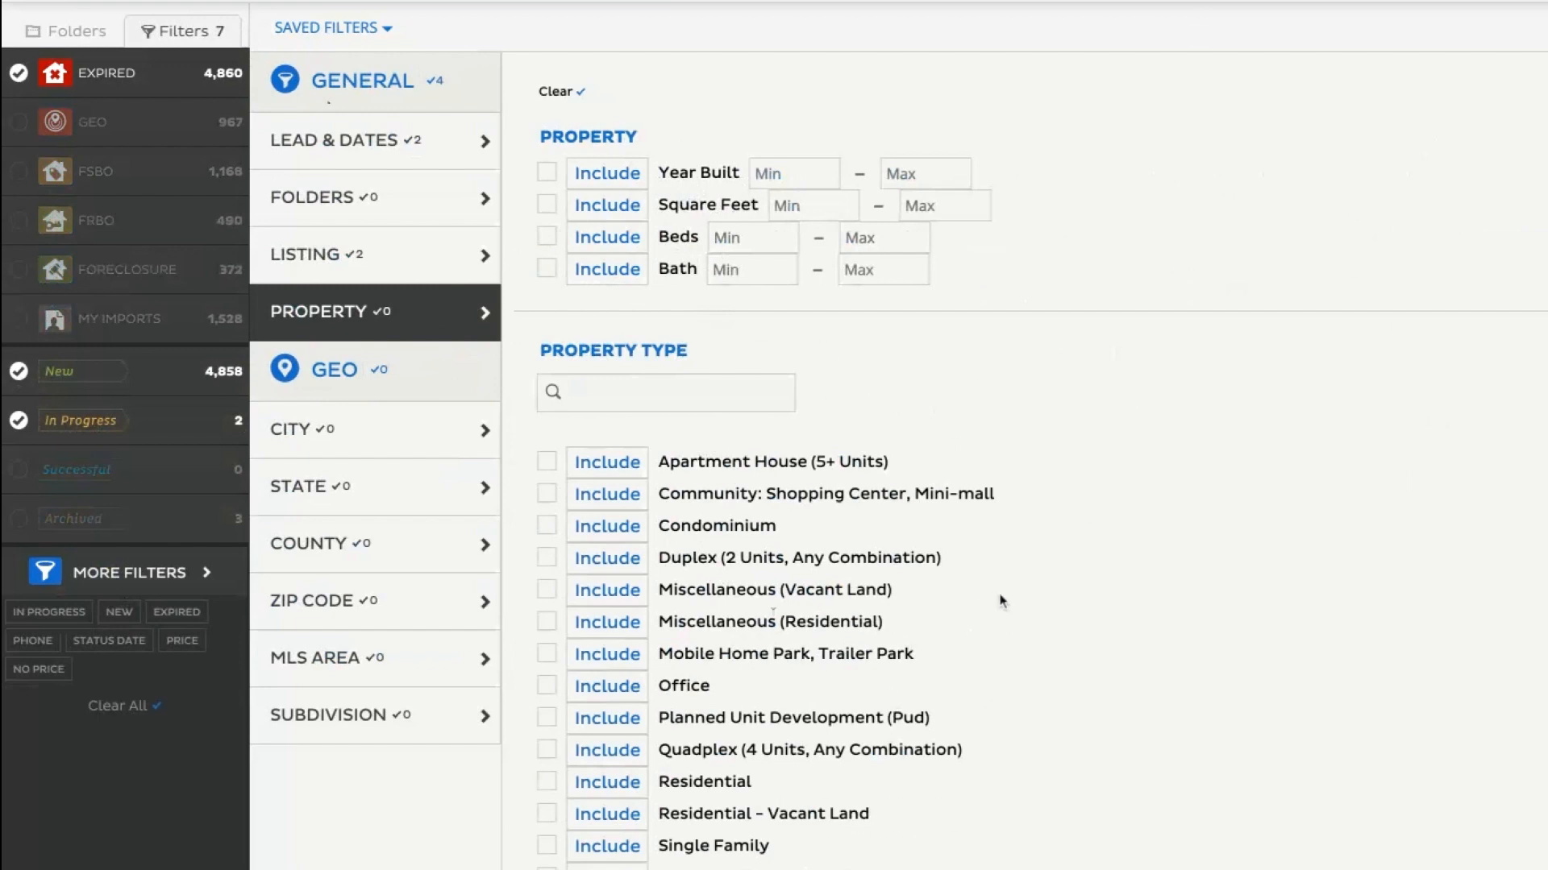
pyautogui.click(547, 846)
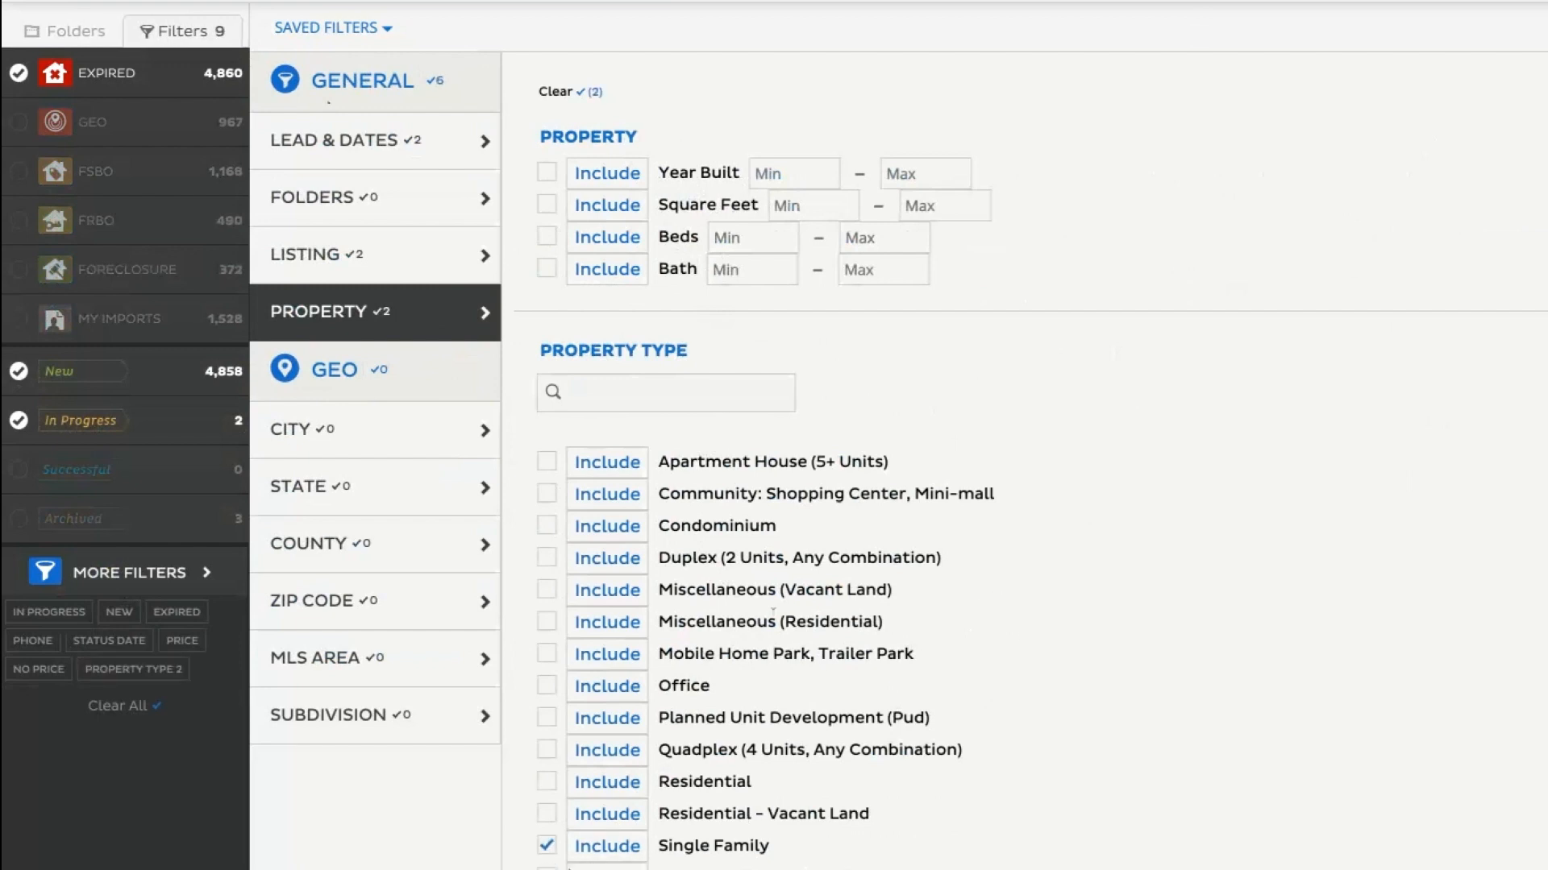
pyautogui.click(547, 786)
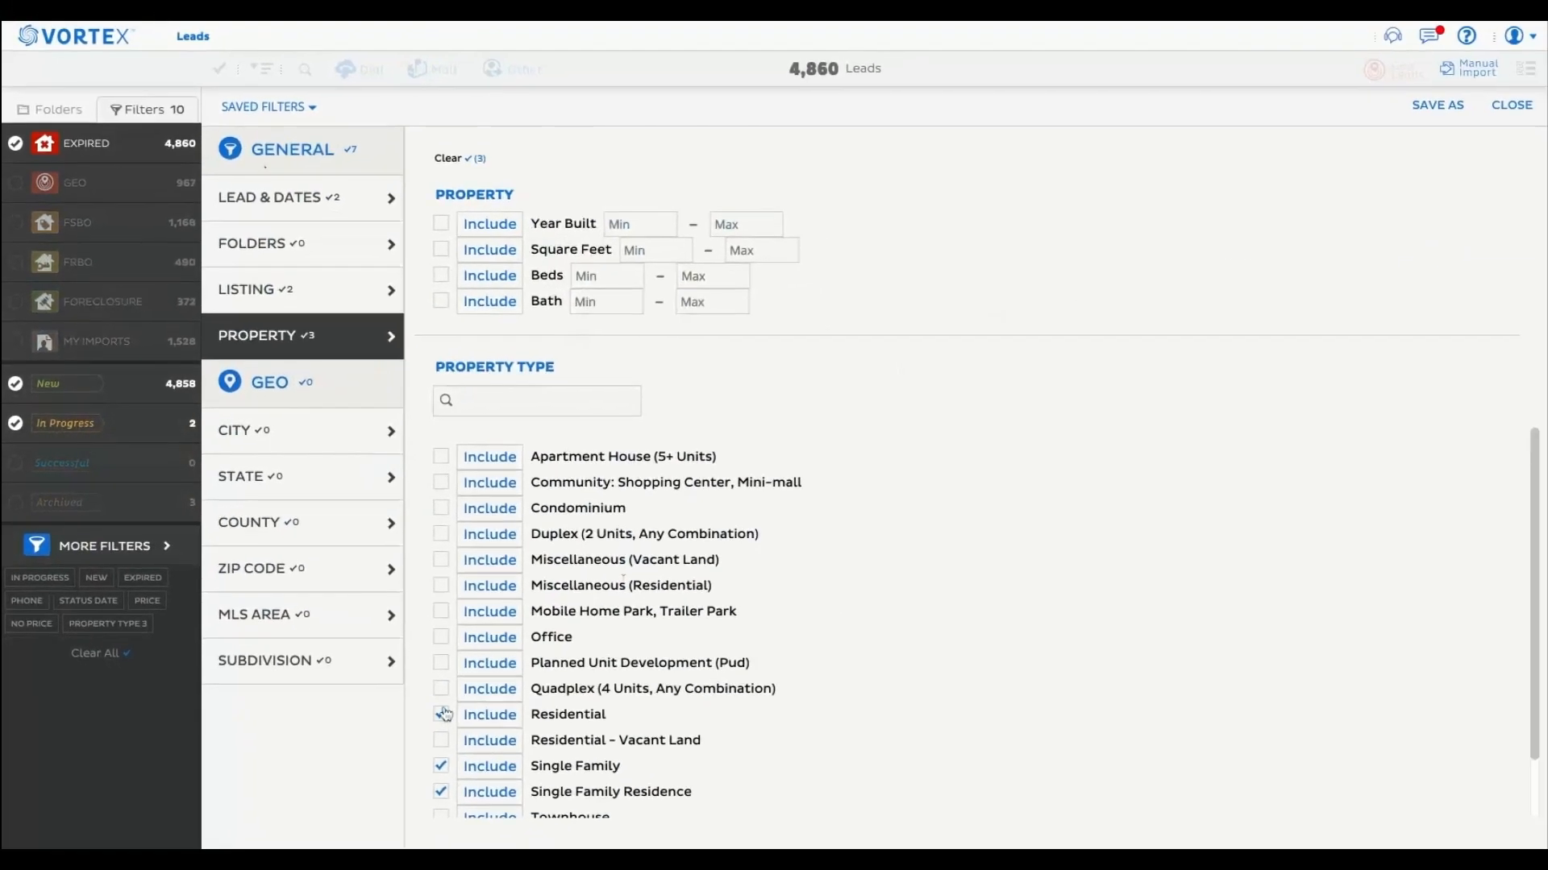
pyautogui.click(441, 691)
pyautogui.click(441, 509)
pyautogui.click(441, 534)
# Add the Townhouse, Unknown and Miscellaneous (Residential) property types to the filter.
pyautogui.scroll(-1, 629, 670)
pyautogui.scroll(-1, 629, 671)
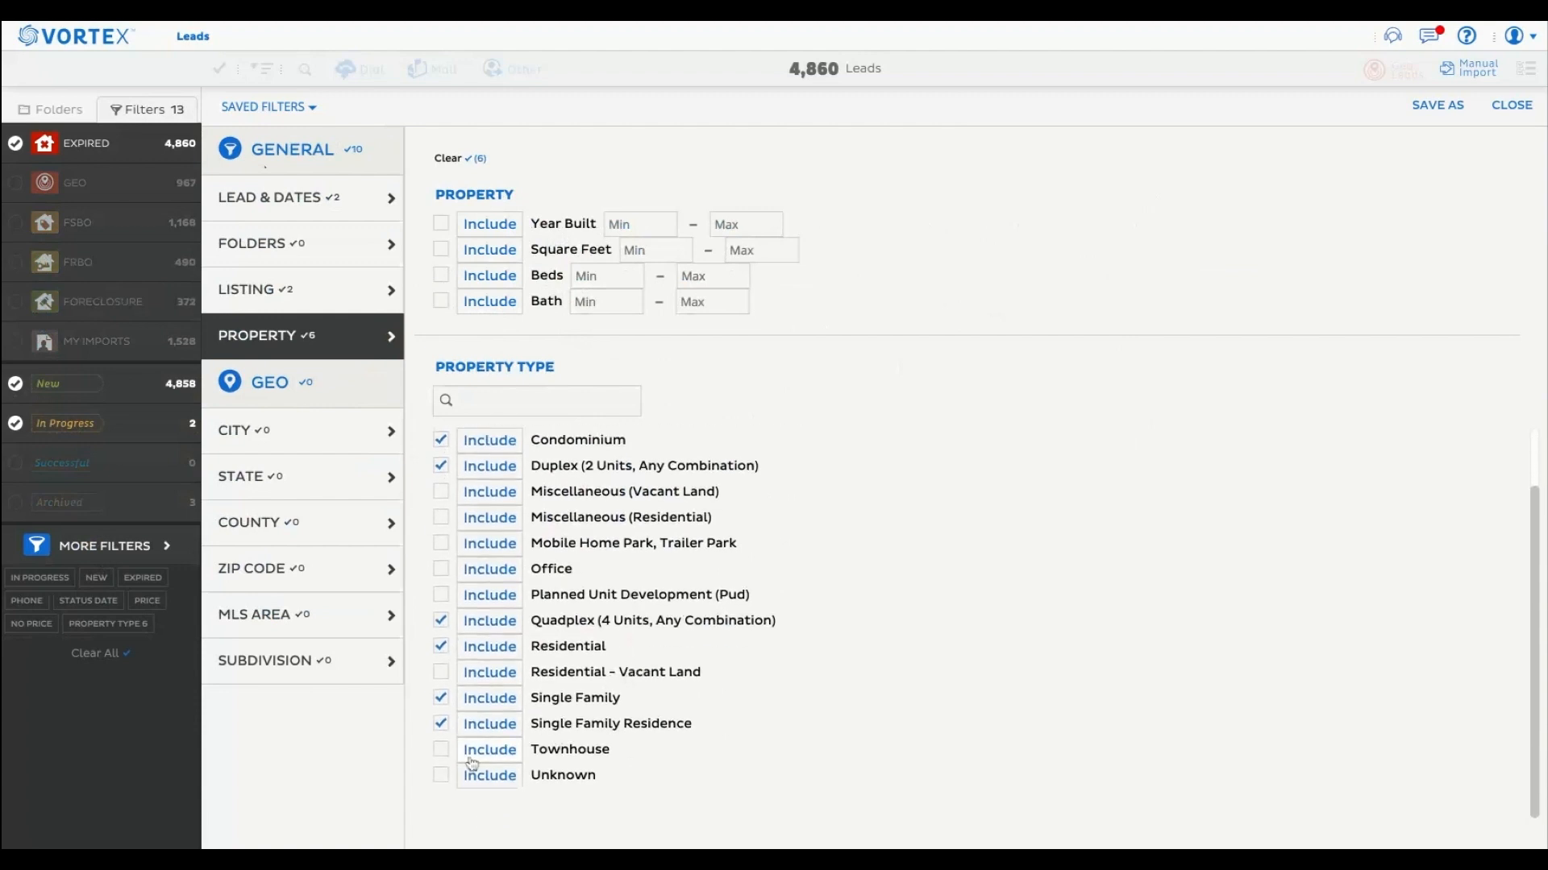
pyautogui.click(441, 749)
pyautogui.click(441, 775)
pyautogui.click(442, 518)
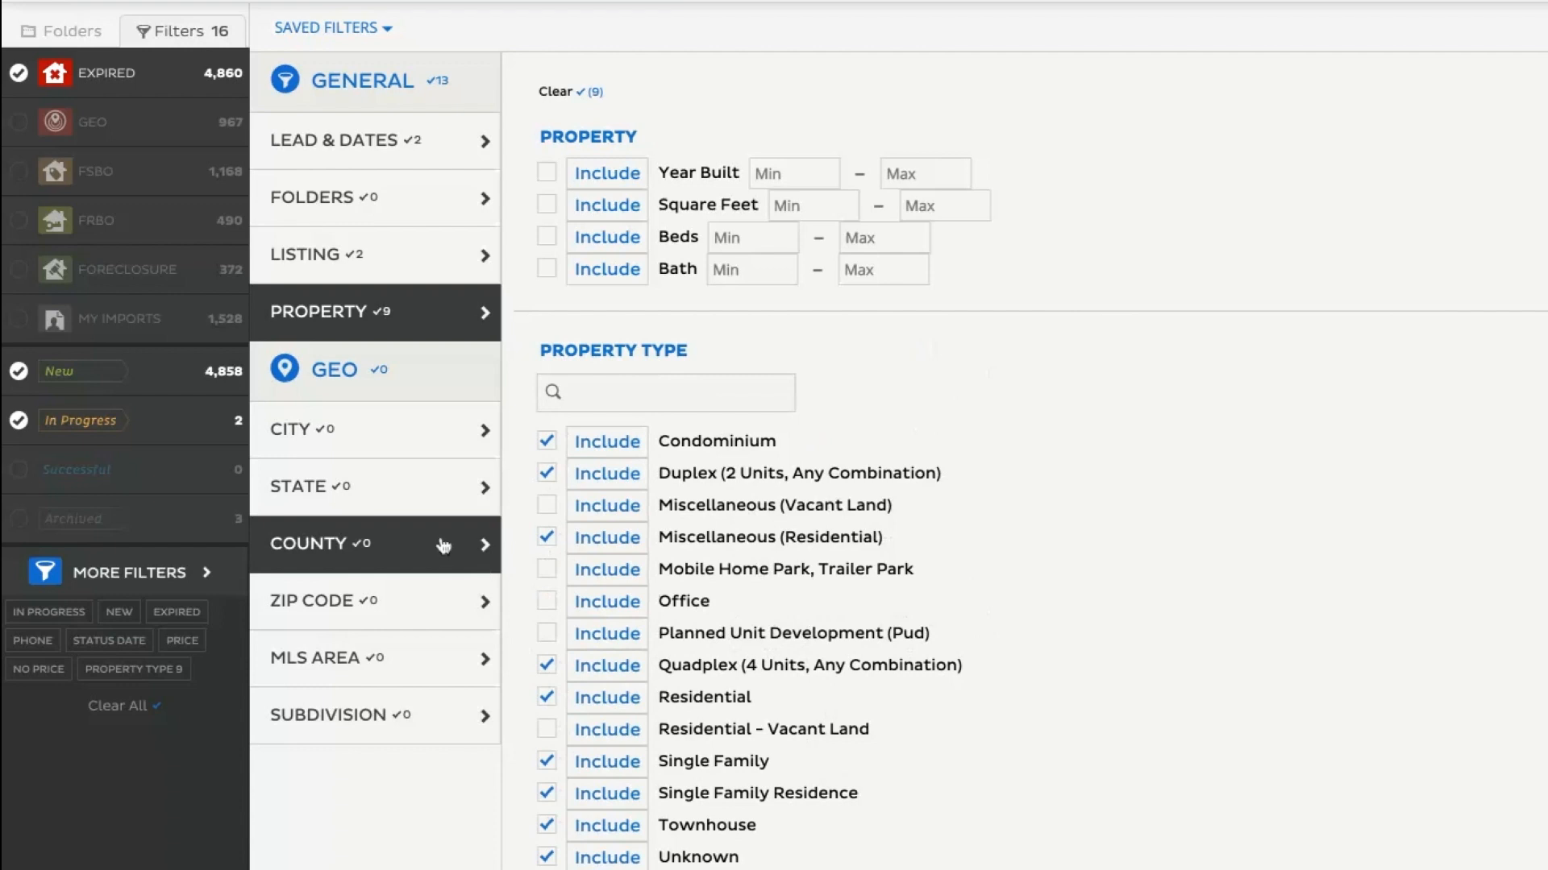
# Deselect every property type chosen in the filter.
pyautogui.click(546, 857)
pyautogui.click(547, 824)
pyautogui.click(546, 793)
pyautogui.click(546, 760)
pyautogui.click(546, 697)
pyautogui.click(547, 665)
pyautogui.click(546, 537)
pyautogui.click(546, 473)
pyautogui.click(547, 445)
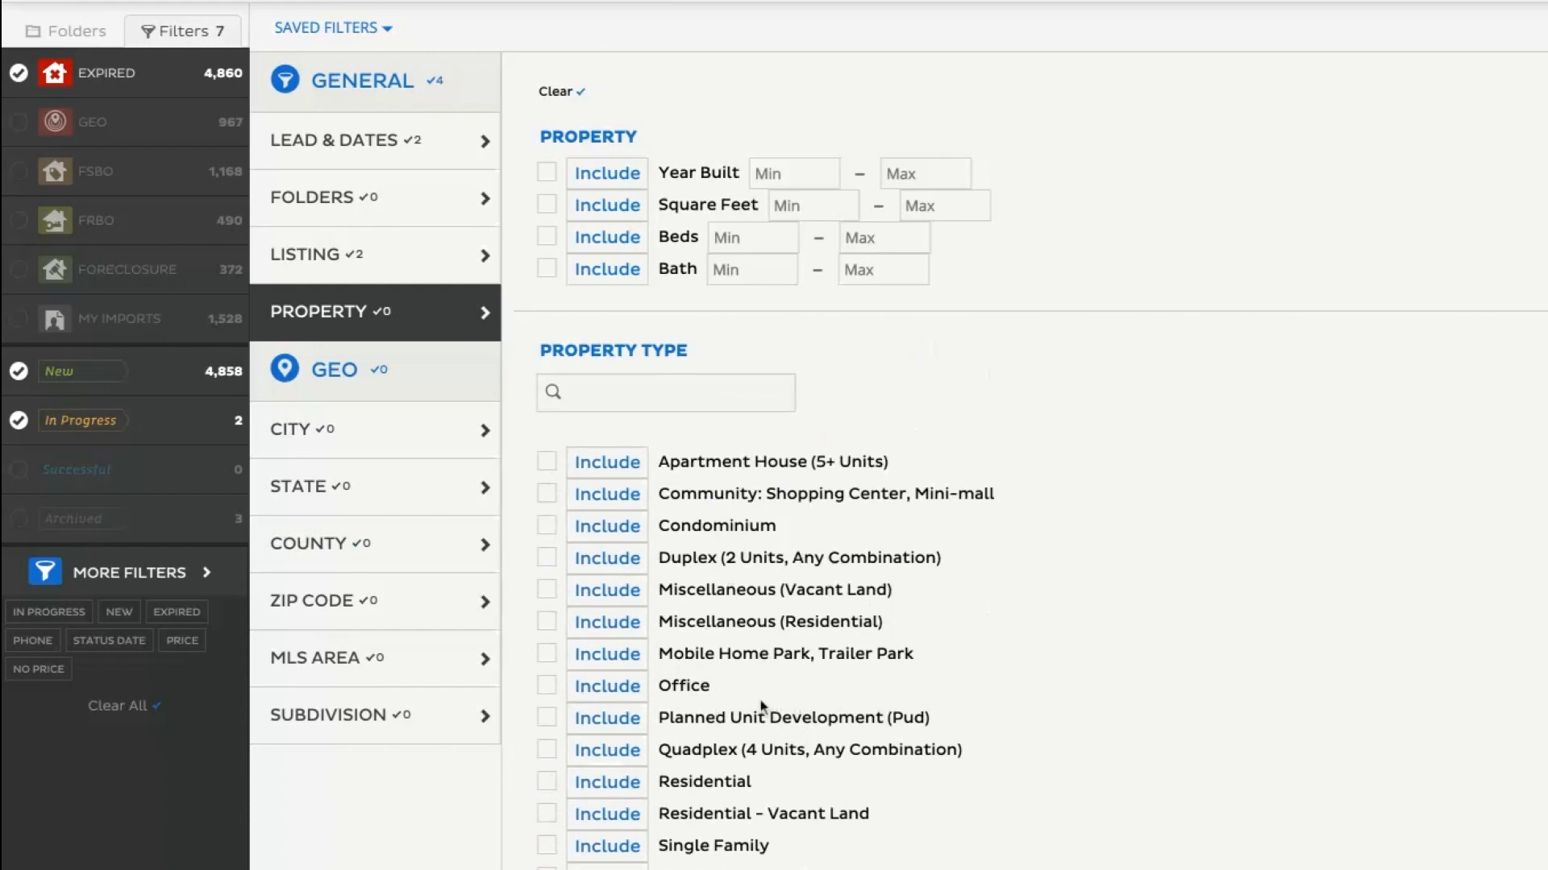
# Exclude the "Mobile Home Park, Trailer Park" and Office property types from the filter.
pyautogui.click(548, 654)
pyautogui.click(547, 687)
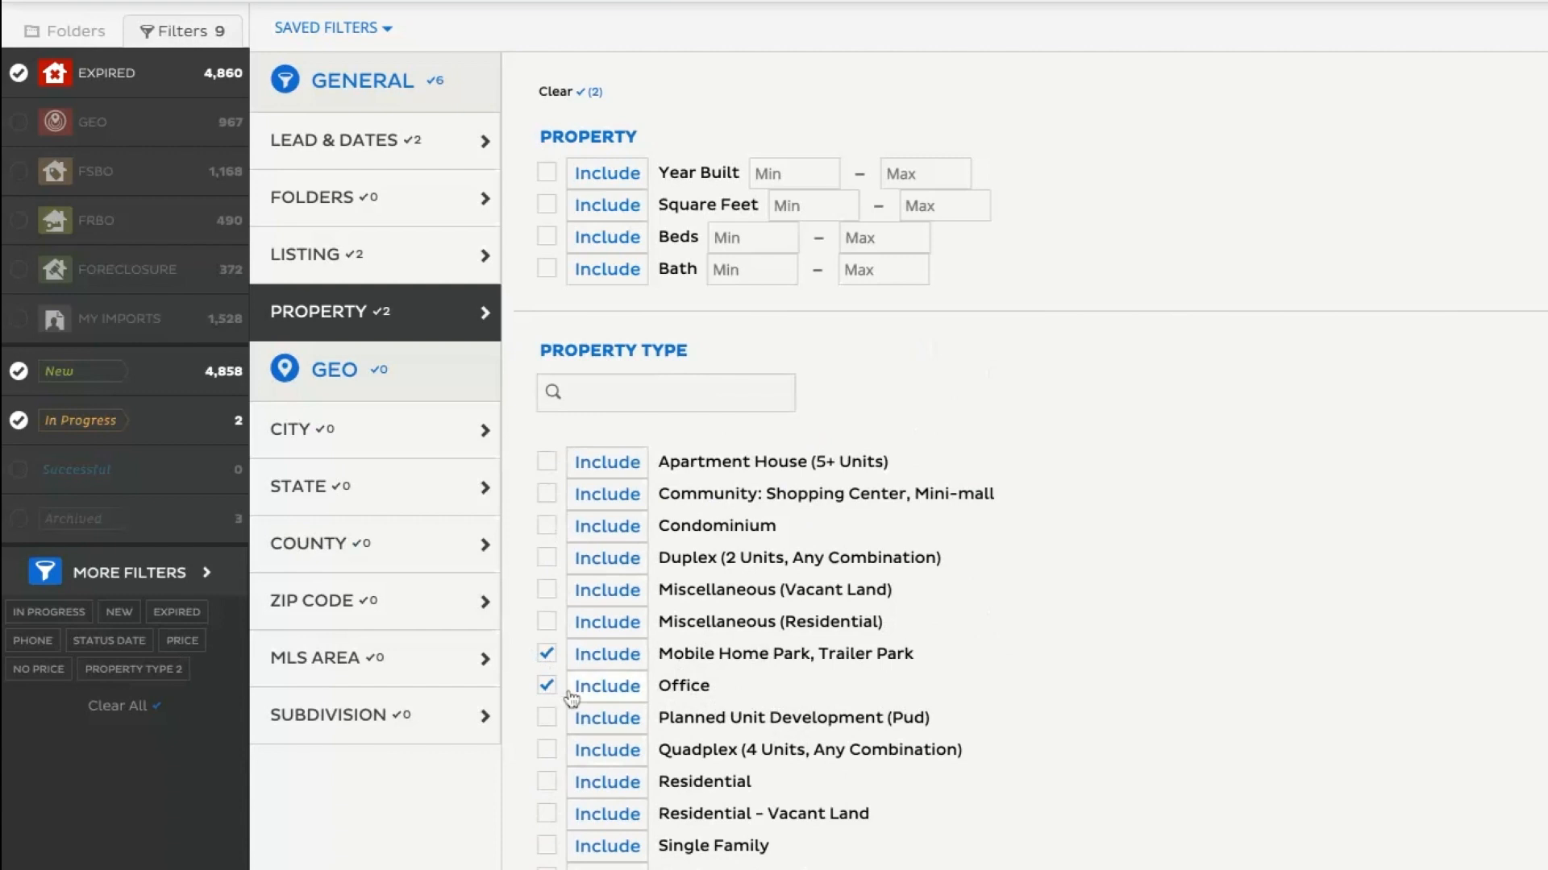
pyautogui.click(588, 657)
pyautogui.click(603, 688)
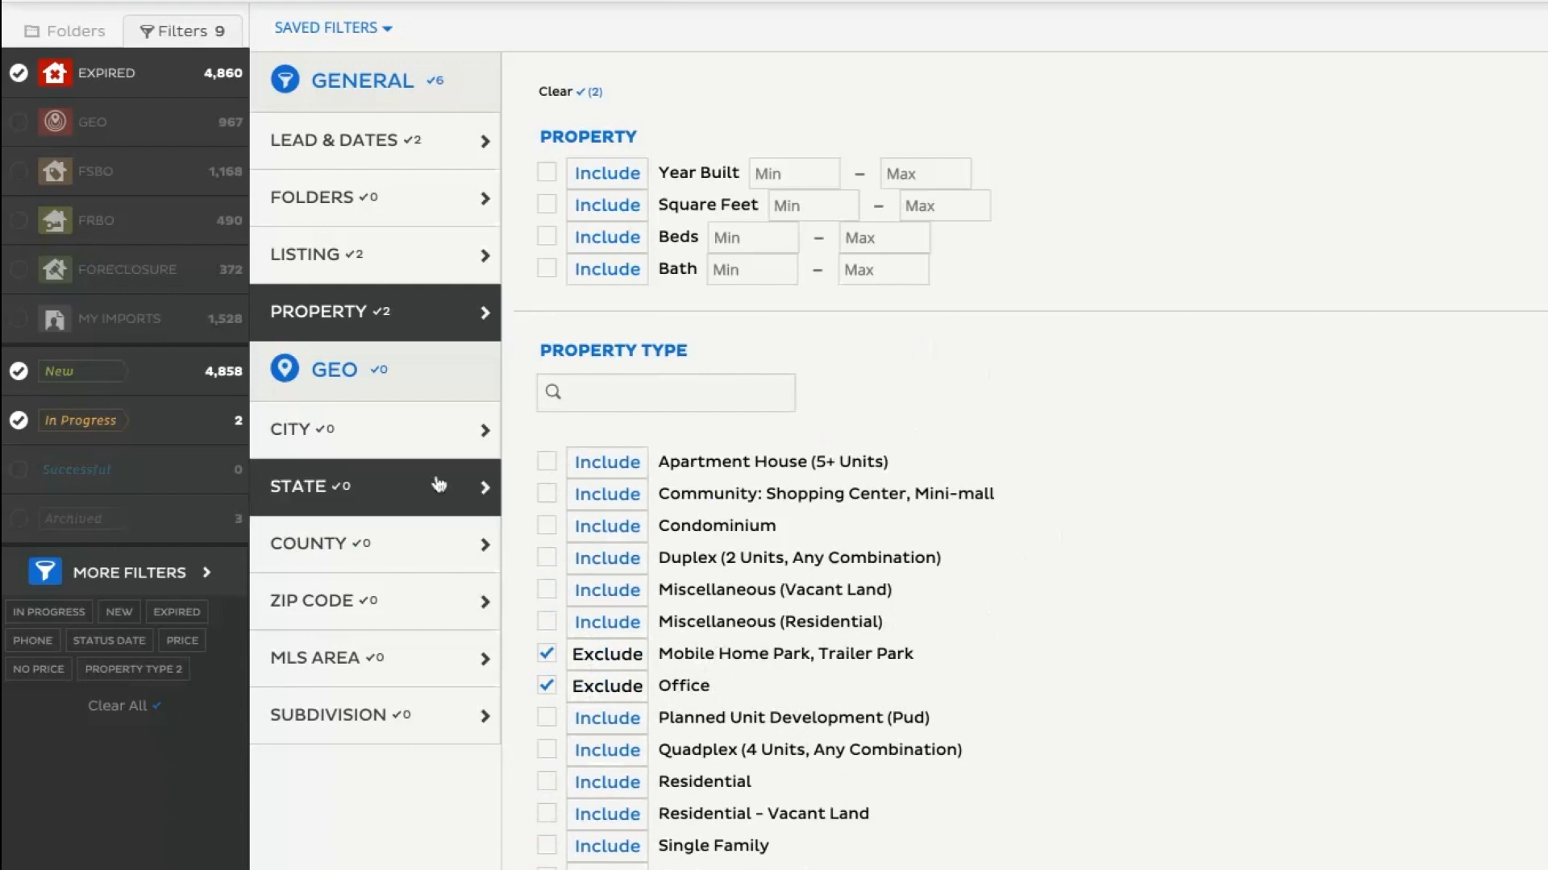
# Look over the city conditions, include the state UT in the filter, and open the county conditions.
pyautogui.moveTo(408, 384)
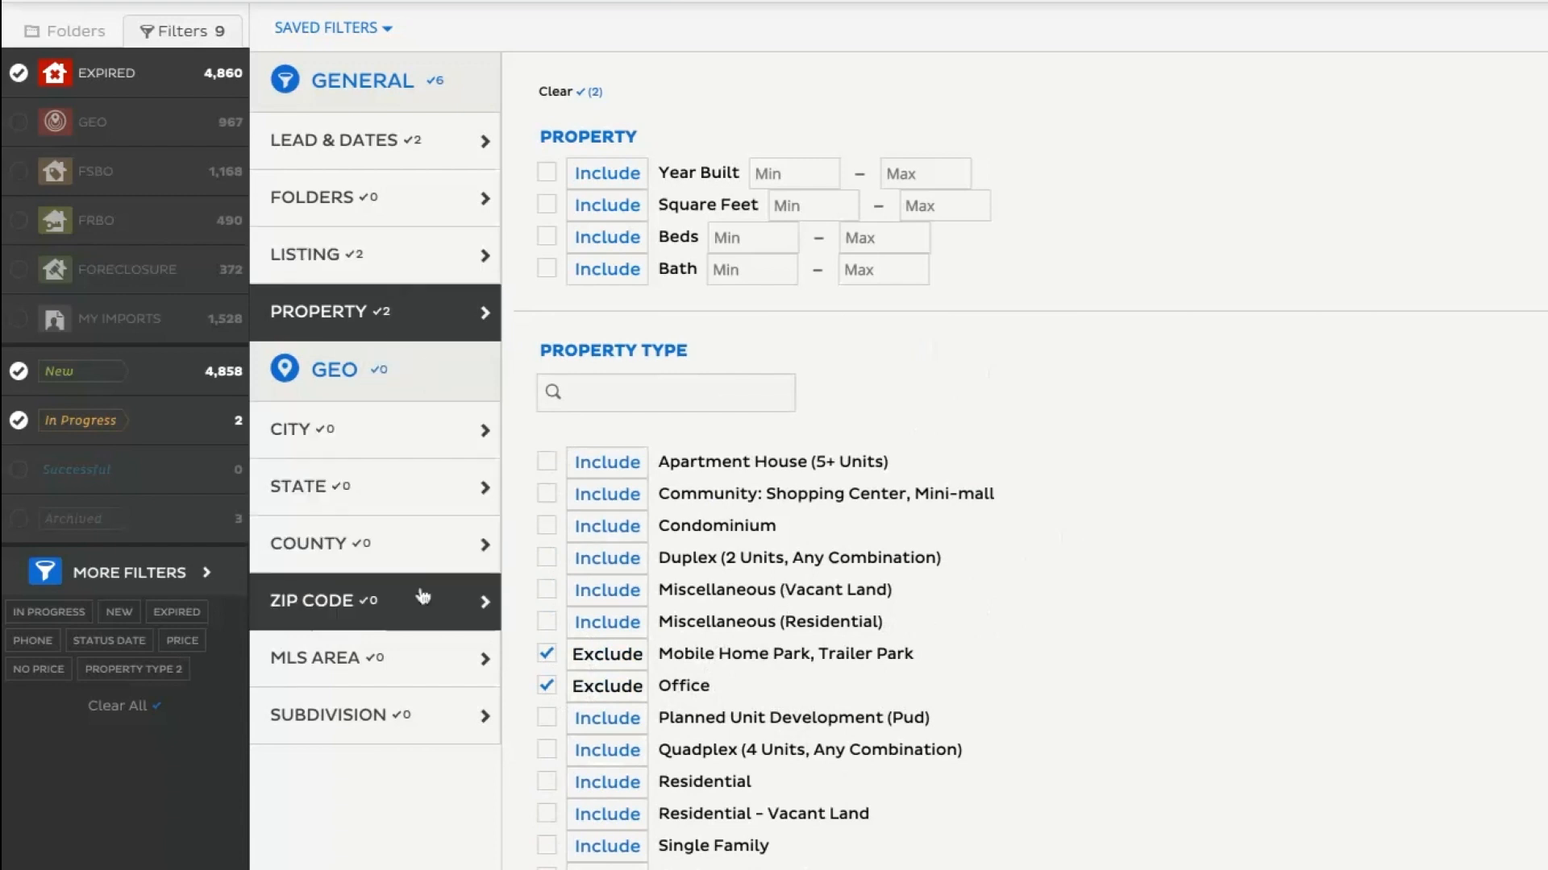
pyautogui.click(393, 455)
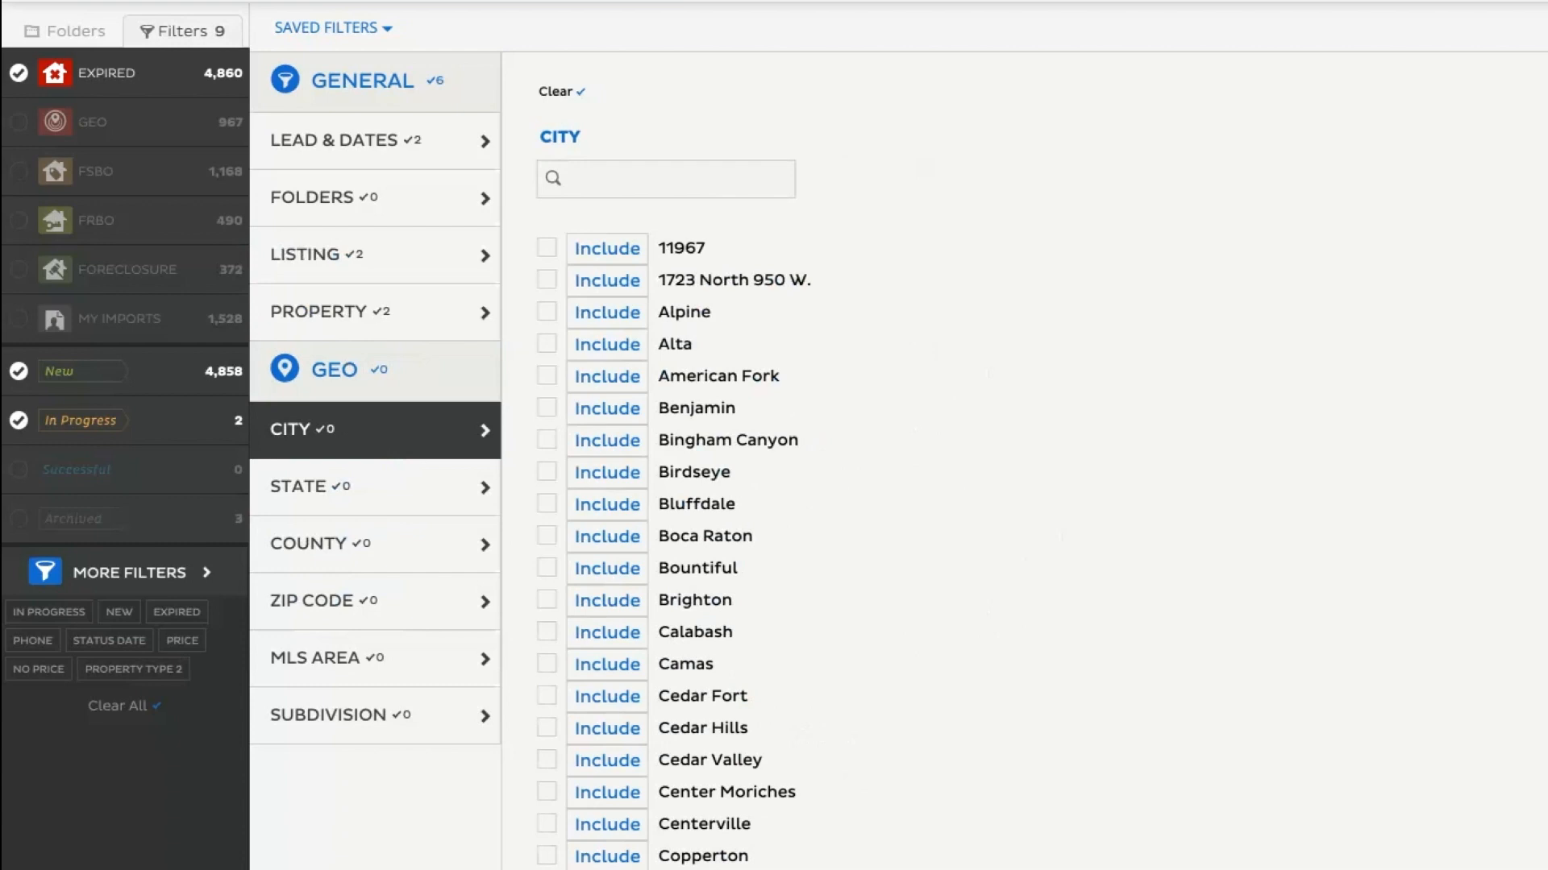
pyautogui.click(394, 493)
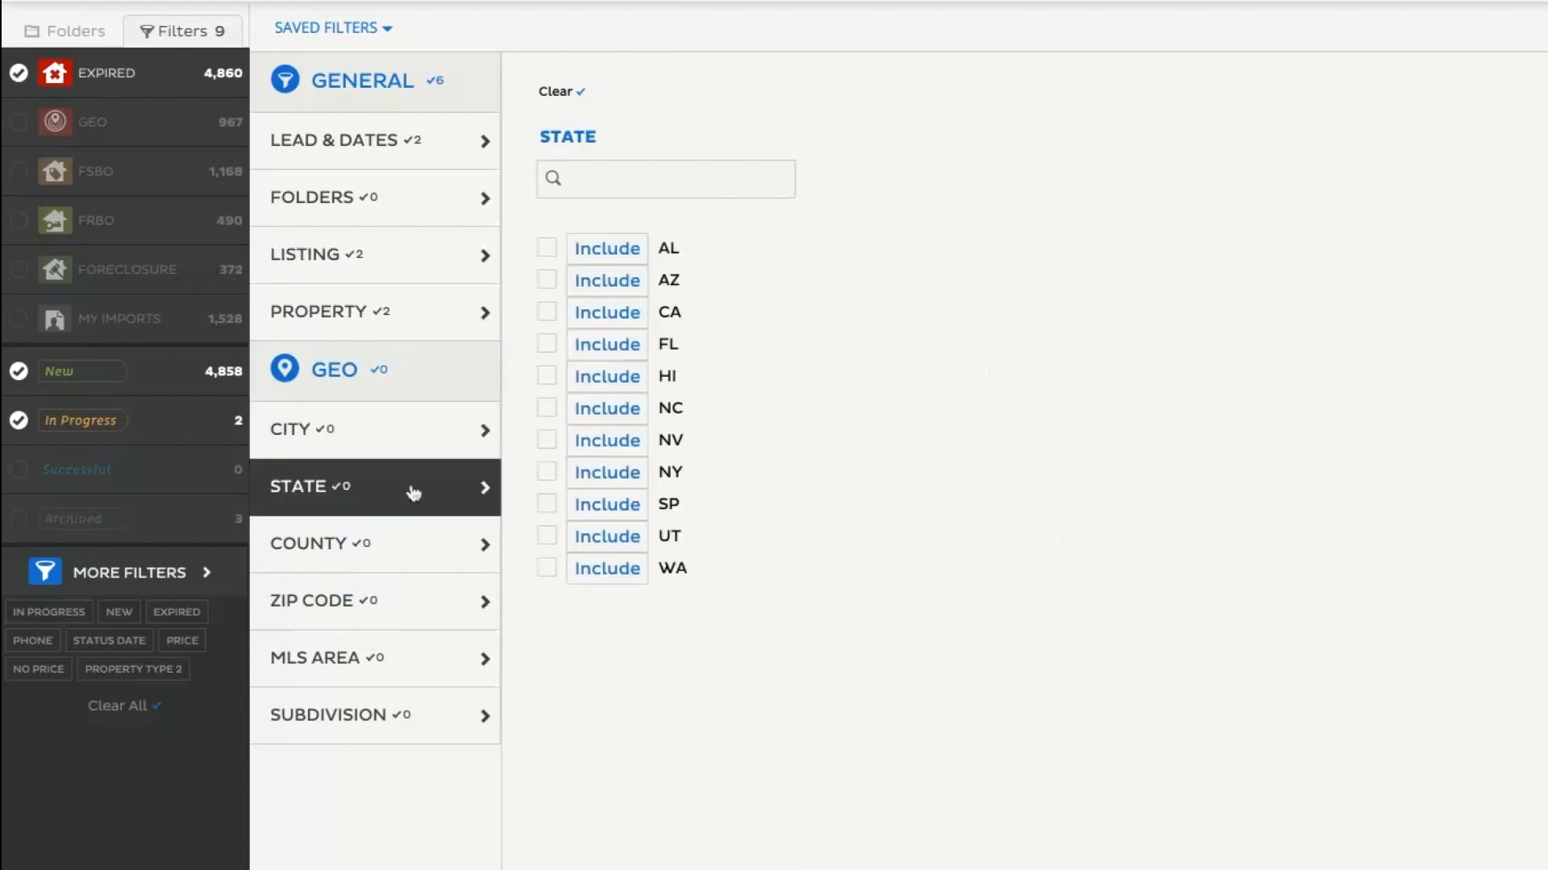
pyautogui.click(547, 537)
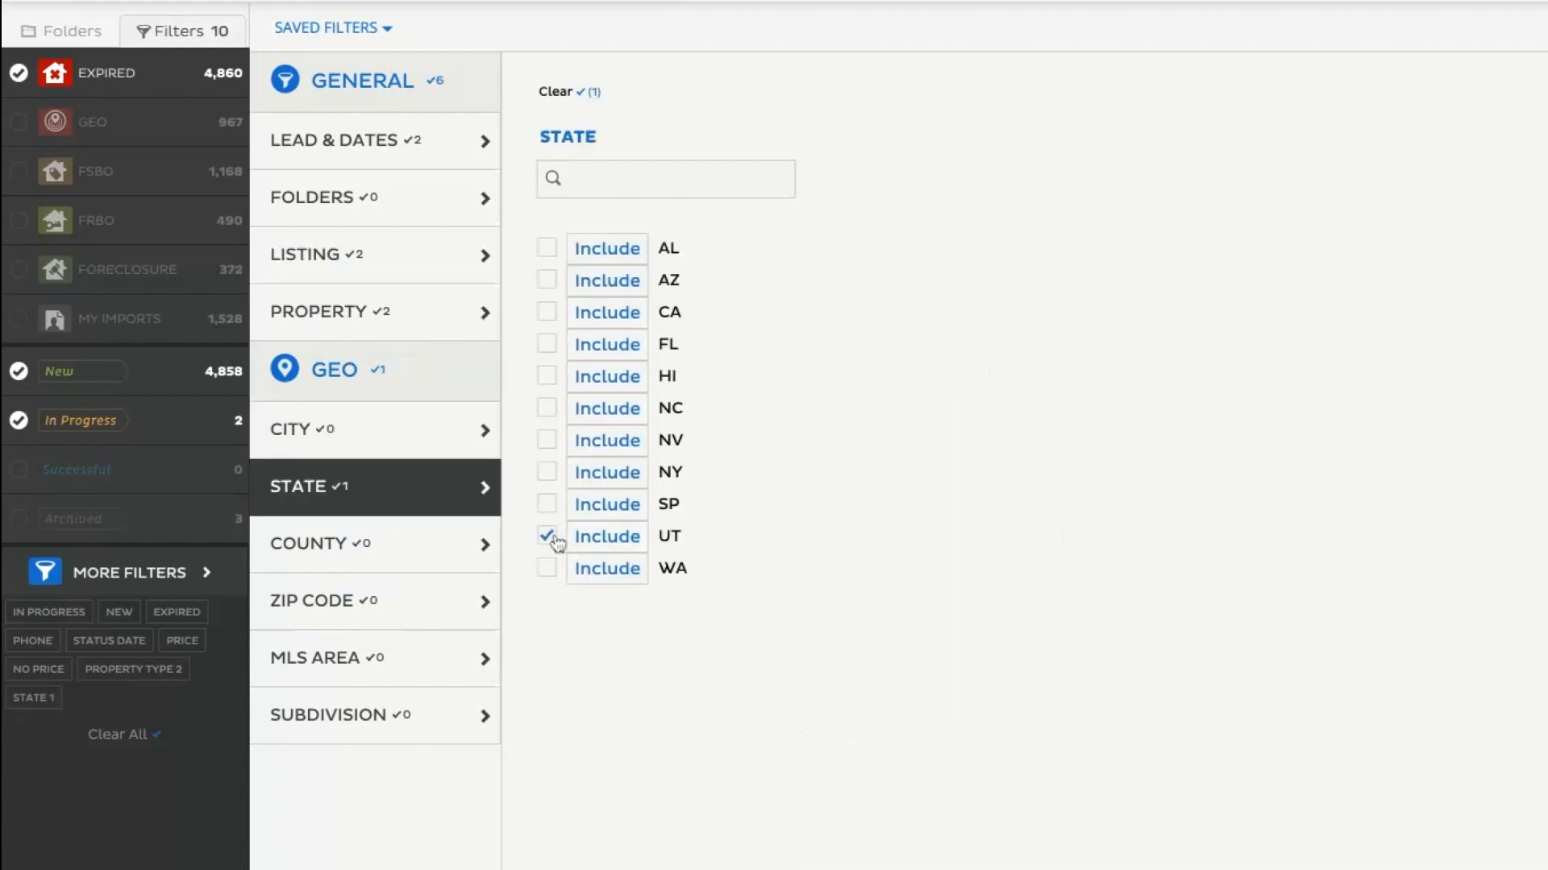
pyautogui.click(411, 568)
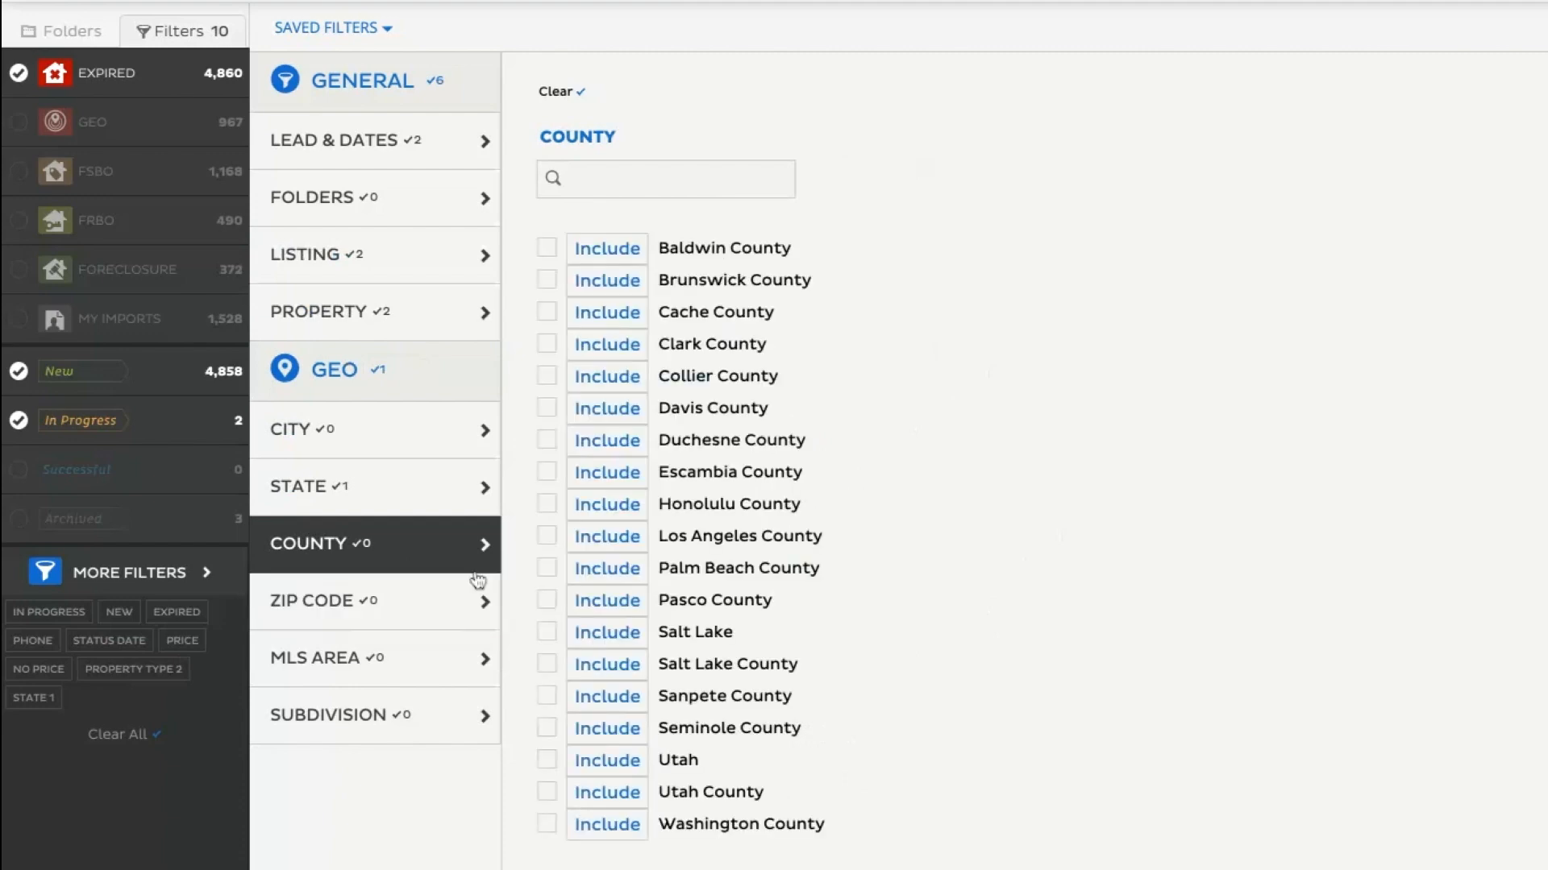
# Include Salt Lake, Salt Lake County, Utah and Utah County in the filter's county conditions.
pyautogui.click(546, 634)
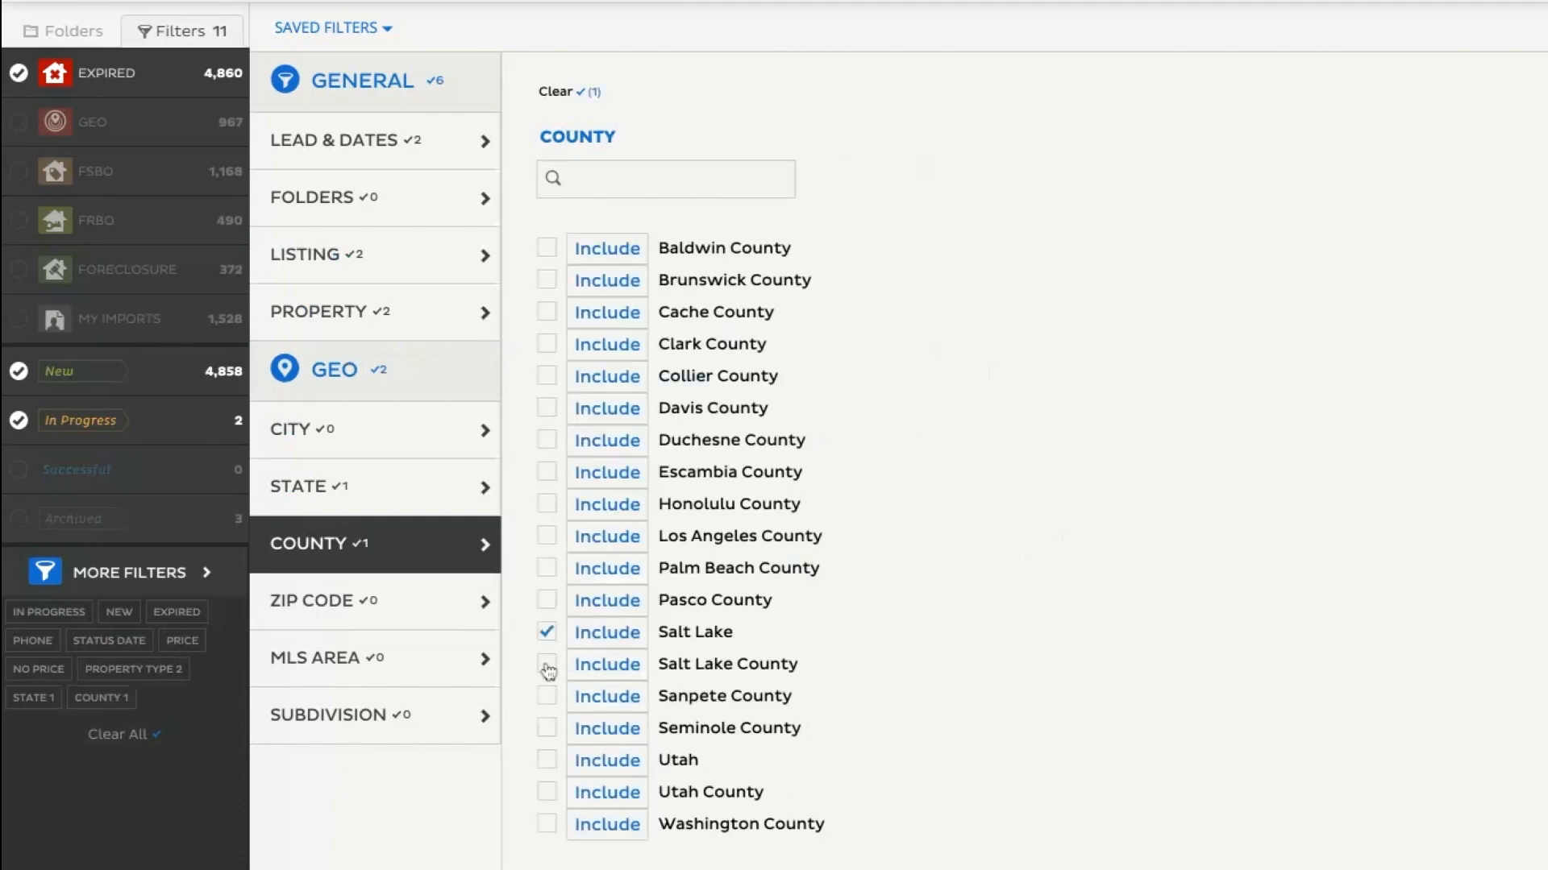
pyautogui.click(547, 665)
pyautogui.click(547, 760)
pyautogui.click(547, 793)
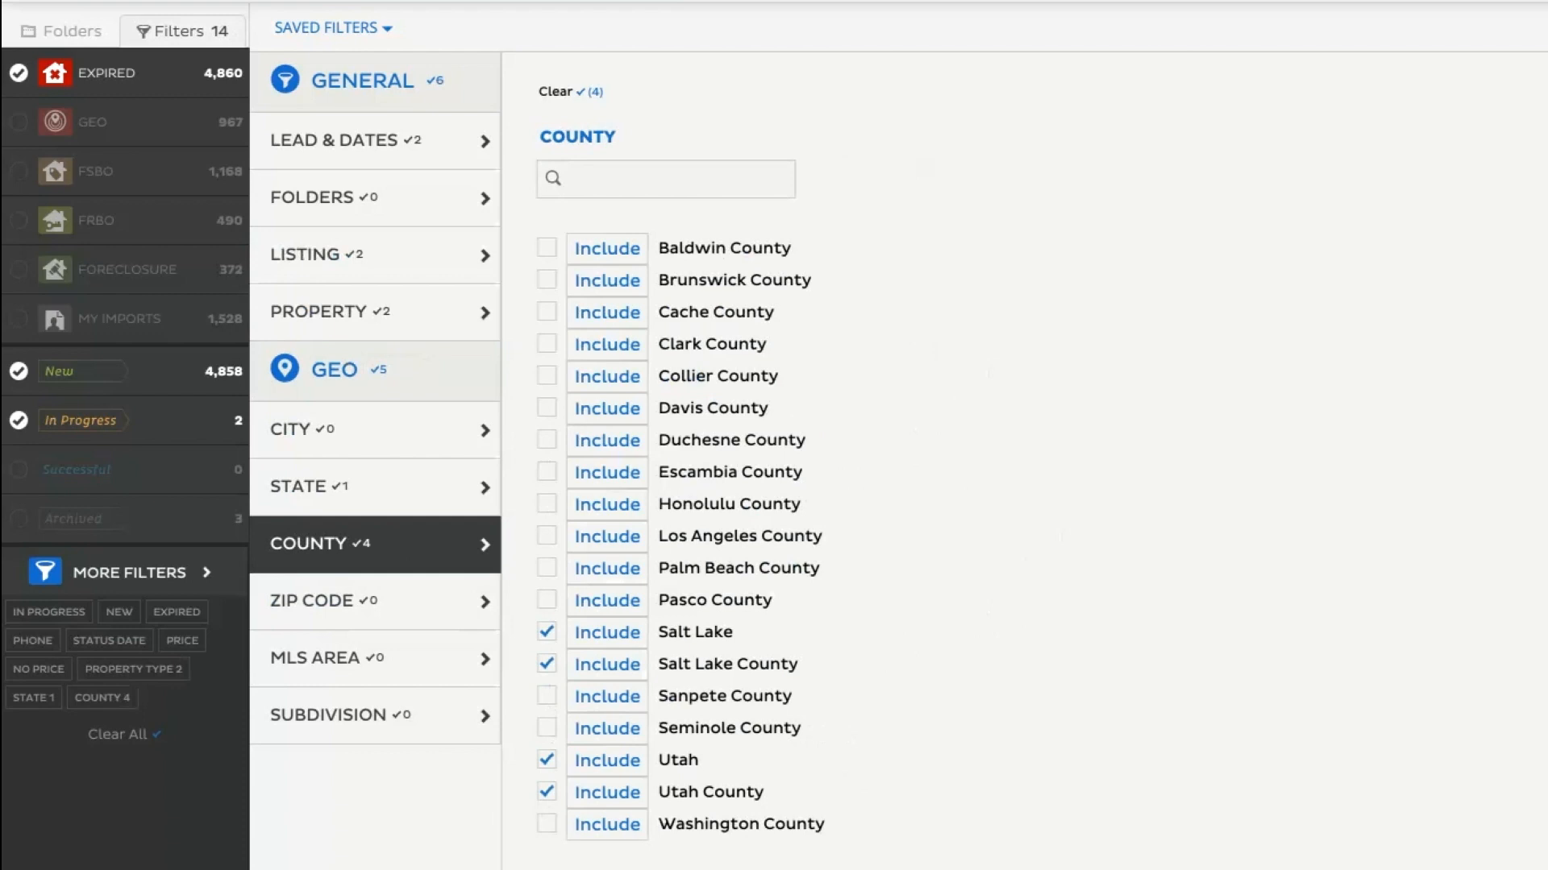
# Remove the state UT from the filter and return to the county conditions.
pyautogui.click(414, 503)
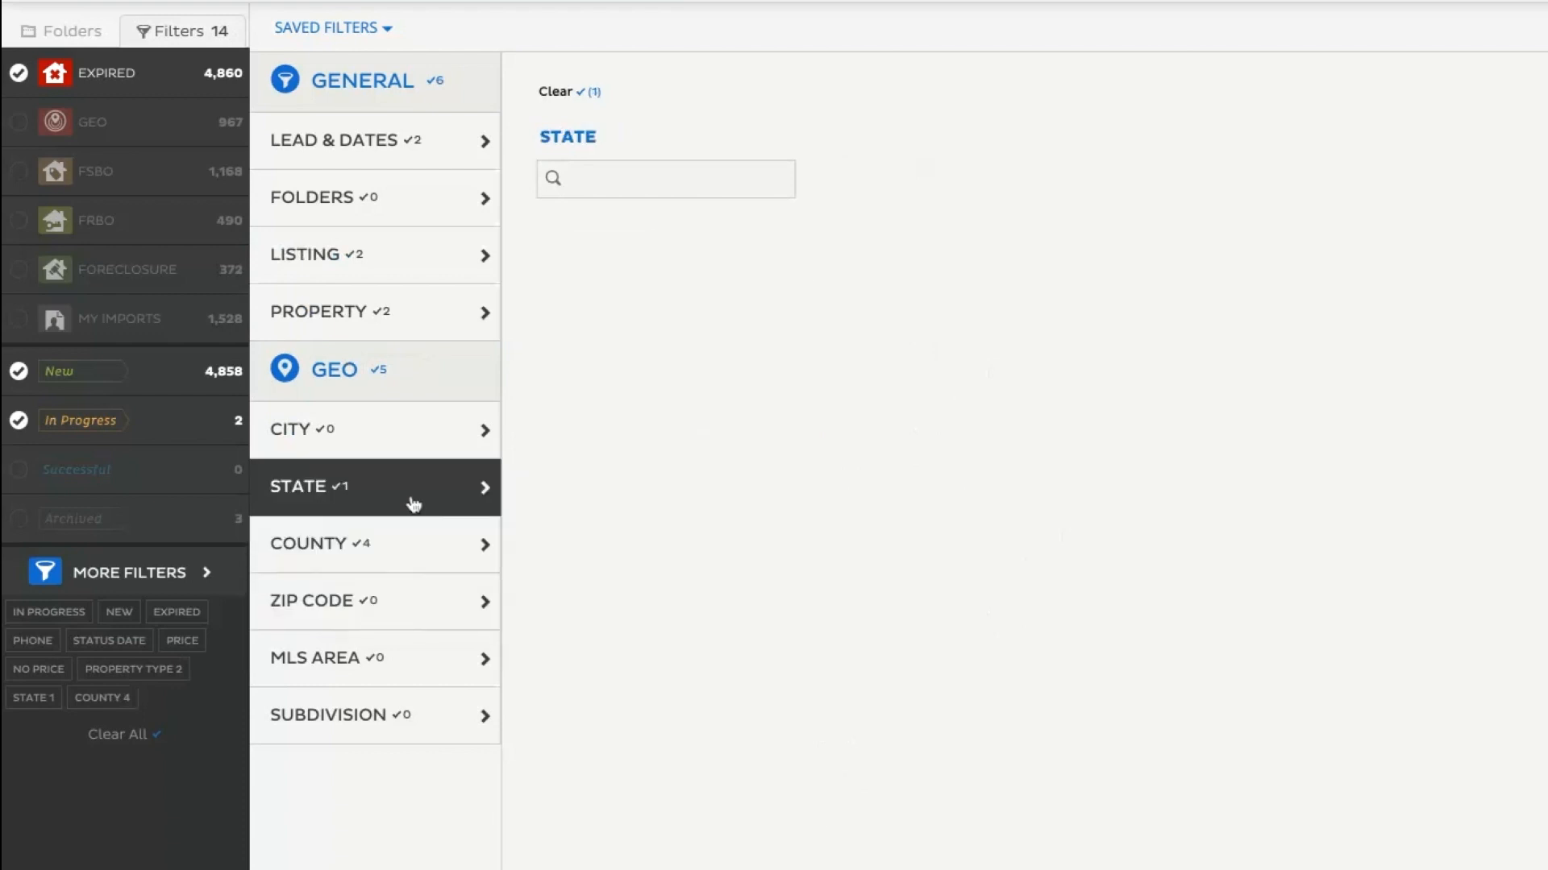
pyautogui.click(546, 538)
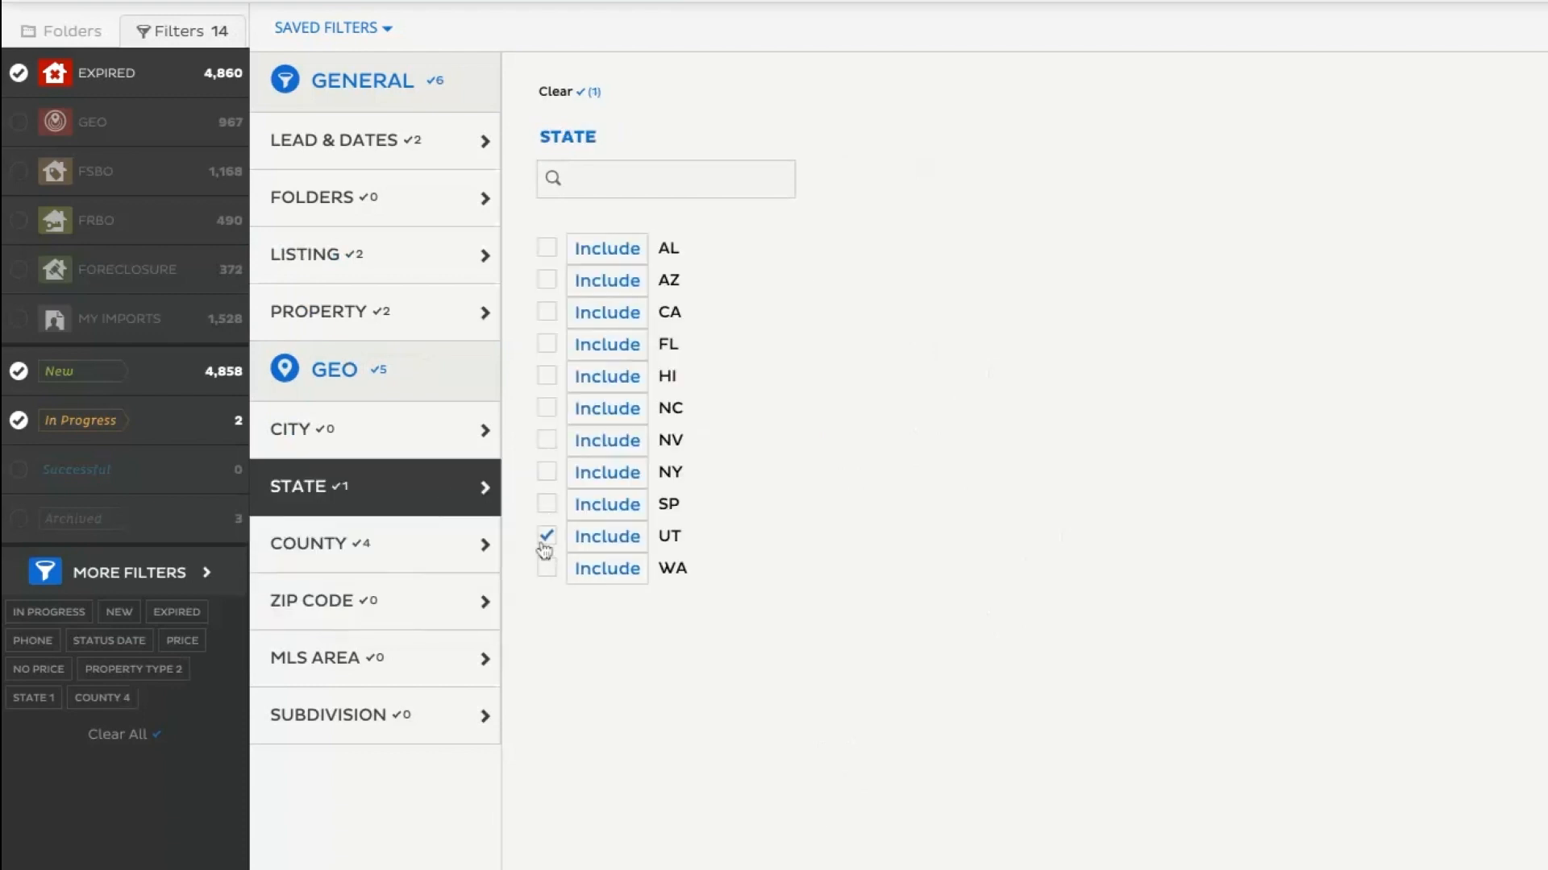
pyautogui.click(411, 553)
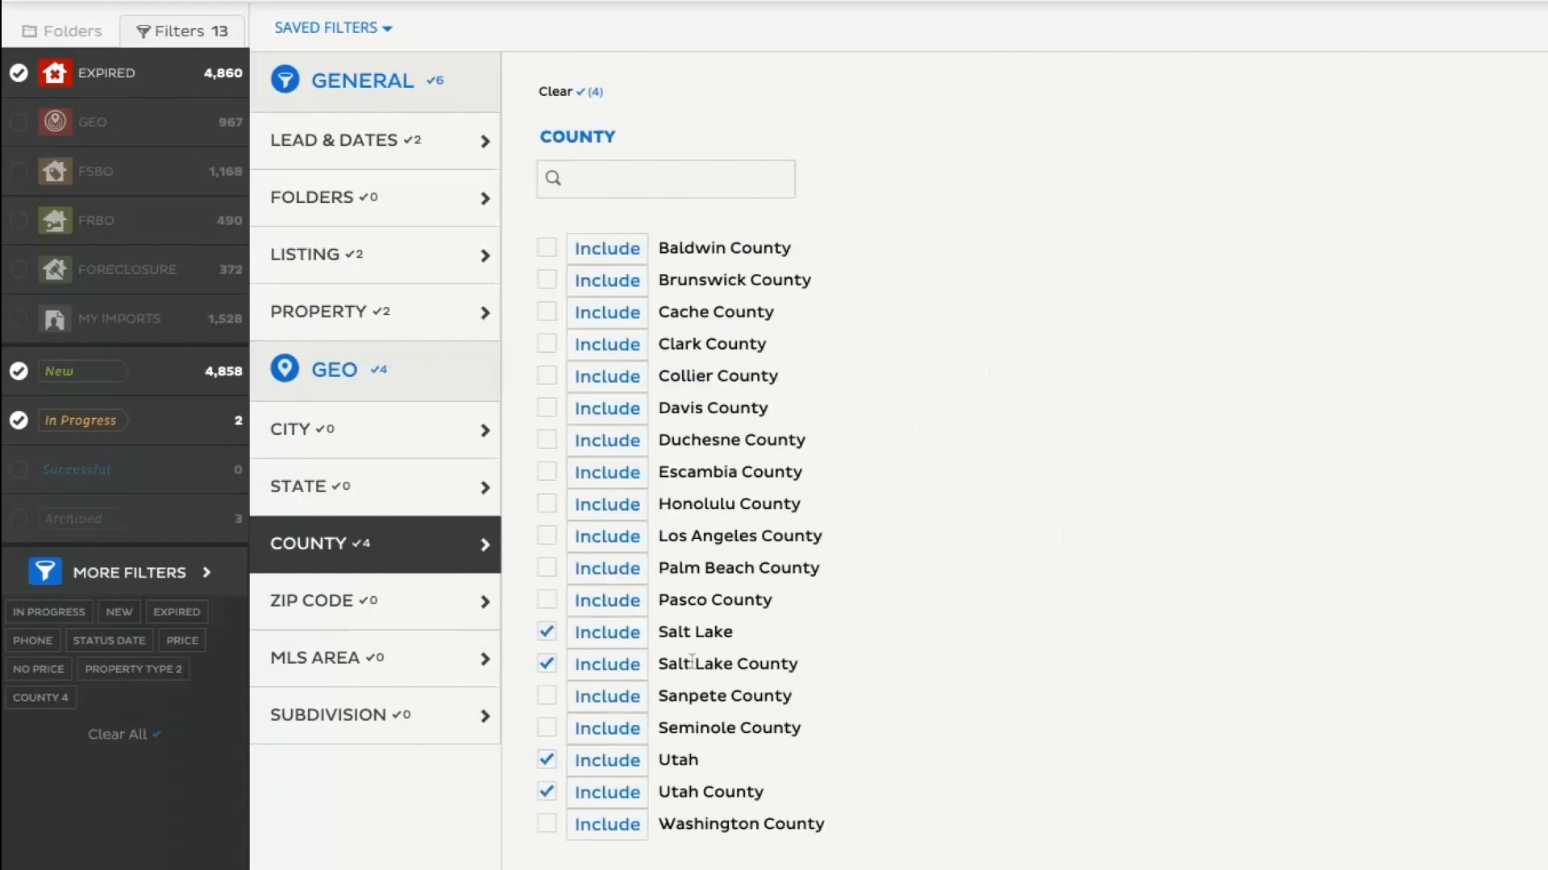
pyautogui.moveTo(791, 670); pyautogui.dragTo(807, 673)
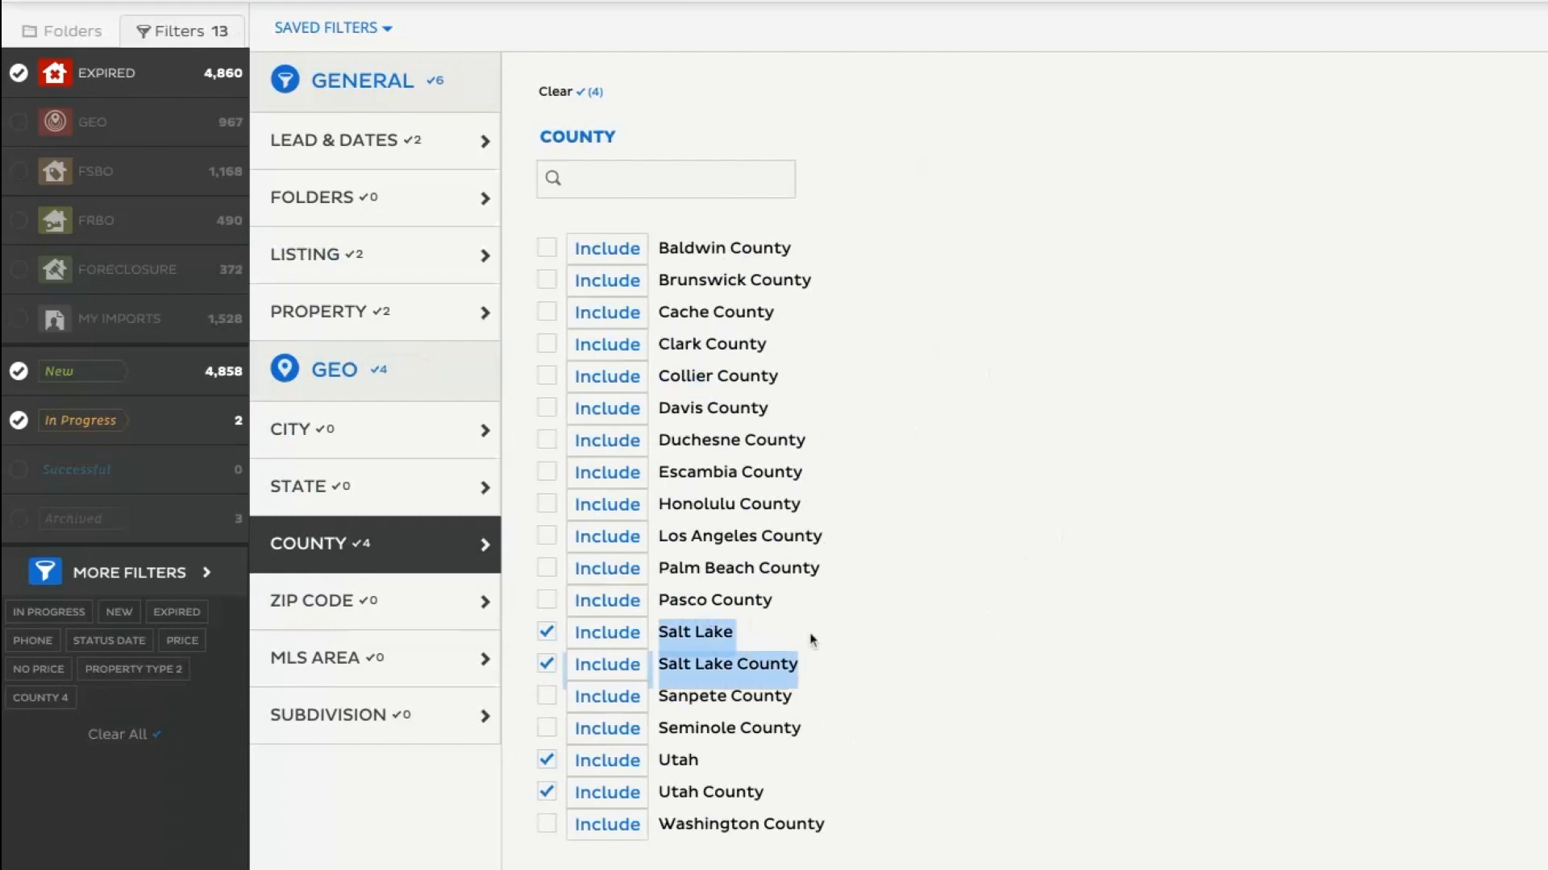
pyautogui.click(705, 660)
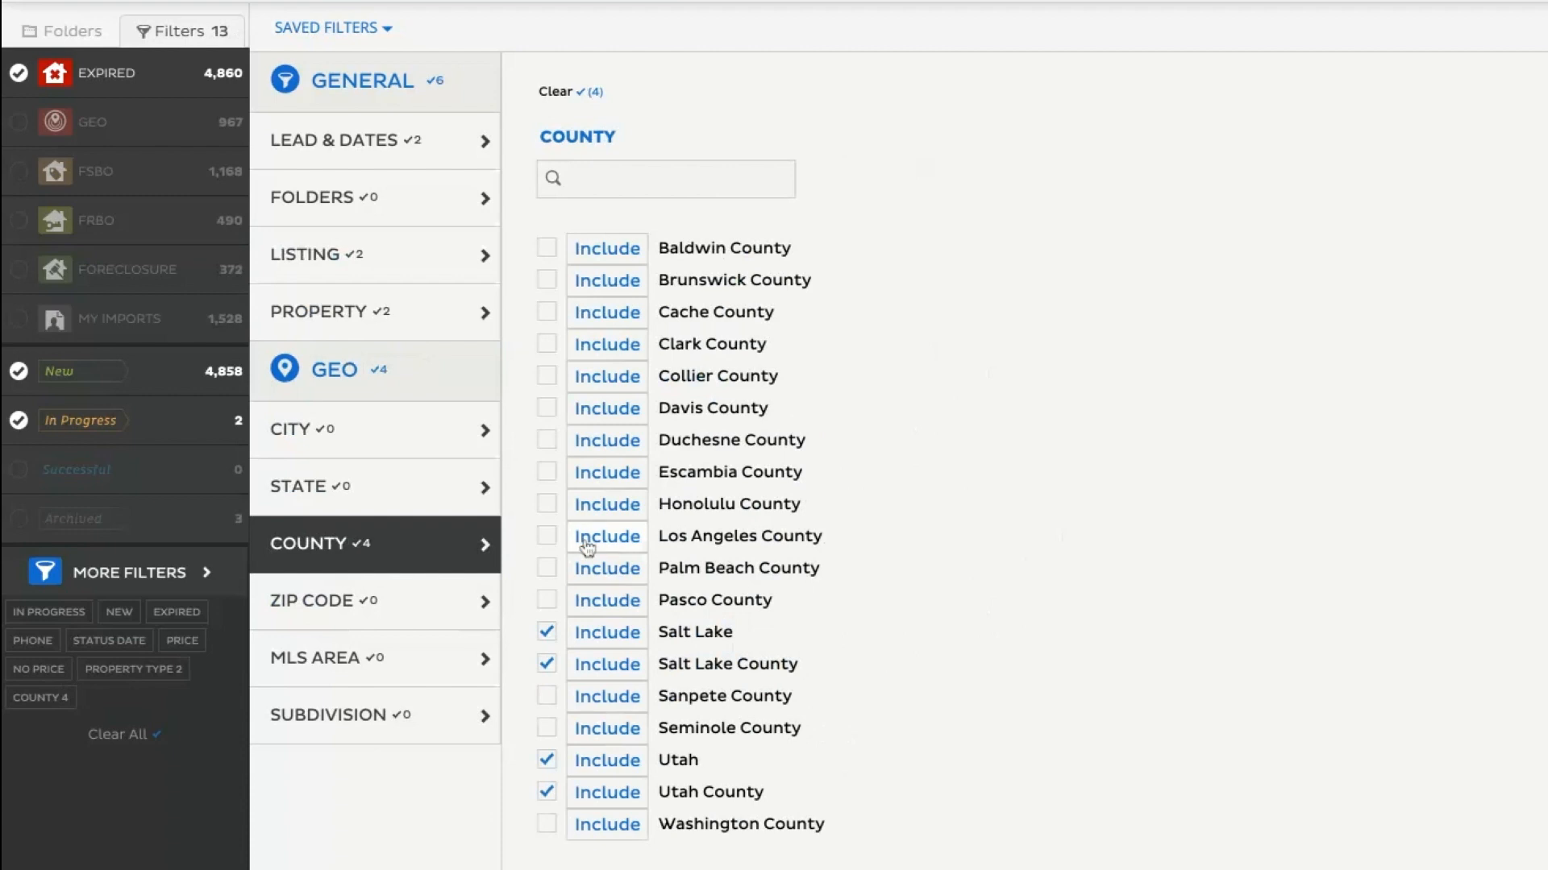
# Include the city spellings Manorille, Manorvile and Manorville in the filter's city conditions.
pyautogui.click(404, 448)
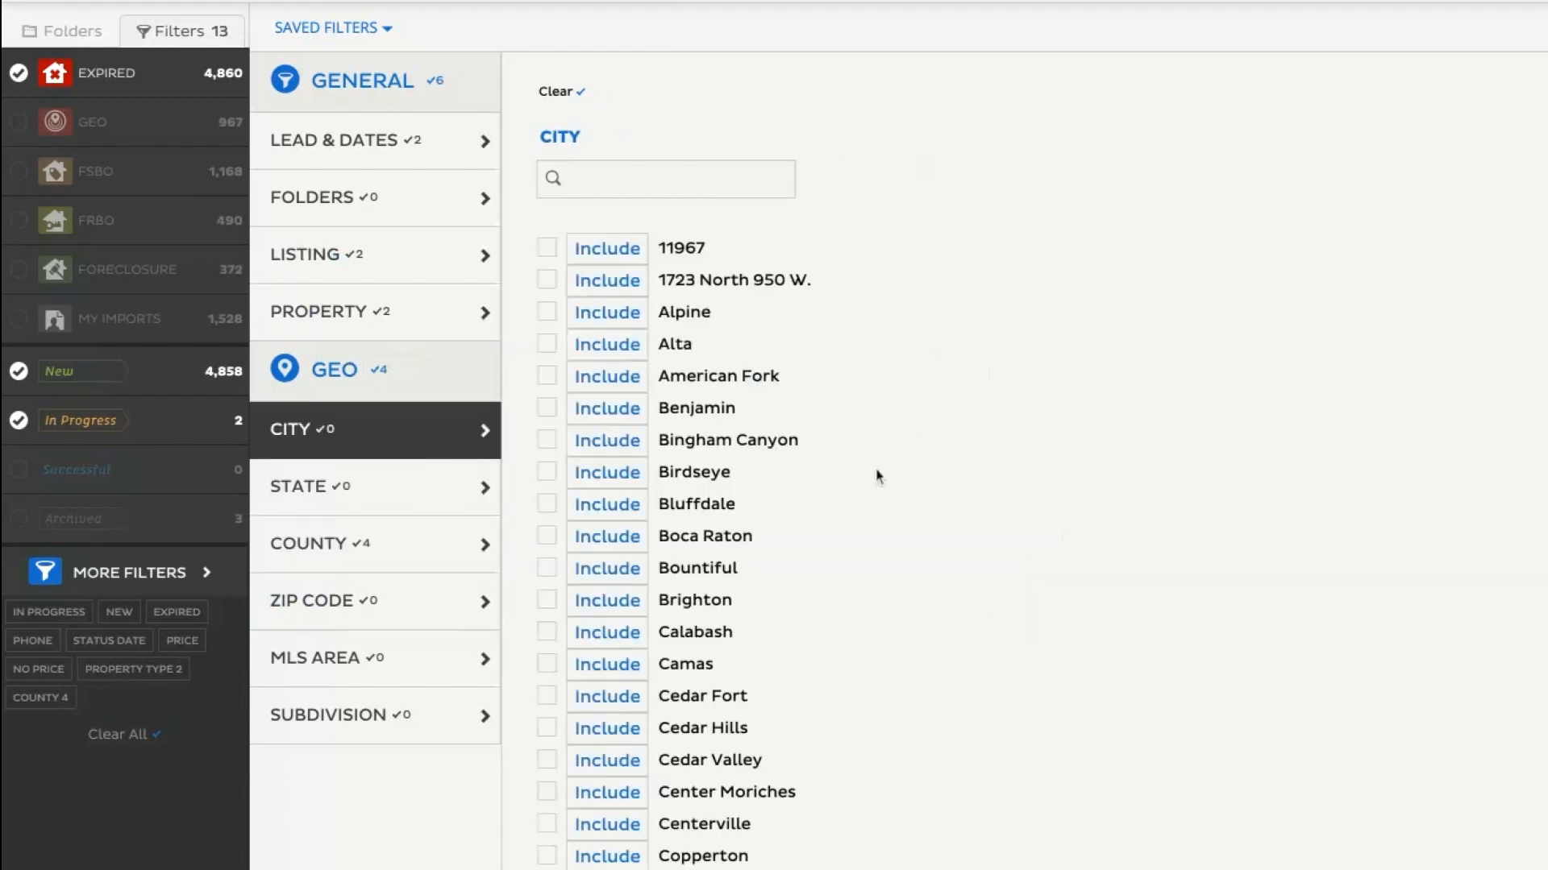
pyautogui.scroll(-10, 849, 573)
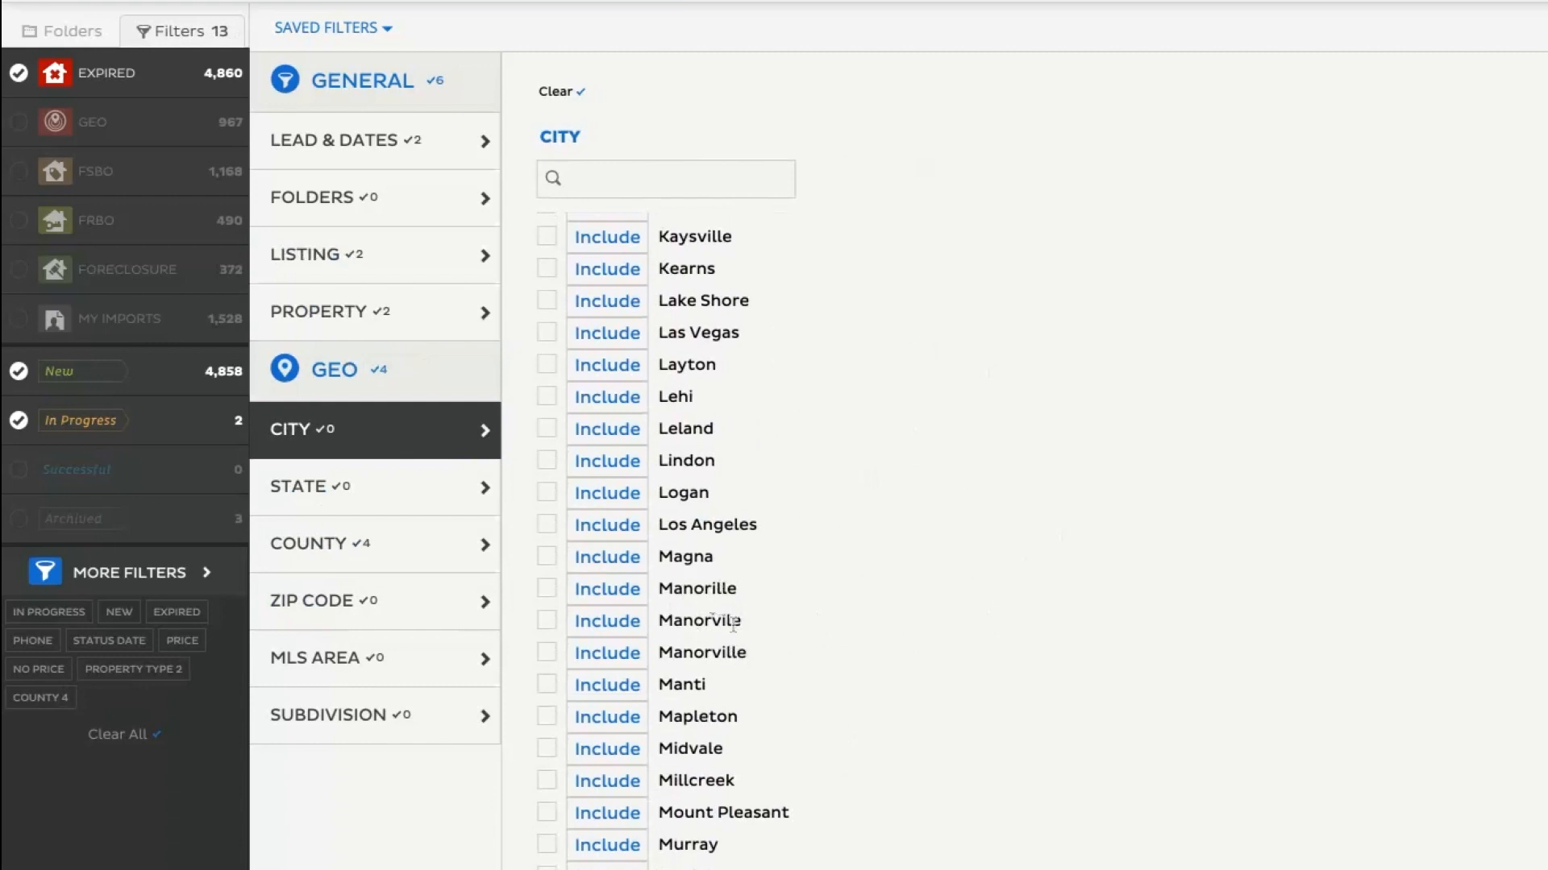
pyautogui.click(547, 589)
pyautogui.click(546, 621)
pyautogui.click(548, 655)
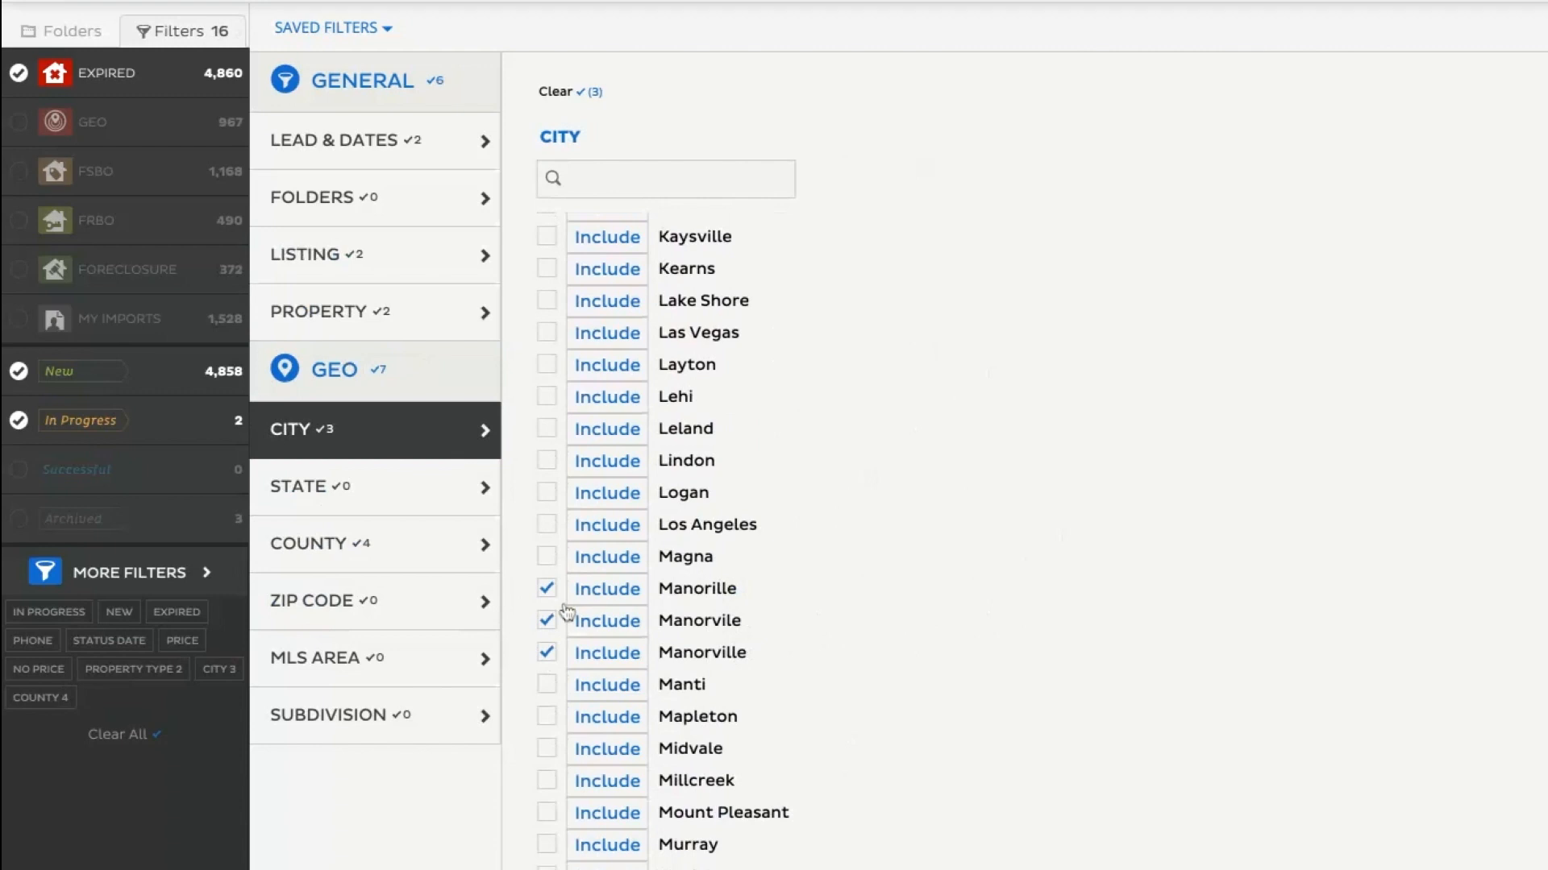
# Deselect Manorille, Manorvile and Manorville in the city conditions and look through the remaining cities.
pyautogui.click(546, 589)
pyautogui.click(547, 622)
pyautogui.click(548, 653)
pyautogui.scroll(-1, 829, 645)
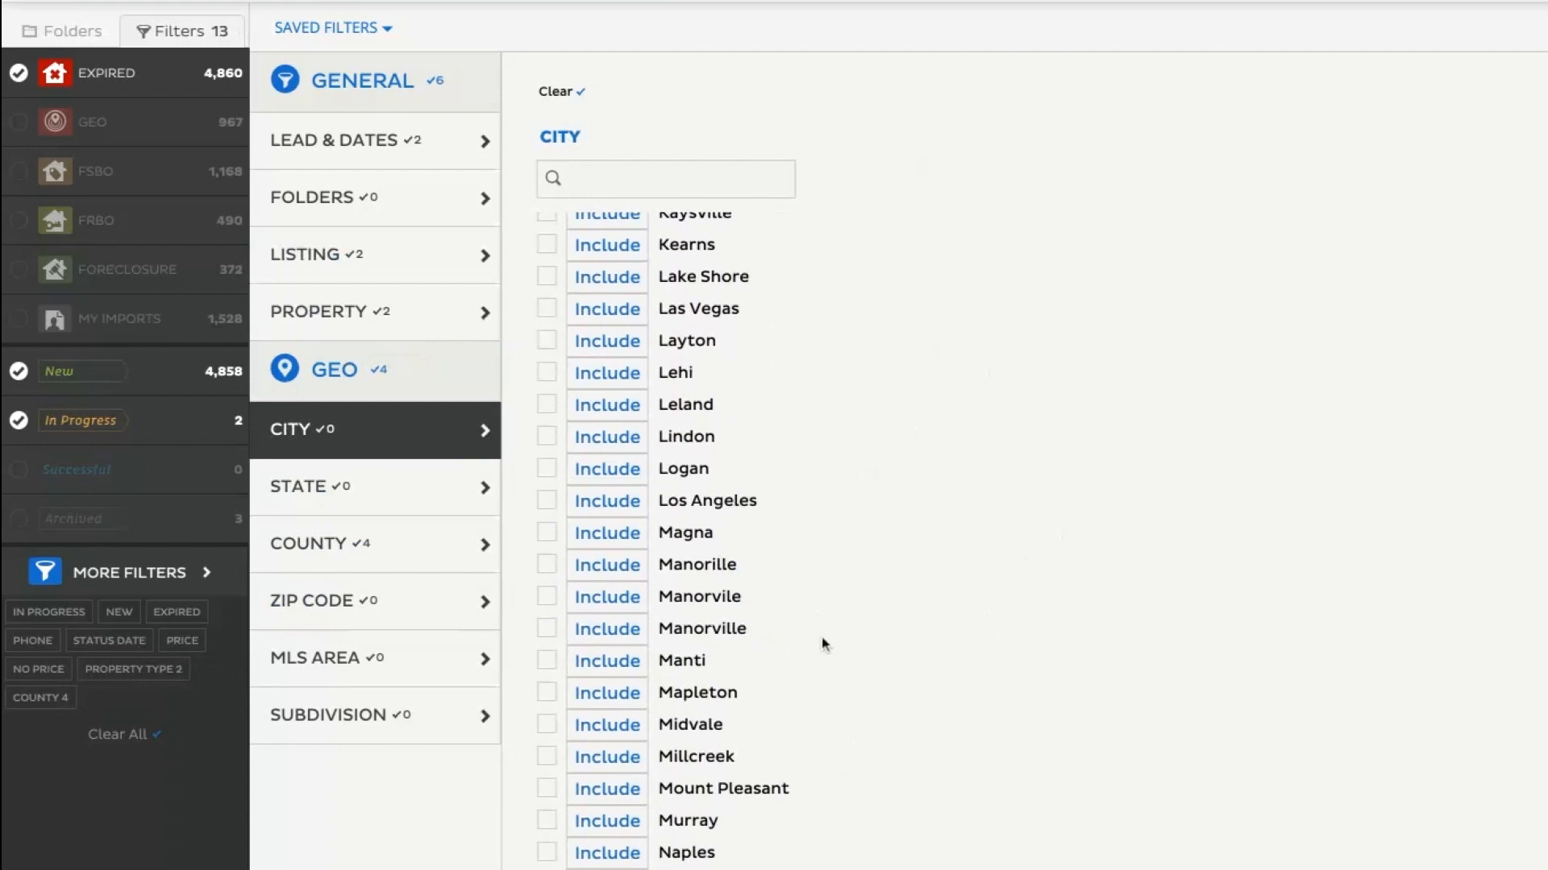
pyautogui.scroll(-3, 822, 642)
pyautogui.scroll(-3, 824, 642)
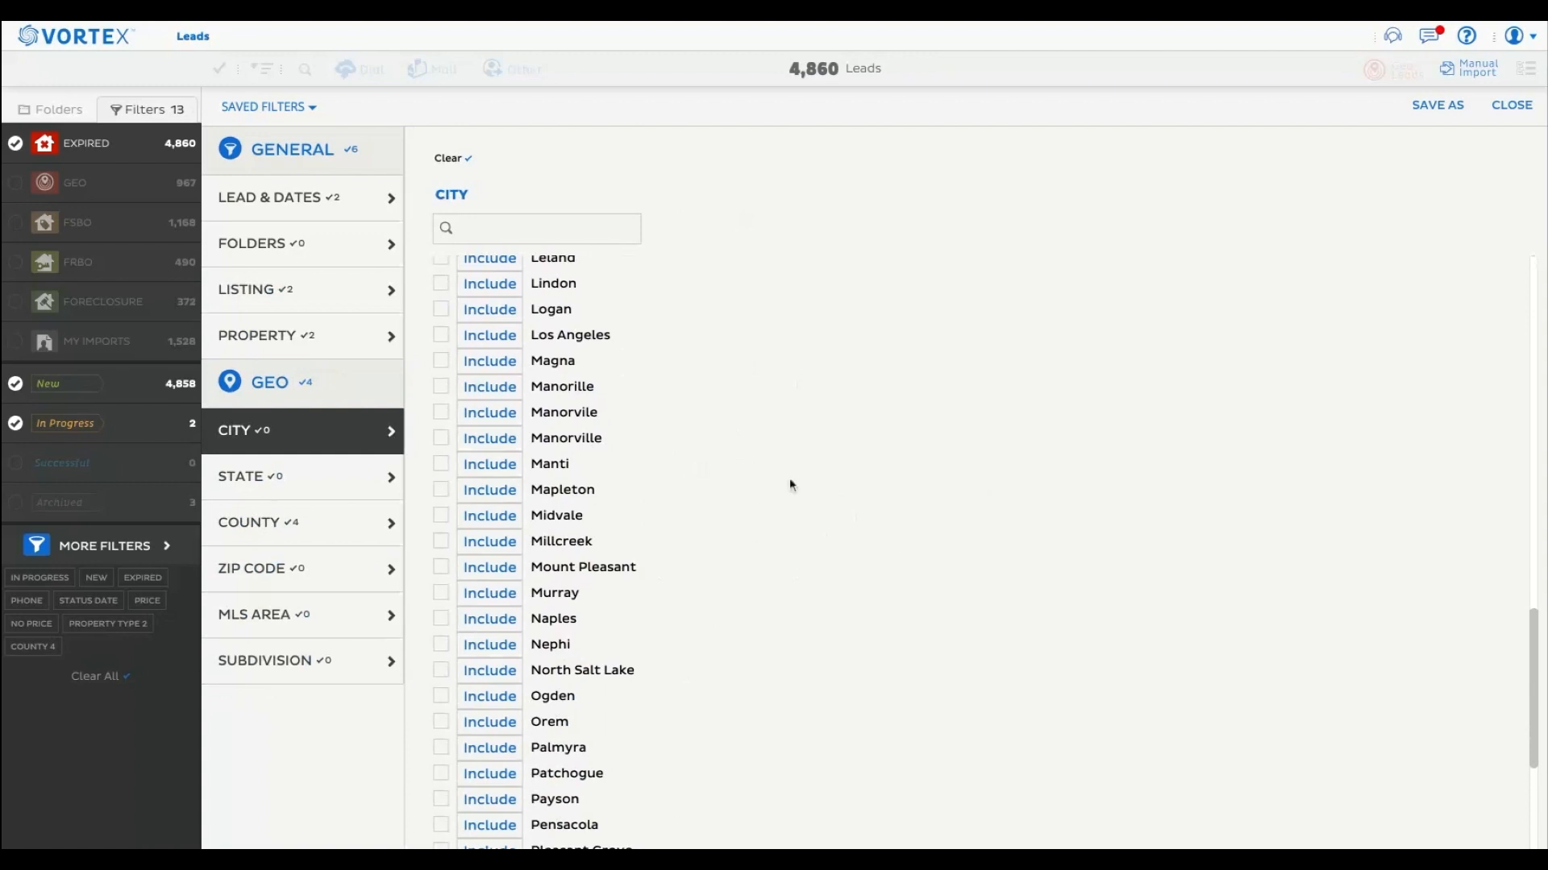
# Review the filter's lead and date, listing, property and county conditions before saving.
pyautogui.click(295, 216)
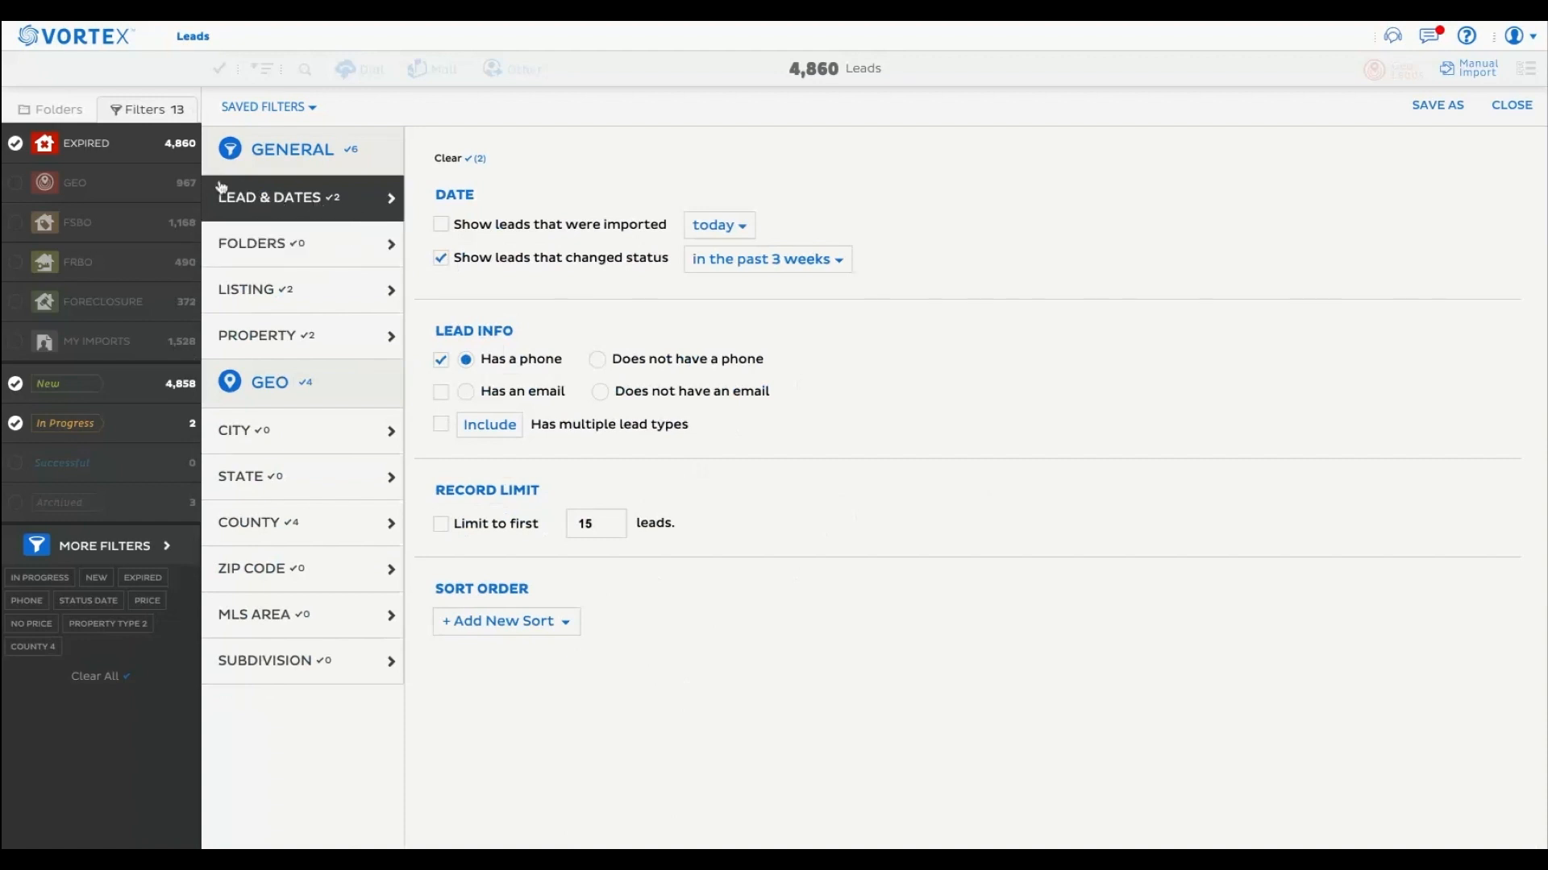
pyautogui.moveTo(169, 155)
pyautogui.moveTo(120, 437)
pyautogui.click(332, 299)
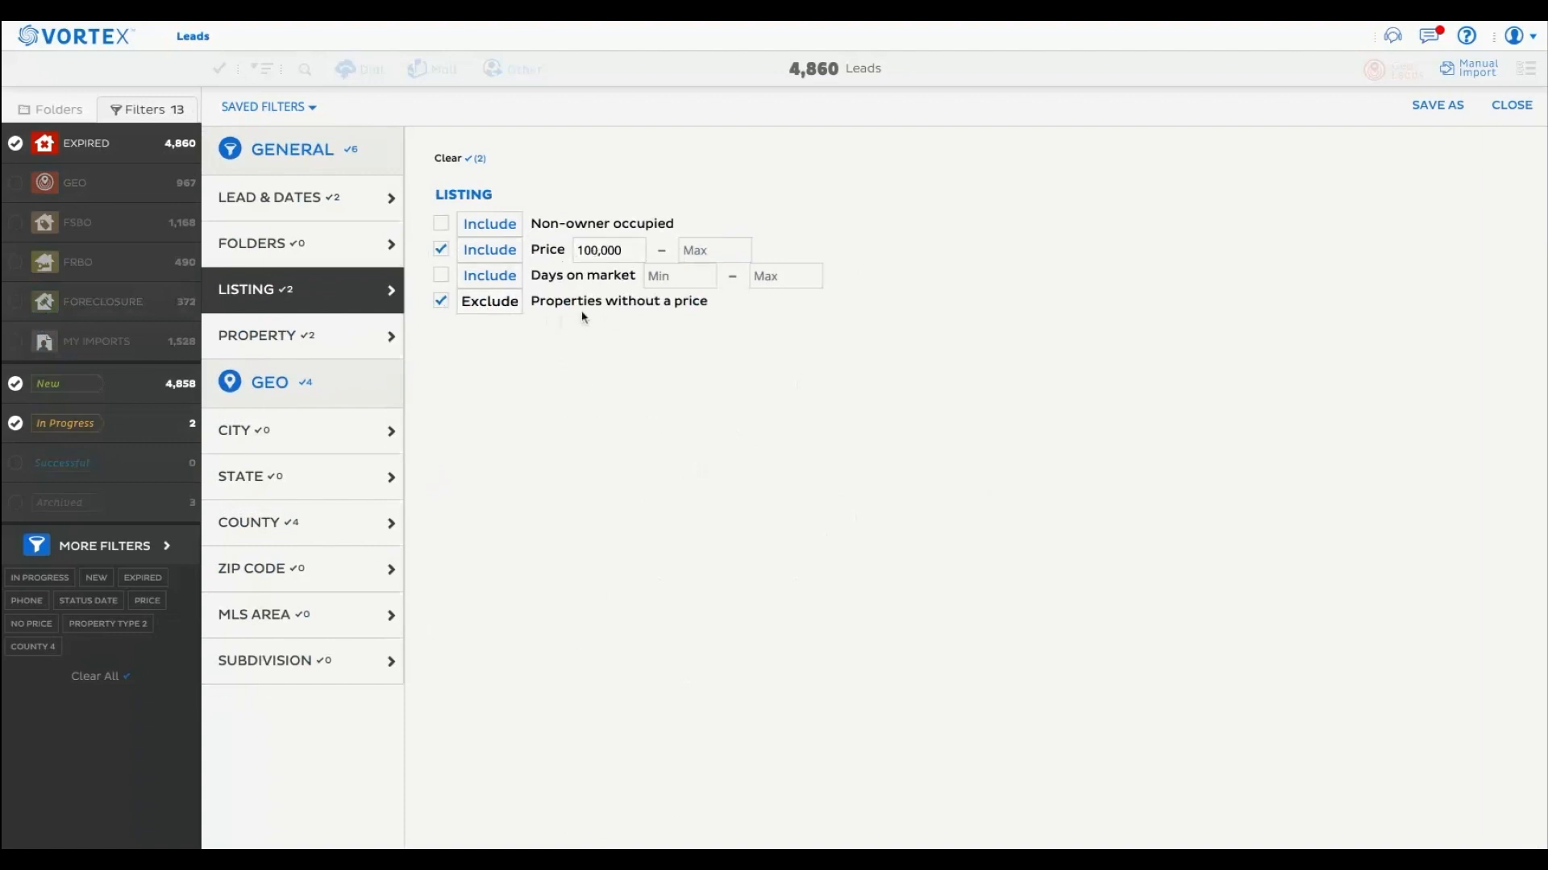
pyautogui.click(328, 352)
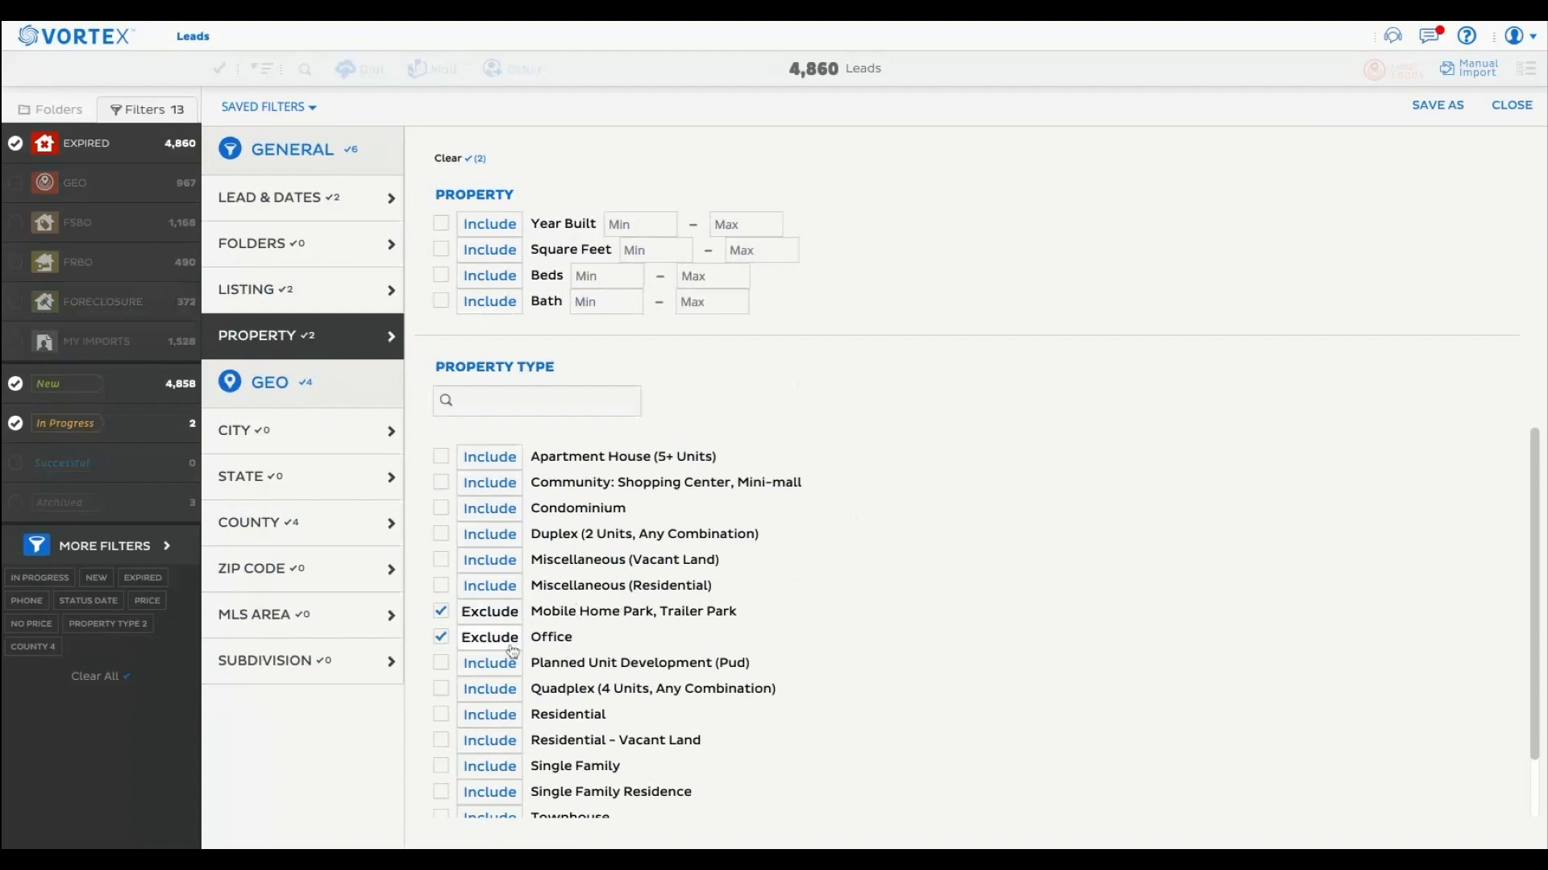
pyautogui.click(350, 540)
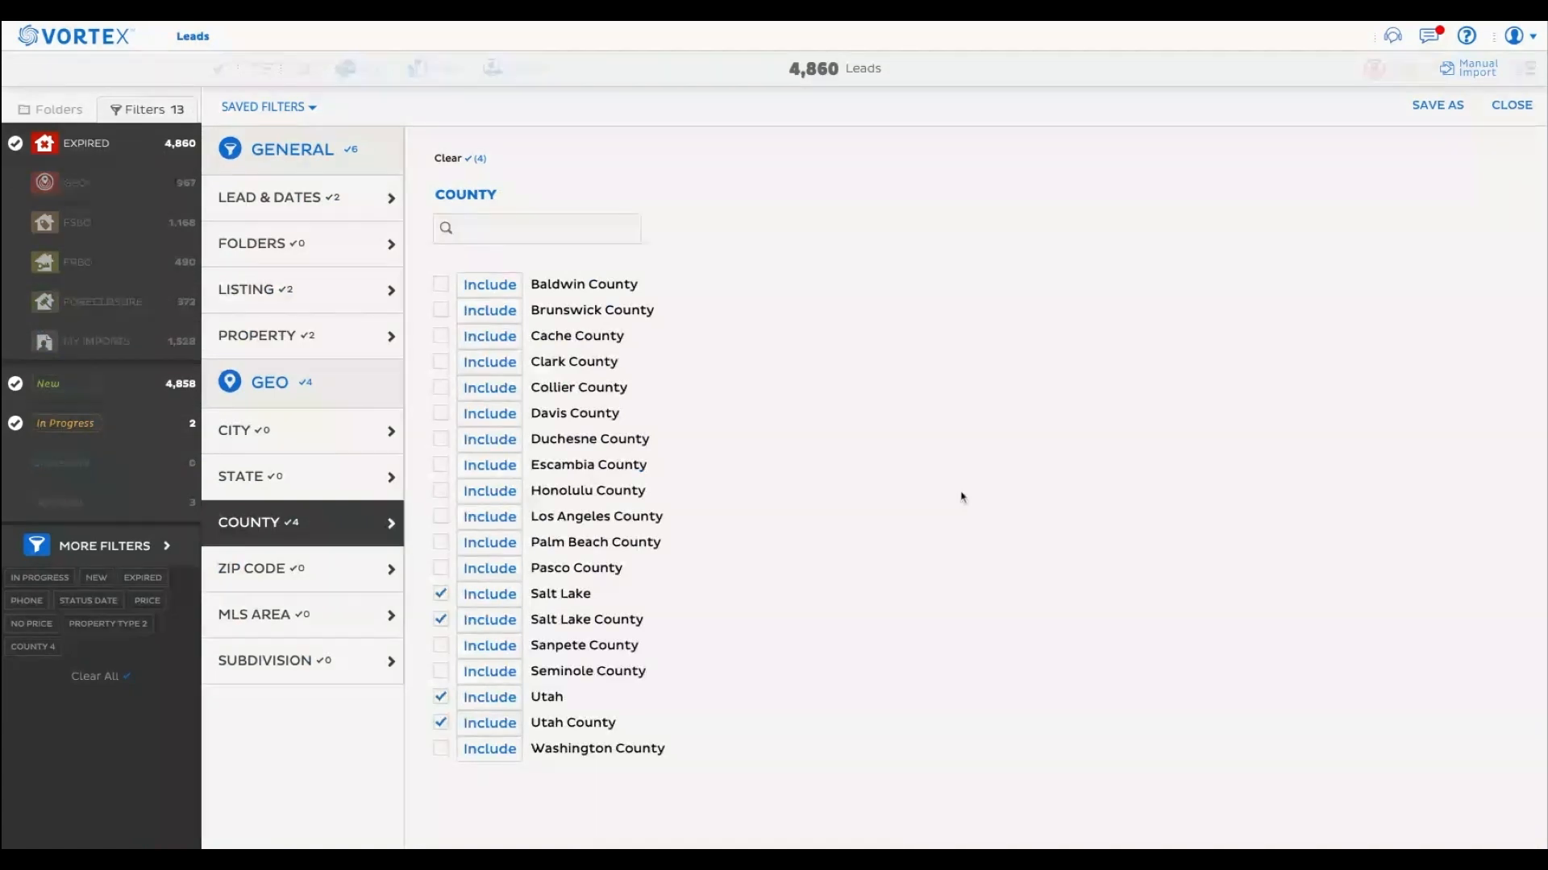
# Save the filter under the name "Daily Expireds" and close the filter settings.
pyautogui.click(1437, 105)
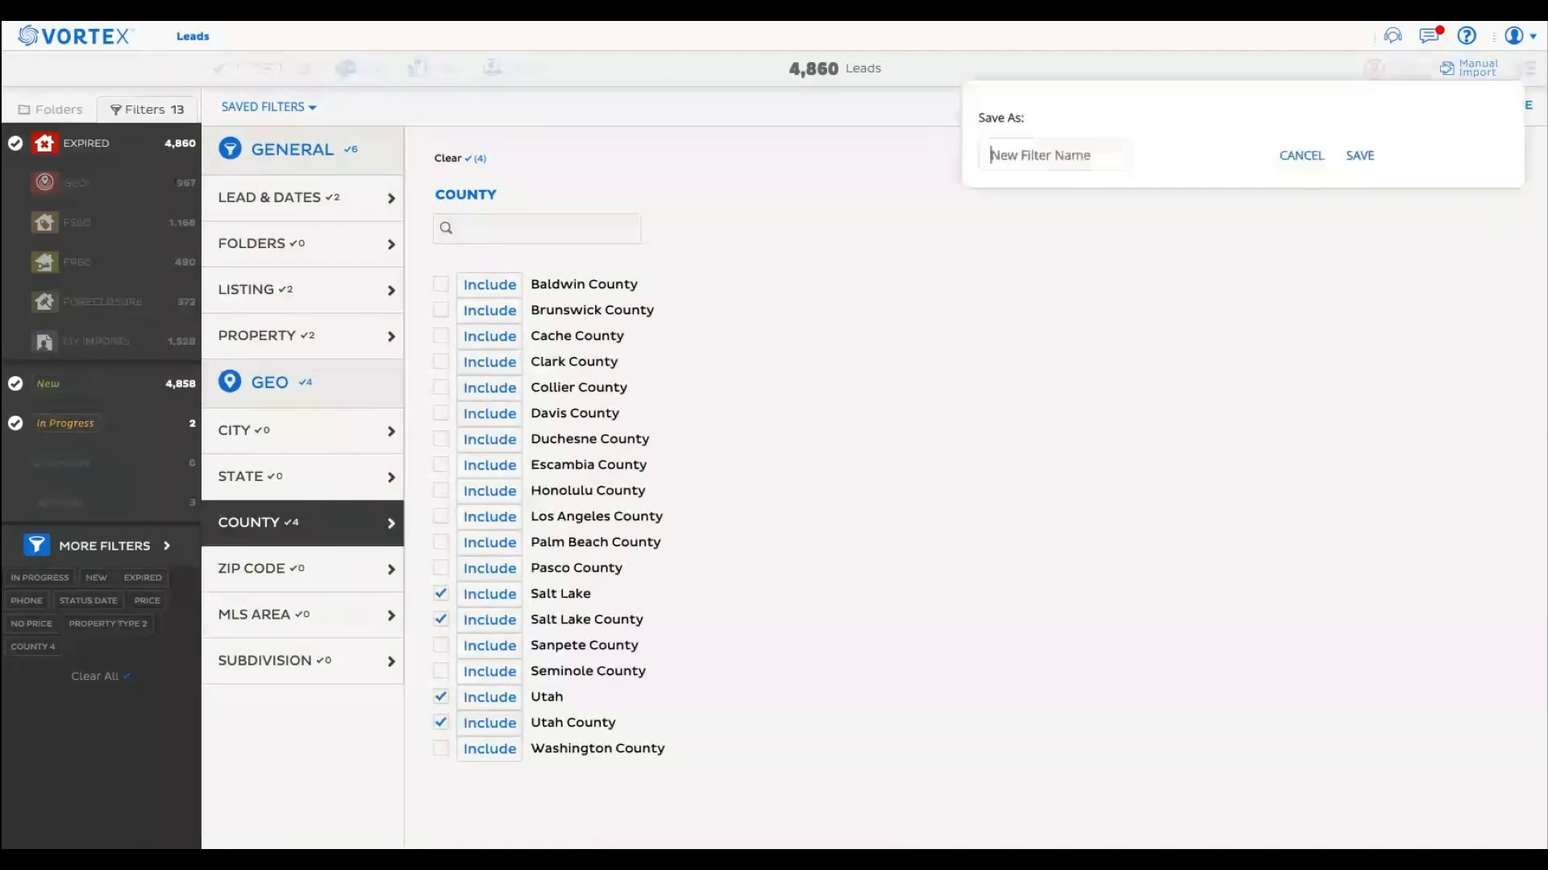
pyautogui.write('E')
pyautogui.press('BackSpace')
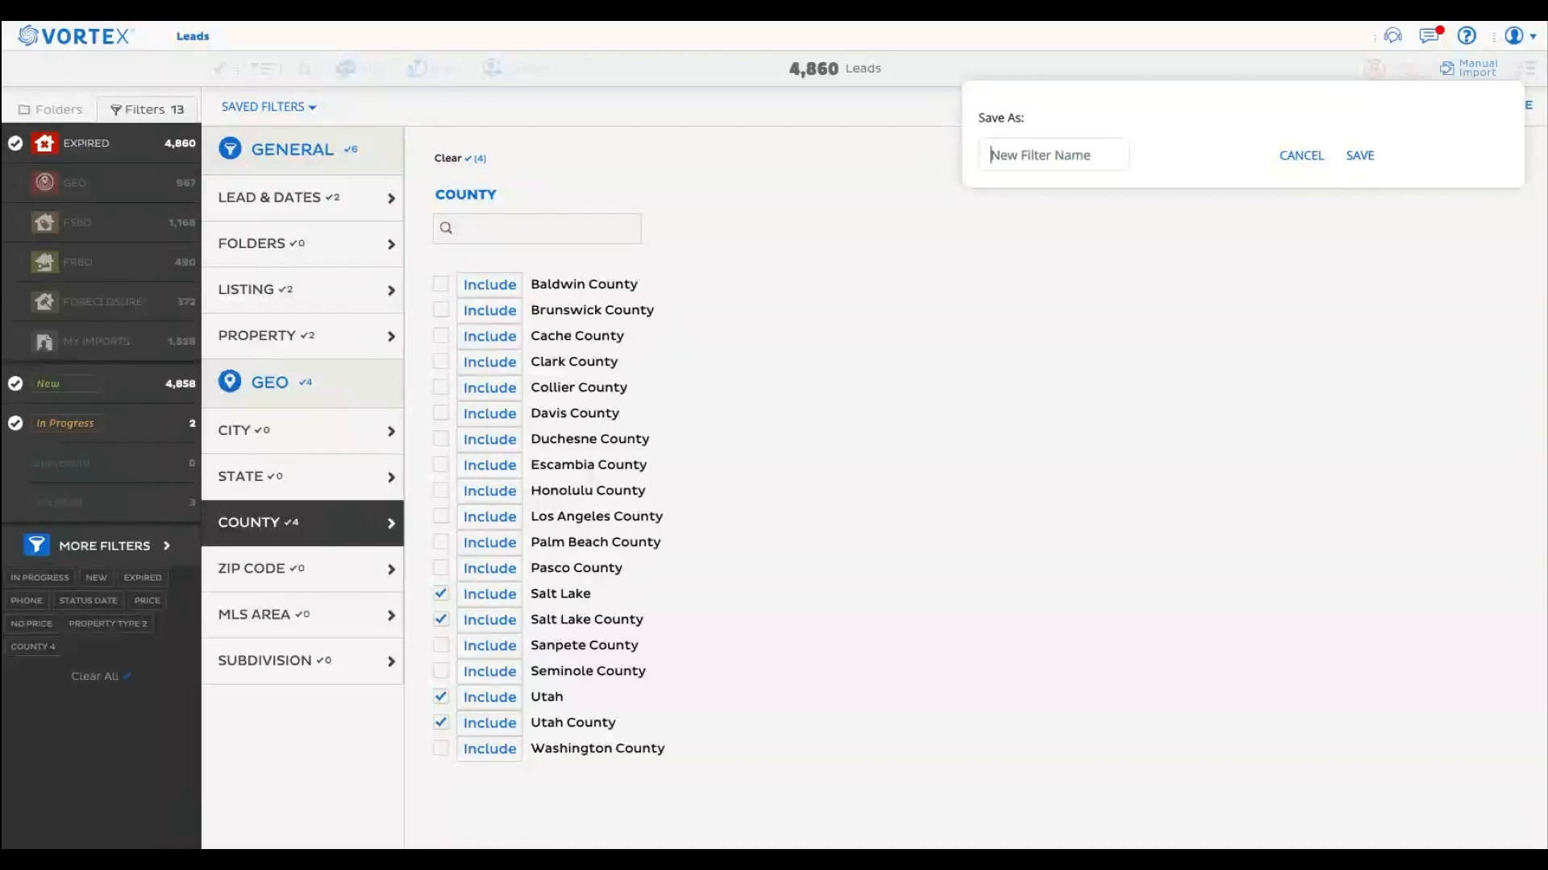
pyautogui.write('Dail')
pyautogui.write('y Expired')
pyautogui.press('Return')
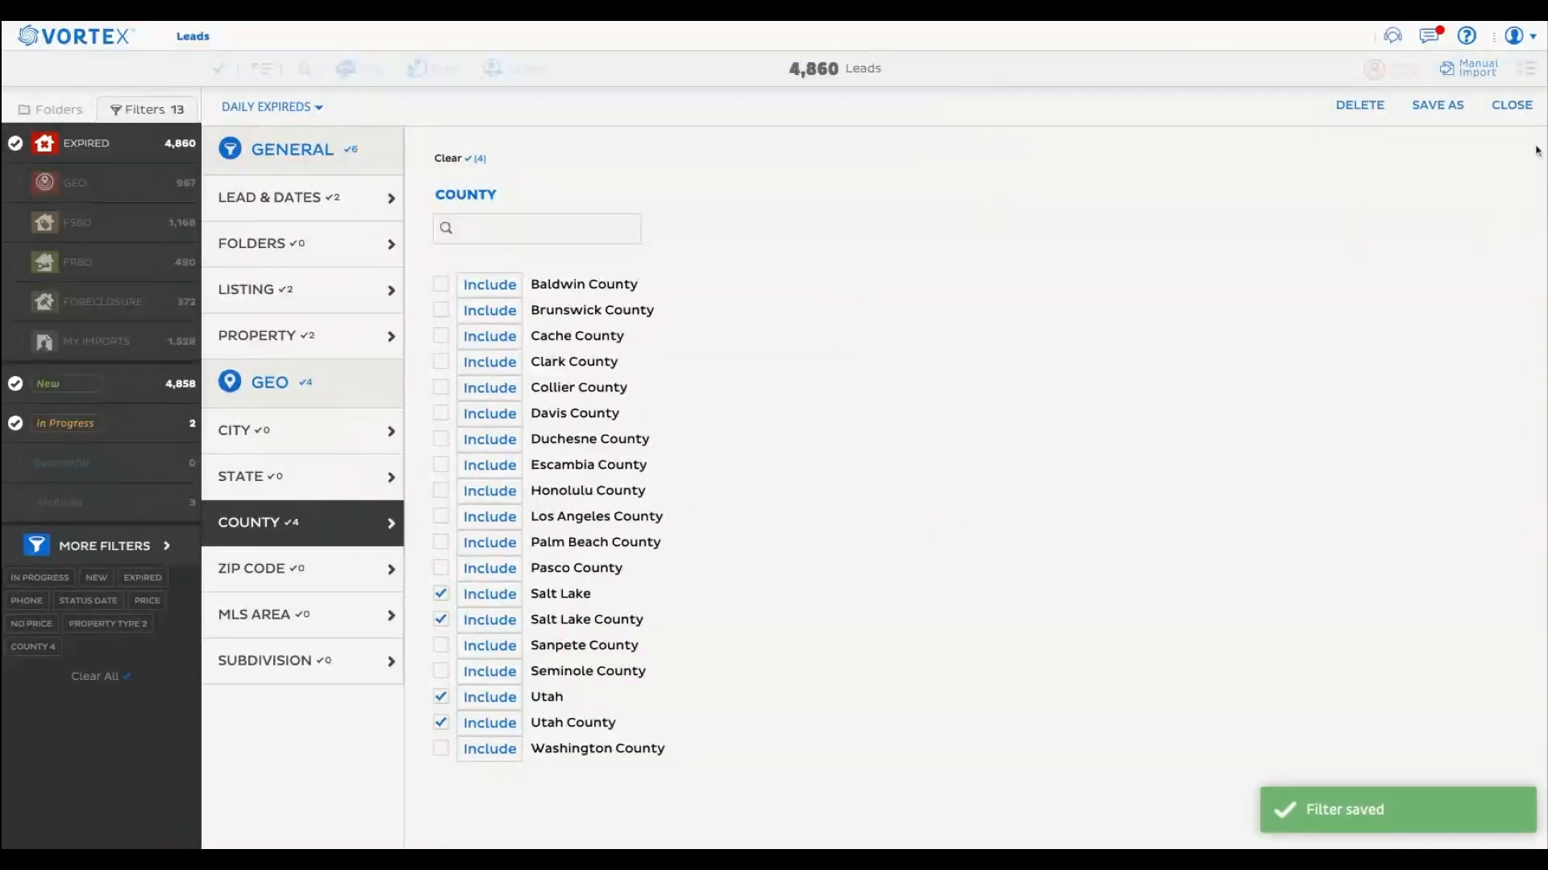
pyautogui.click(1525, 116)
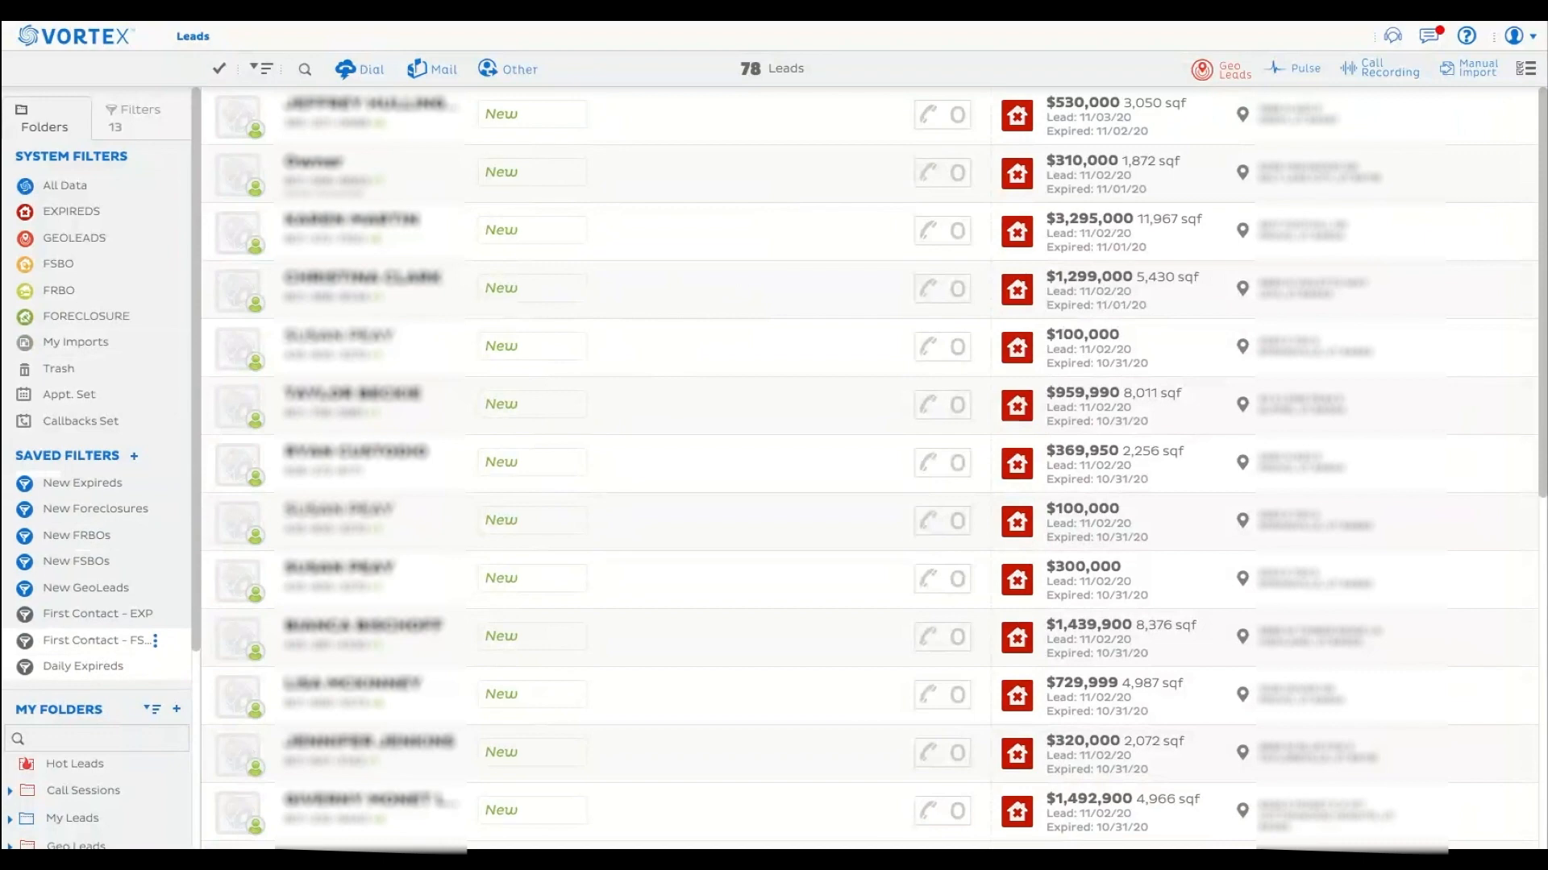
# Apply the saved filter First Contact - FSBO, examine its active conditions and lead and date settings, and close them.
pyautogui.click(93, 641)
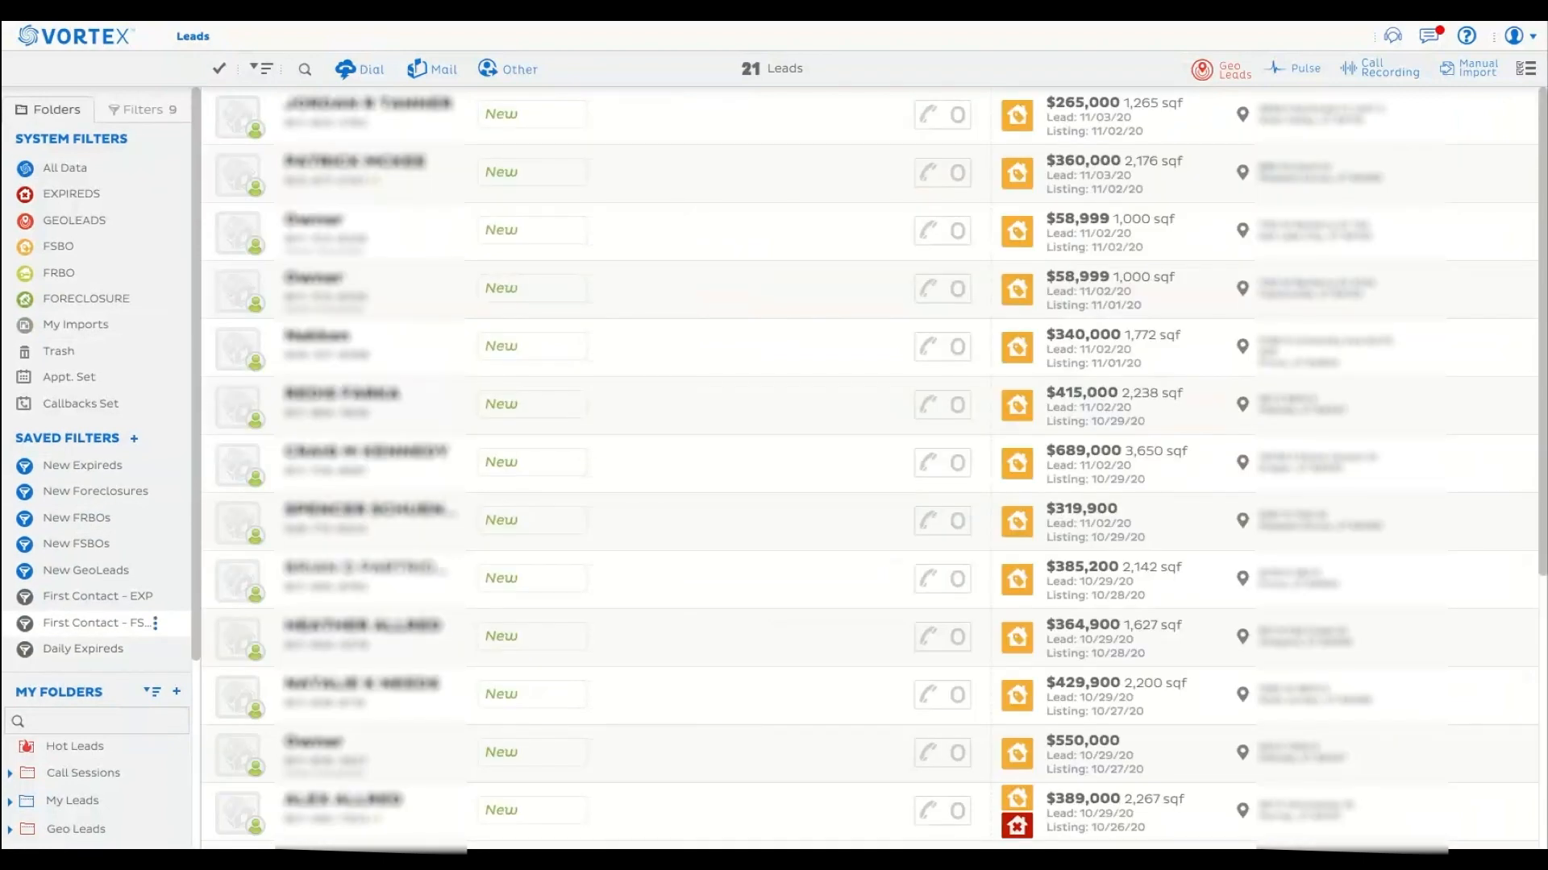
pyautogui.click(147, 113)
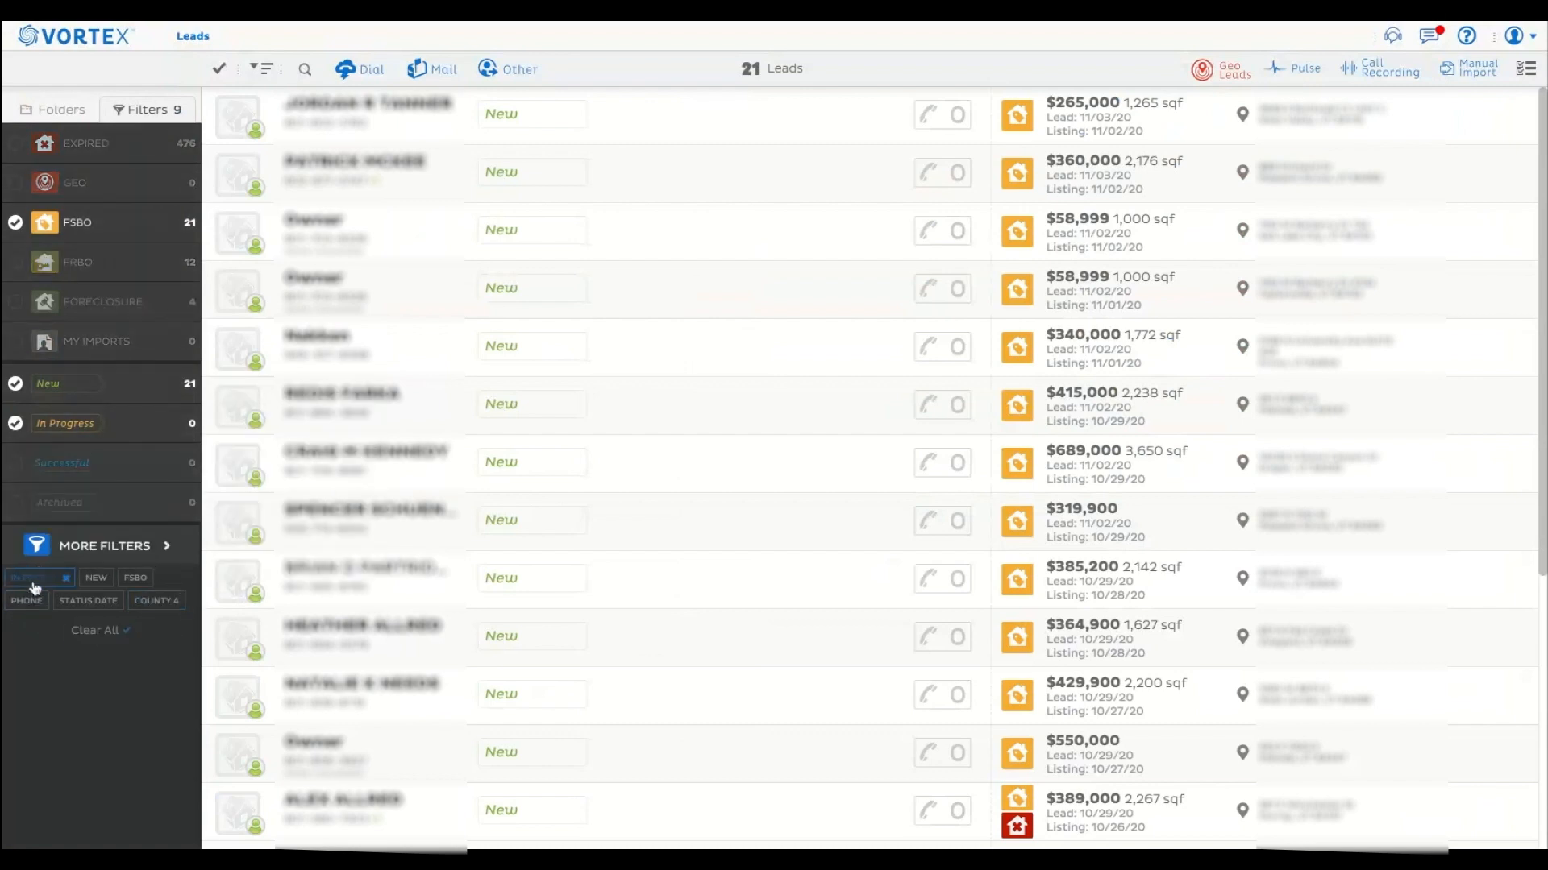
pyautogui.moveTo(84, 589)
pyautogui.moveTo(32, 604)
pyautogui.click(101, 549)
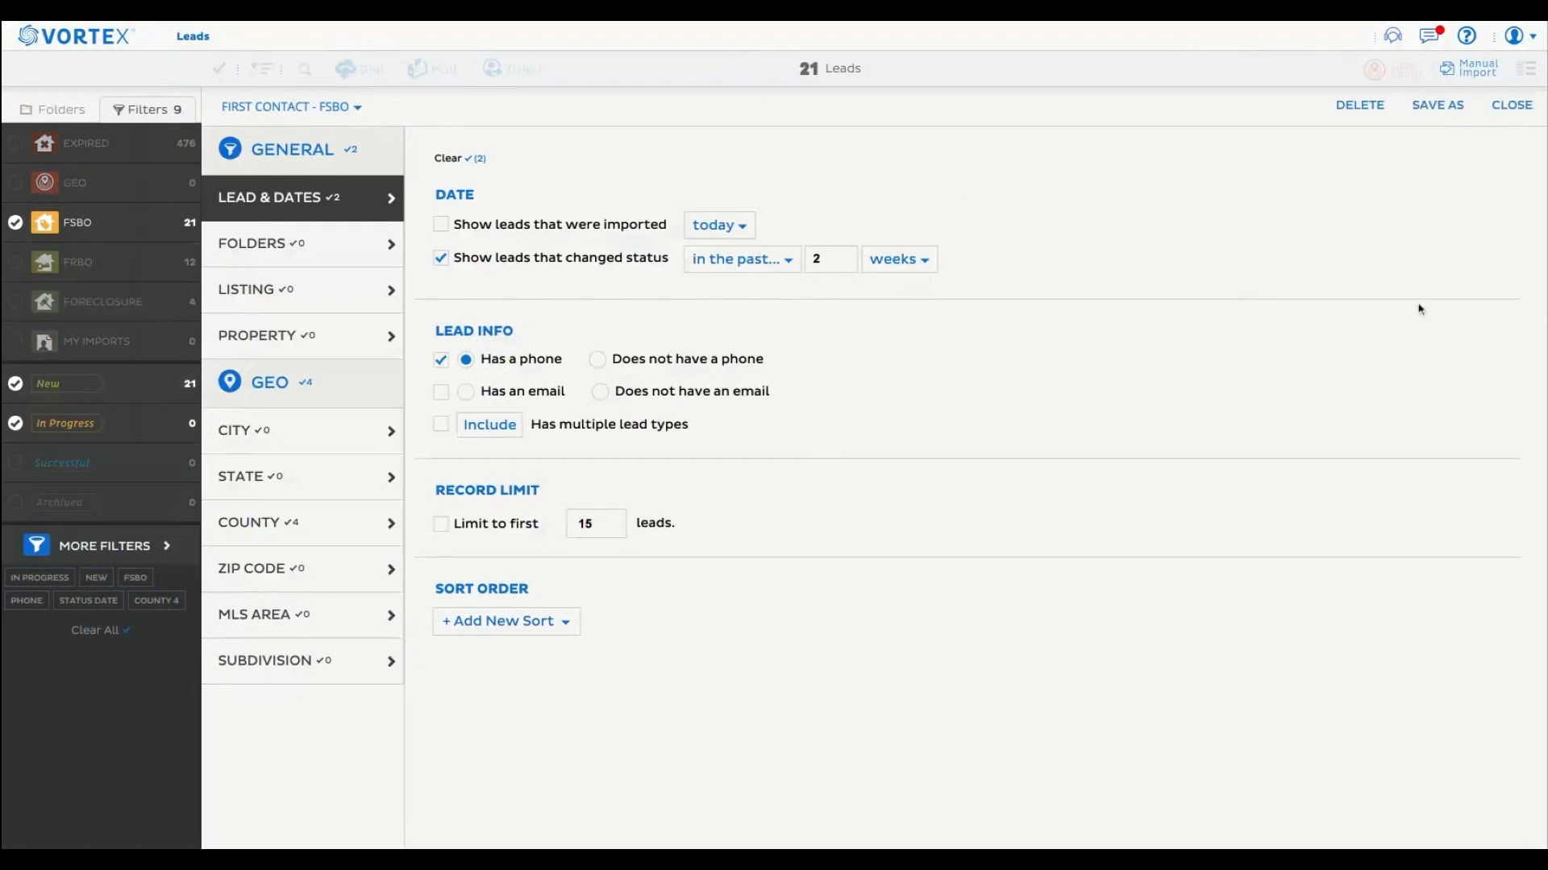
pyautogui.click(1507, 106)
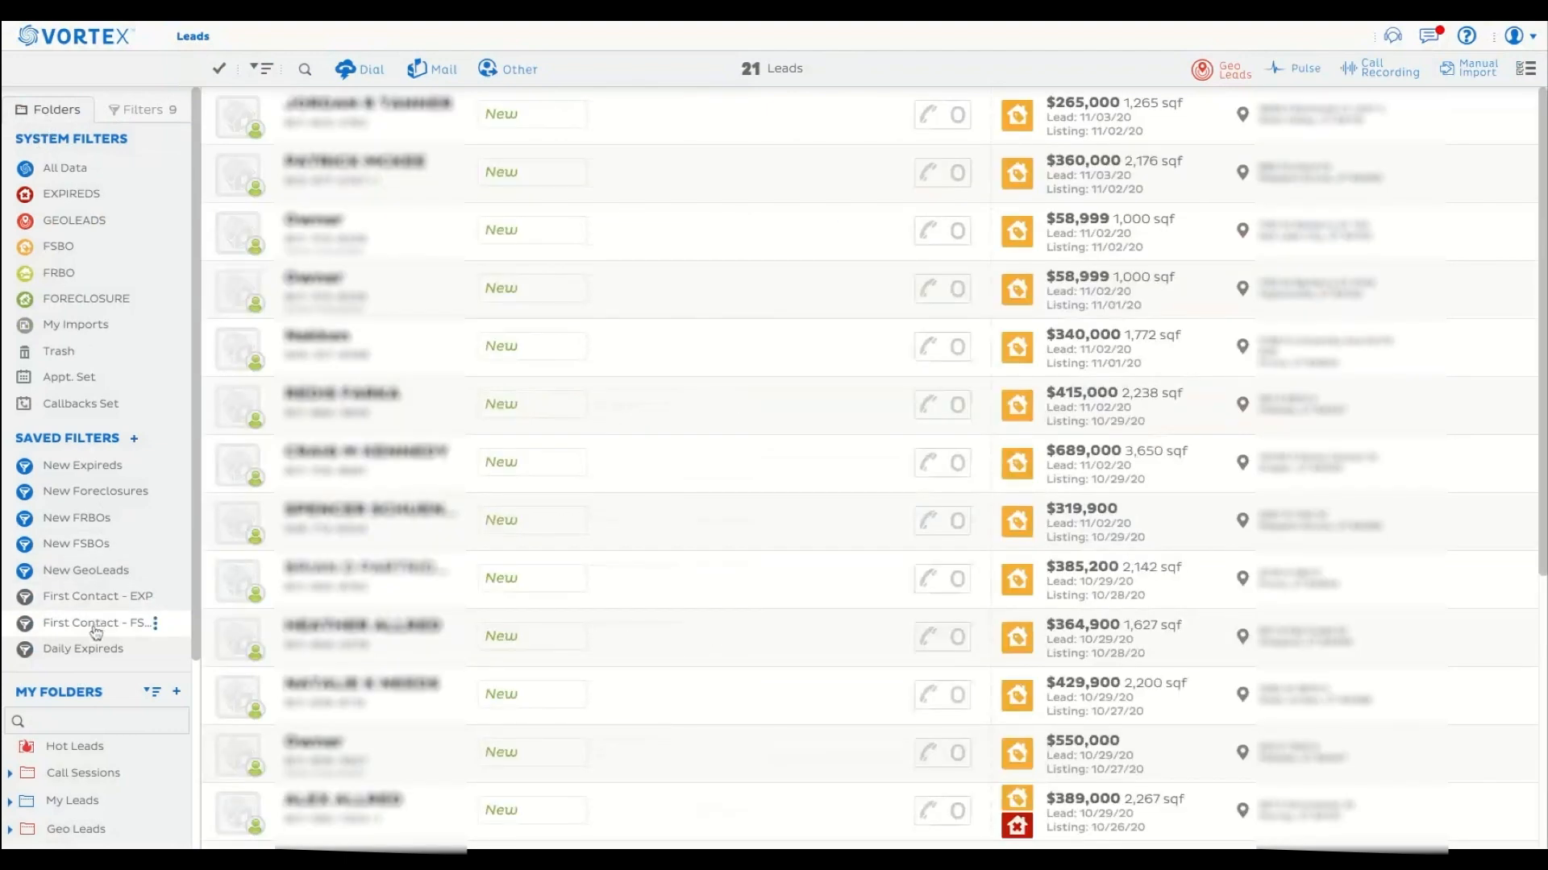
# Reapply the First Contact - FSBO filter and compare the folder list with the filter's active conditions.
pyautogui.click(95, 627)
pyautogui.click(143, 117)
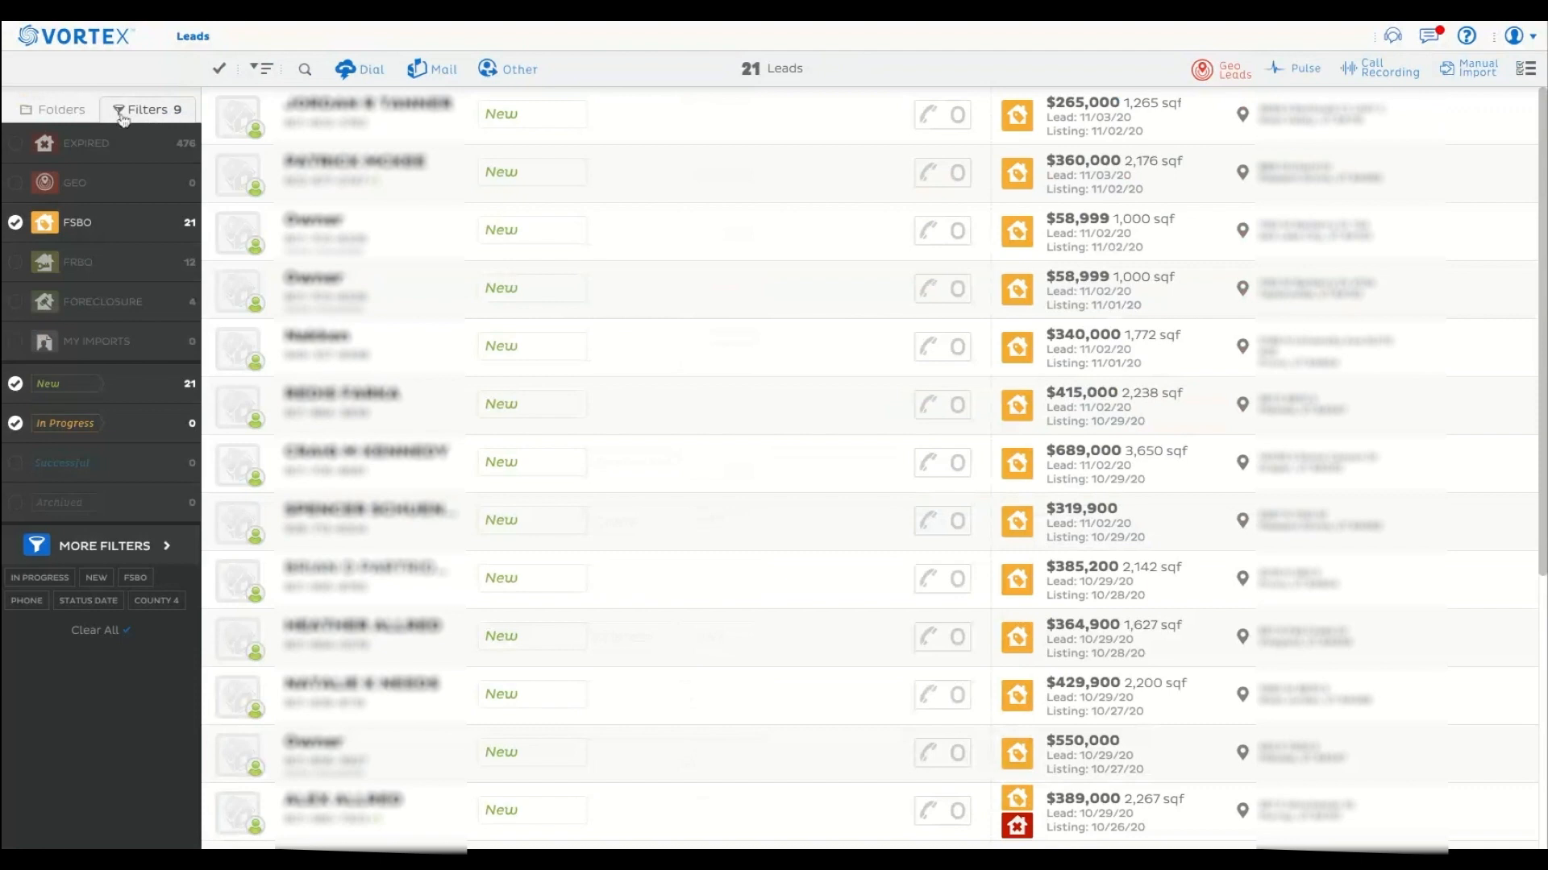
pyautogui.click(47, 113)
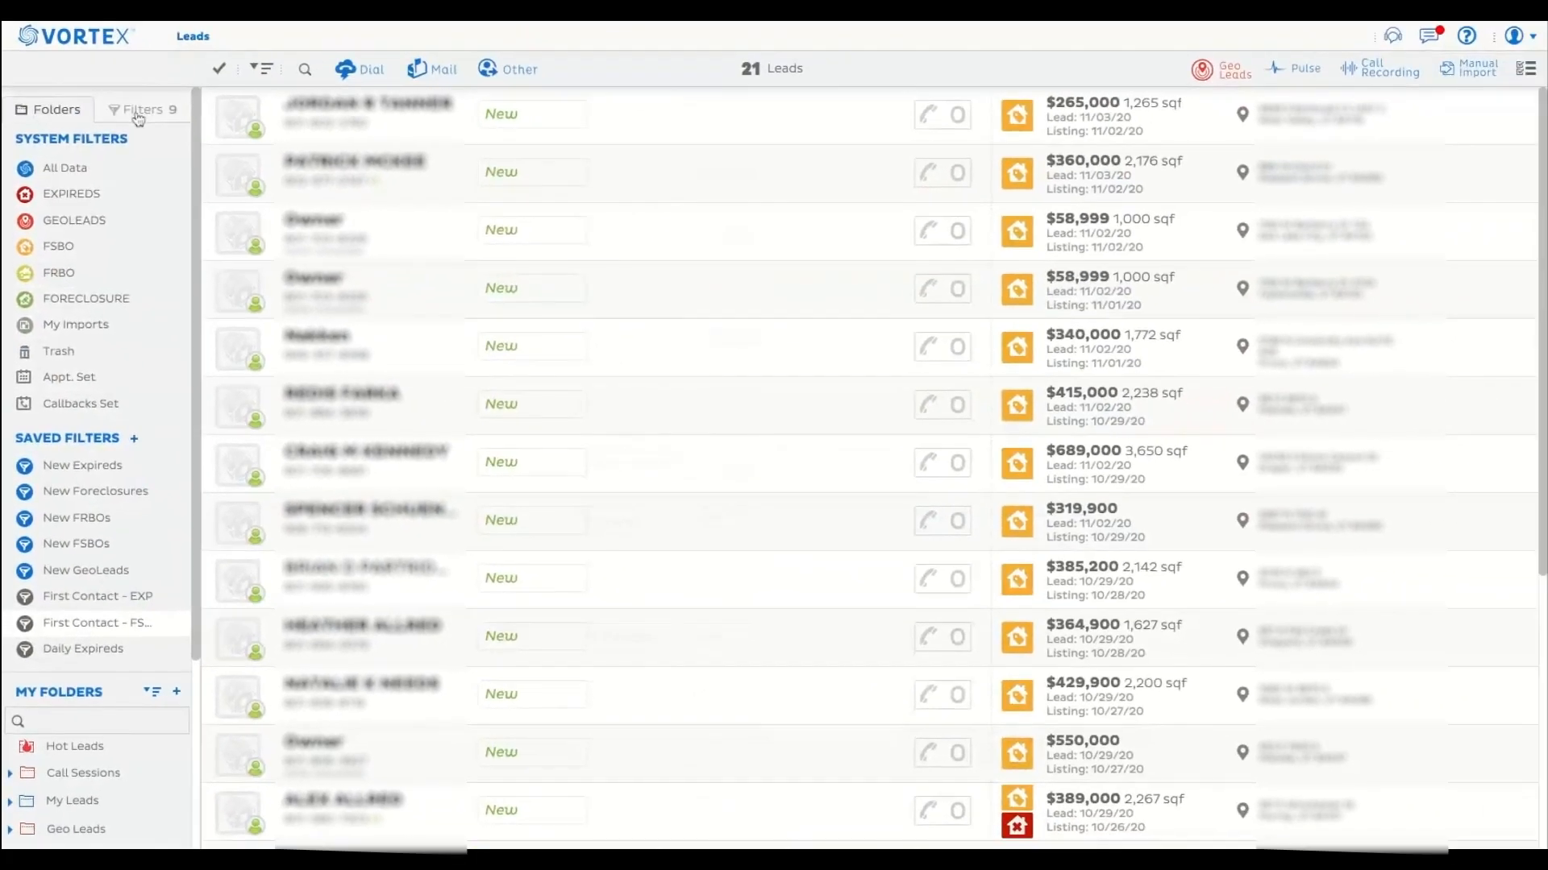
pyautogui.click(139, 113)
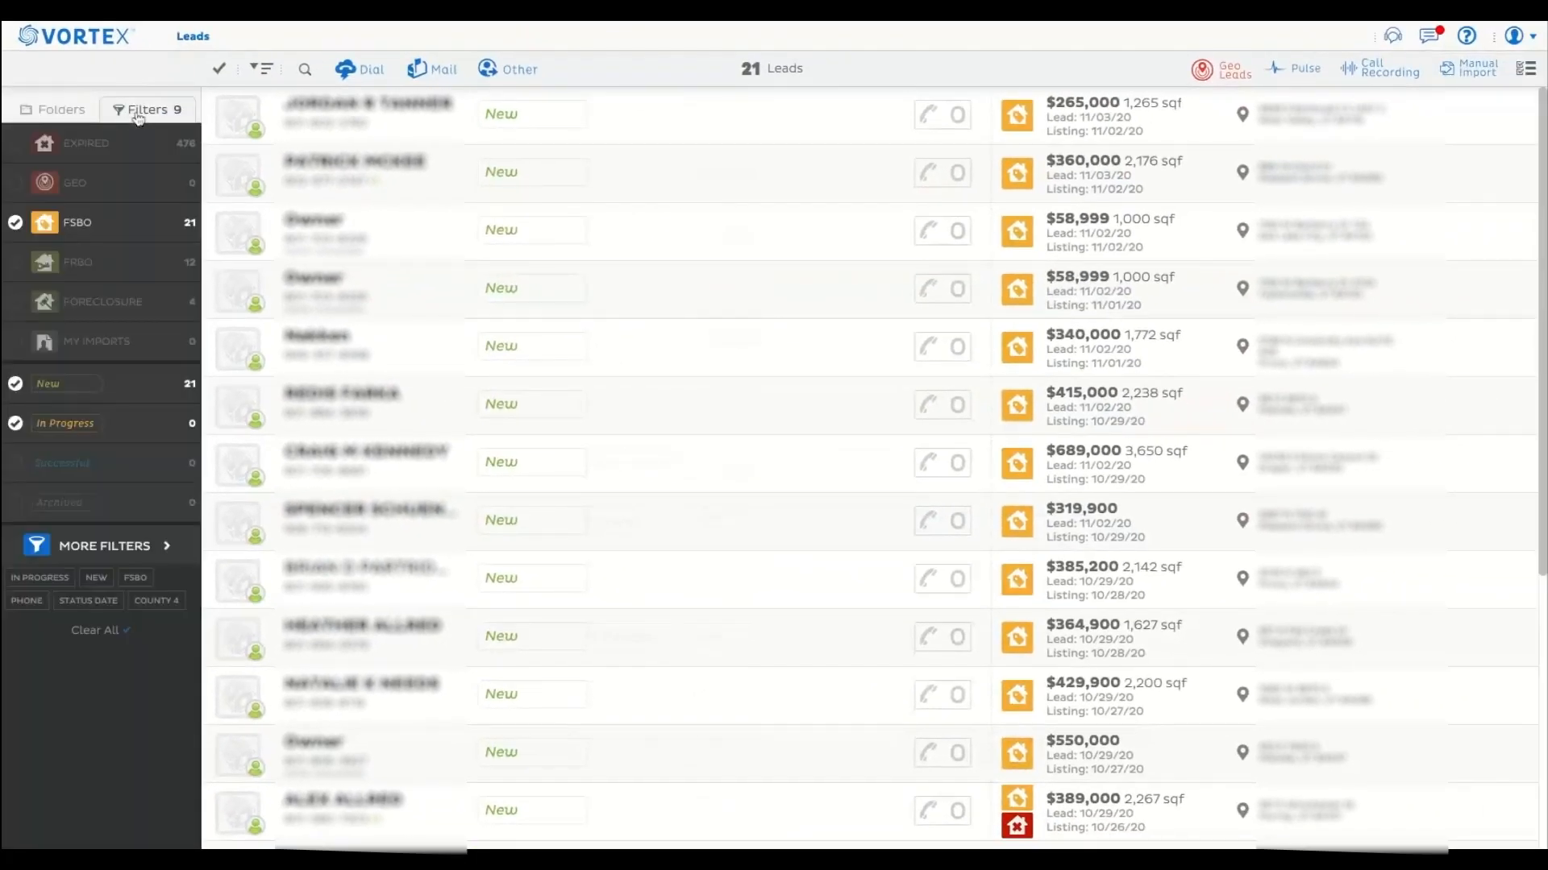
pyautogui.moveTo(76, 302)
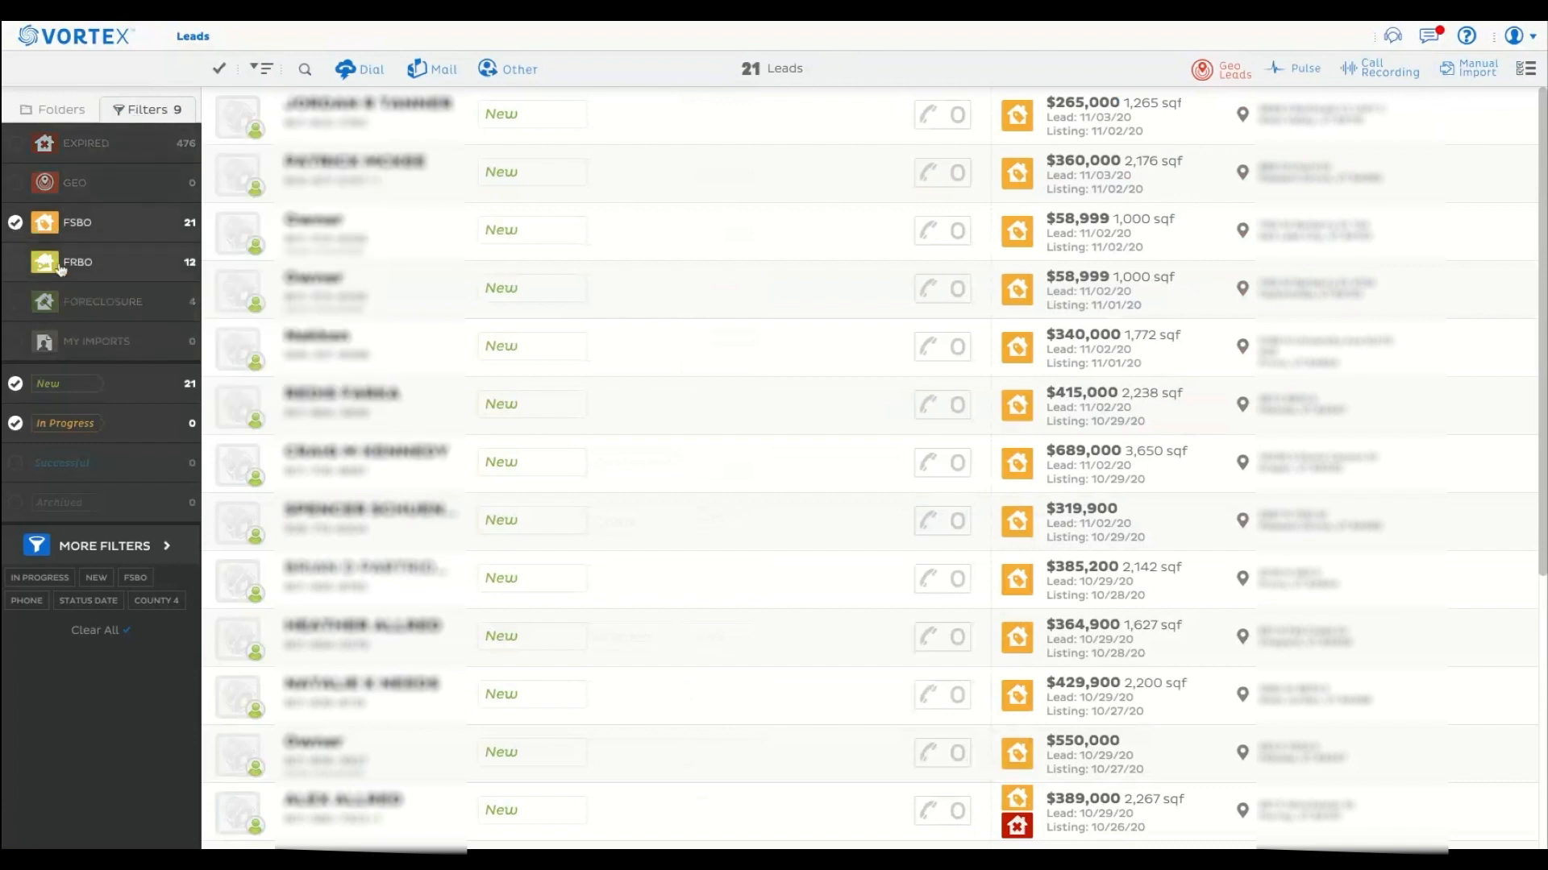
# Remove the In Progress status from First Contact - FSBO, set its status-change period to 3 weeks, and close without saving the changes.
pyautogui.click(101, 551)
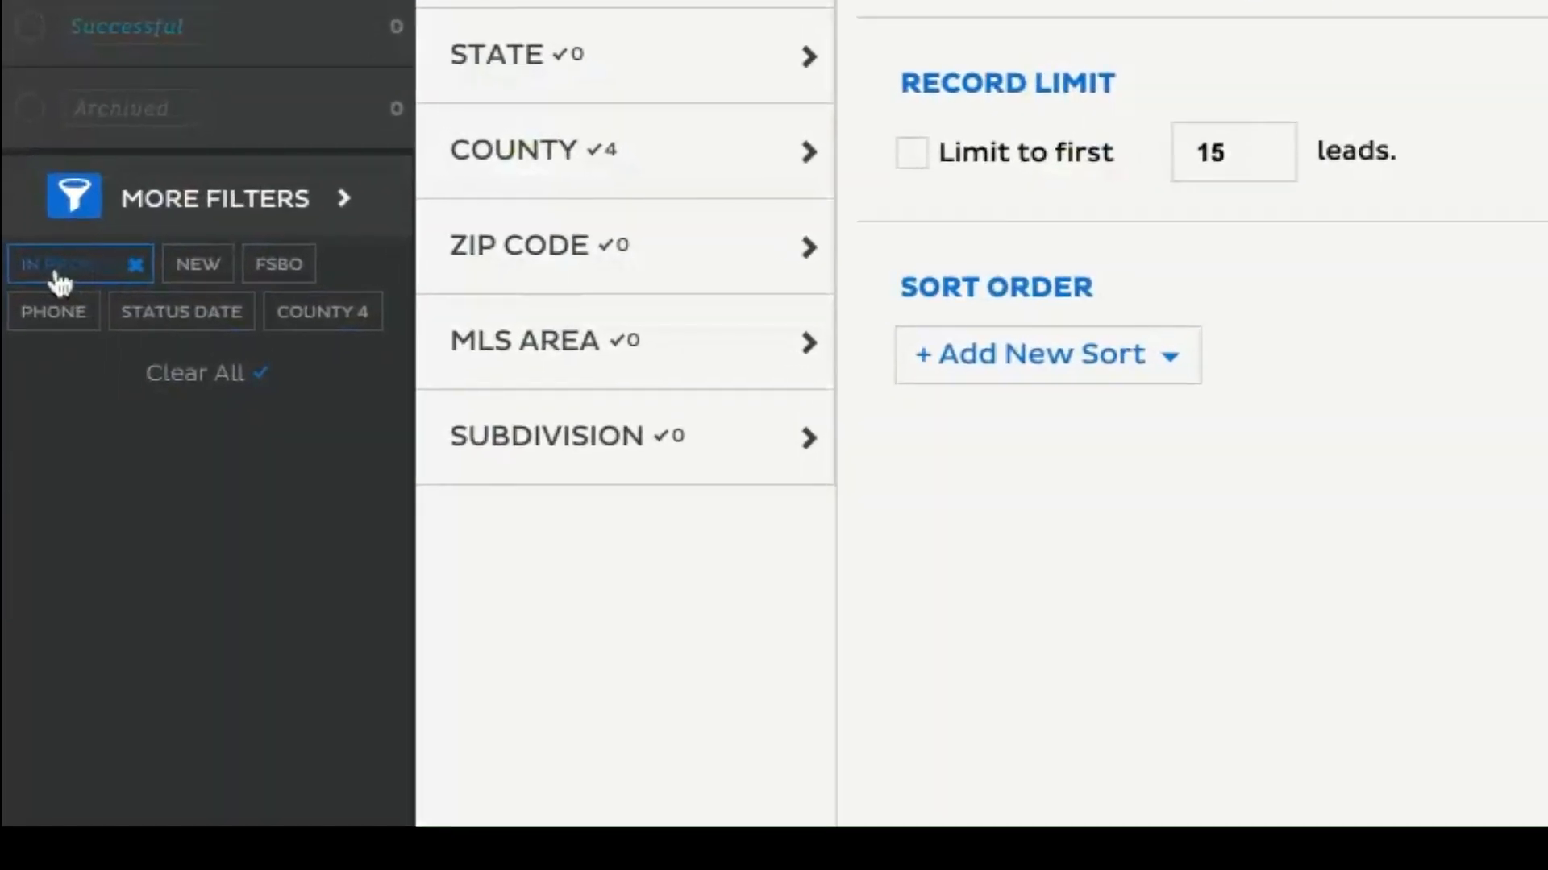
pyautogui.click(137, 270)
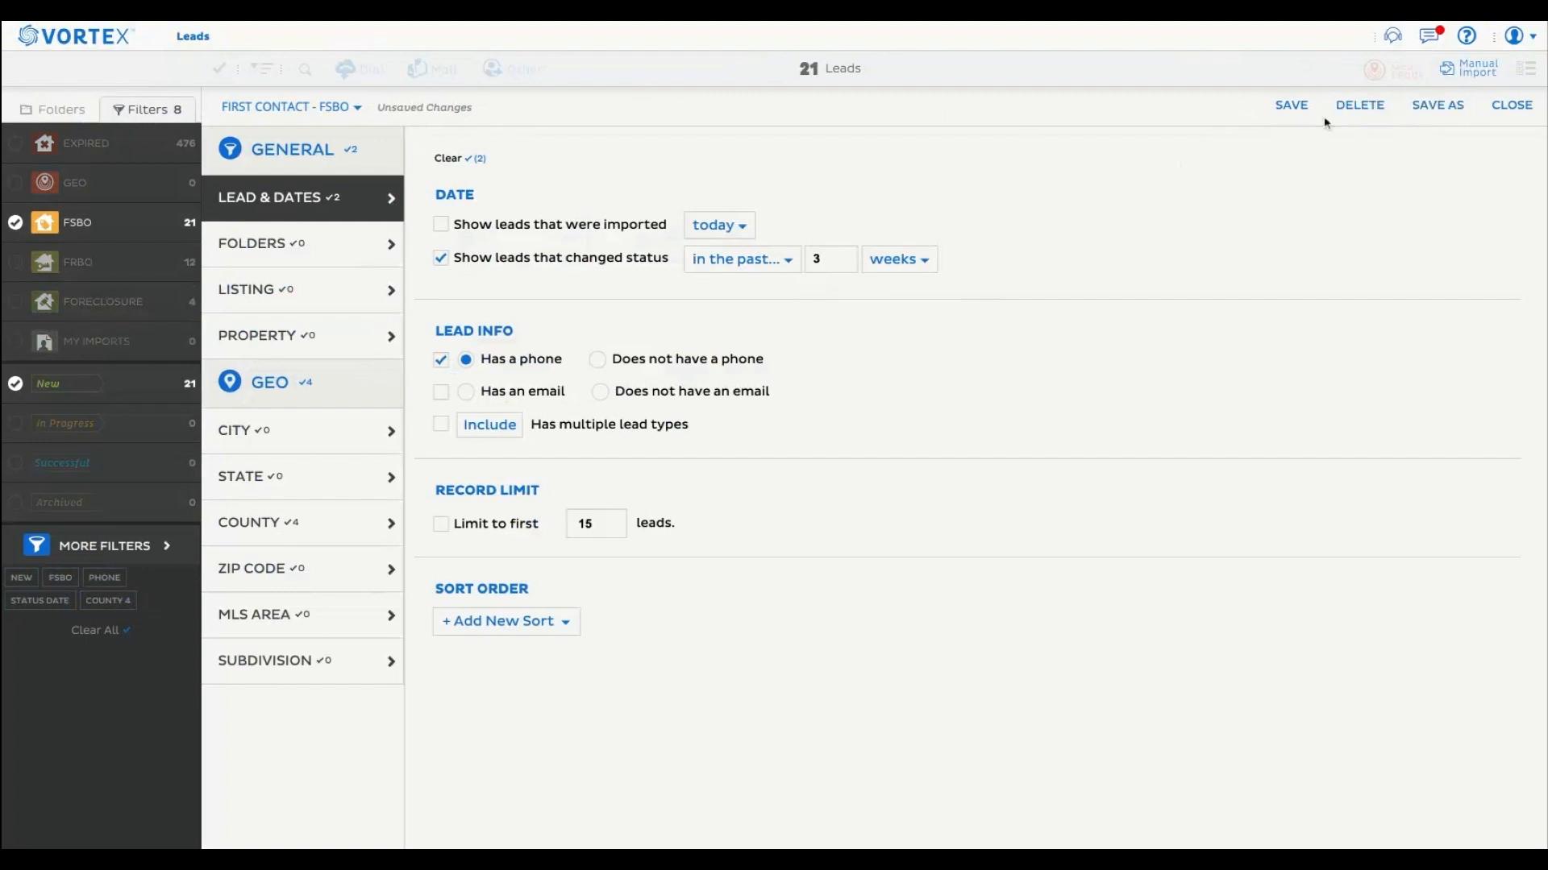
pyautogui.click(1512, 107)
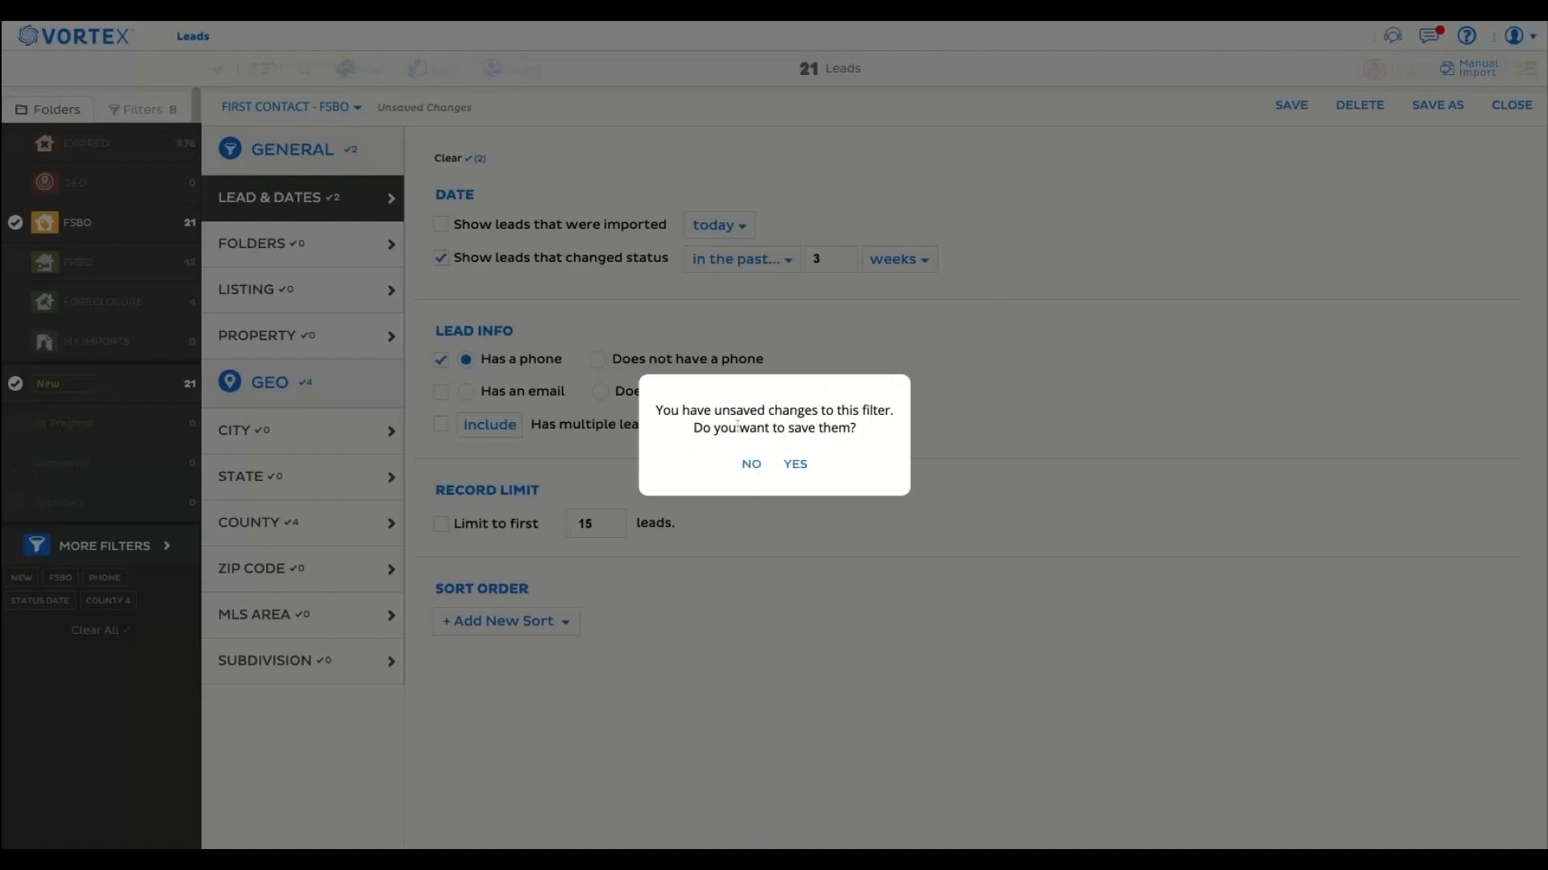
pyautogui.click(753, 475)
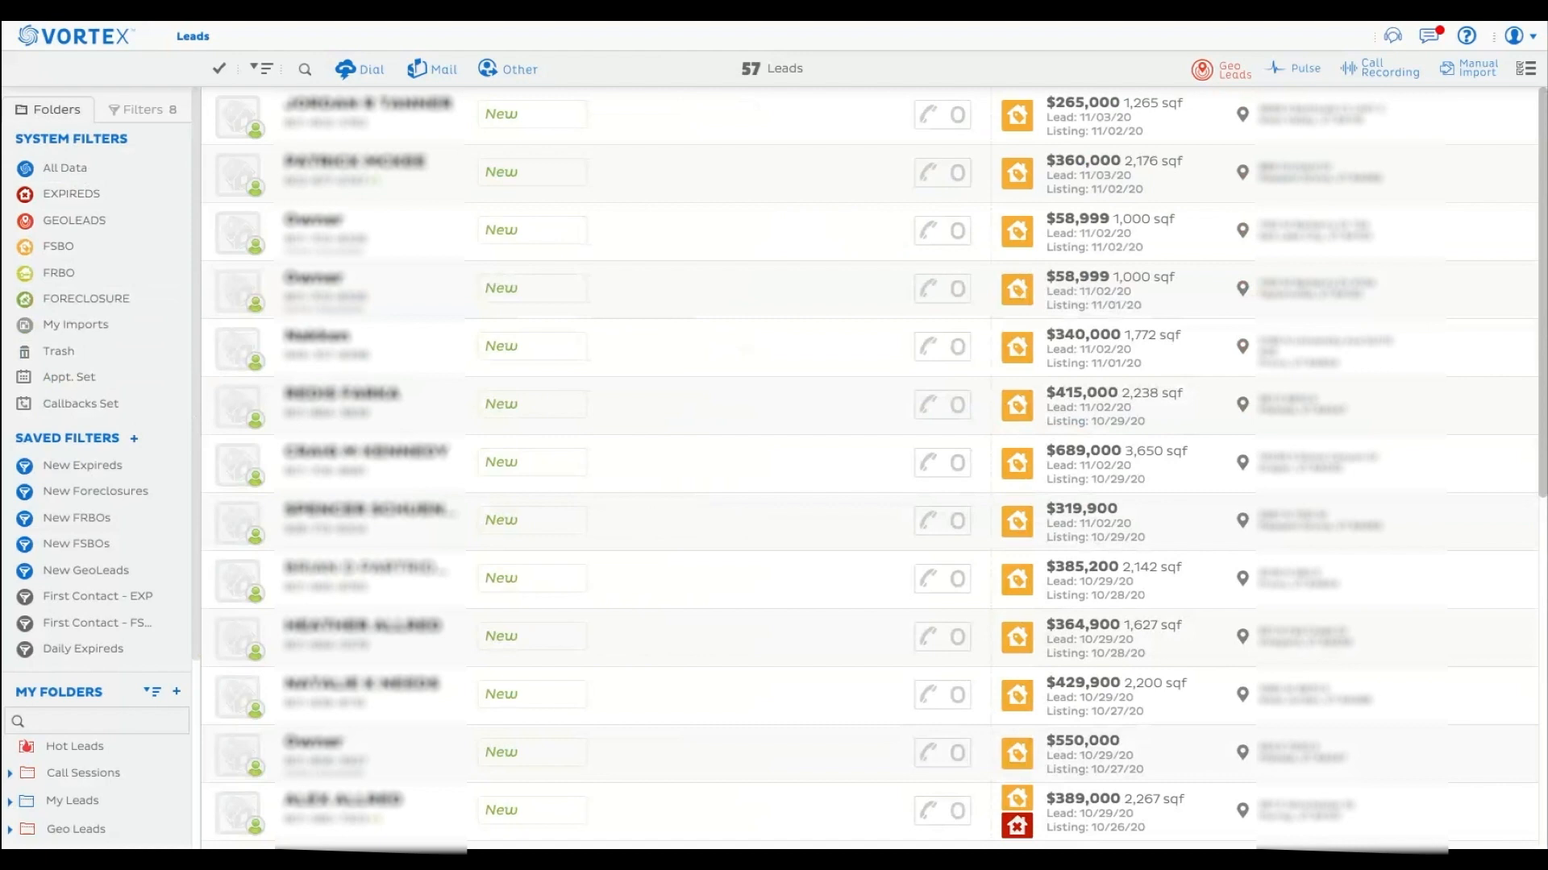
# Open the first lead in the First Contact - FSBO results and add it to Hot Leads.
pyautogui.scroll(-5, 180, 725)
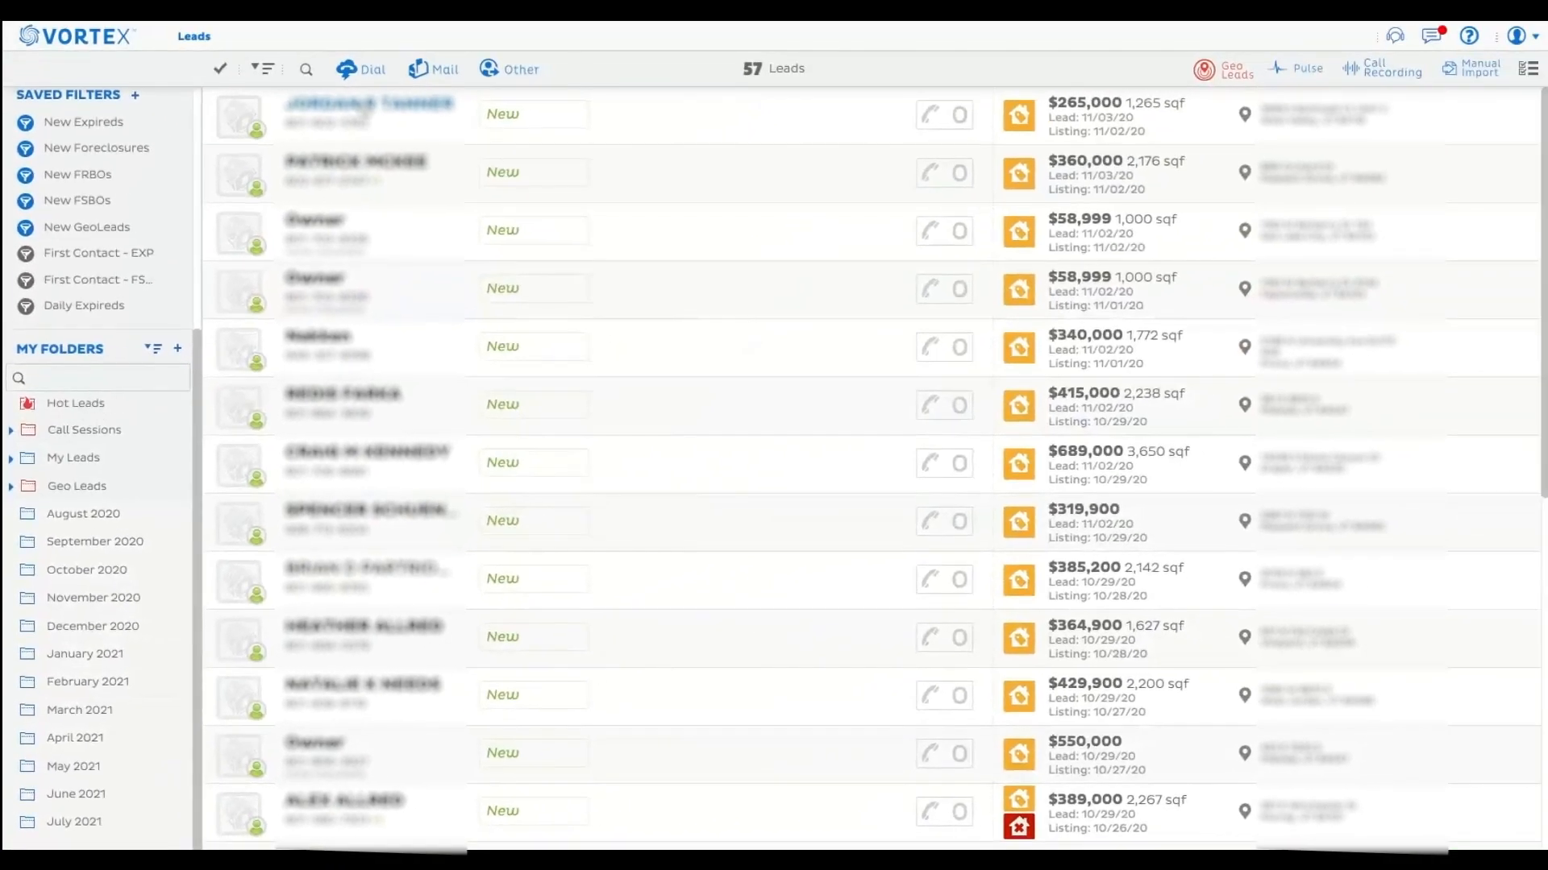
pyautogui.click(356, 105)
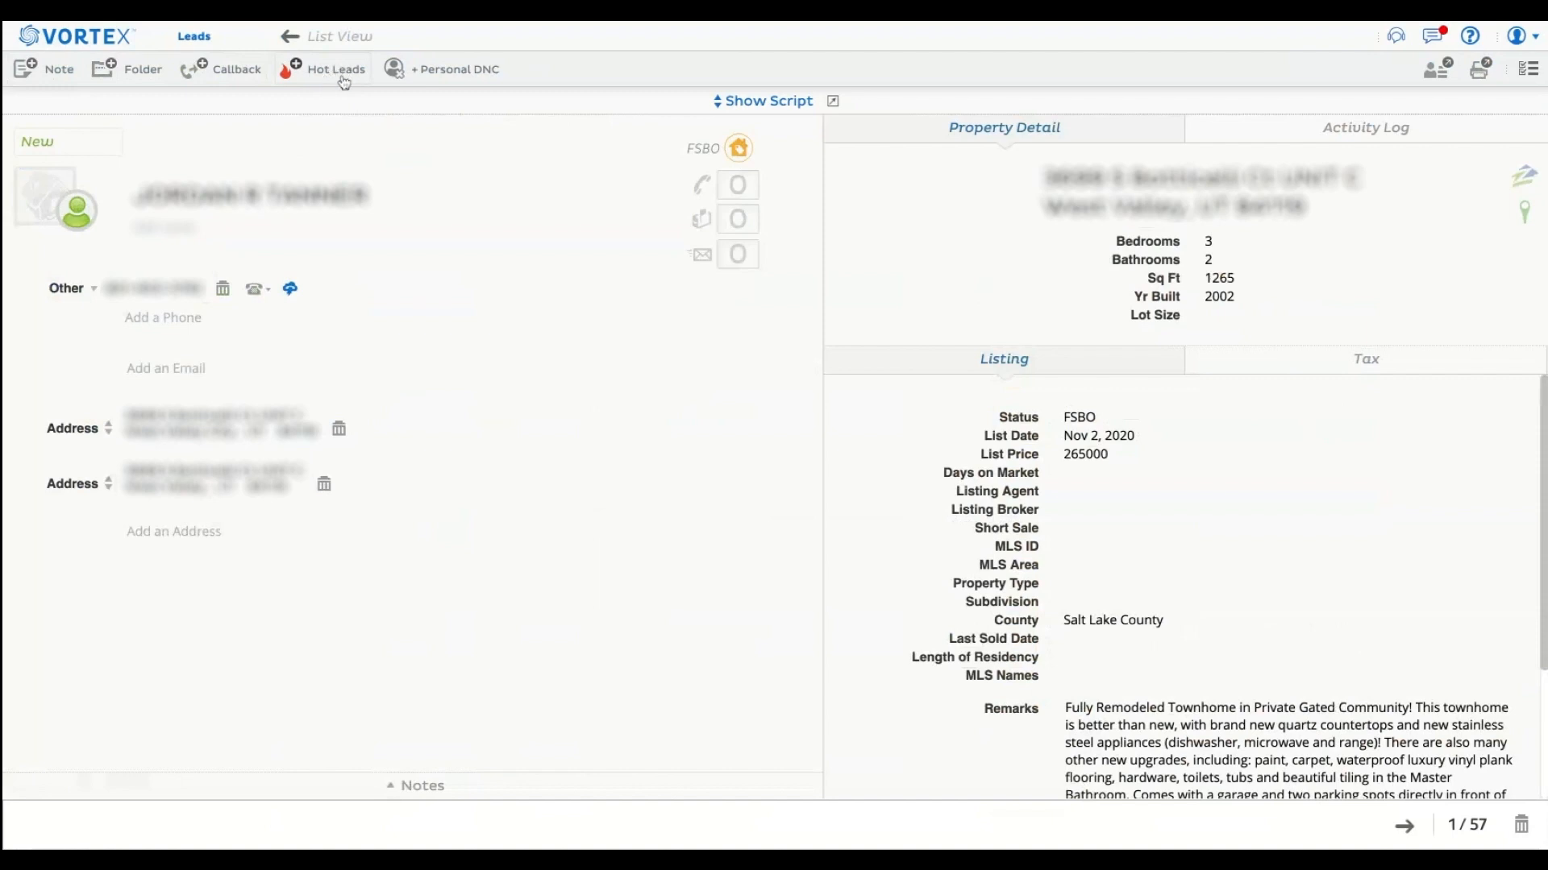
pyautogui.click(313, 79)
# Review the lead's folder assignments, view the new-folder form without creating a folder, and return to the lead list.
pyautogui.click(127, 77)
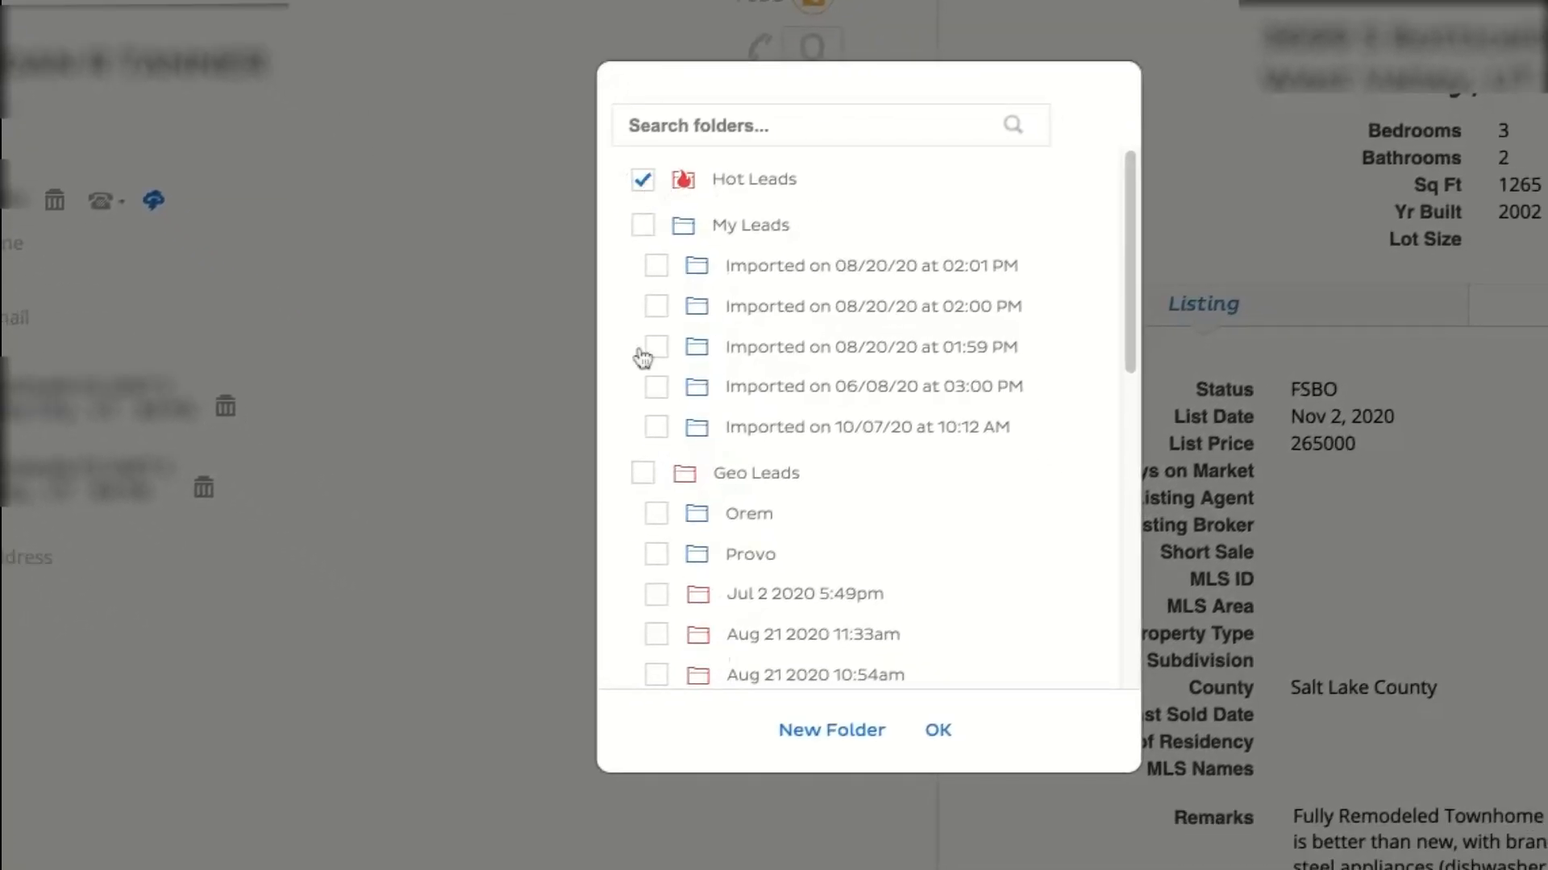
pyautogui.click(806, 732)
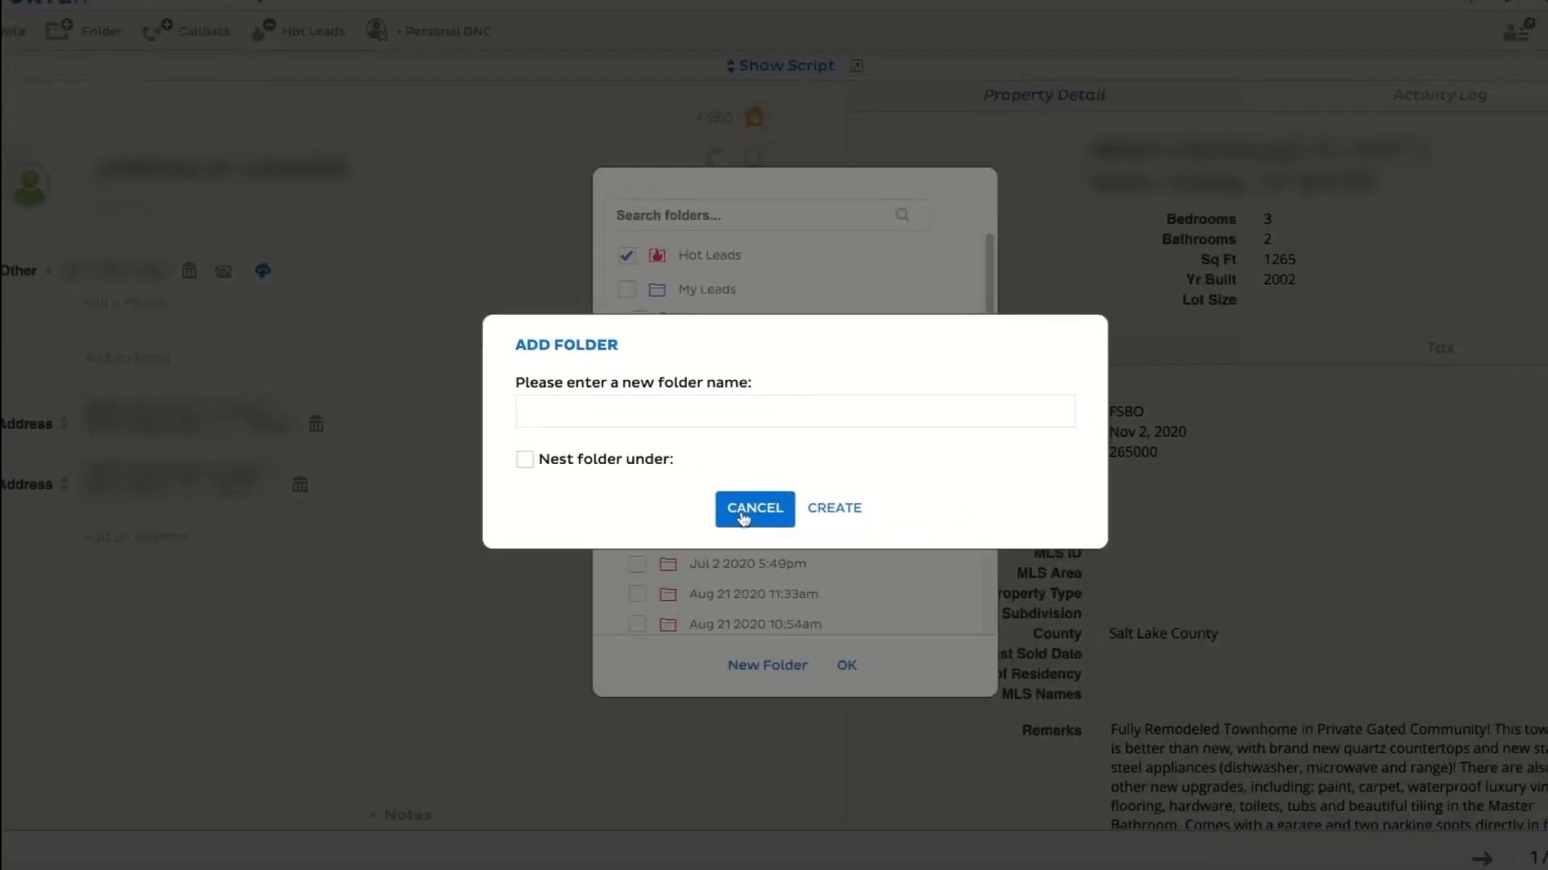
pyautogui.click(746, 516)
pyautogui.click(850, 667)
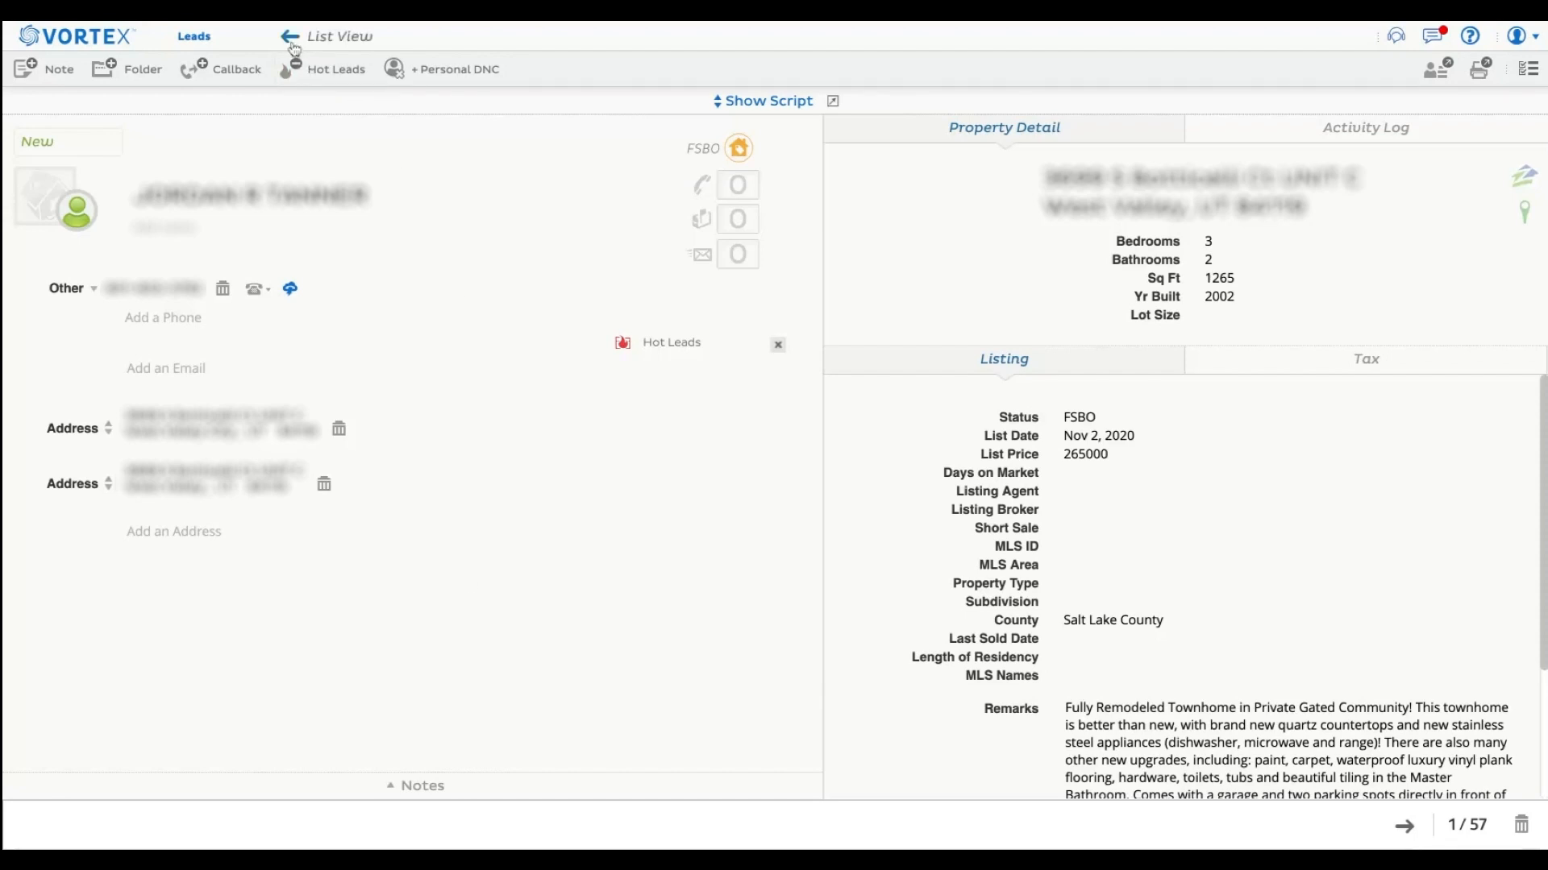
pyautogui.click(292, 40)
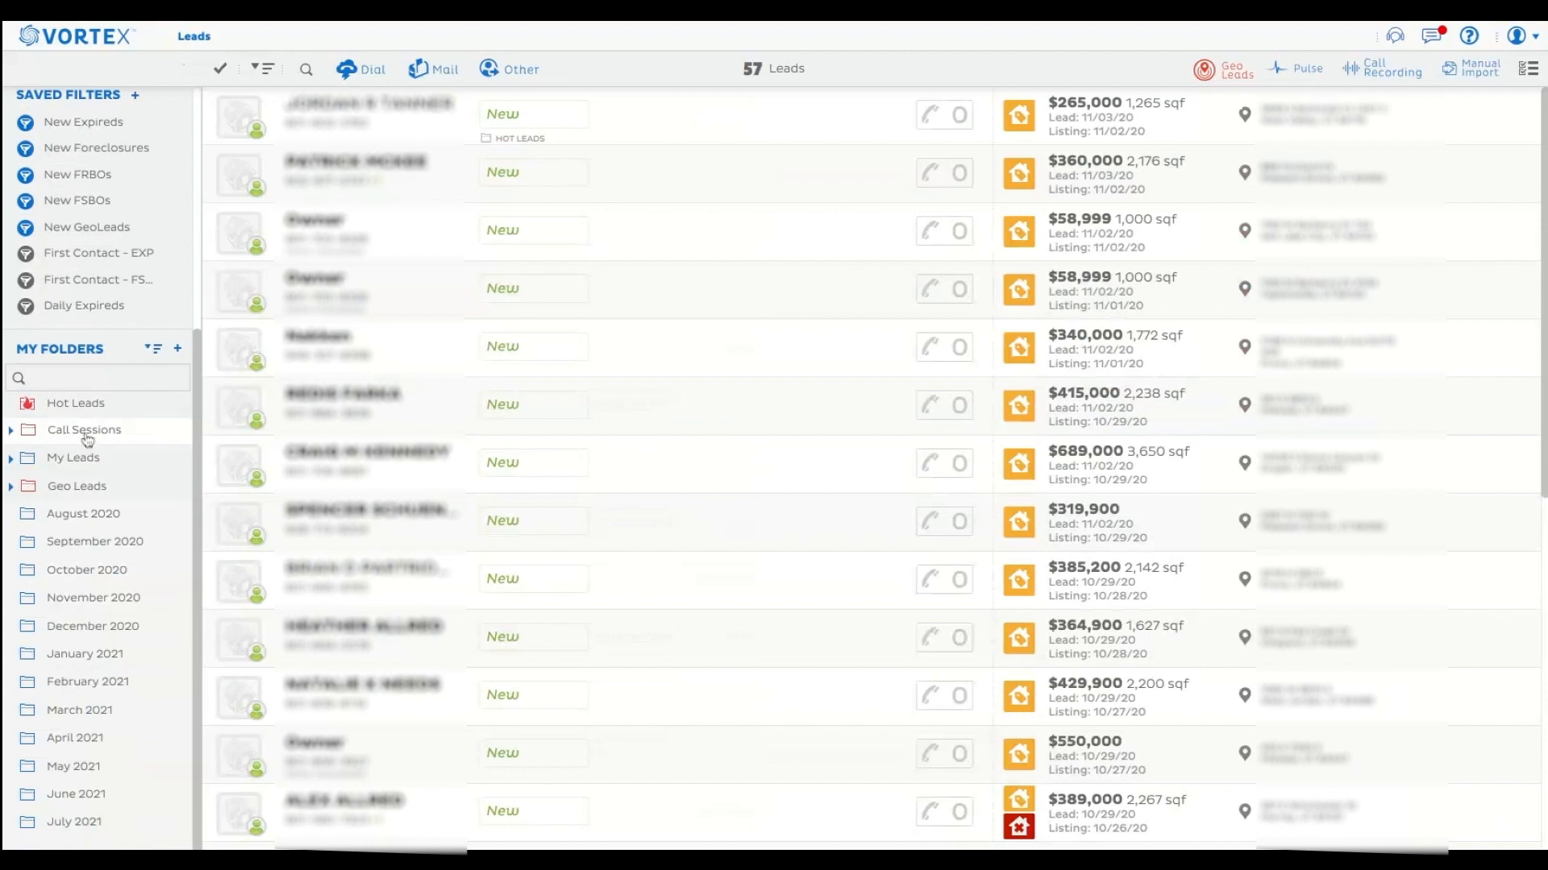
# Expand the Call Sessions folder, examine its dated session subfolders, and collapse it again.
pyautogui.click(11, 432)
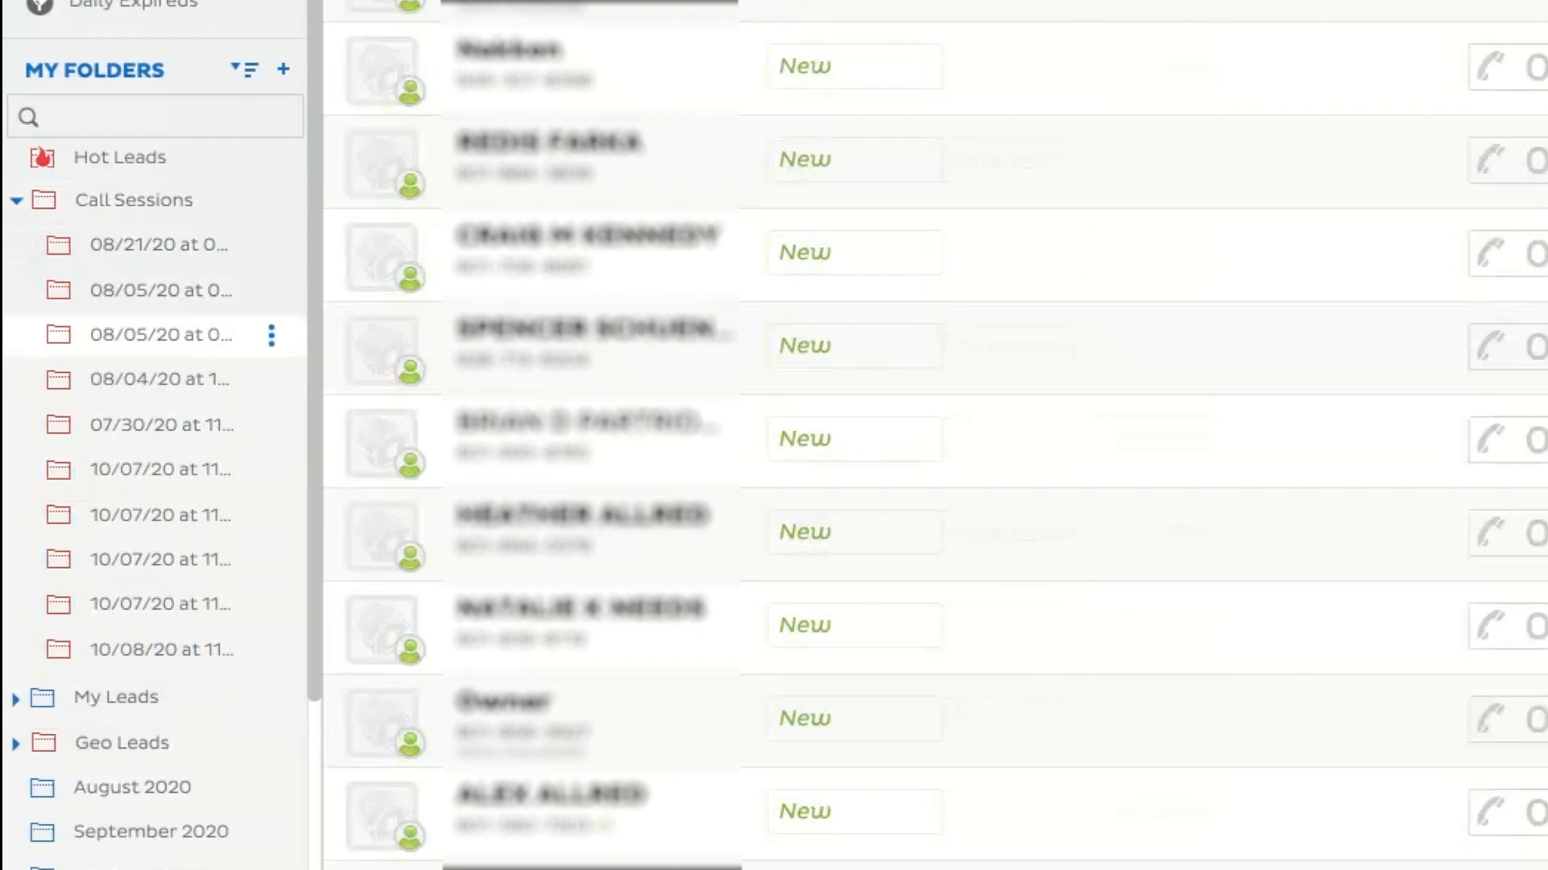
pyautogui.click(17, 202)
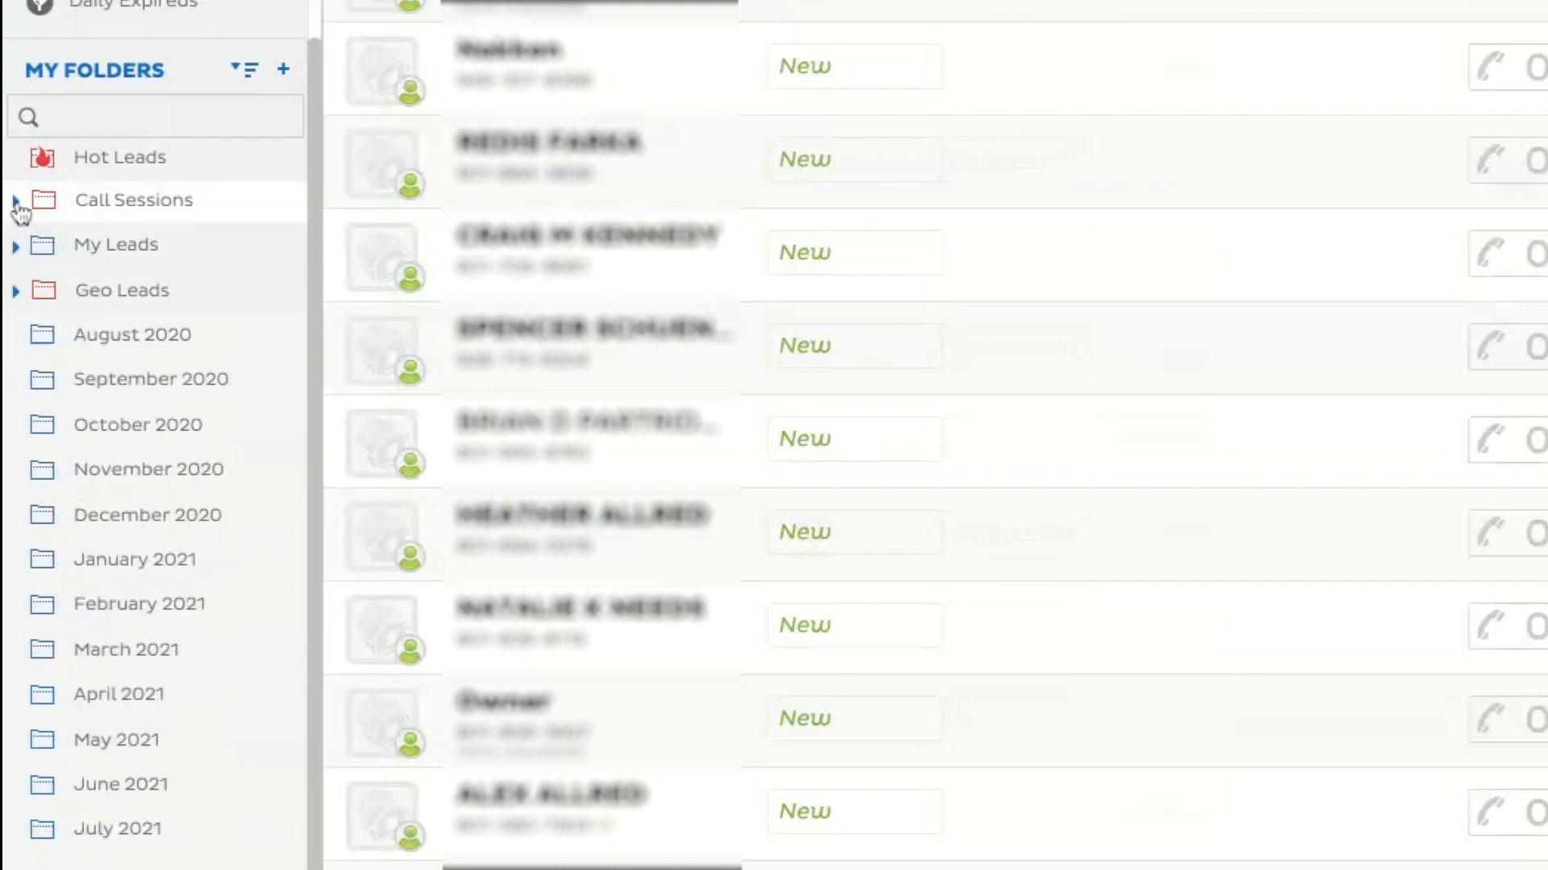
pyautogui.click(16, 203)
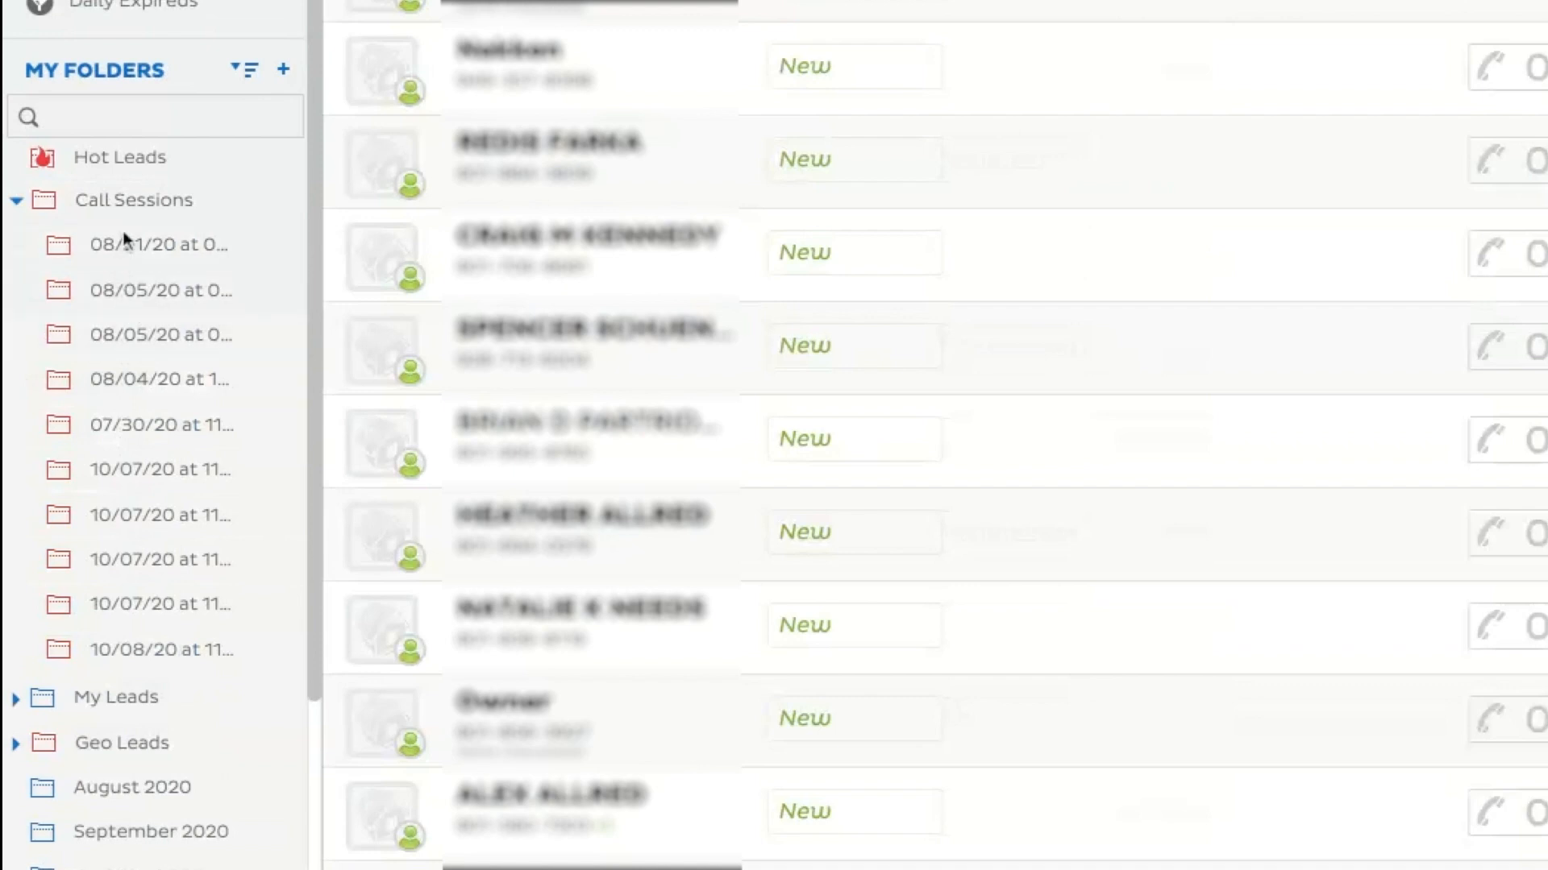
pyautogui.click(15, 203)
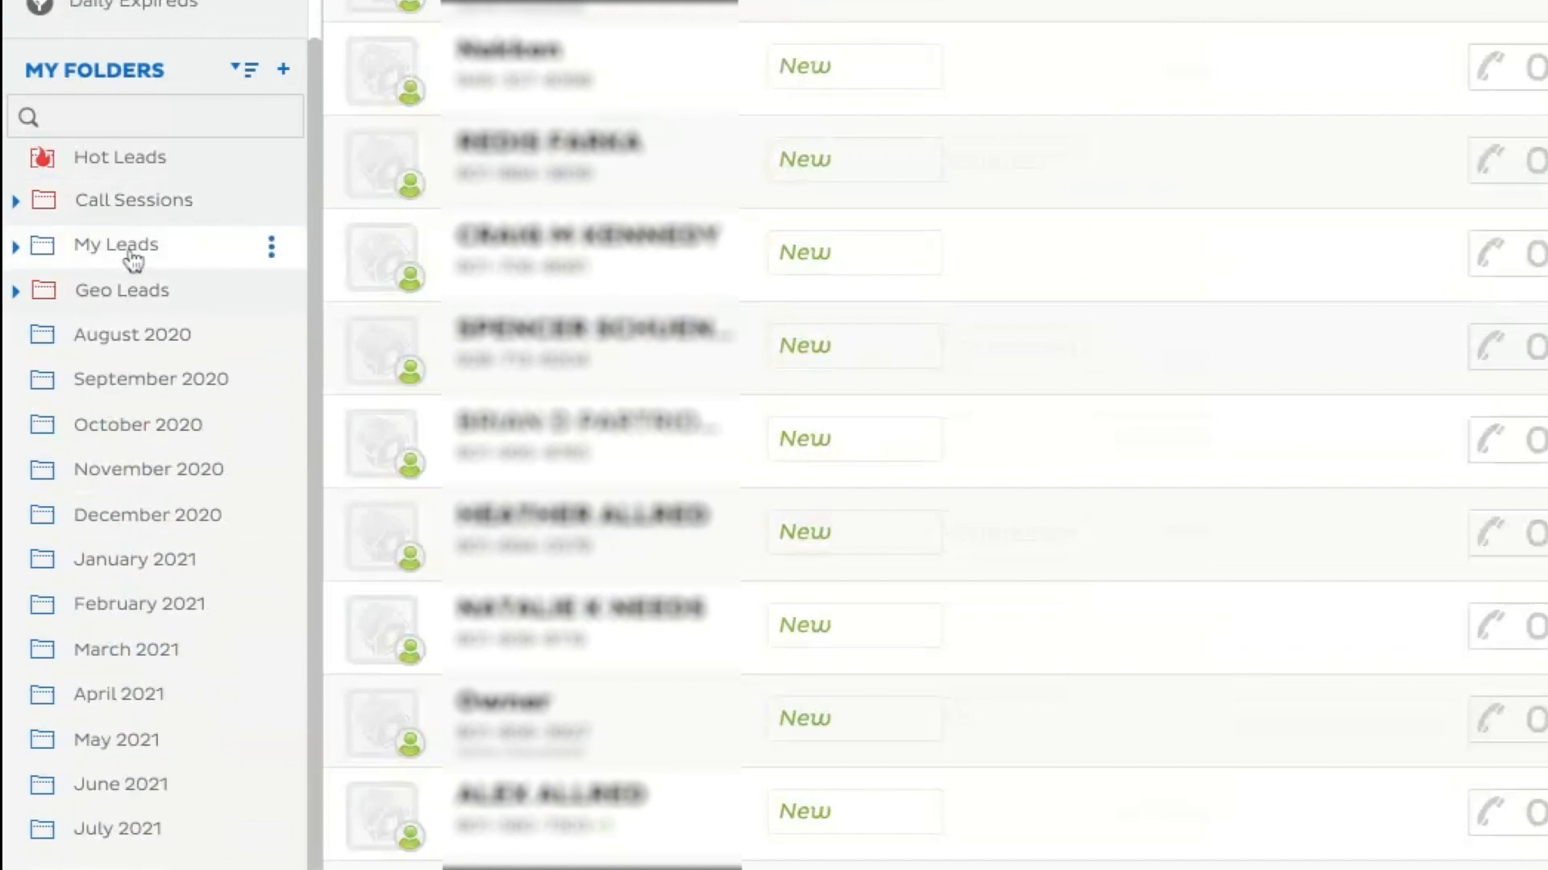
# Expand the My Leads folder and widen the sidebar until the full names of the imported folders fit.
pyautogui.scroll(2, 129, 254)
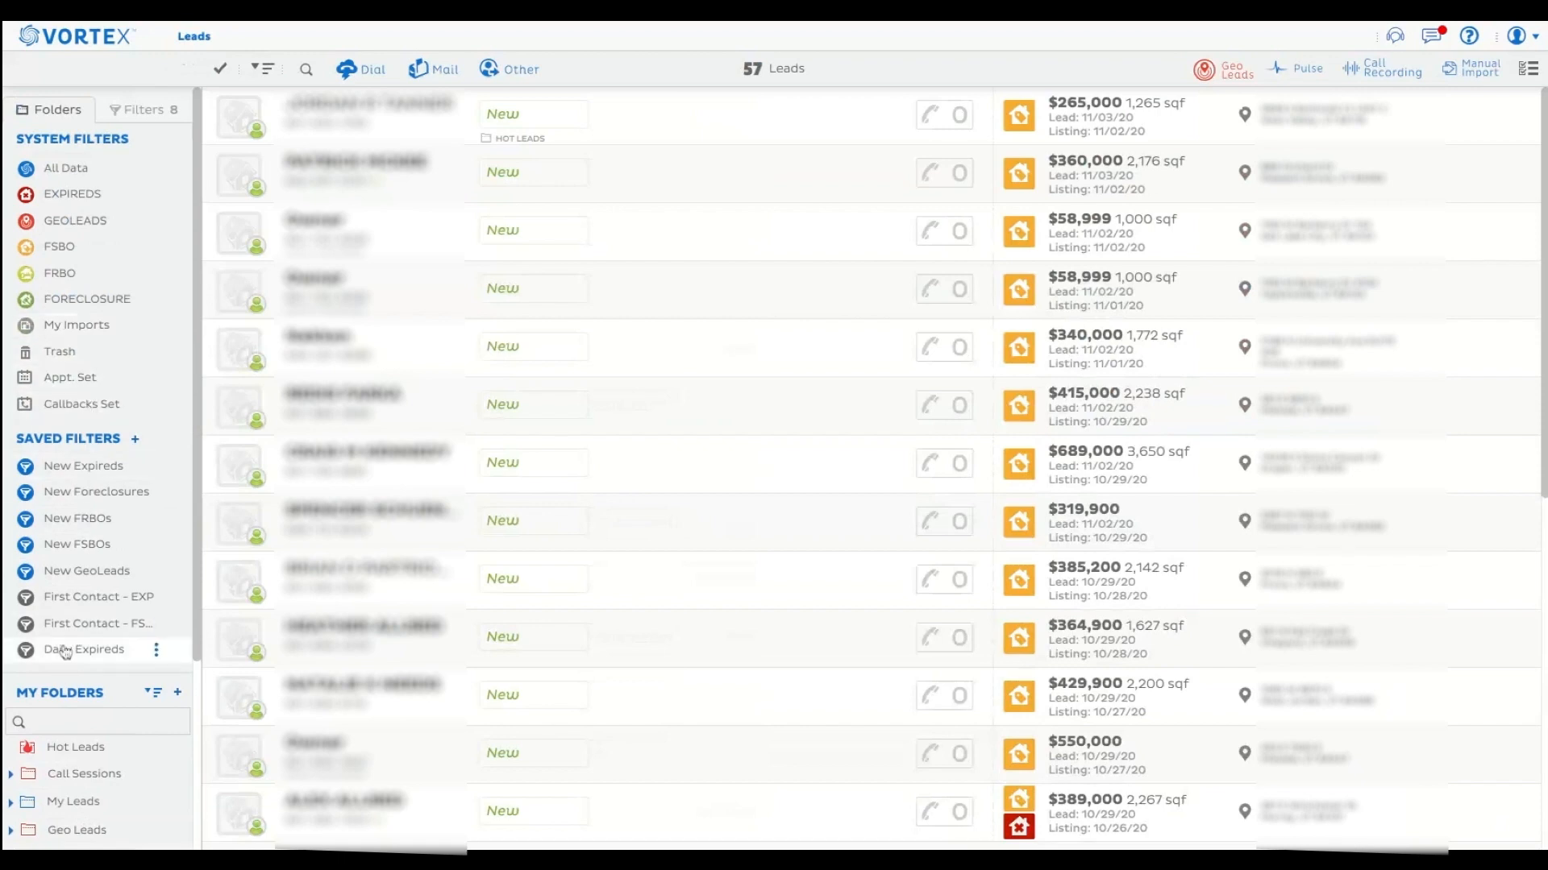
pyautogui.scroll(-2, 64, 652)
pyautogui.click(11, 636)
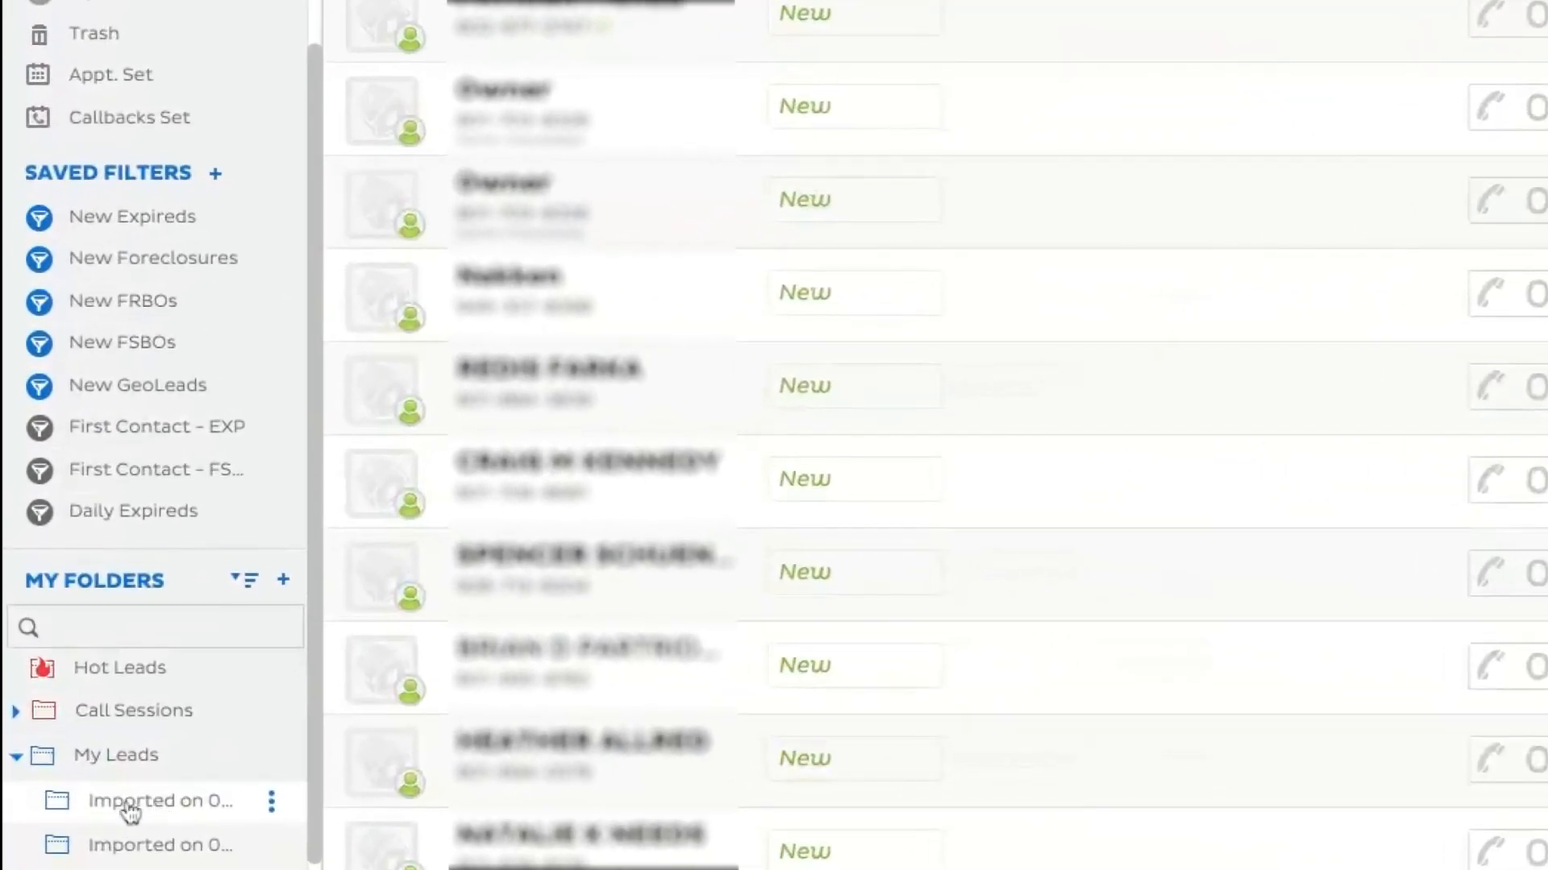
pyautogui.moveTo(323, 750); pyautogui.dragTo(506, 751)
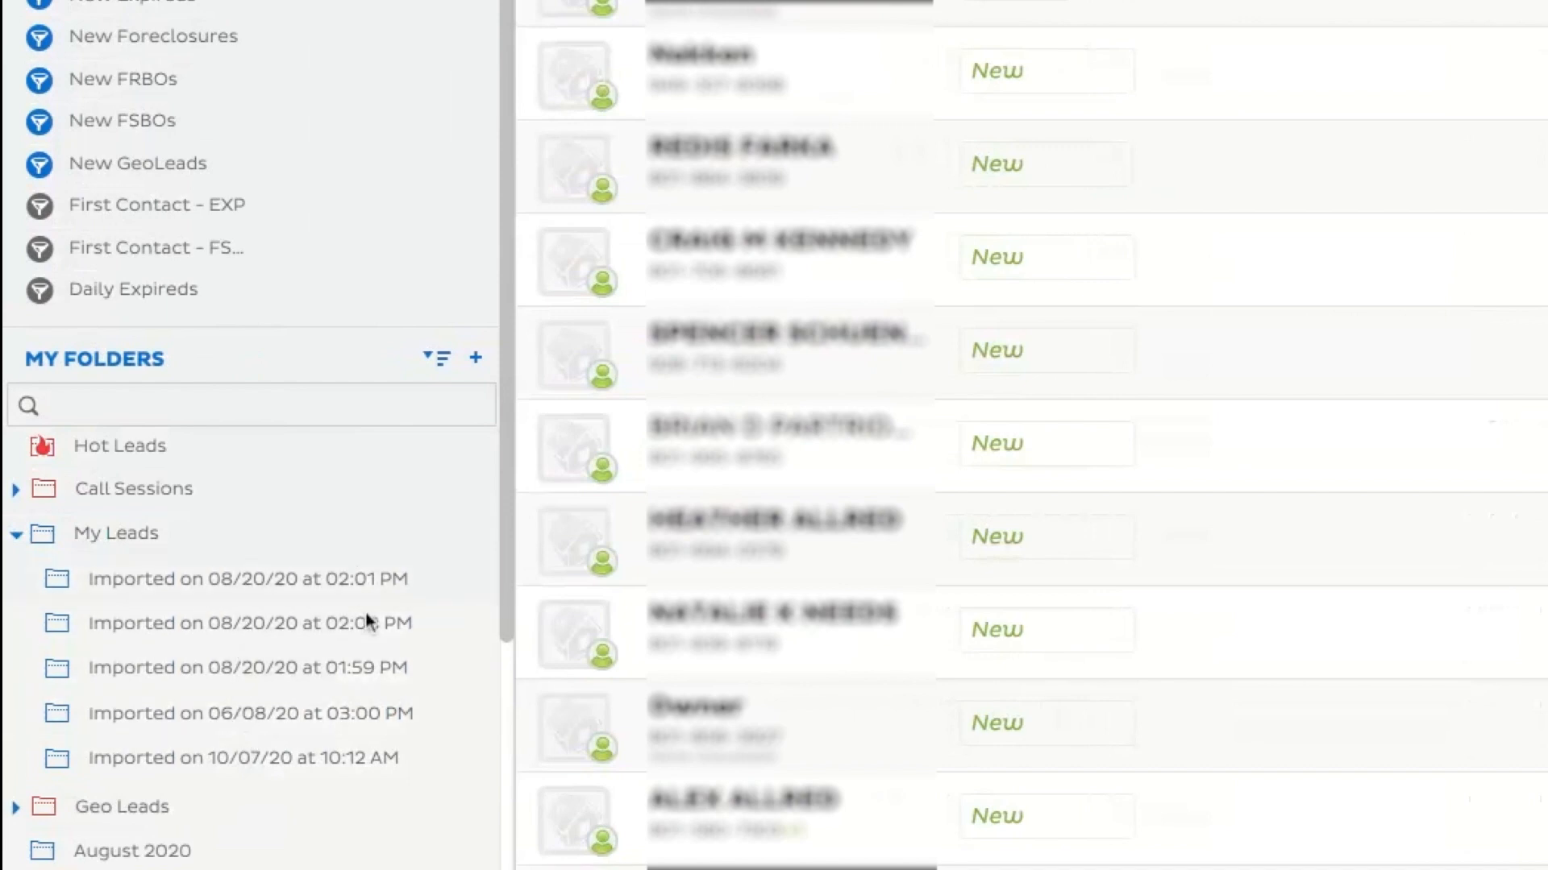
# Rename the My Leads subfolder "Imported on 10/07/20 at 10:12 AM" as "Sphere of Influence".
pyautogui.click(272, 776)
pyautogui.click(464, 764)
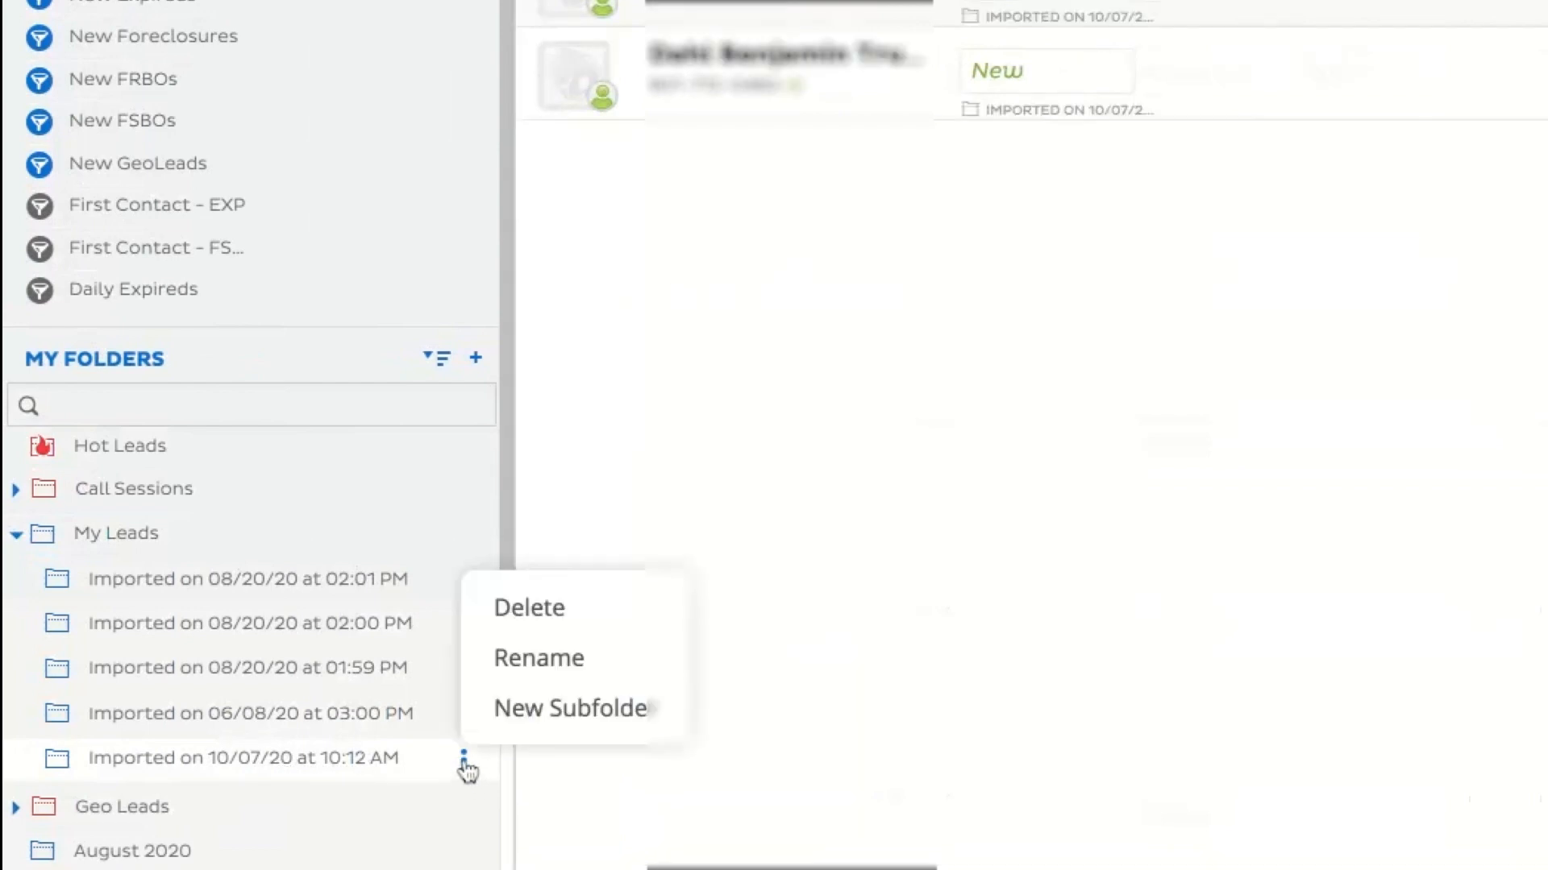
pyautogui.click(518, 663)
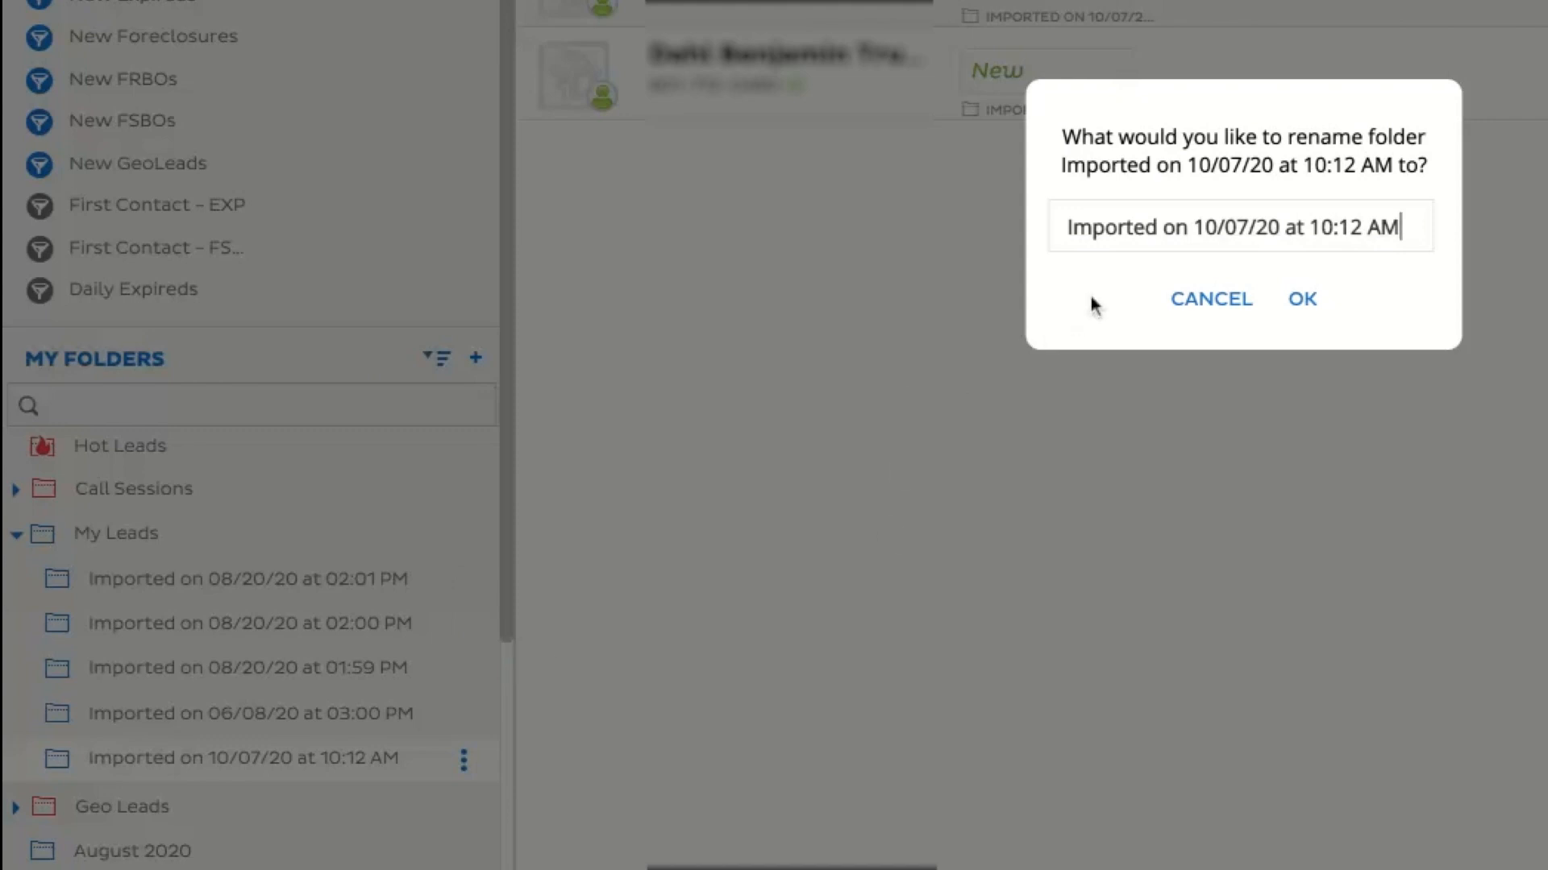
pyautogui.tripleClick(1132, 229)
pyautogui.write('Sh')
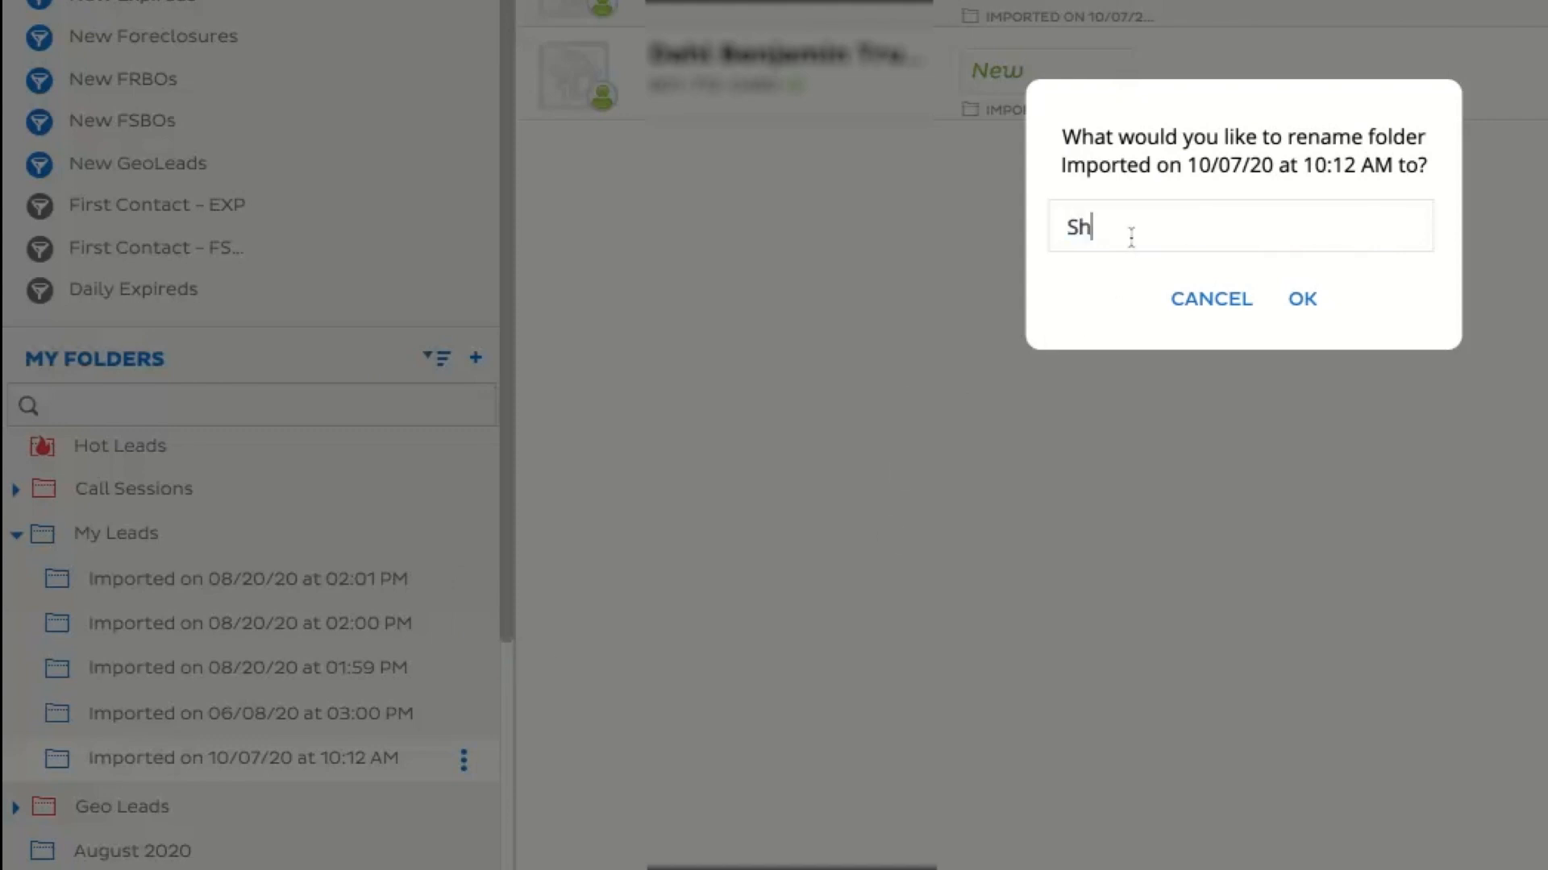
pyautogui.press('BackSpace')
pyautogui.write('phere of Influence')
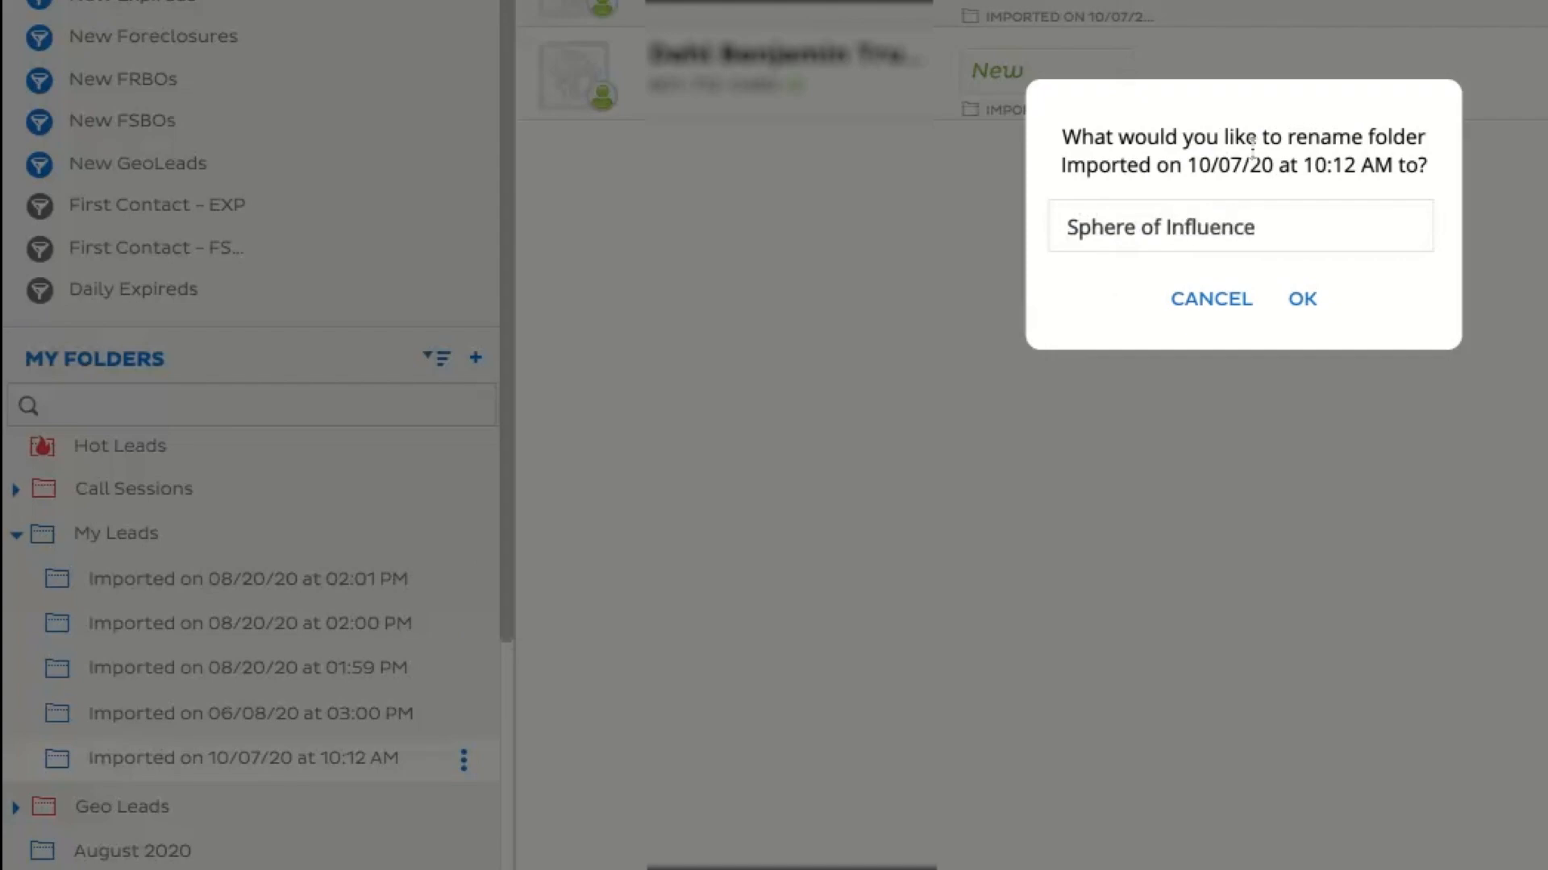
pyautogui.click(1301, 299)
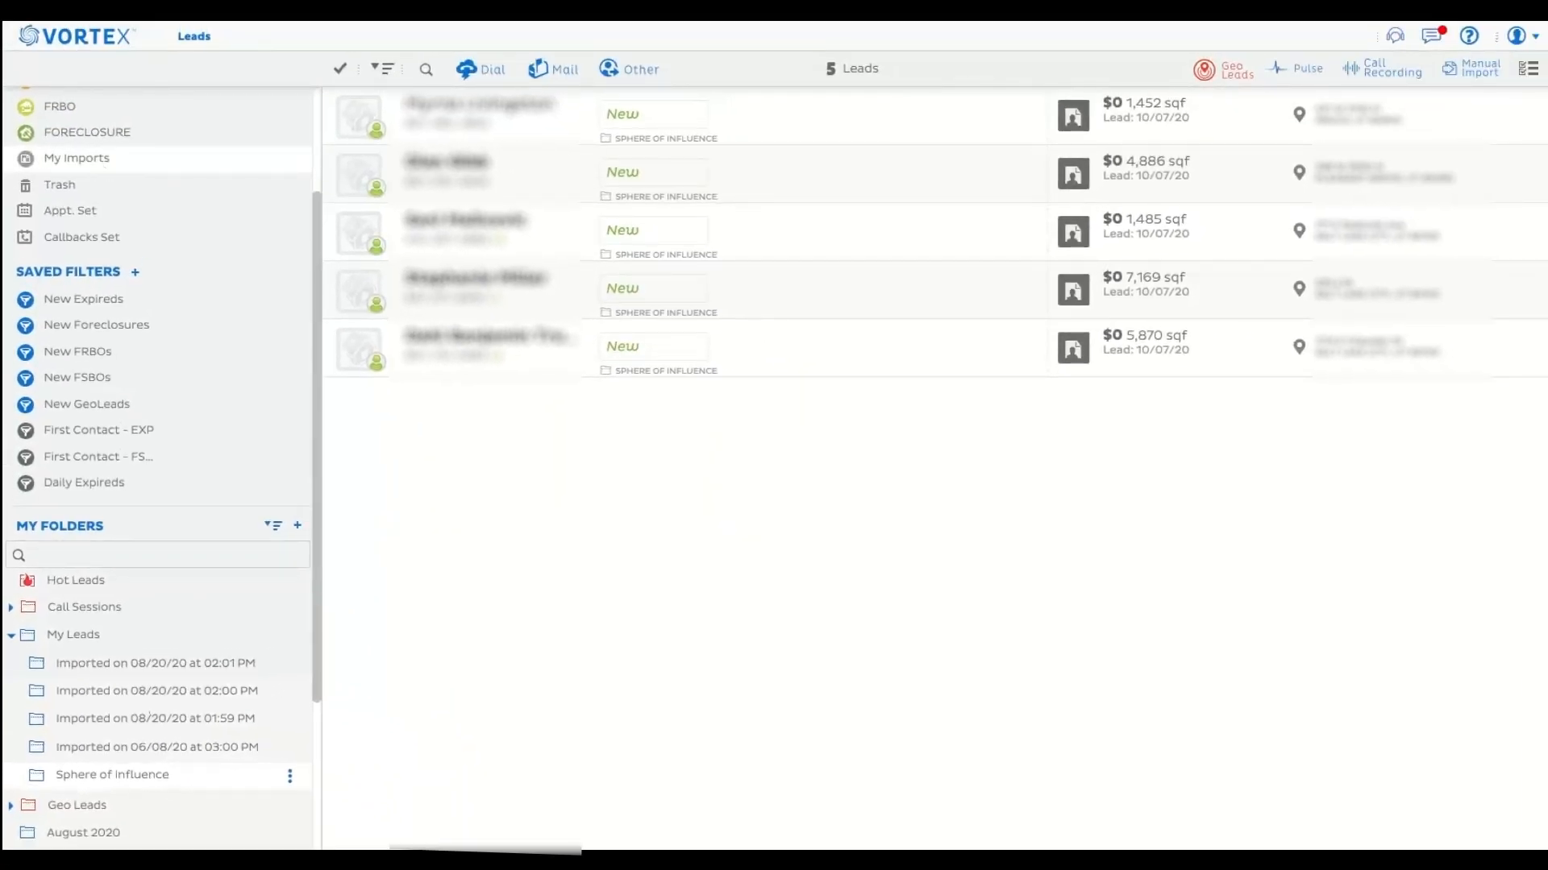
# Collapse the My Leads folder and expand Geo Leads to examine its subfolders.
pyautogui.scroll(1, 105, 165)
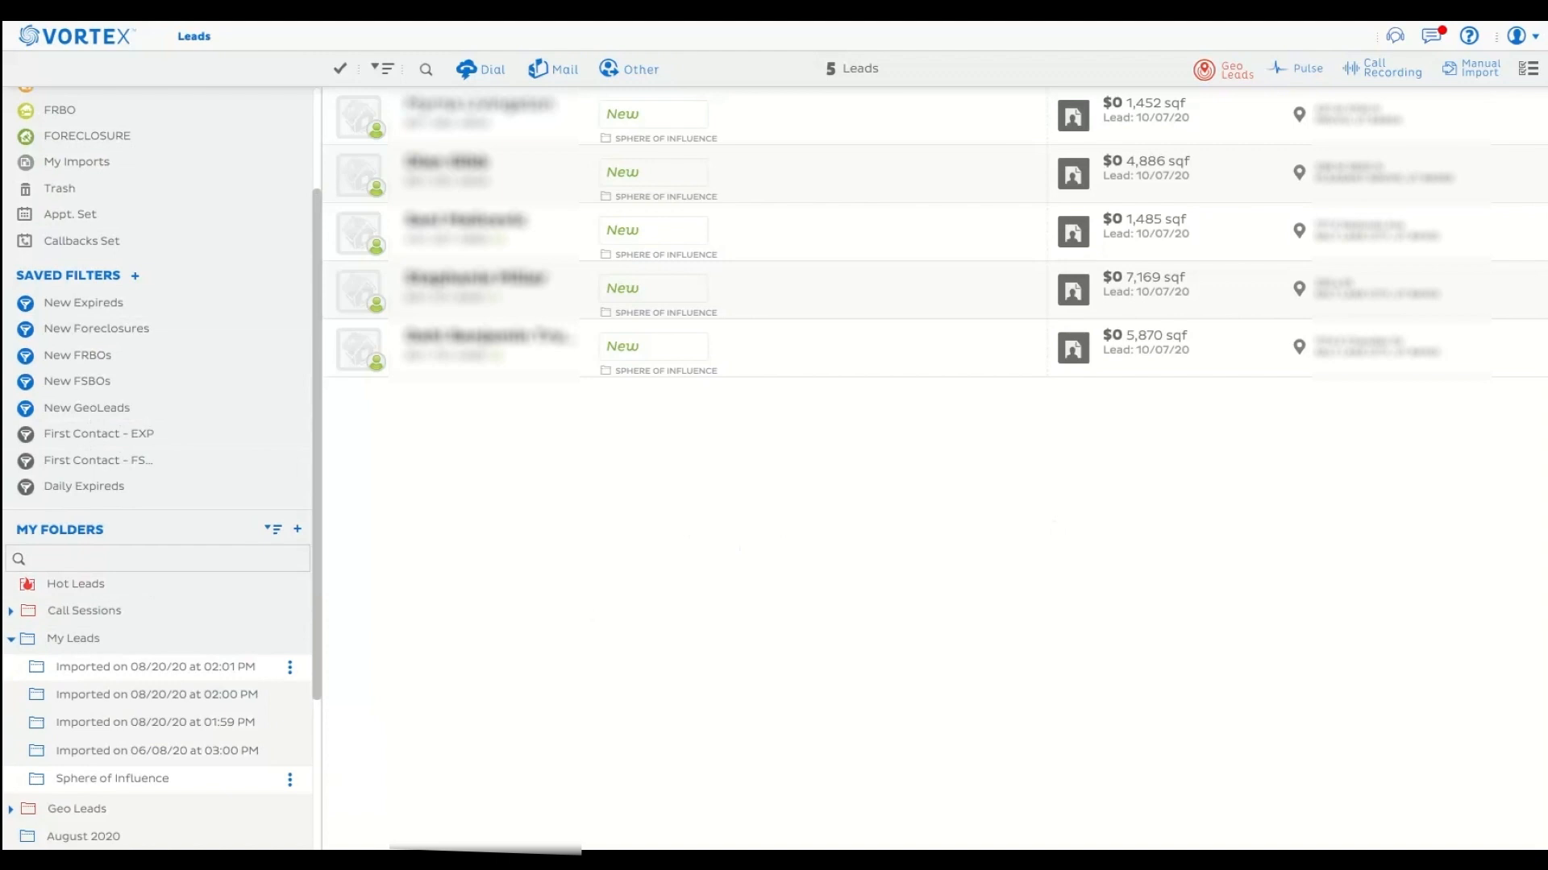
pyautogui.moveTo(317, 592); pyautogui.dragTo(322, 758)
pyautogui.click(10, 380)
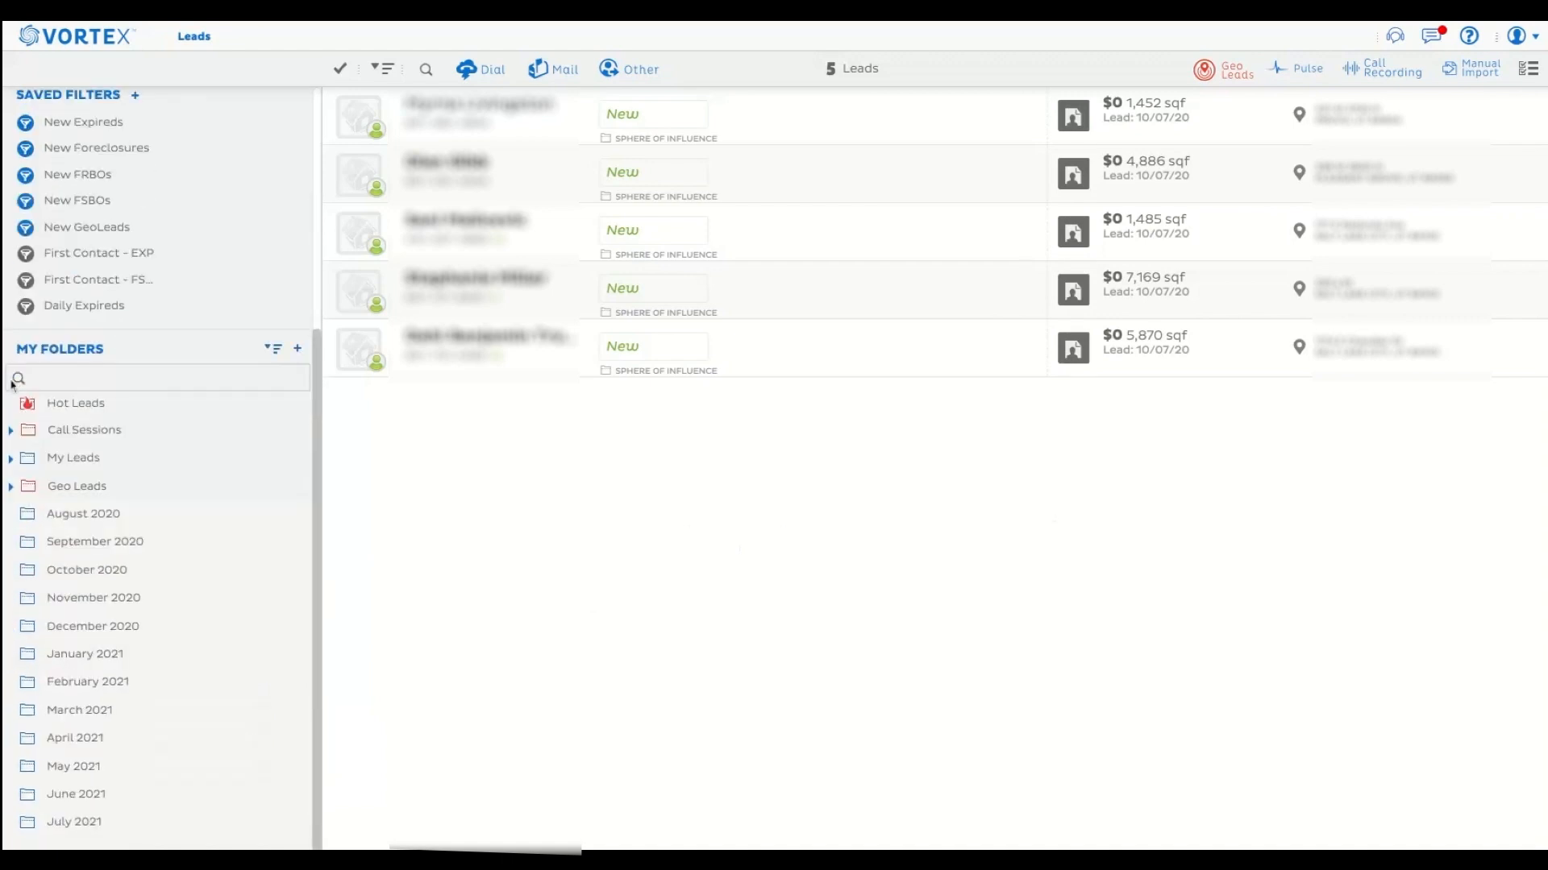
pyautogui.click(11, 486)
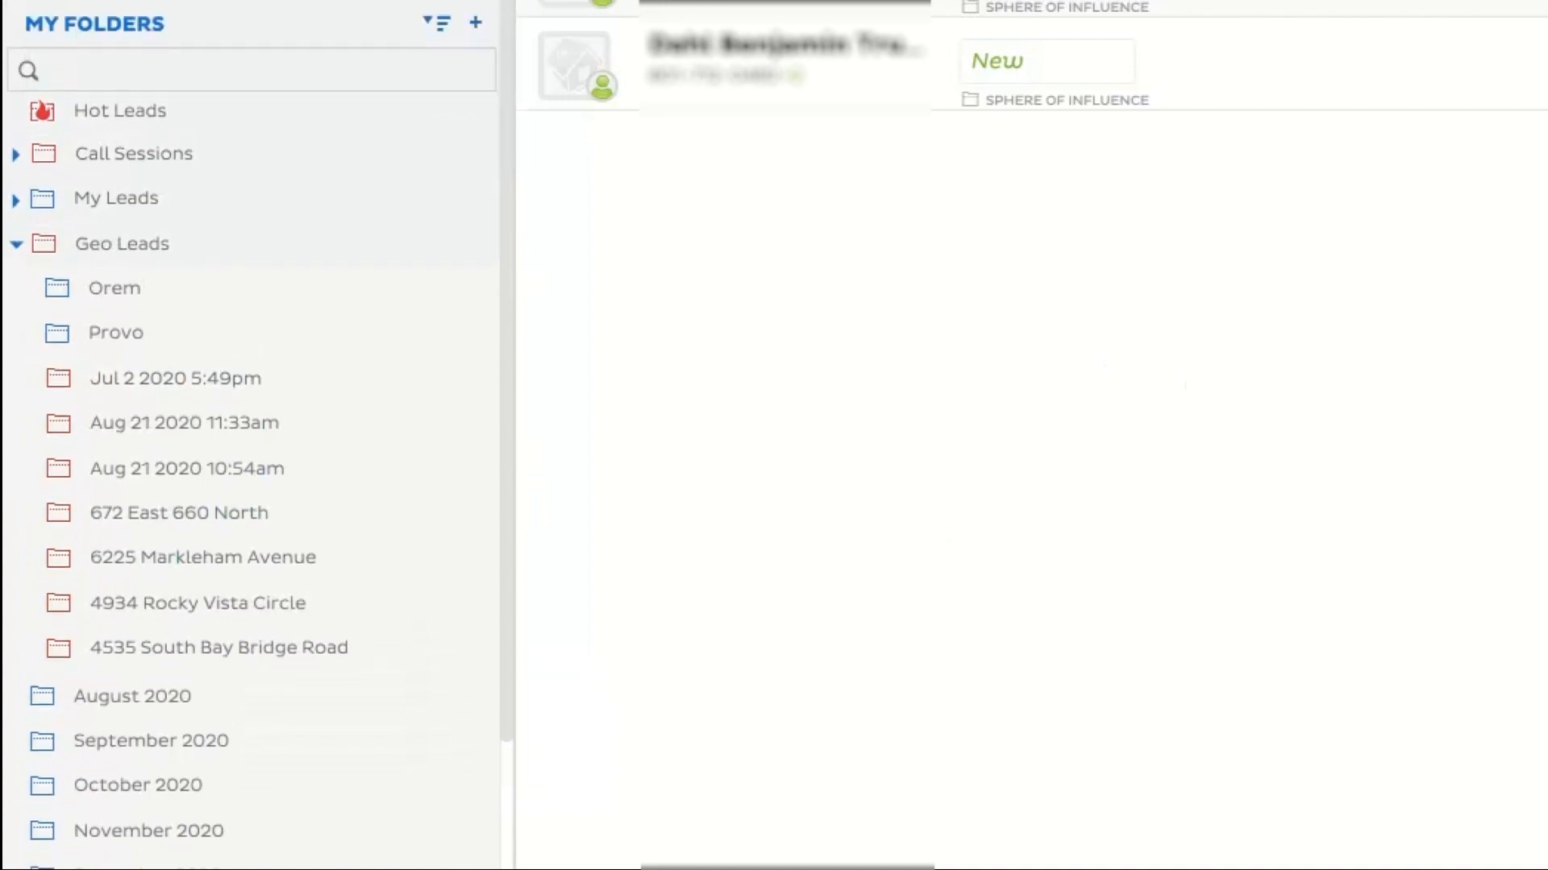
# Open the first address-named subfolder under Geo Leads to view the leads it contains.
pyautogui.scroll(8, 249, 435)
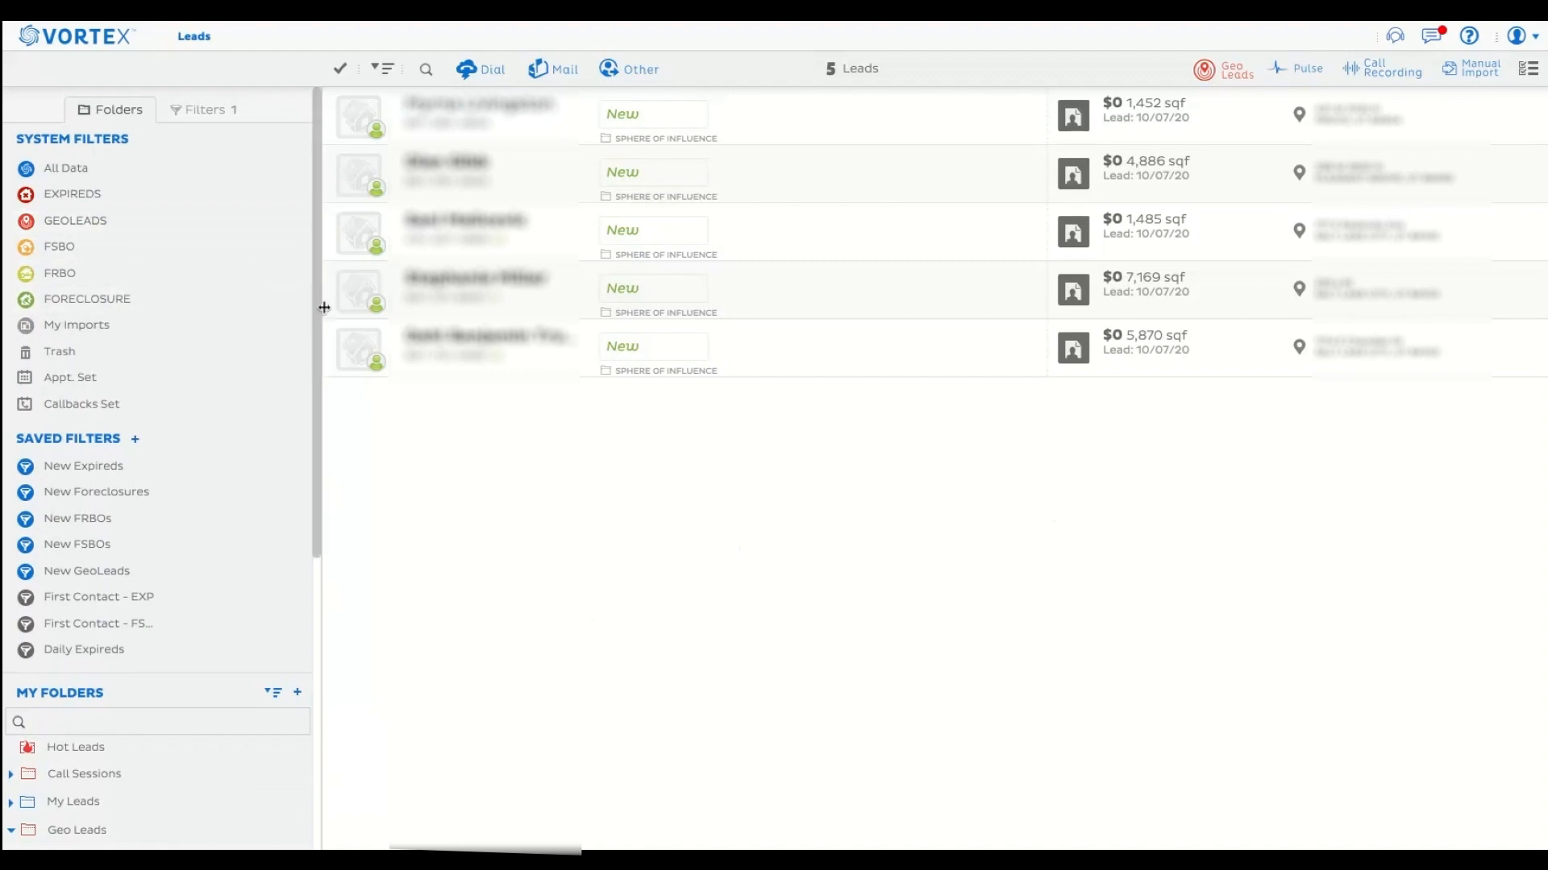
pyautogui.scroll(-3, 319, 307)
pyautogui.scroll(-5, 319, 305)
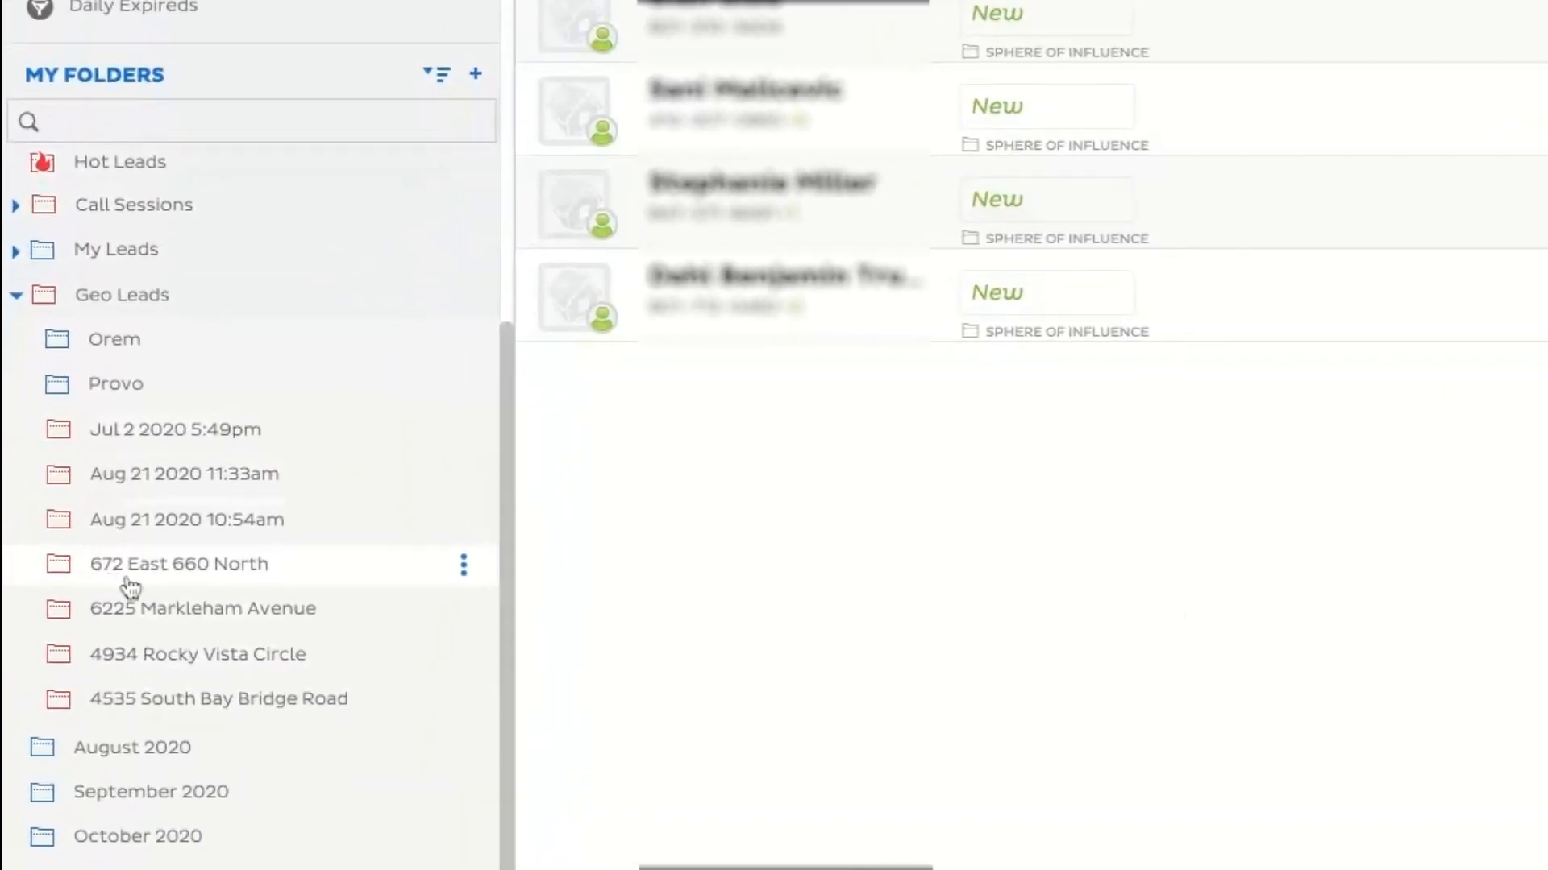
pyautogui.click(219, 588)
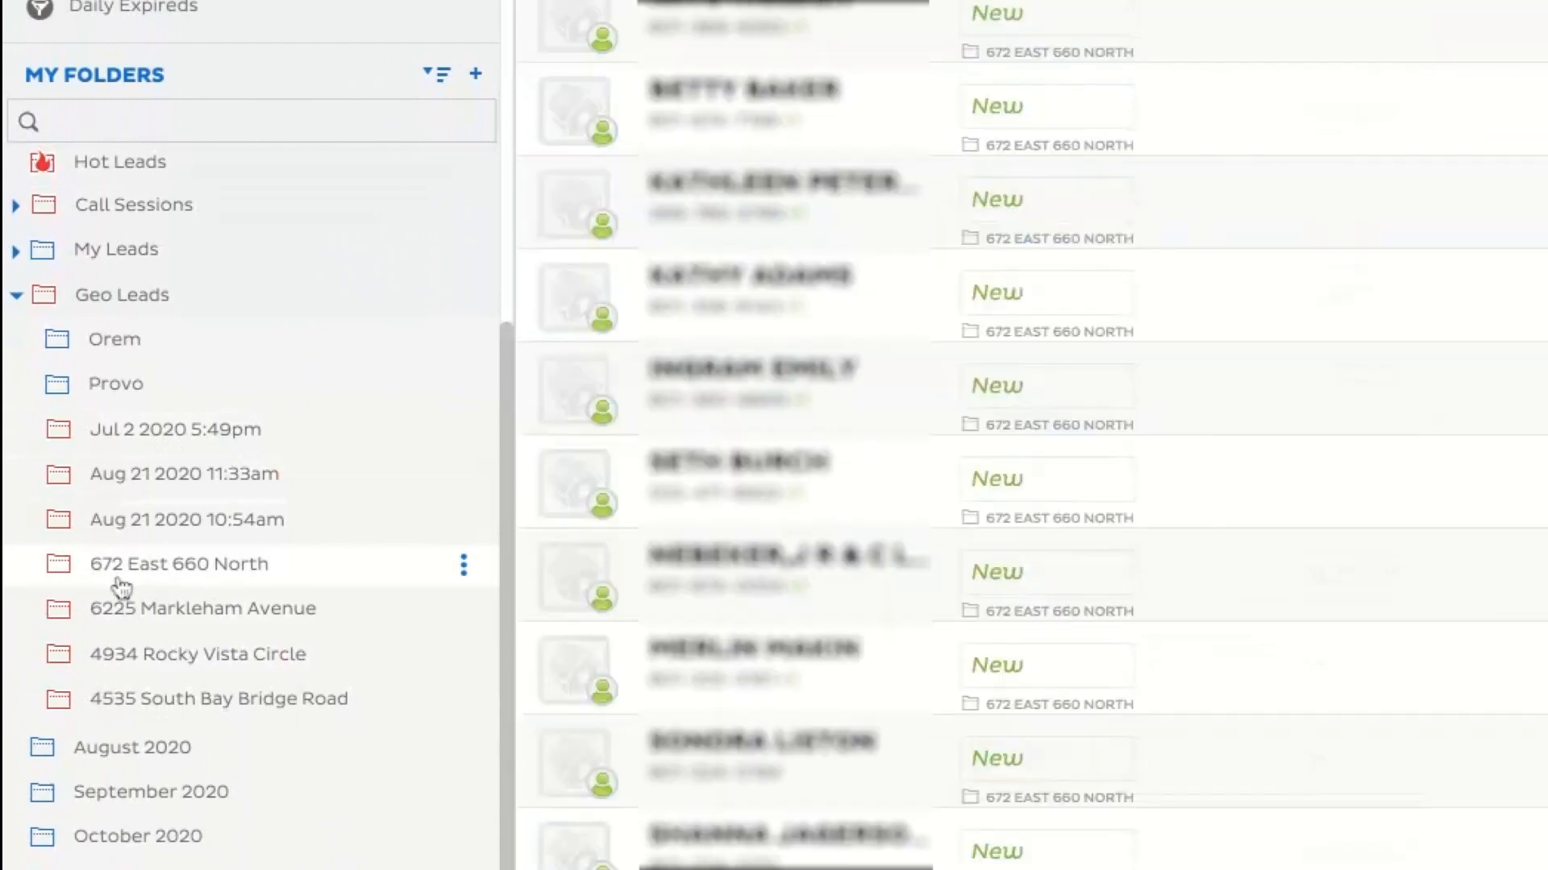
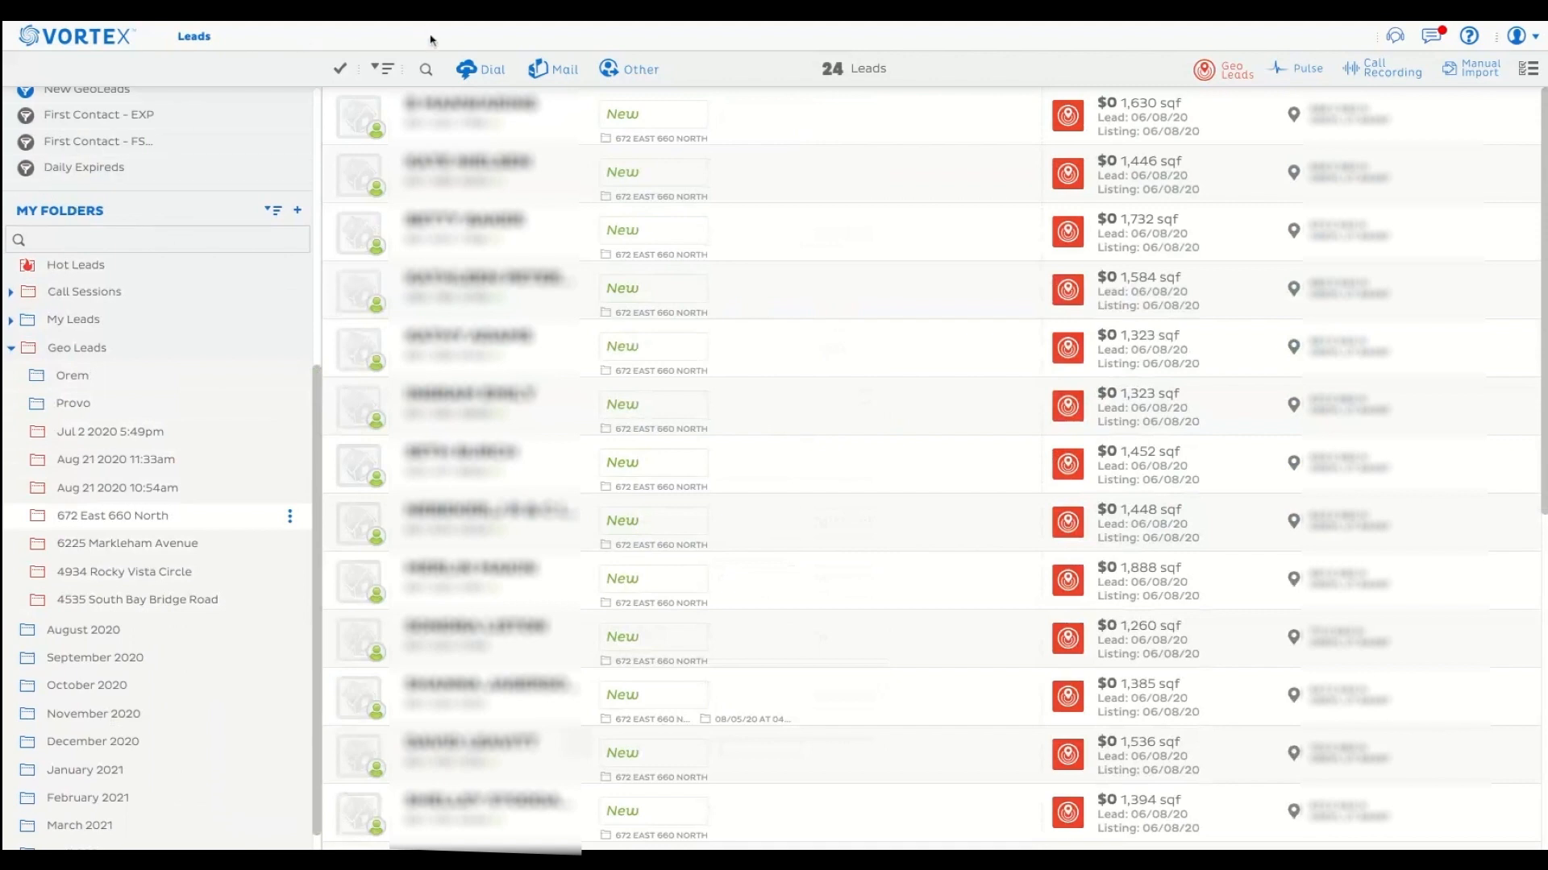
# Select all leads in the open Geo Leads subfolder and examine the bulk actions available for them.
pyautogui.click(344, 73)
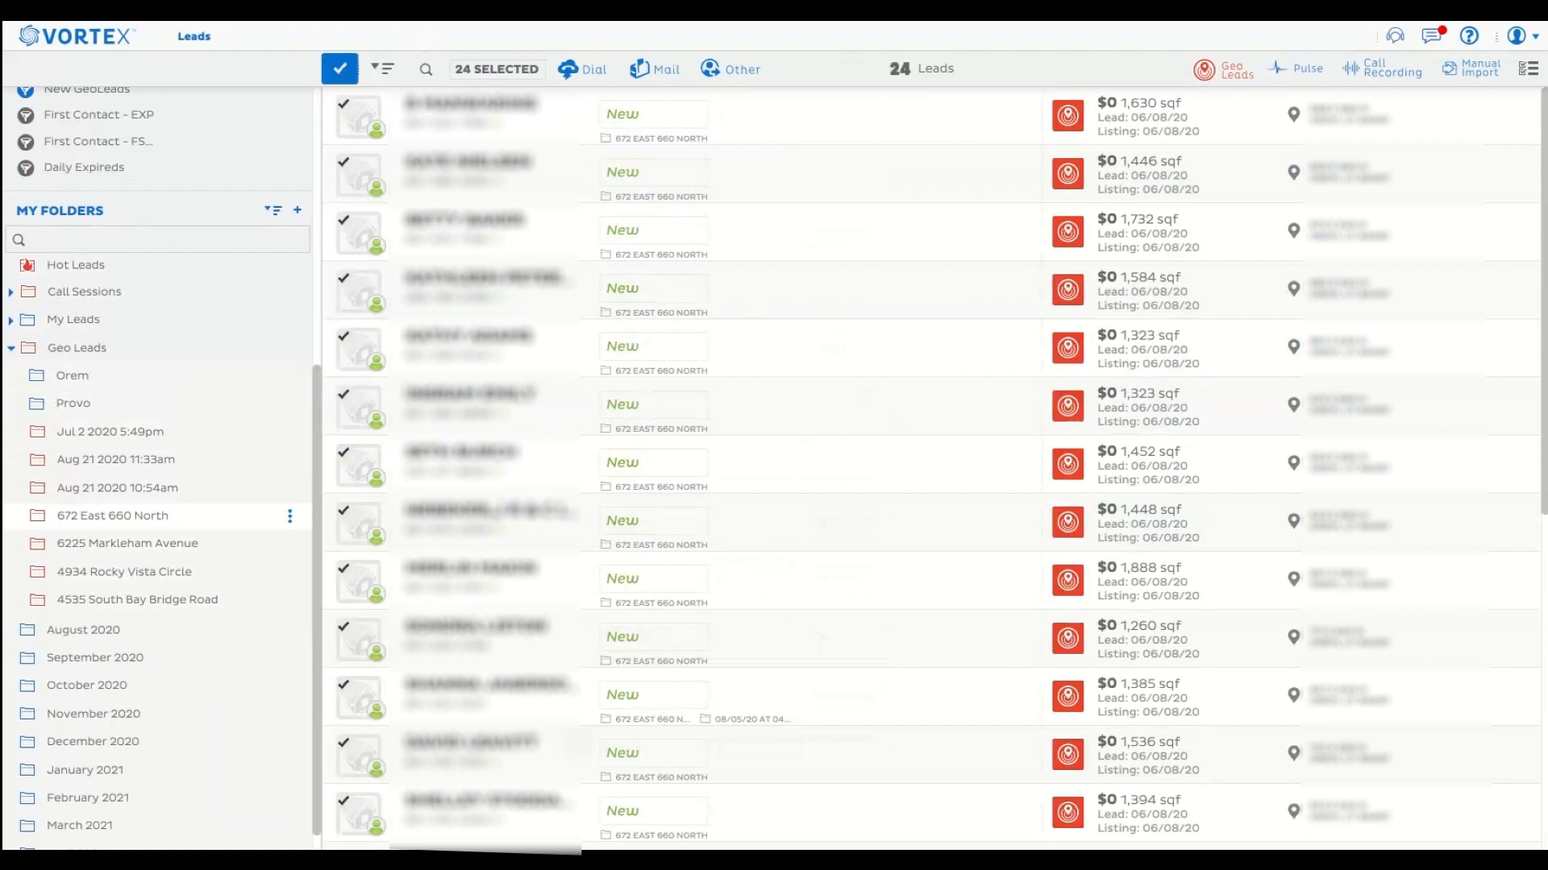
pyautogui.click(723, 72)
pyautogui.click(746, 174)
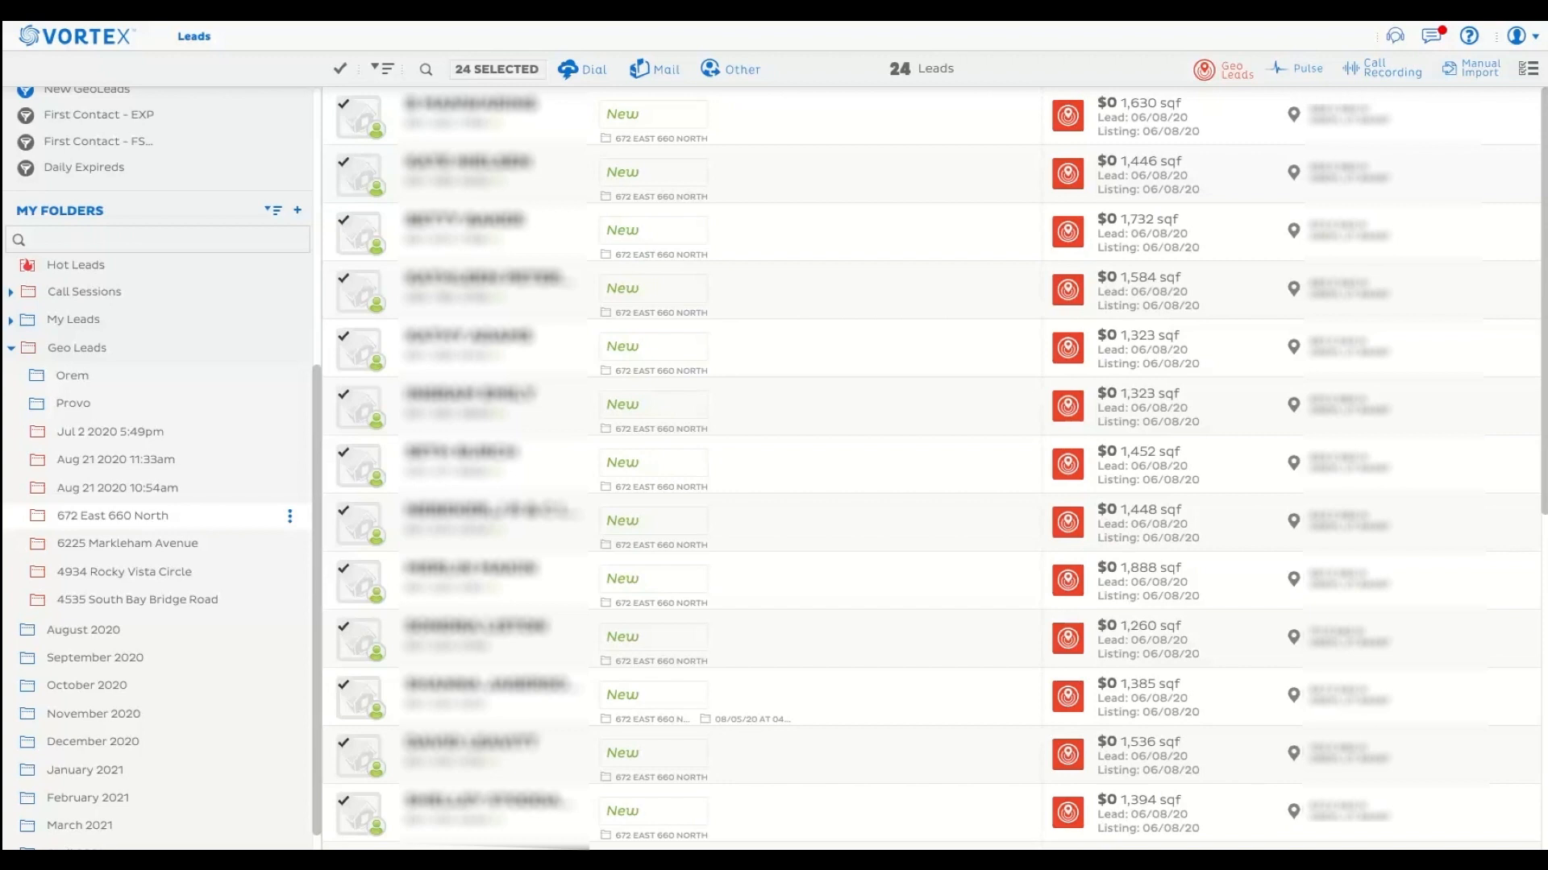
pyautogui.click(718, 80)
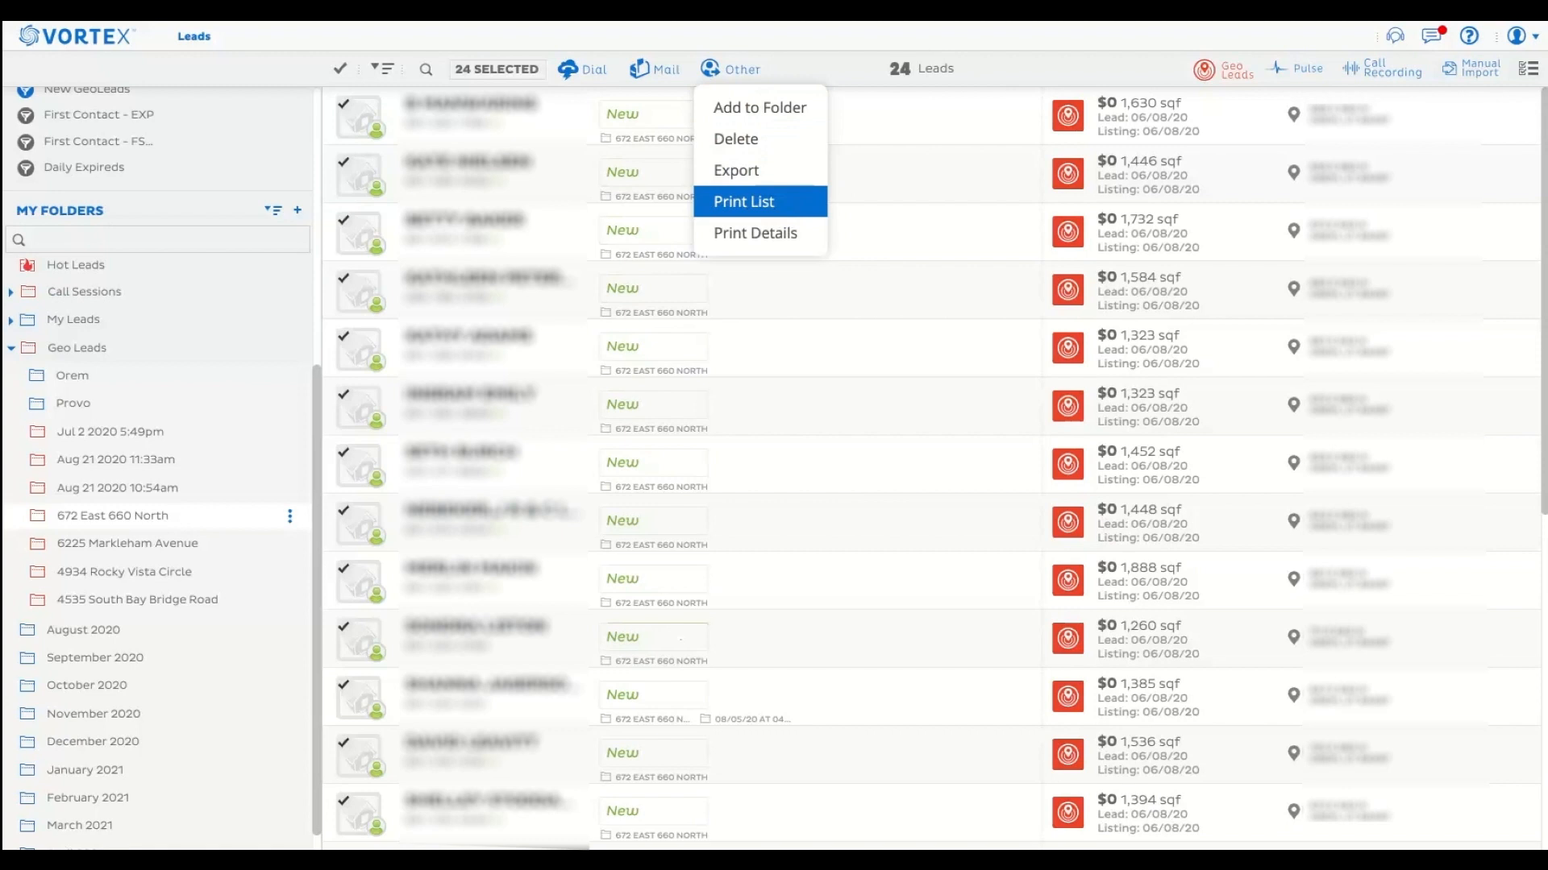
pyautogui.click(670, 238)
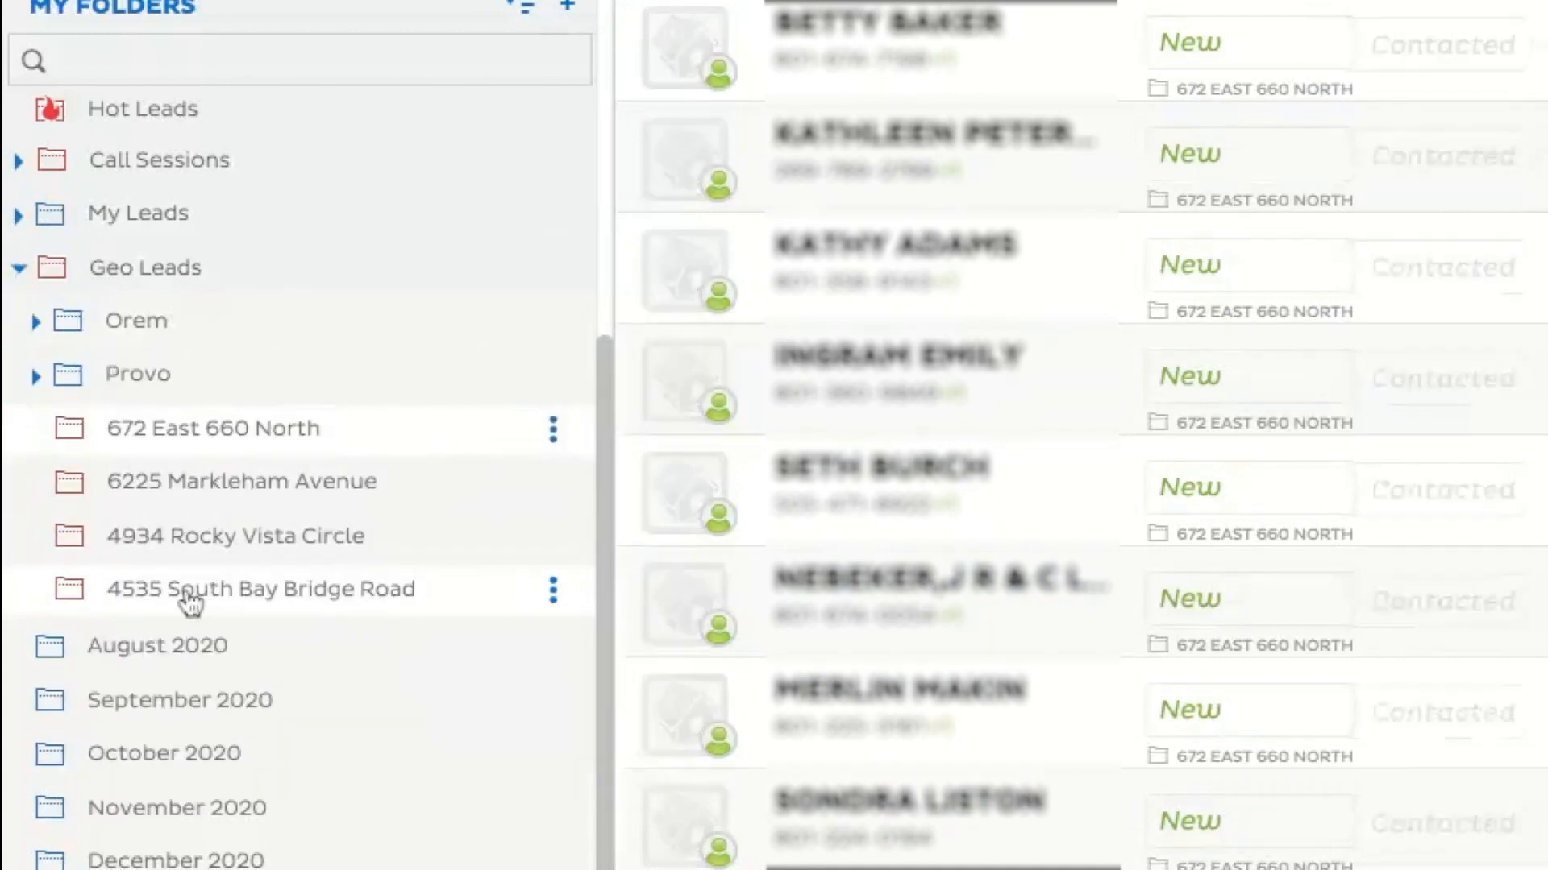
# Move the last address-named subfolder under Geo Leads into Orem and the one directly above it into Provo.
pyautogui.moveTo(188, 597); pyautogui.dragTo(189, 323)
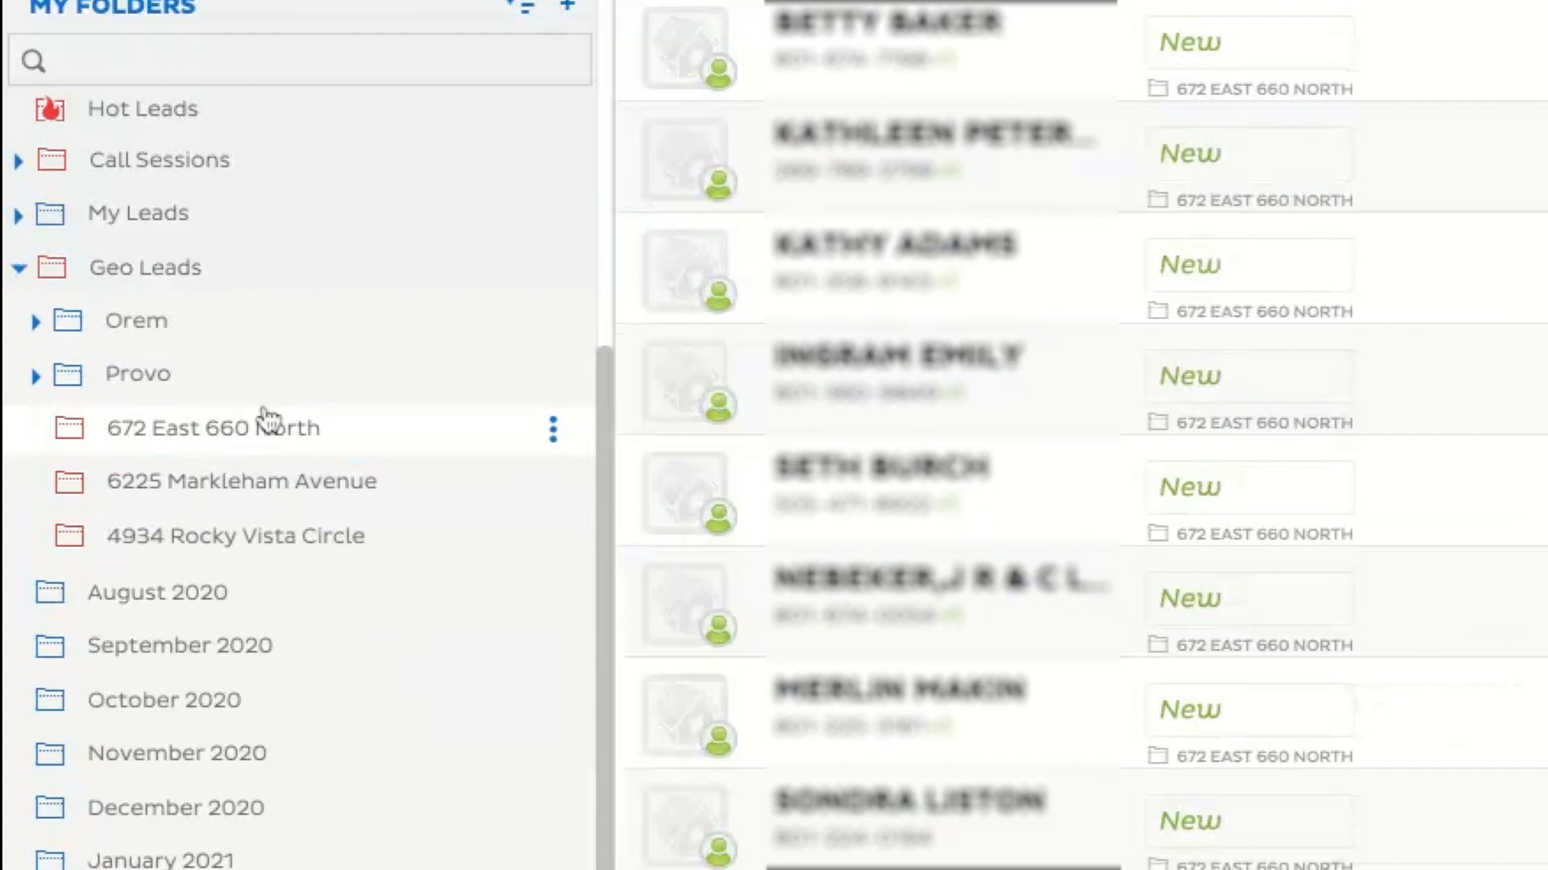
pyautogui.moveTo(249, 542); pyautogui.dragTo(234, 373)
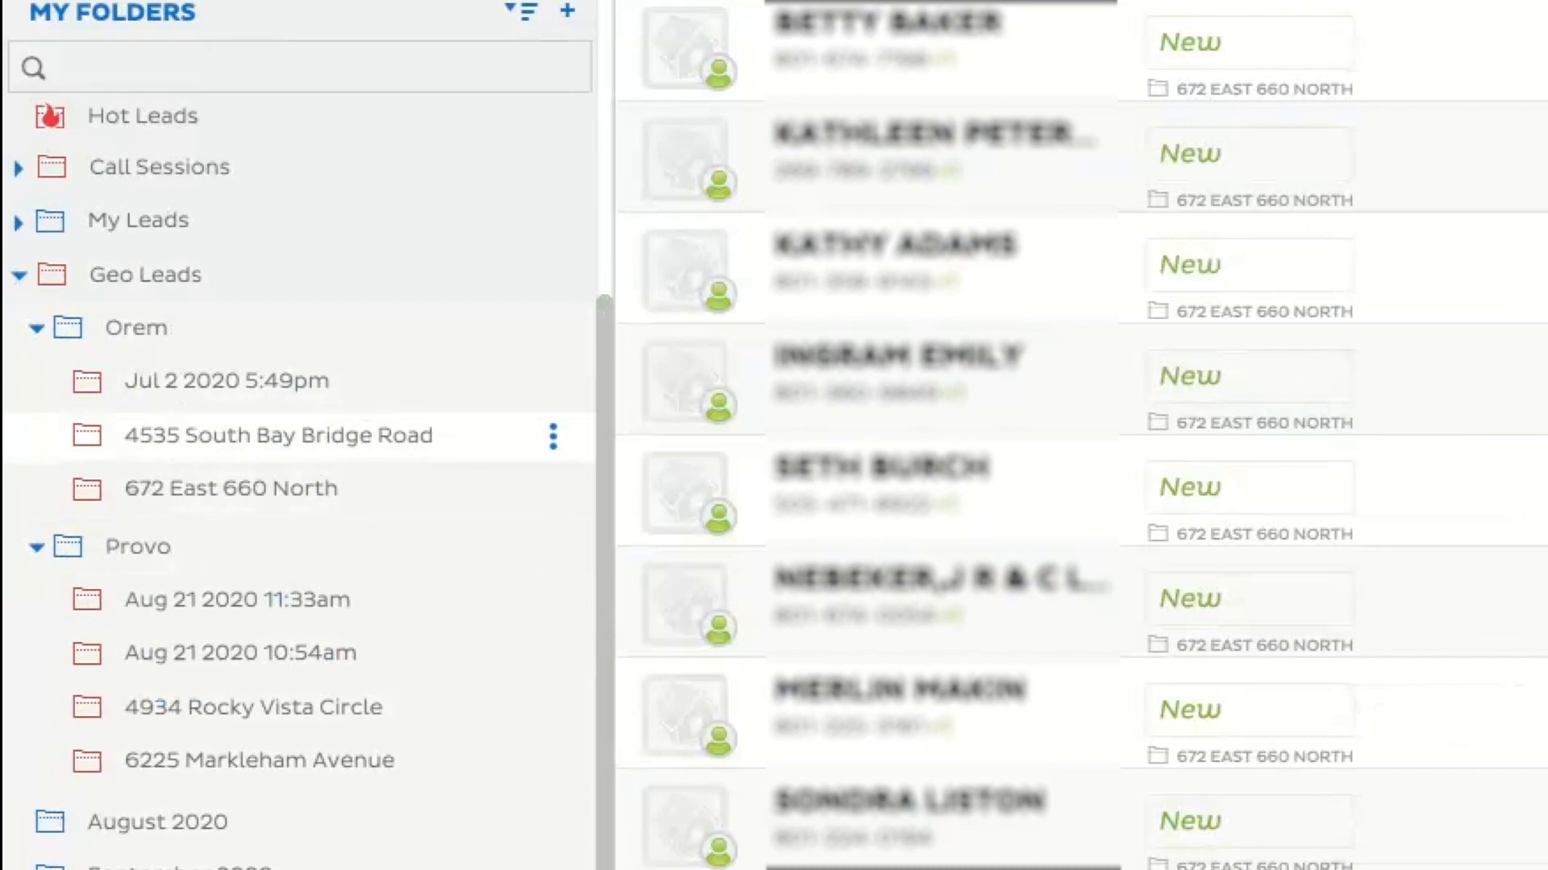
# Expand and collapse the Orem and Provo folders under Geo Leads to examine the subfolders grouped in each.
pyautogui.click(37, 331)
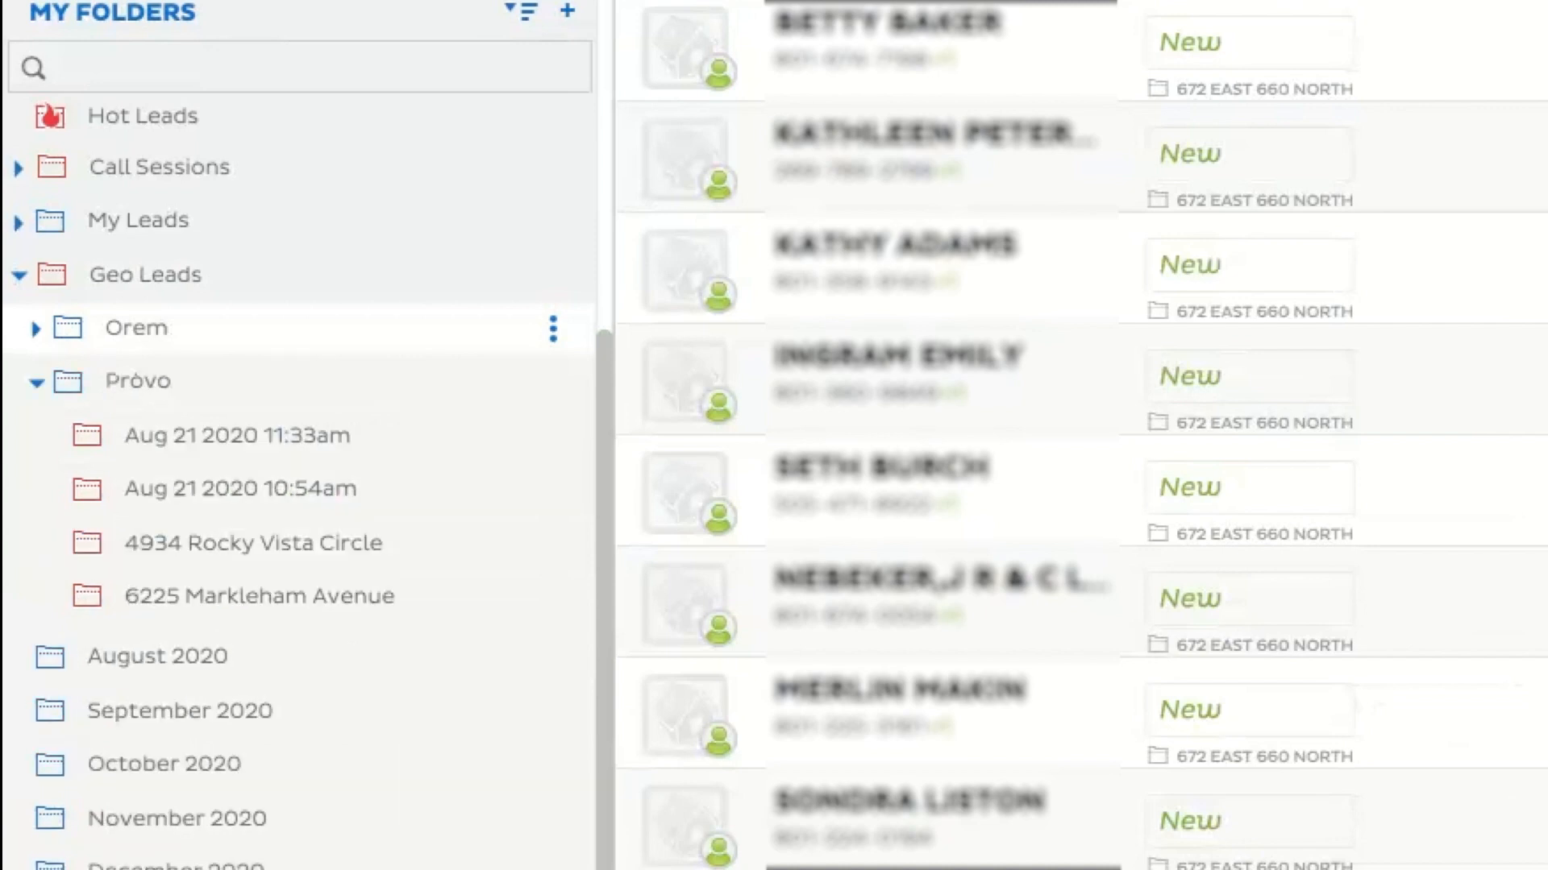
pyautogui.click(36, 329)
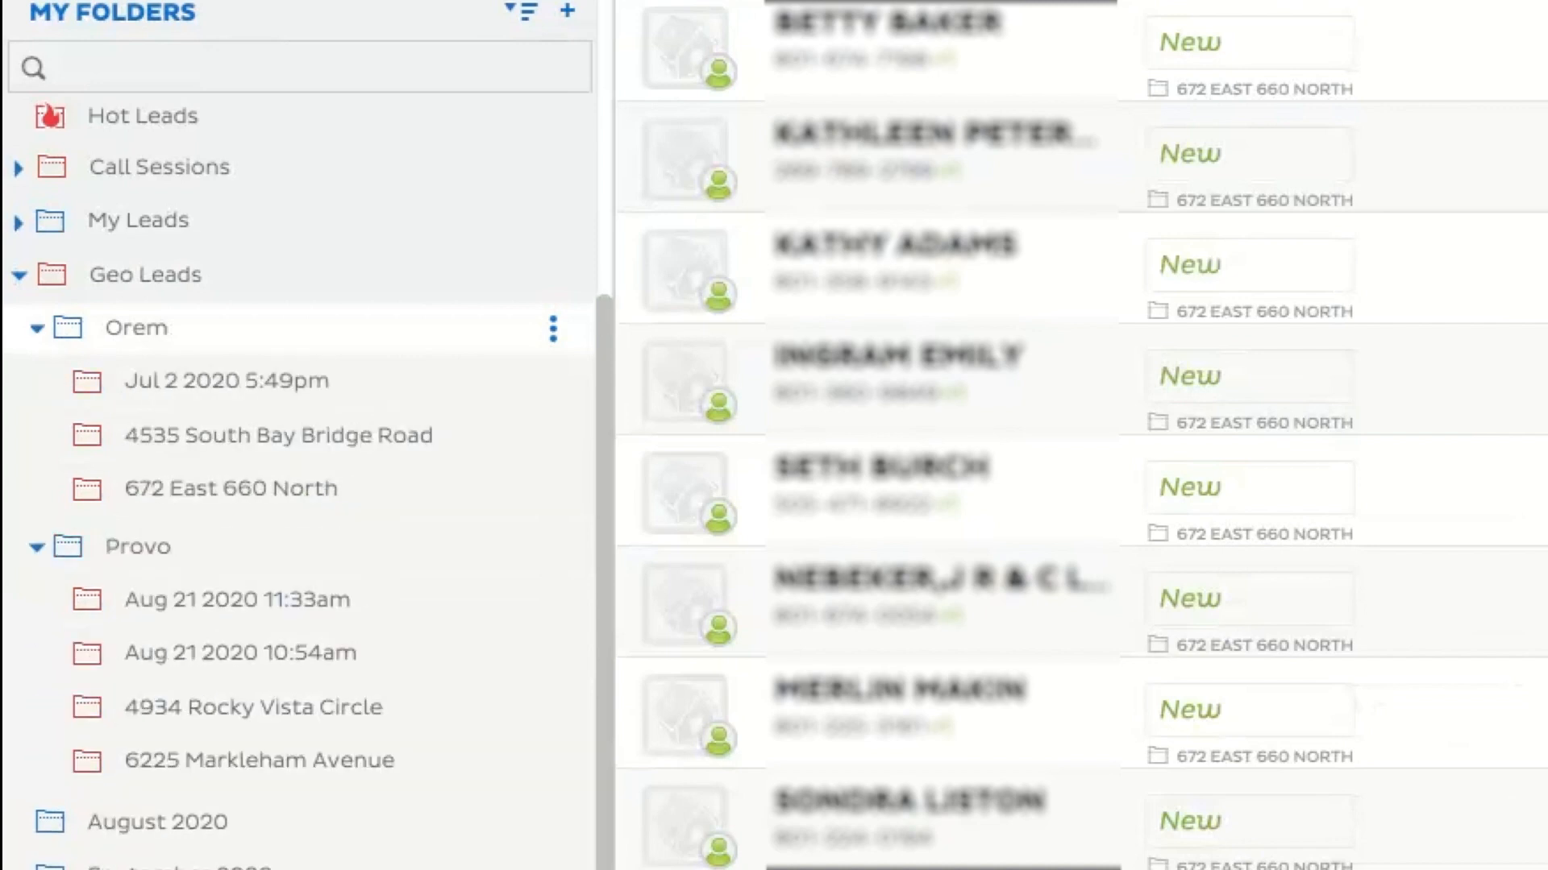
pyautogui.click(37, 329)
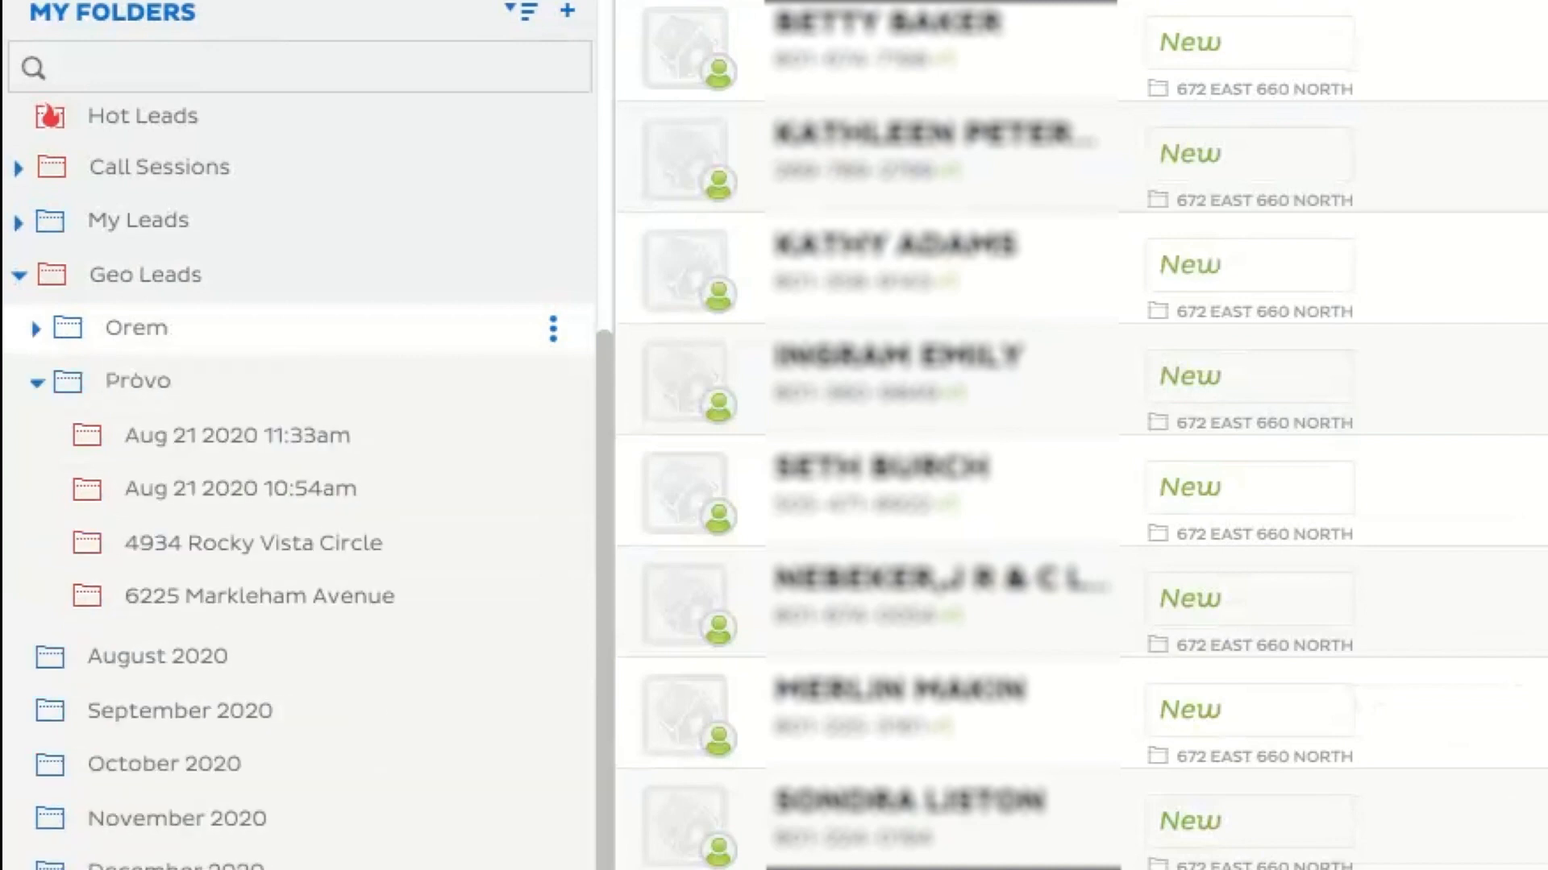
pyautogui.click(36, 382)
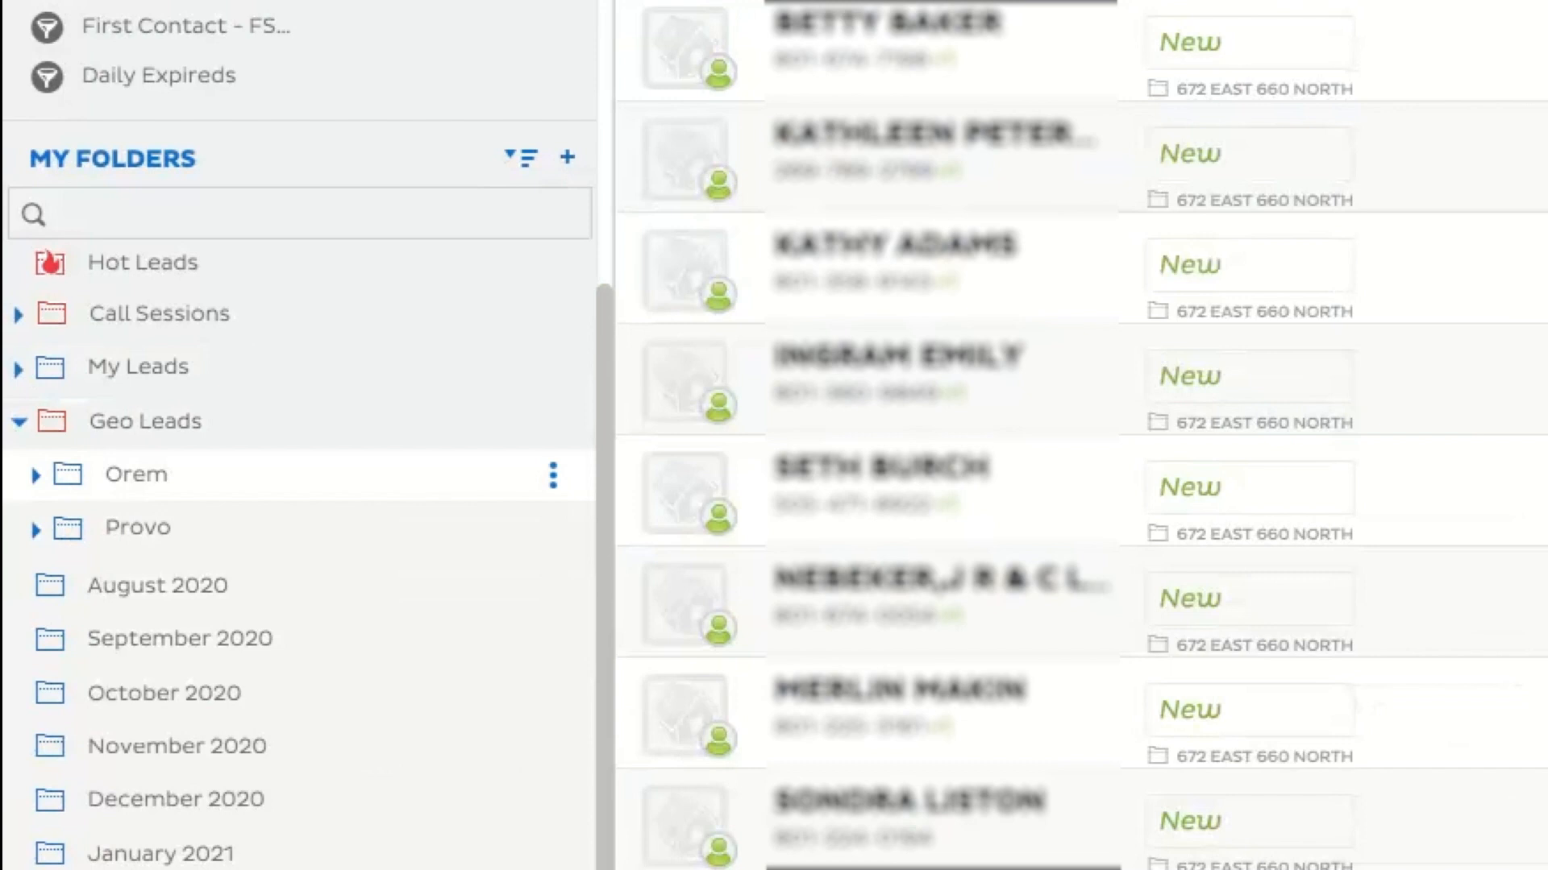
pyautogui.click(38, 489)
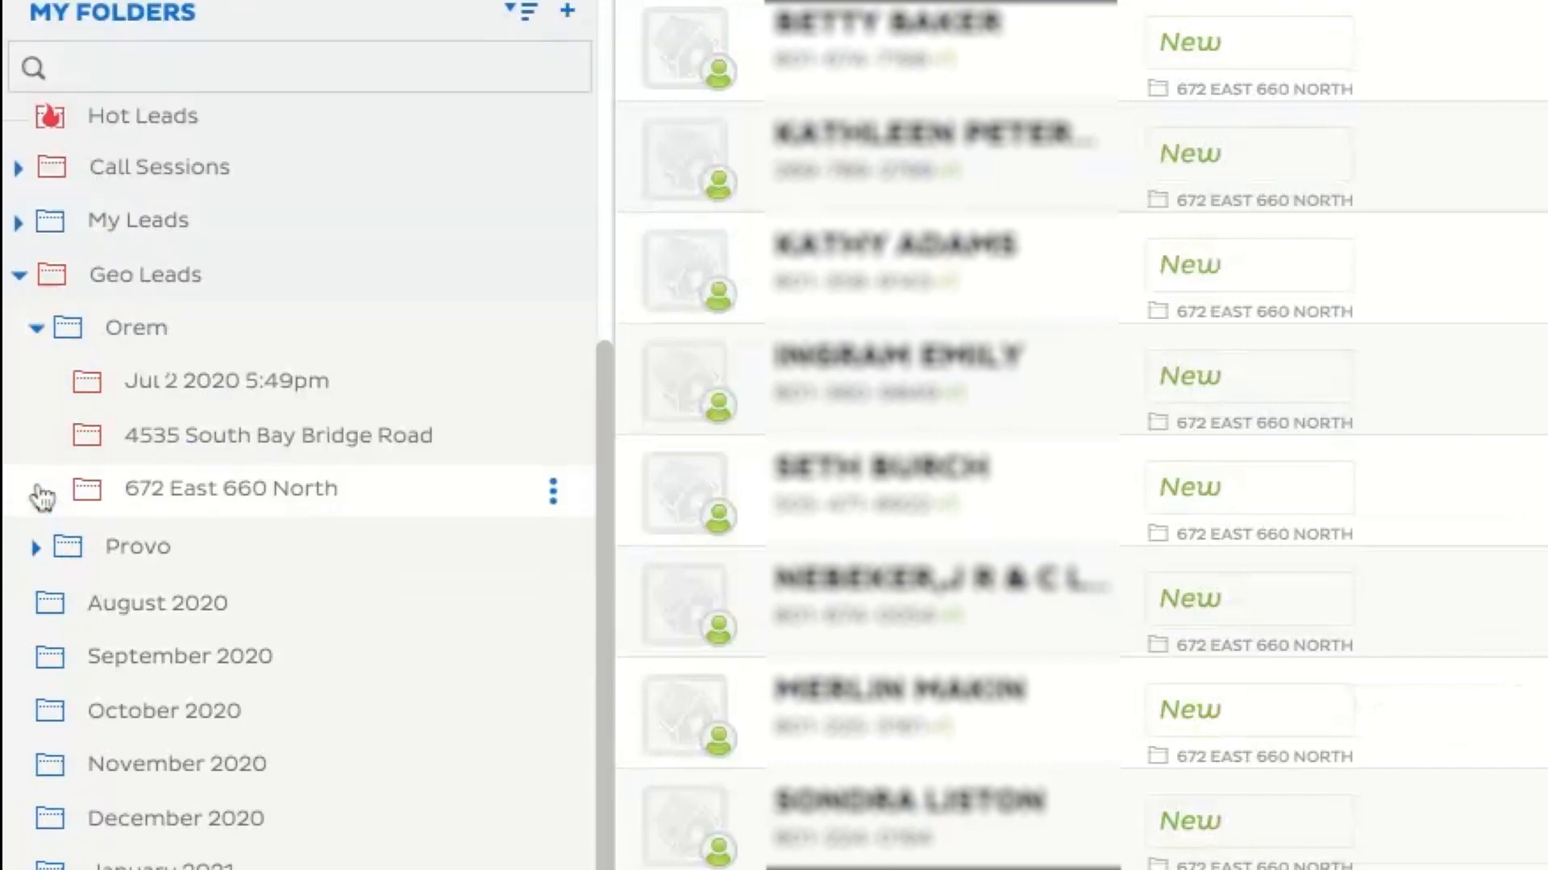
pyautogui.click(214, 494)
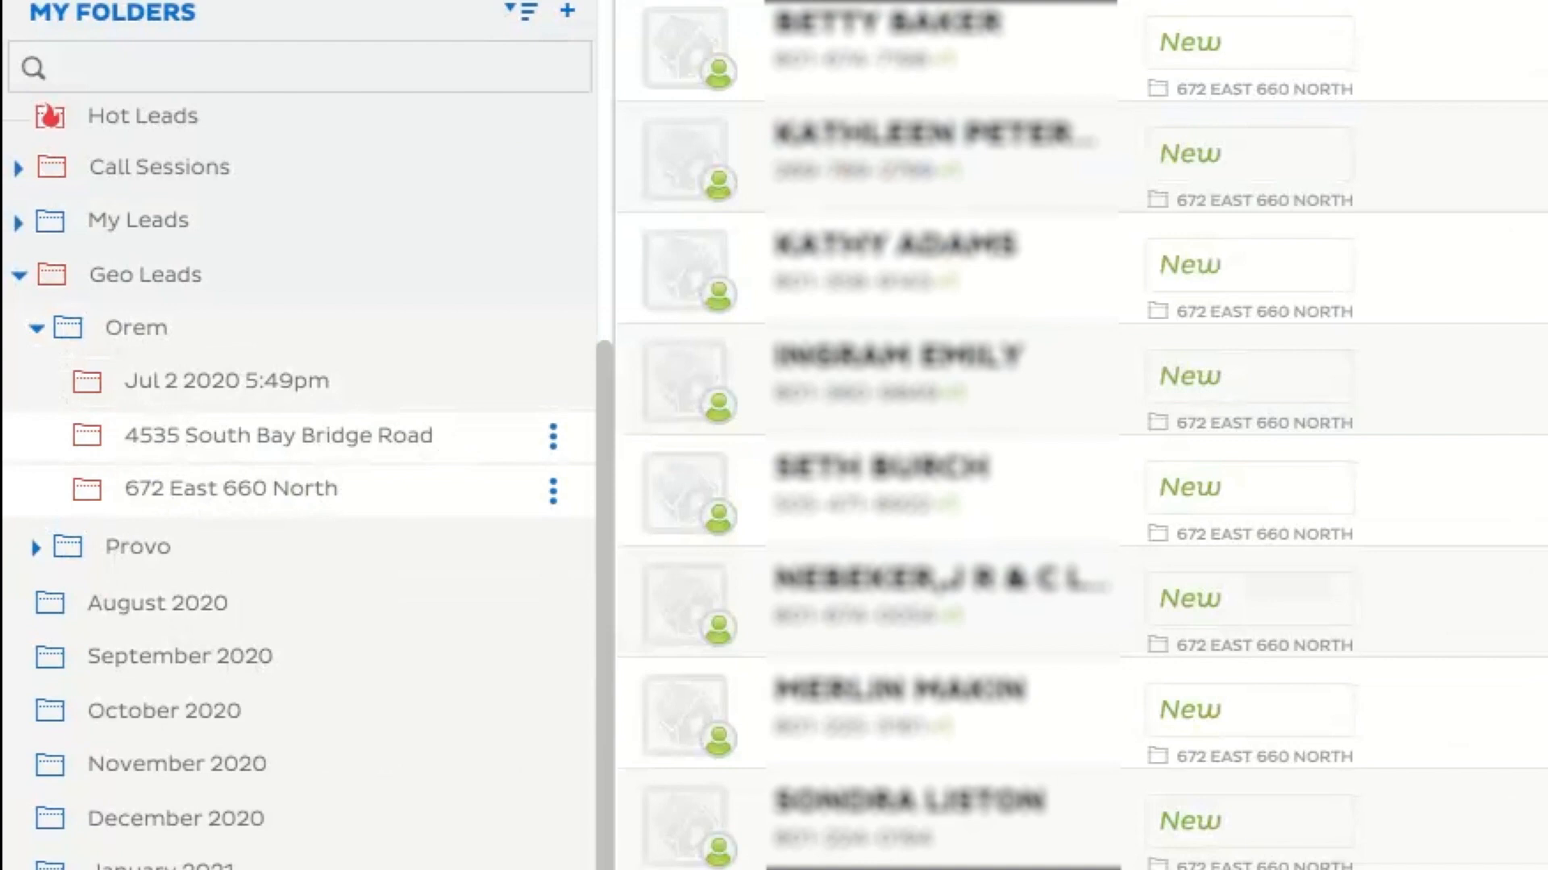
pyautogui.click(37, 329)
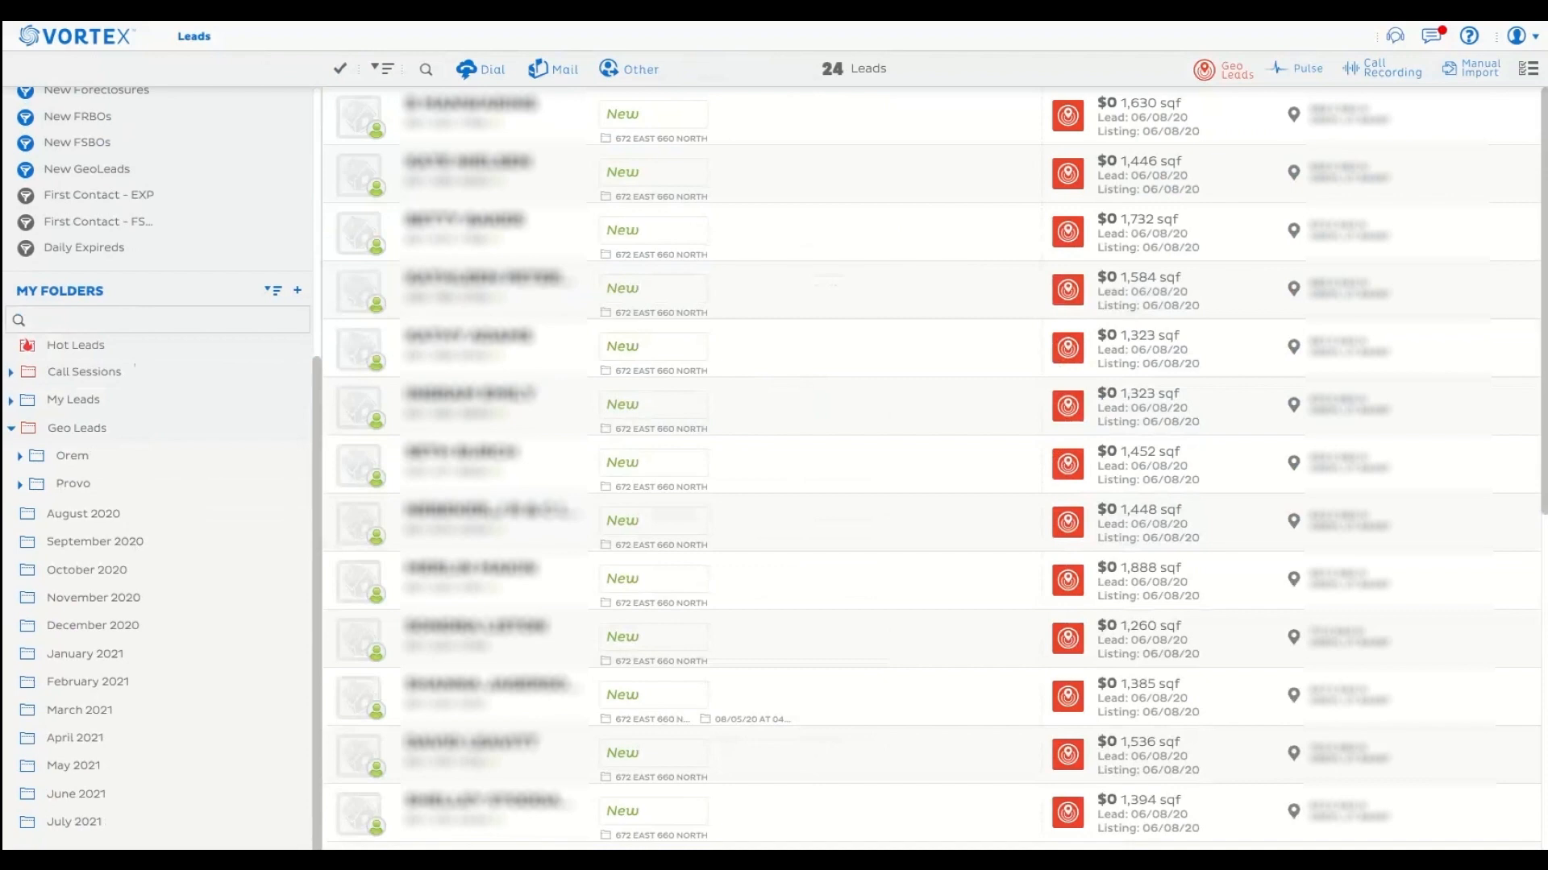
# Delete the saved filter "Daily Expireds".
pyautogui.scroll(2, 155, 381)
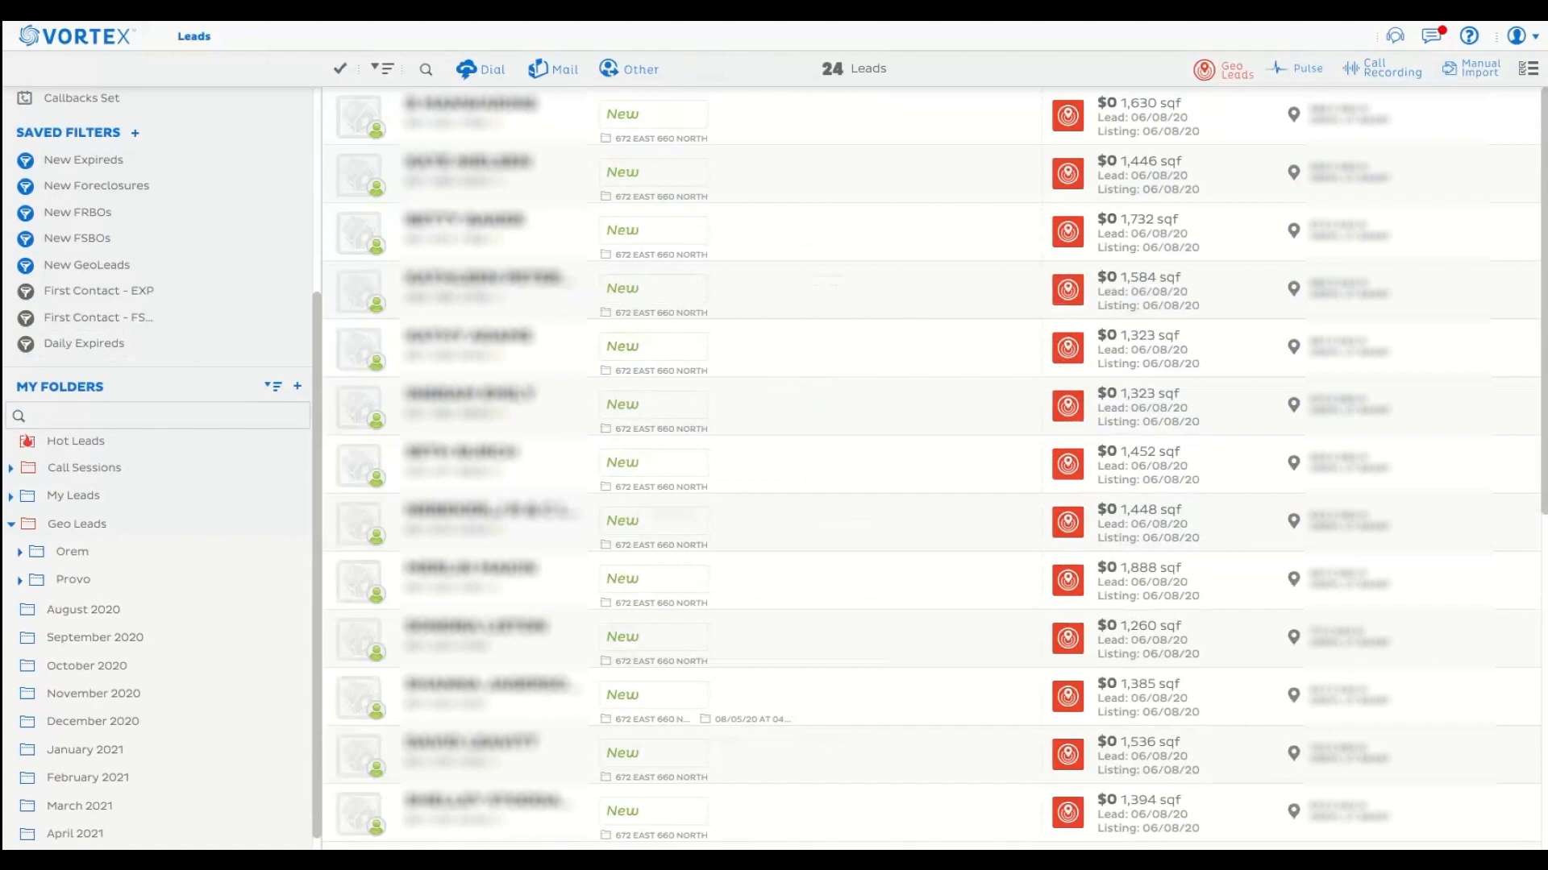
pyautogui.scroll(-1, 157, 468)
pyautogui.scroll(2, 157, 468)
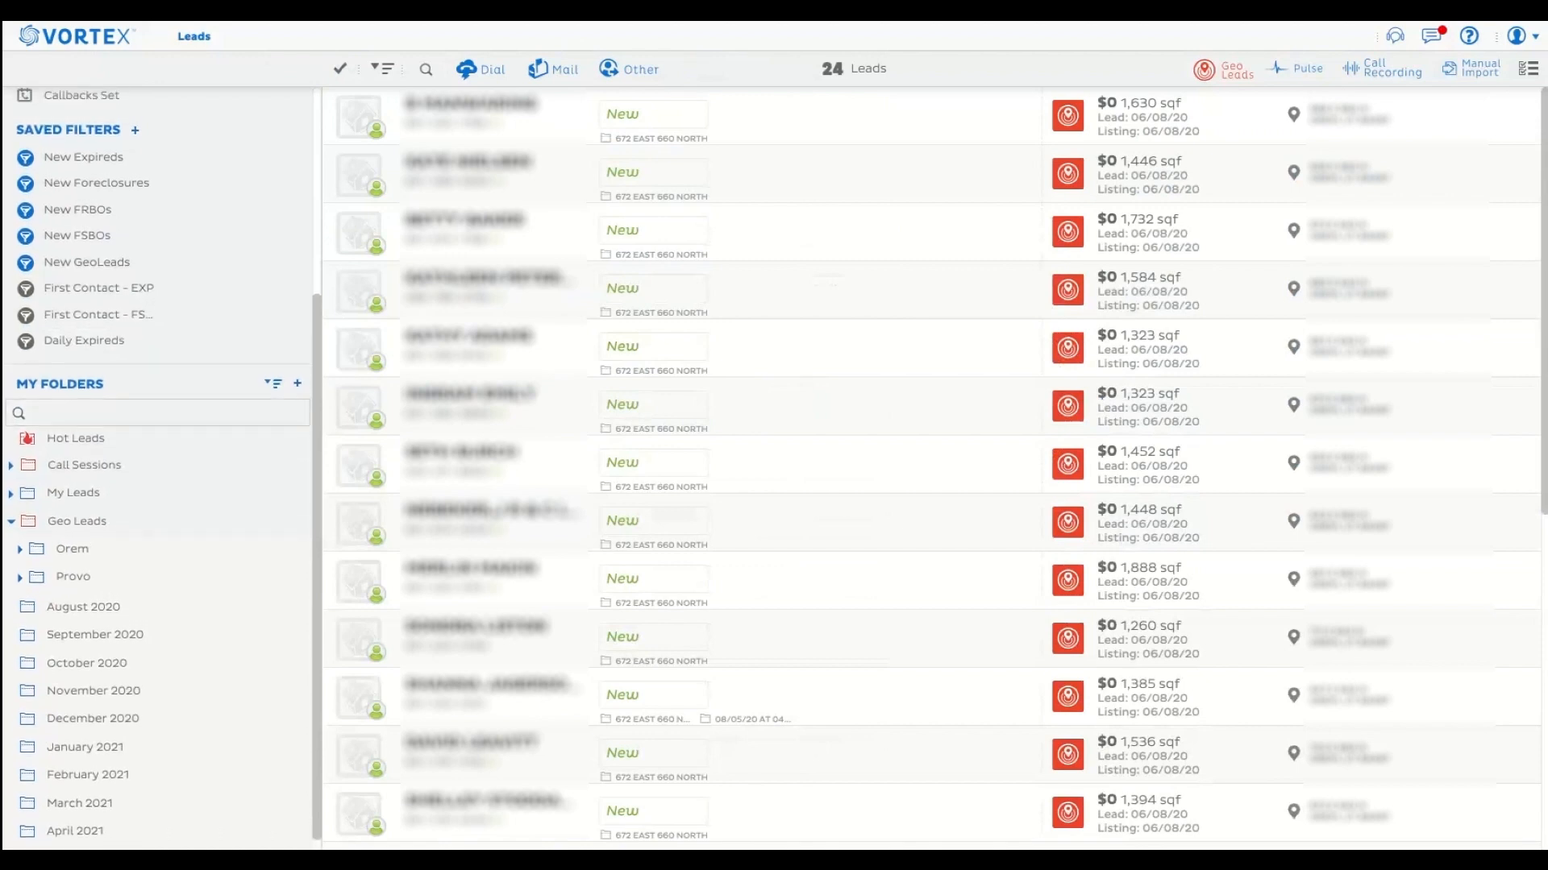
pyautogui.scroll(1, 153, 362)
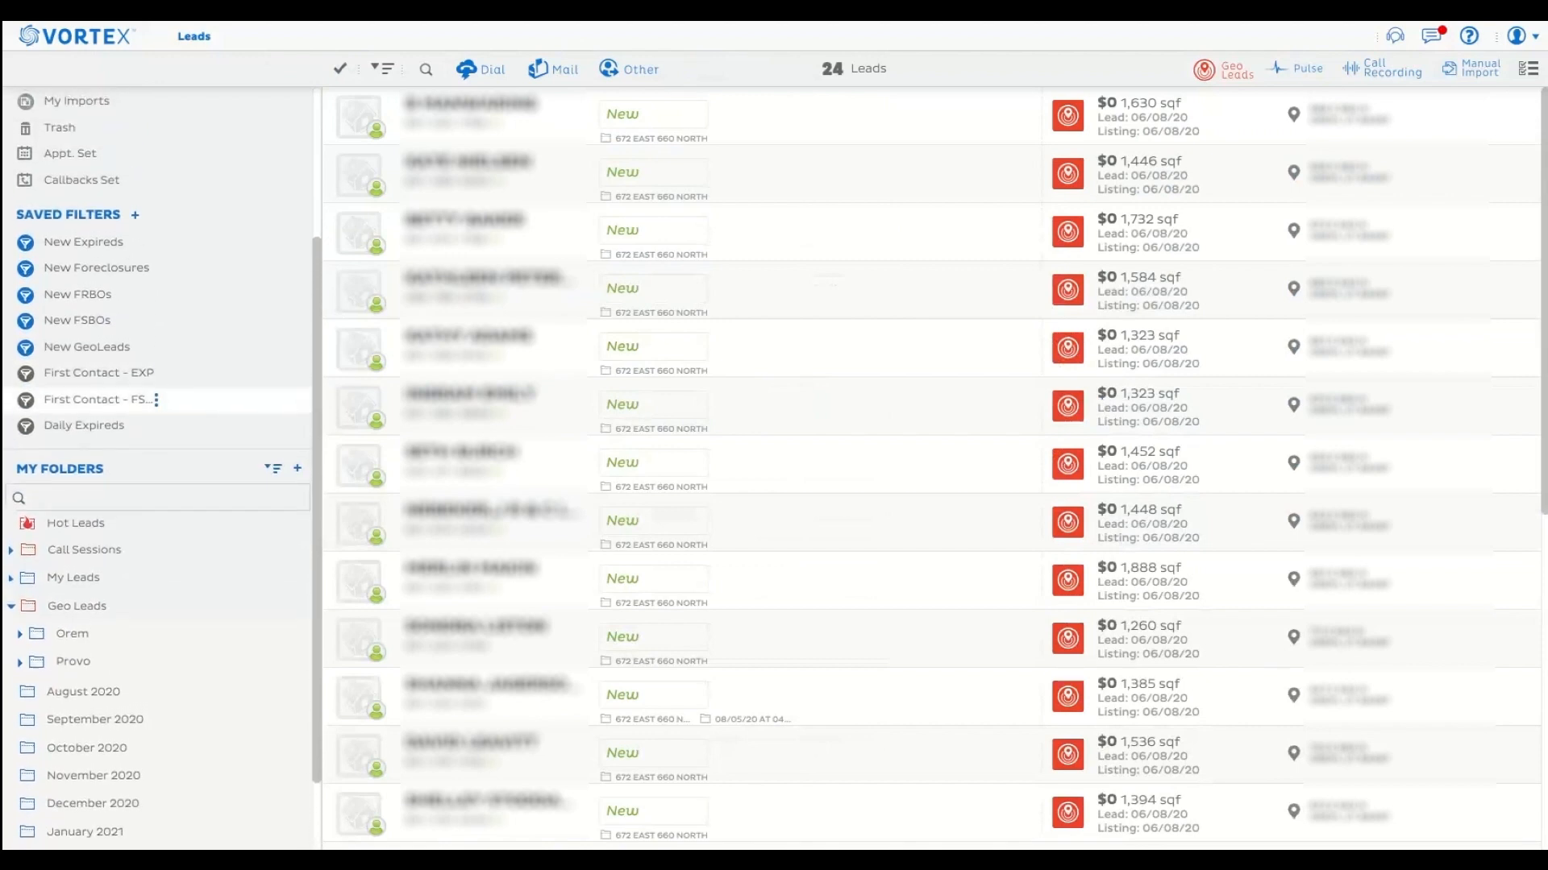
pyautogui.scroll(3, 153, 383)
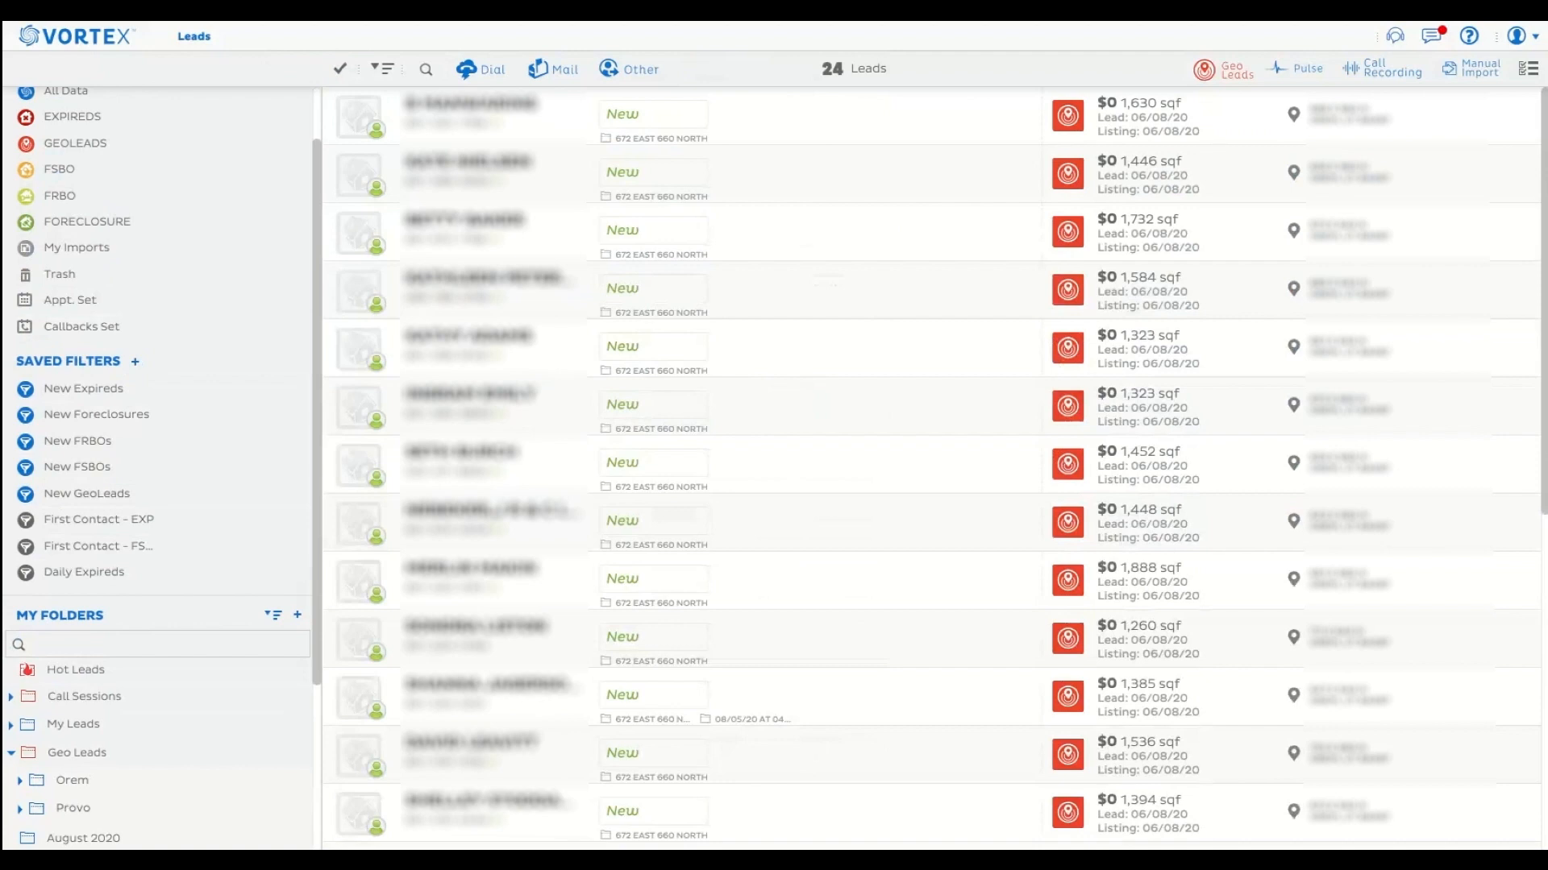
pyautogui.moveTo(82, 581)
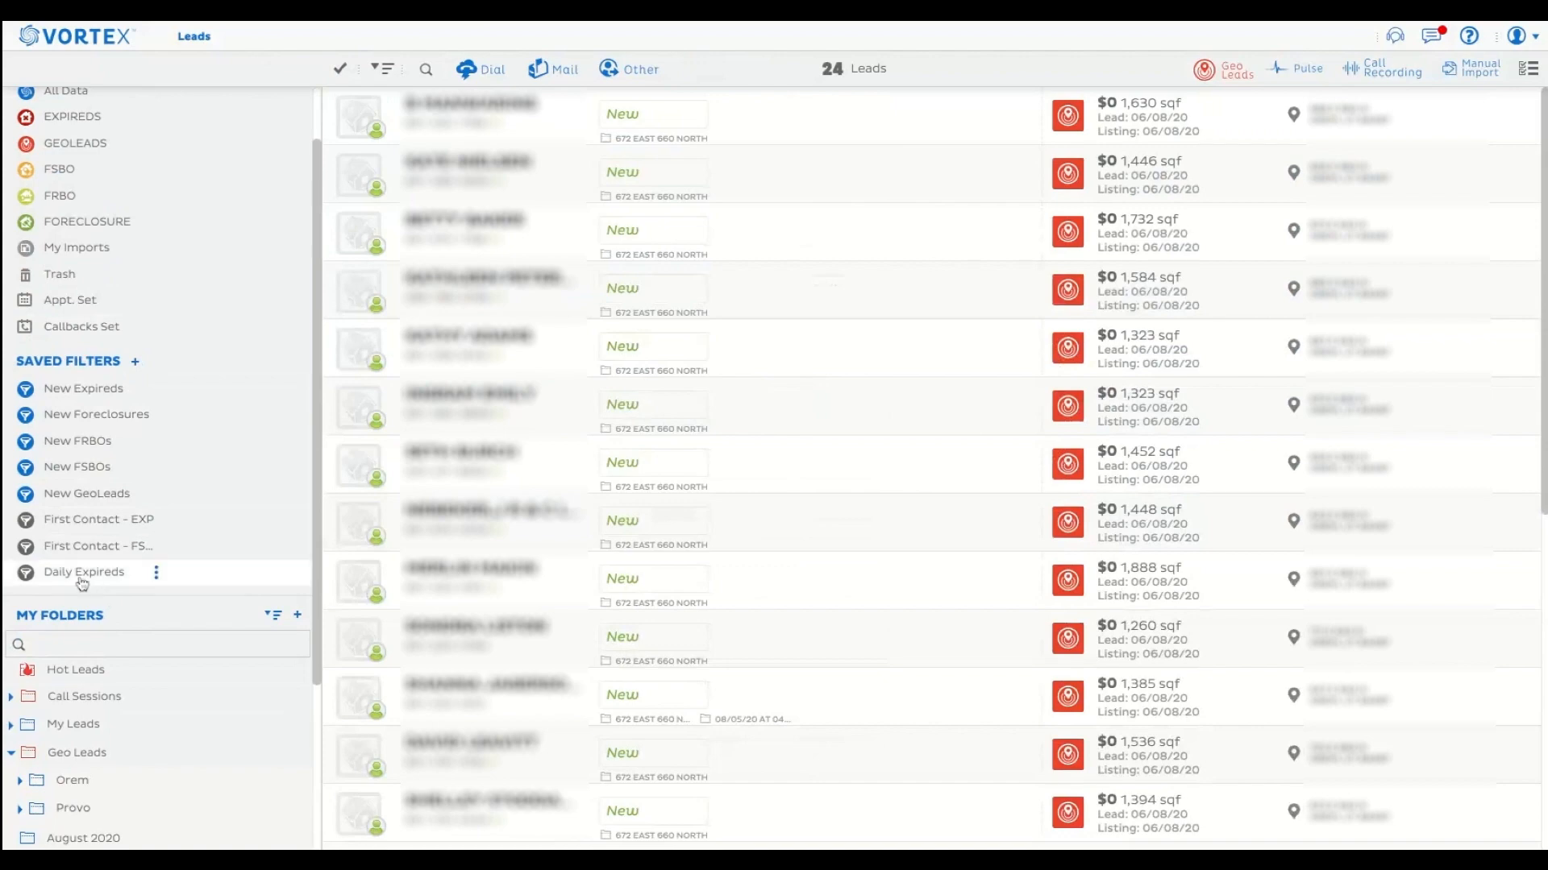
pyautogui.click(156, 577)
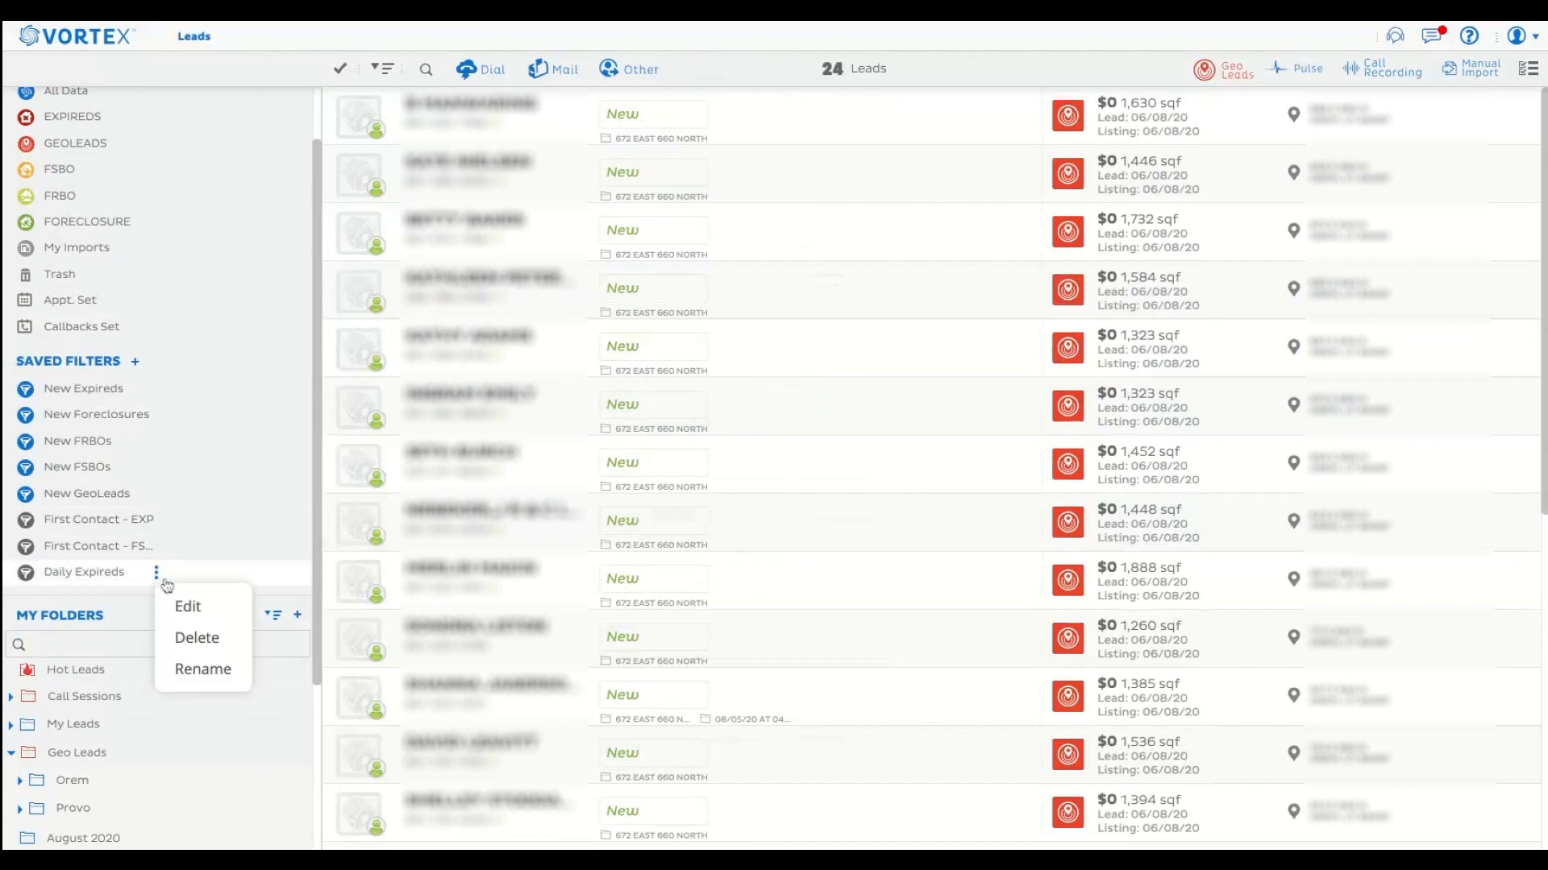
pyautogui.click(185, 638)
pyautogui.click(797, 465)
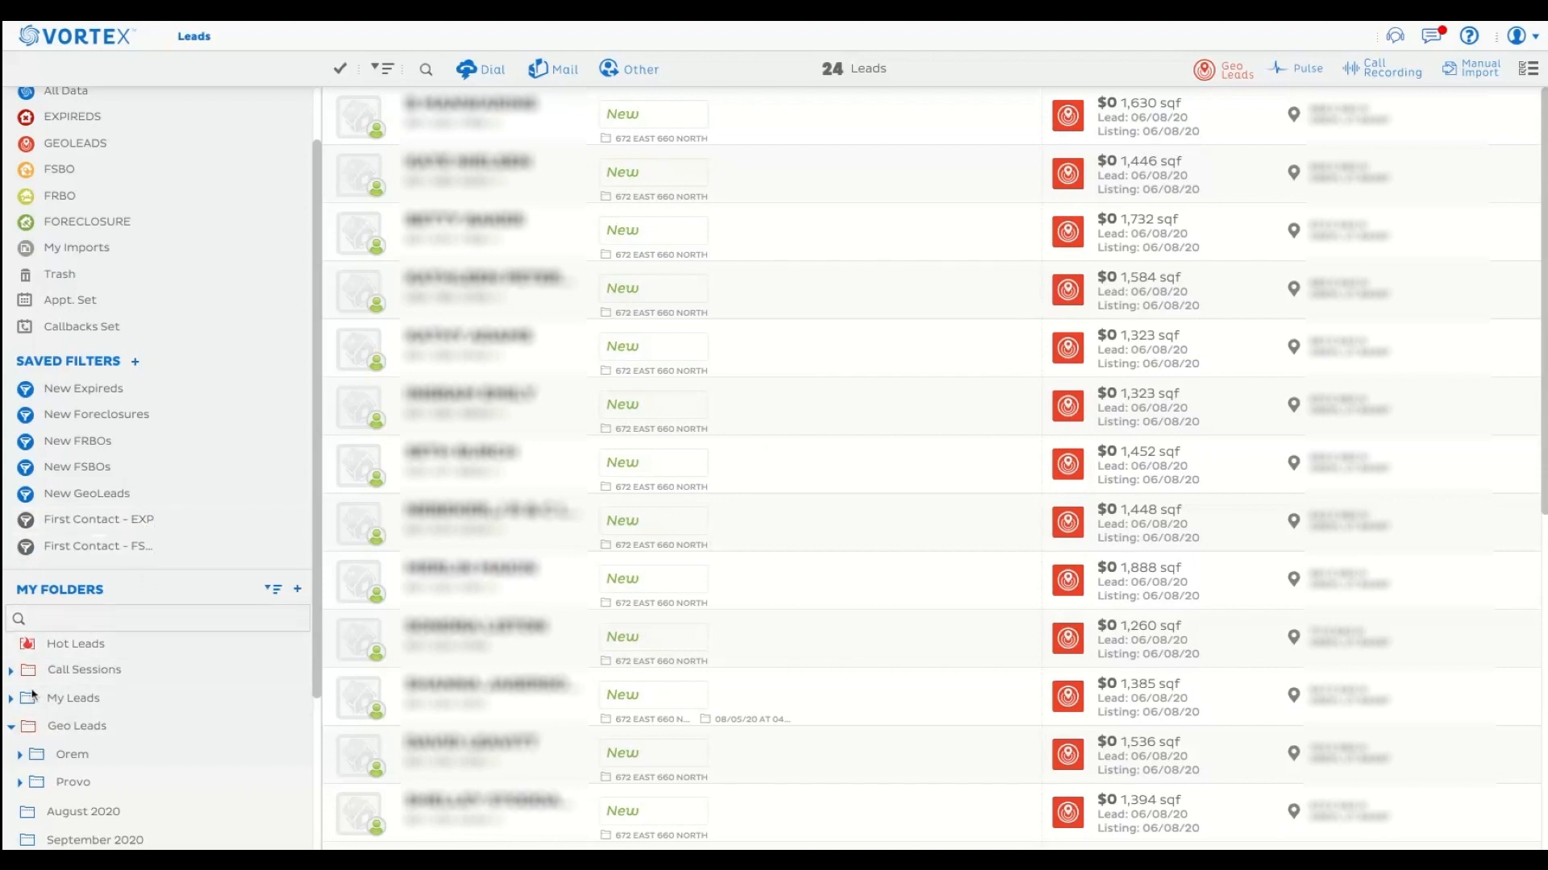
# Reassign all leads in the open Orem subfolder to the parent Orem folder only, and reopen their folder assignment.
pyautogui.scroll(1, 156, 654)
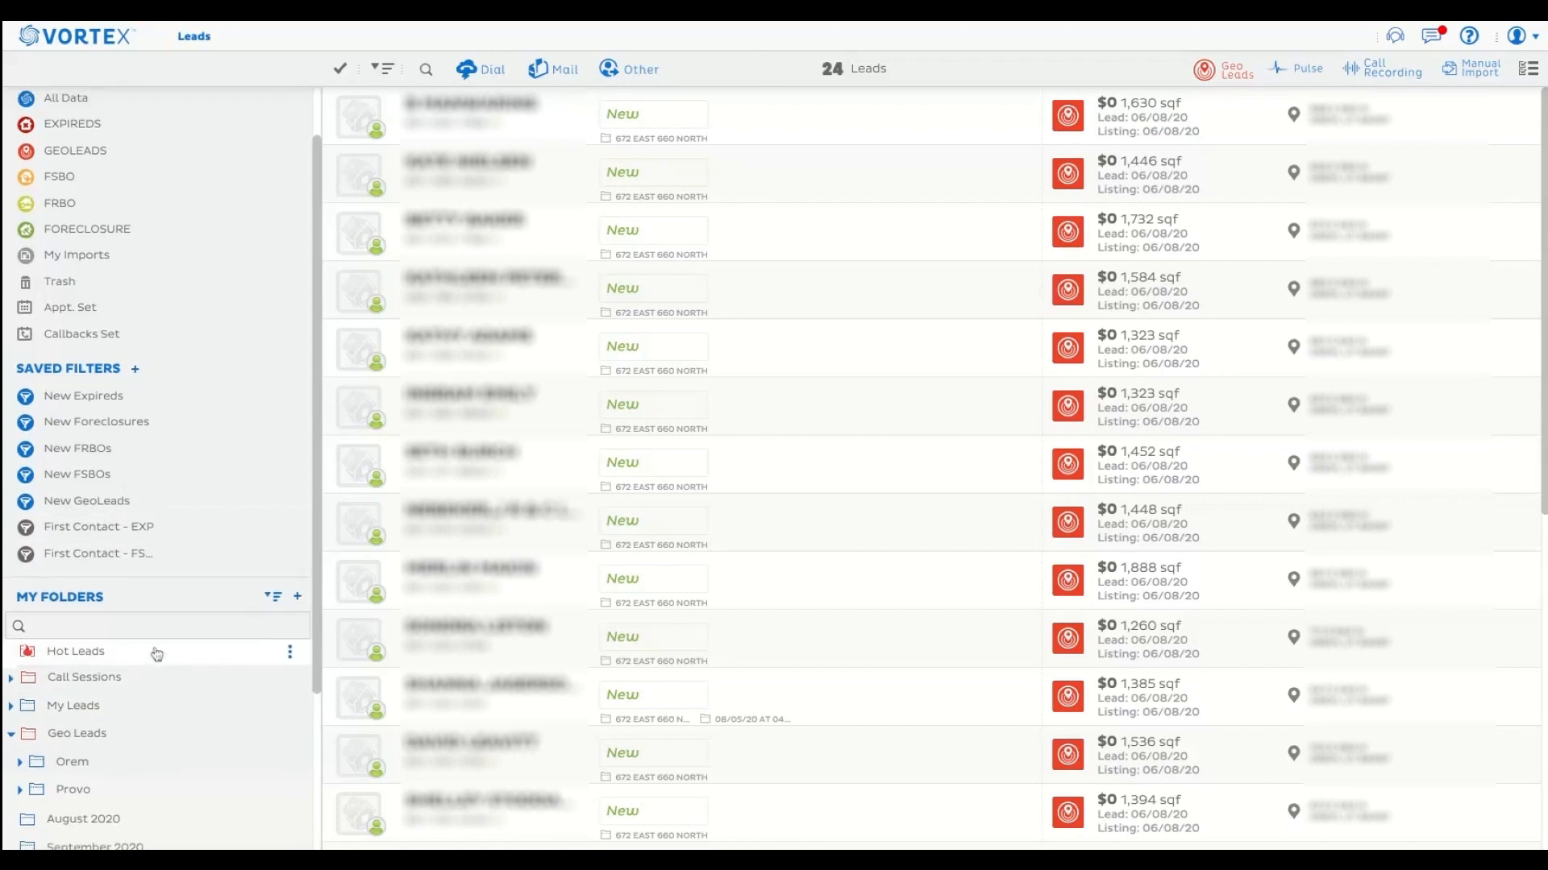
pyautogui.scroll(-3, 156, 652)
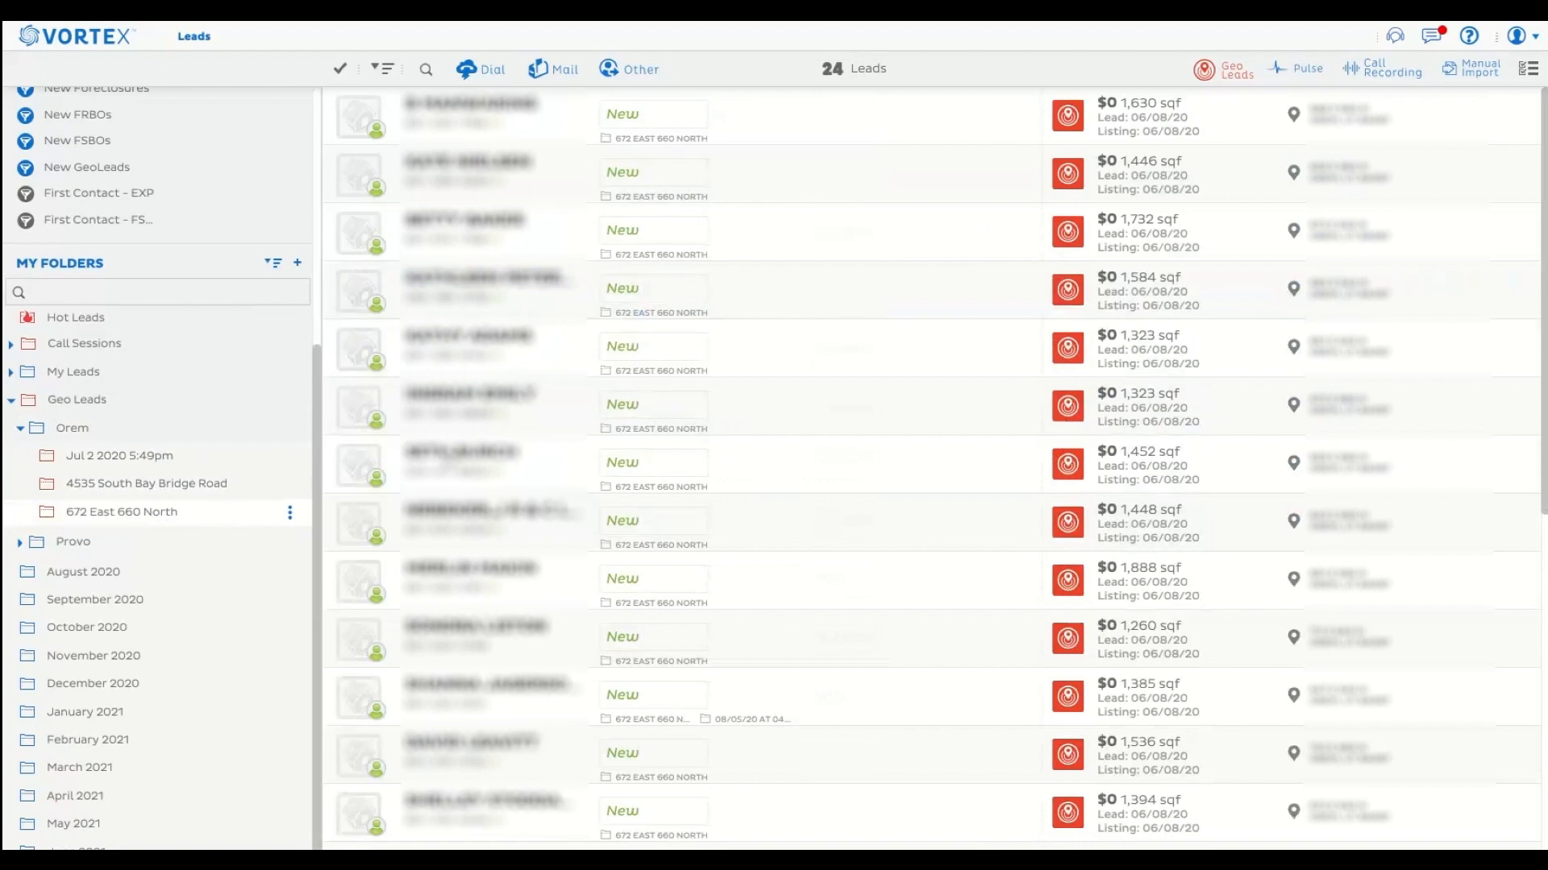
pyautogui.click(340, 70)
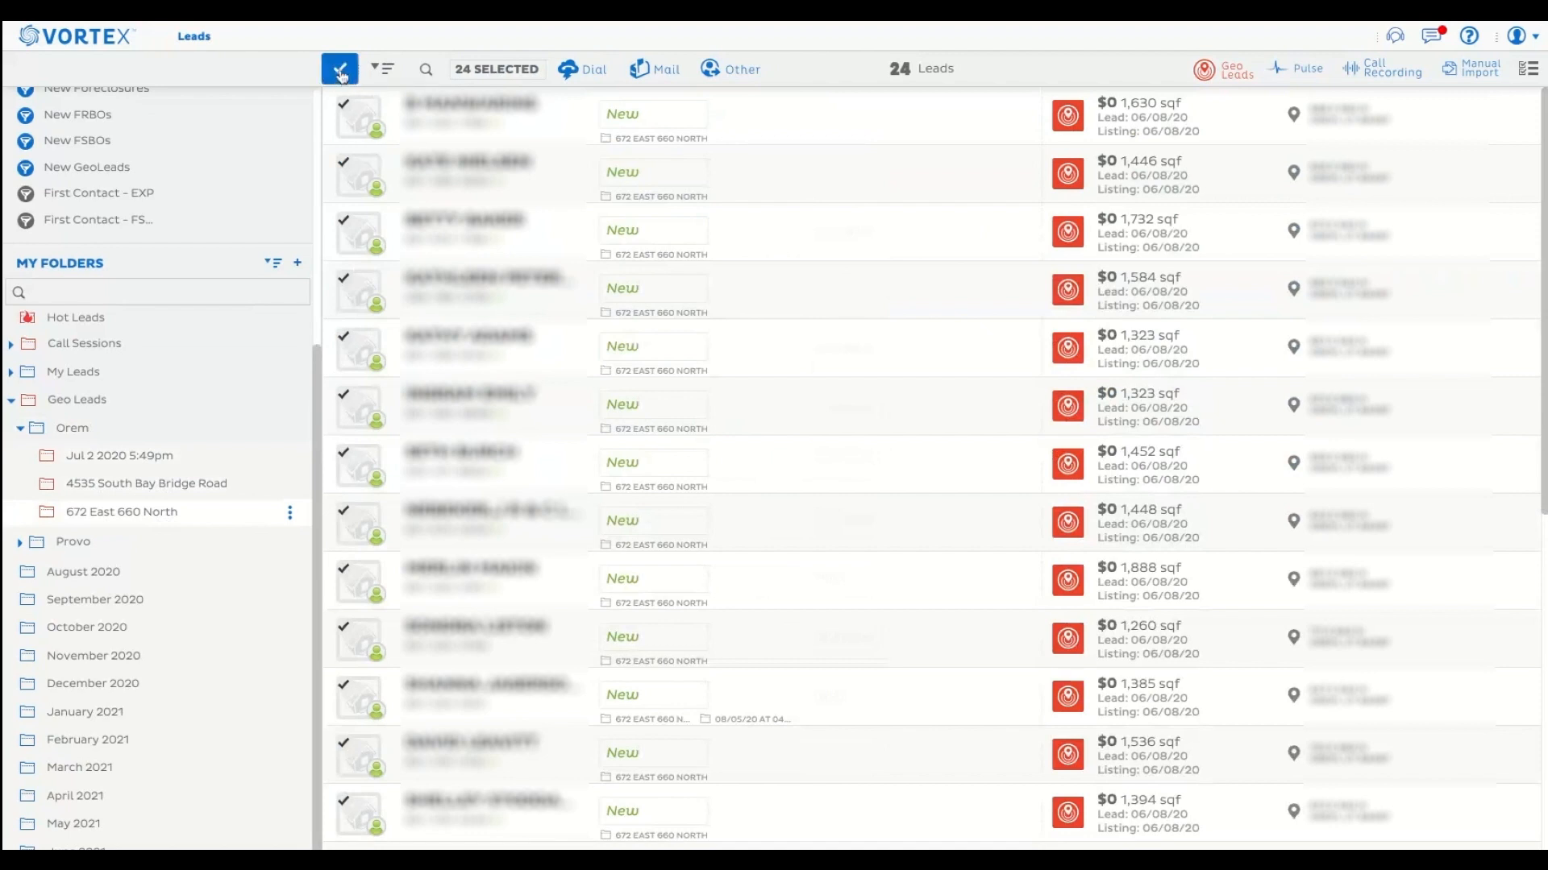
pyautogui.click(728, 73)
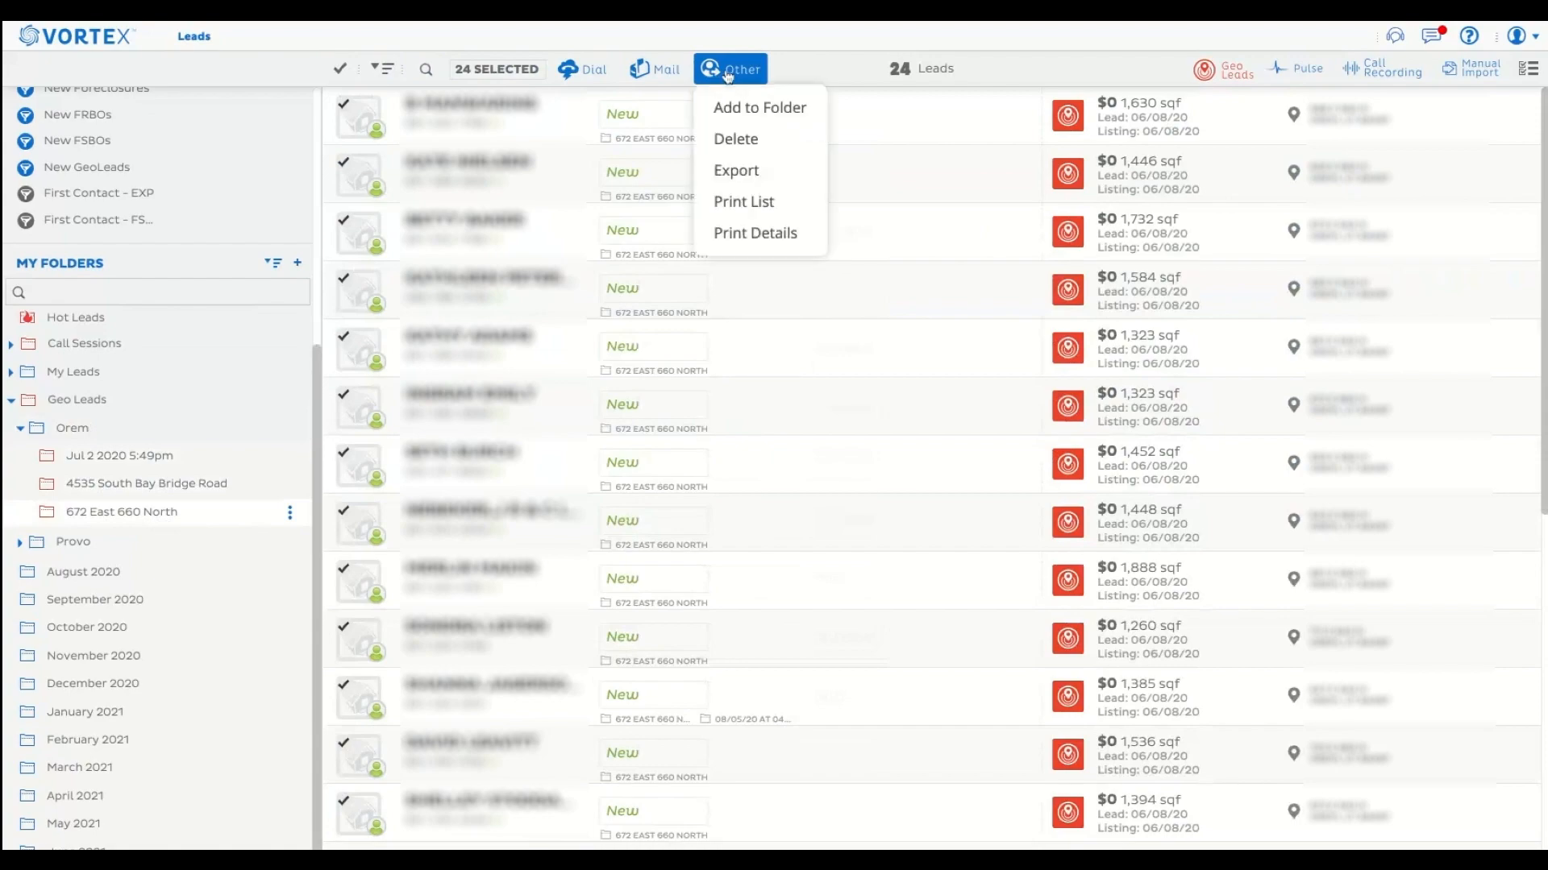
pyautogui.click(750, 113)
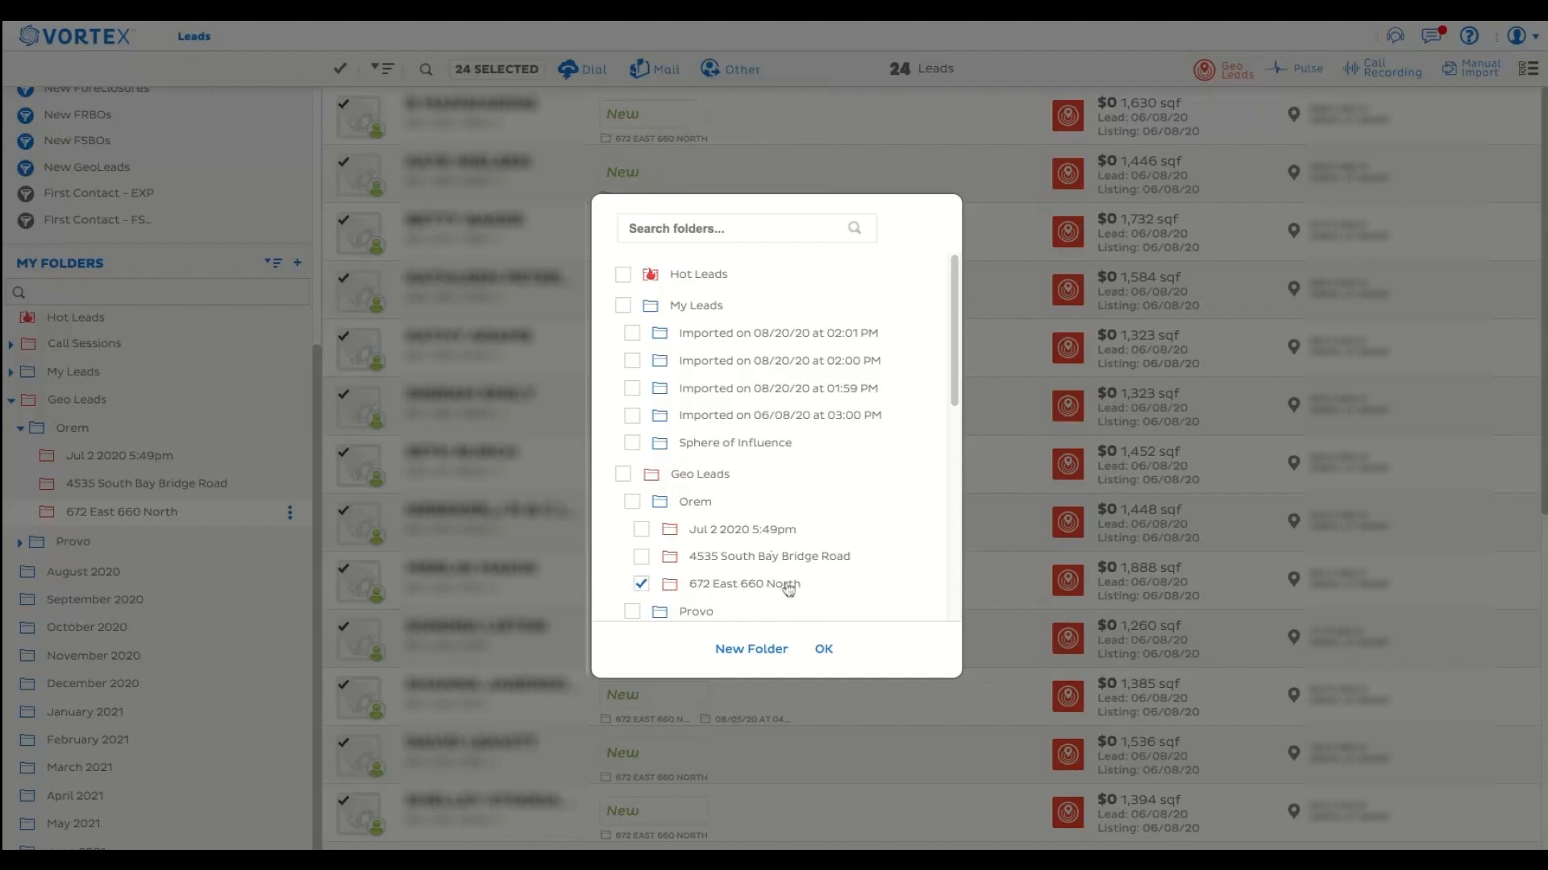
pyautogui.click(642, 587)
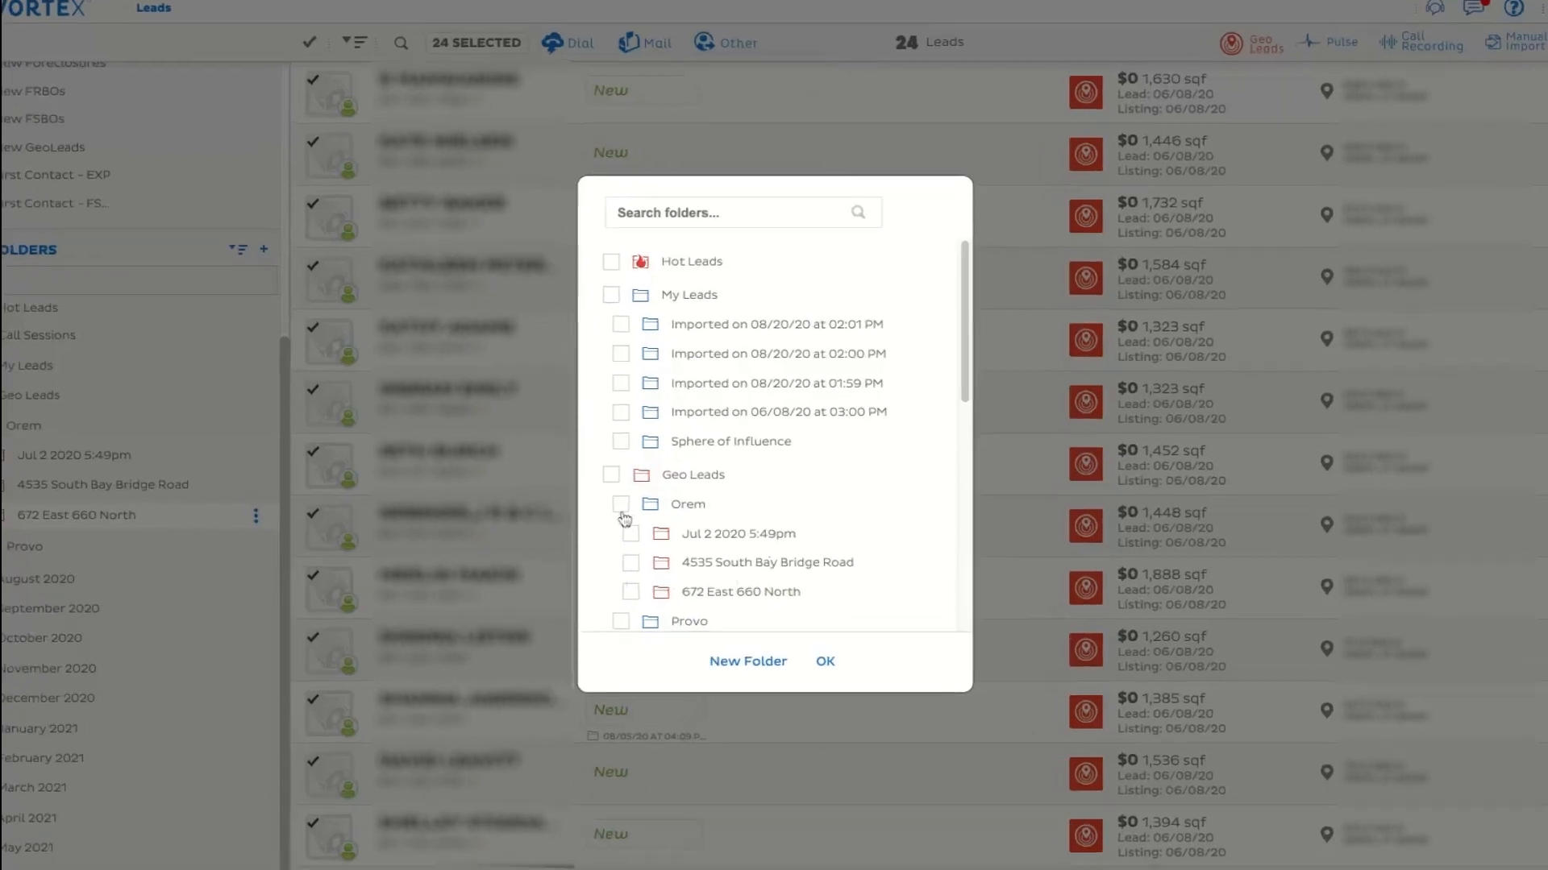
pyautogui.click(633, 504)
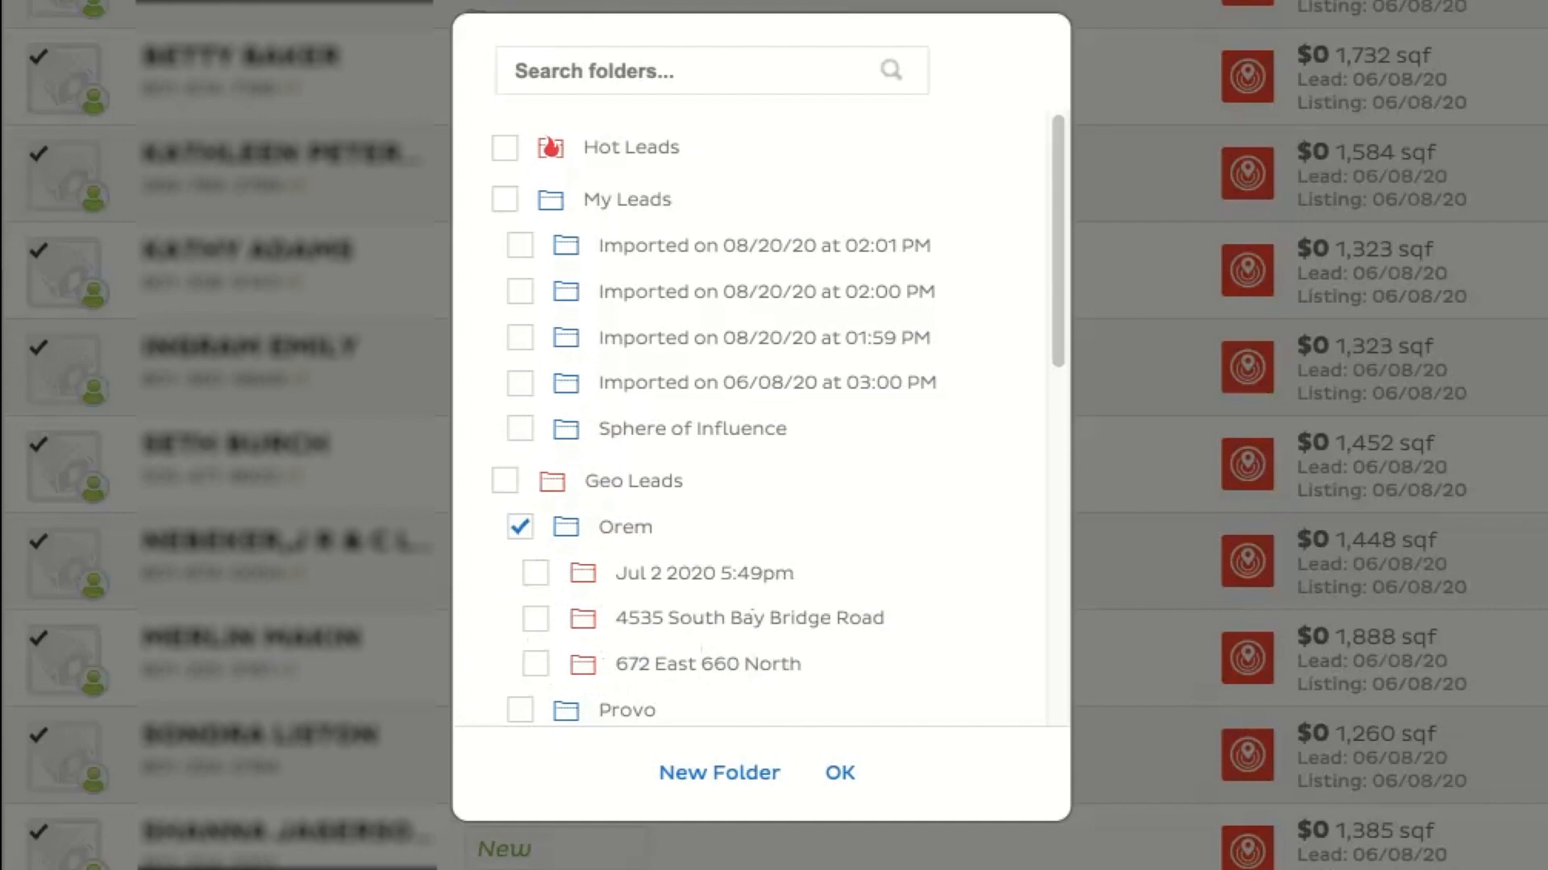
pyautogui.click(838, 774)
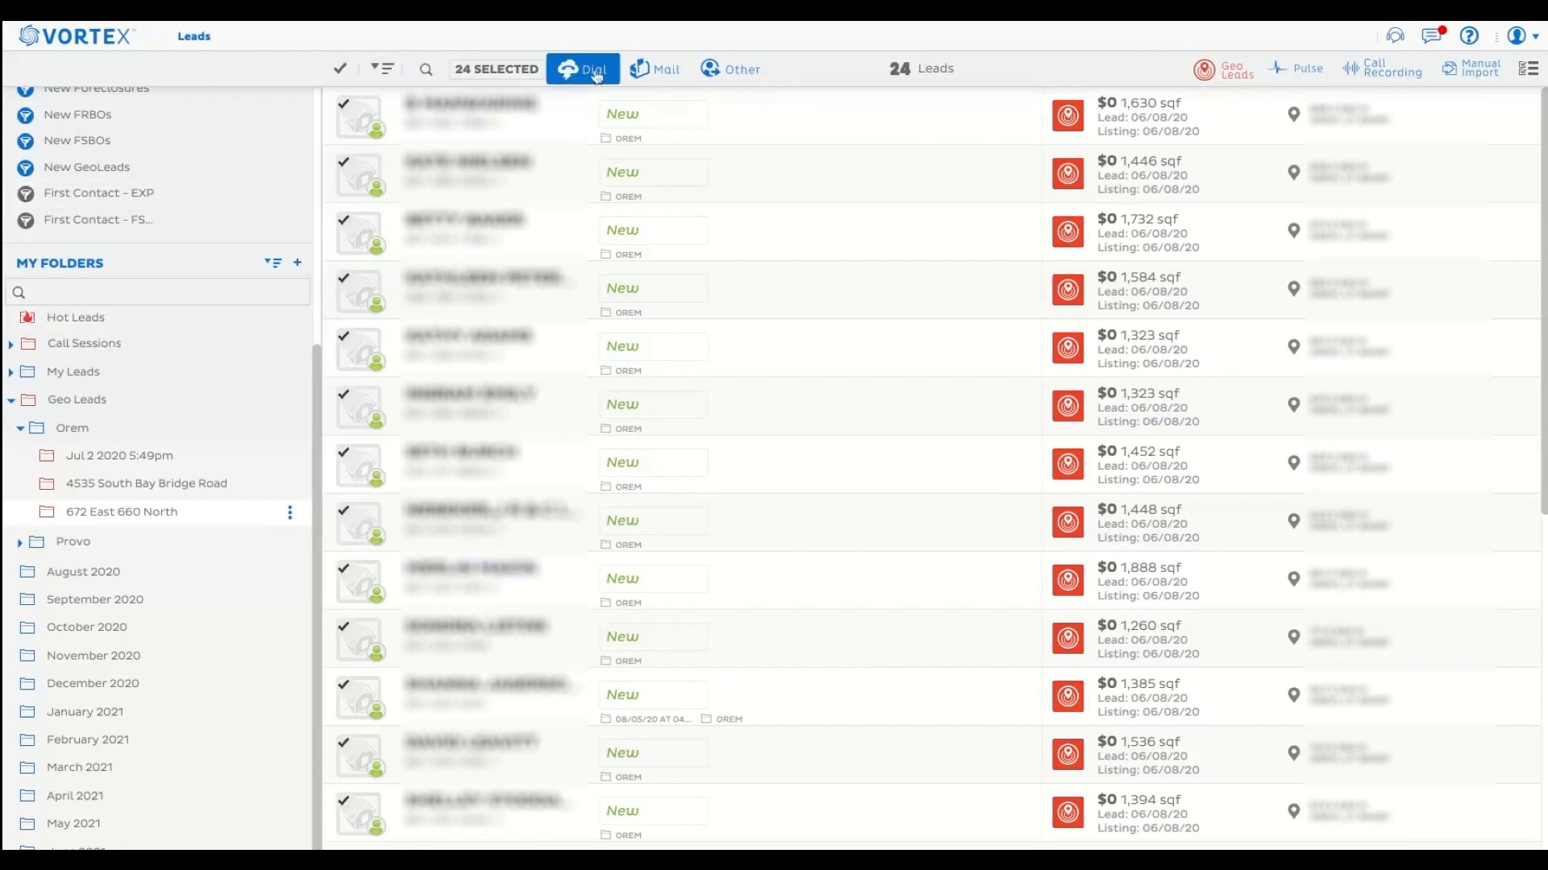
pyautogui.click(730, 69)
pyautogui.click(738, 115)
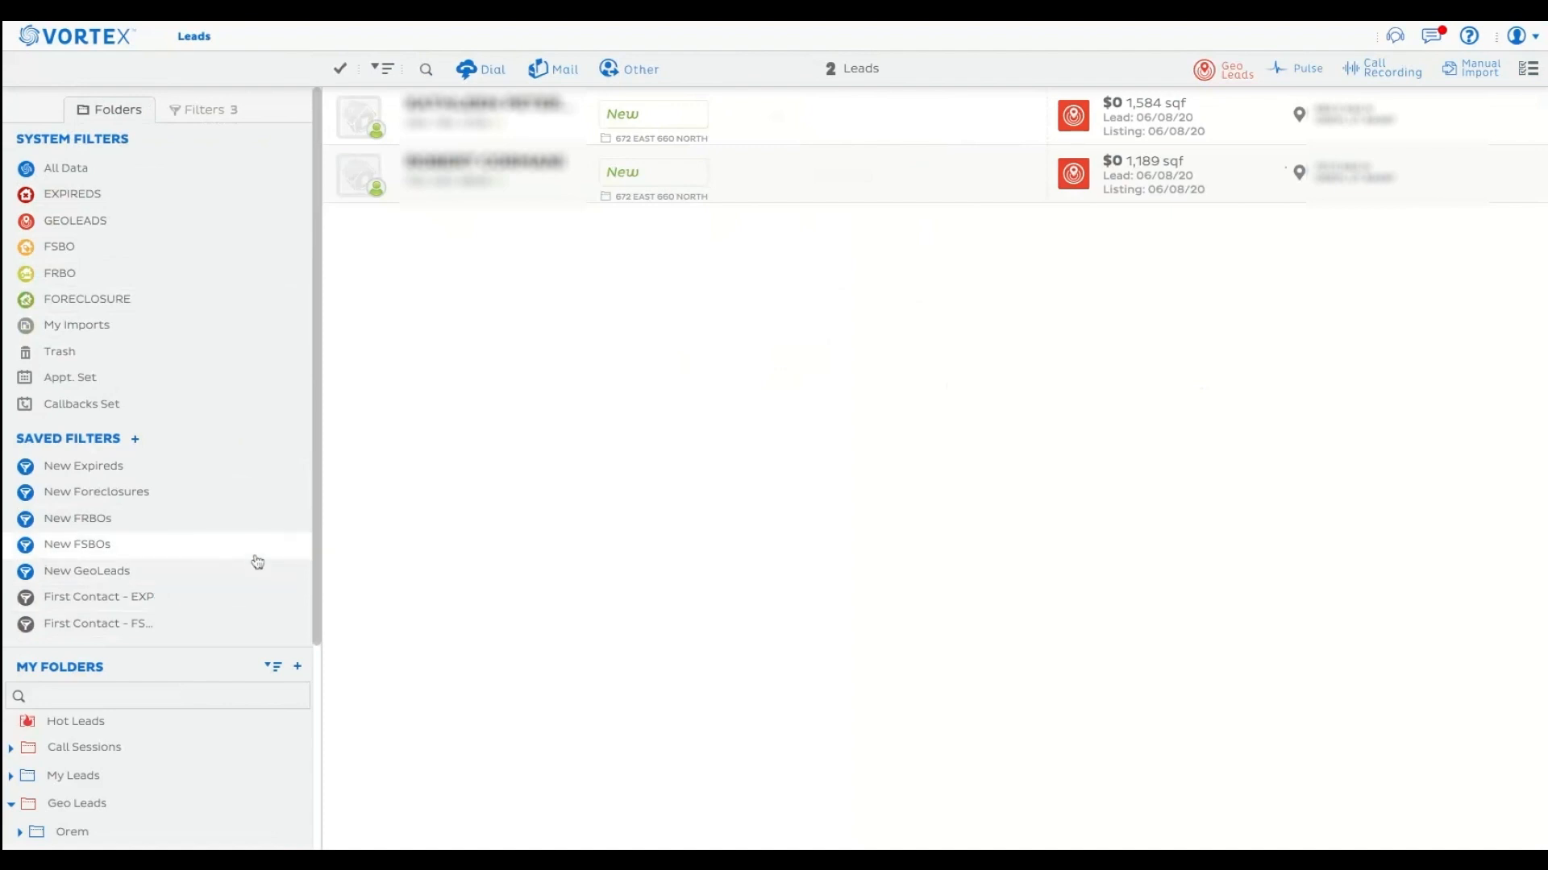
# Add the first lead in the list to the January 2021 folder while keeping it in its current folder.
pyautogui.scroll(-5, 258, 565)
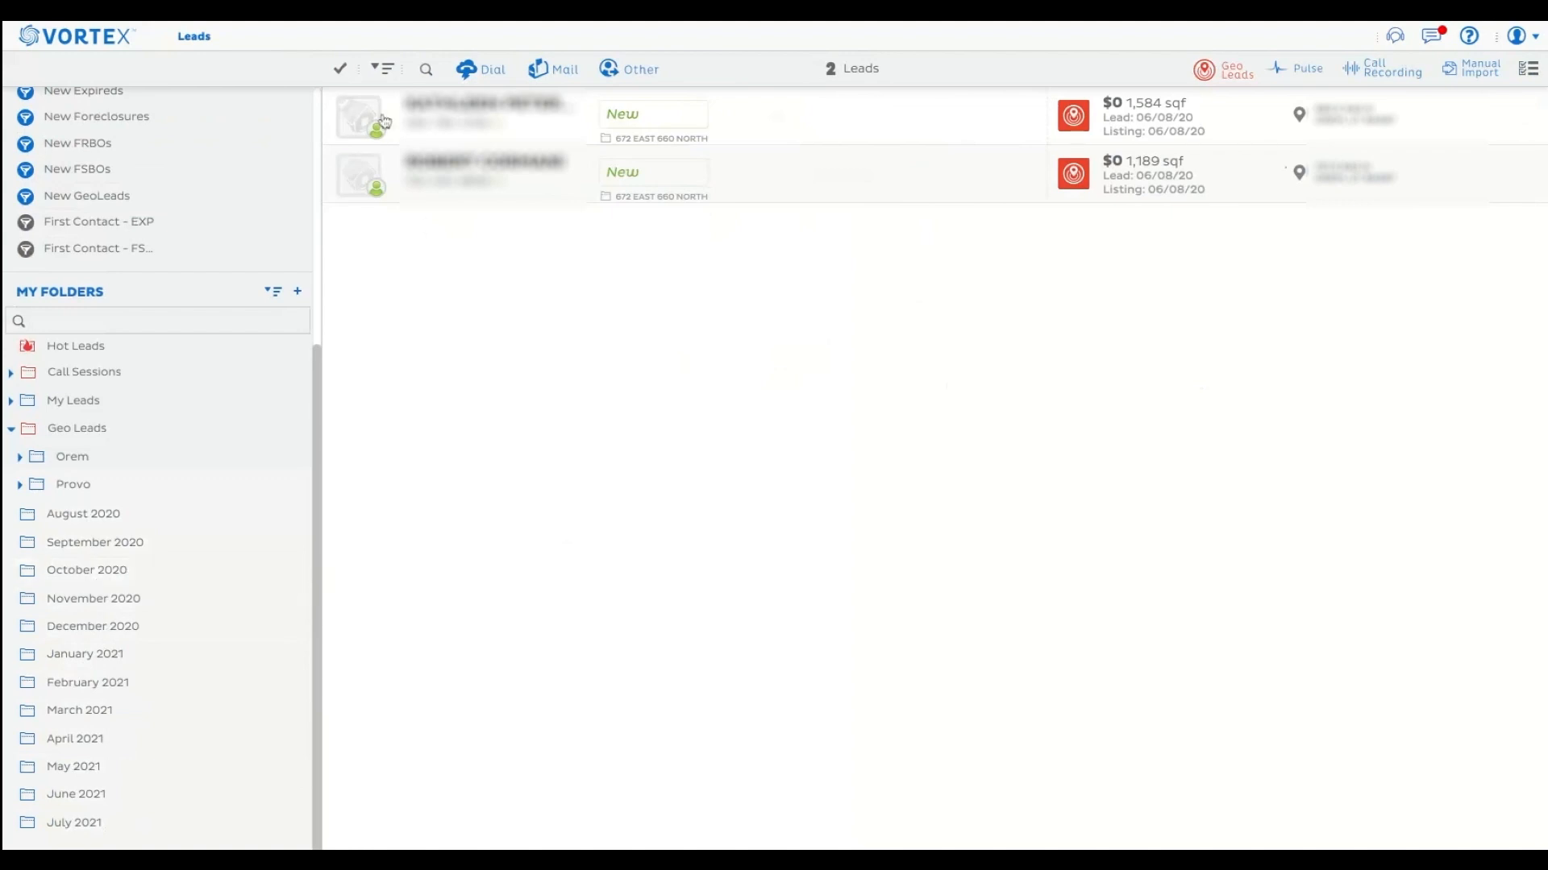
pyautogui.click(355, 118)
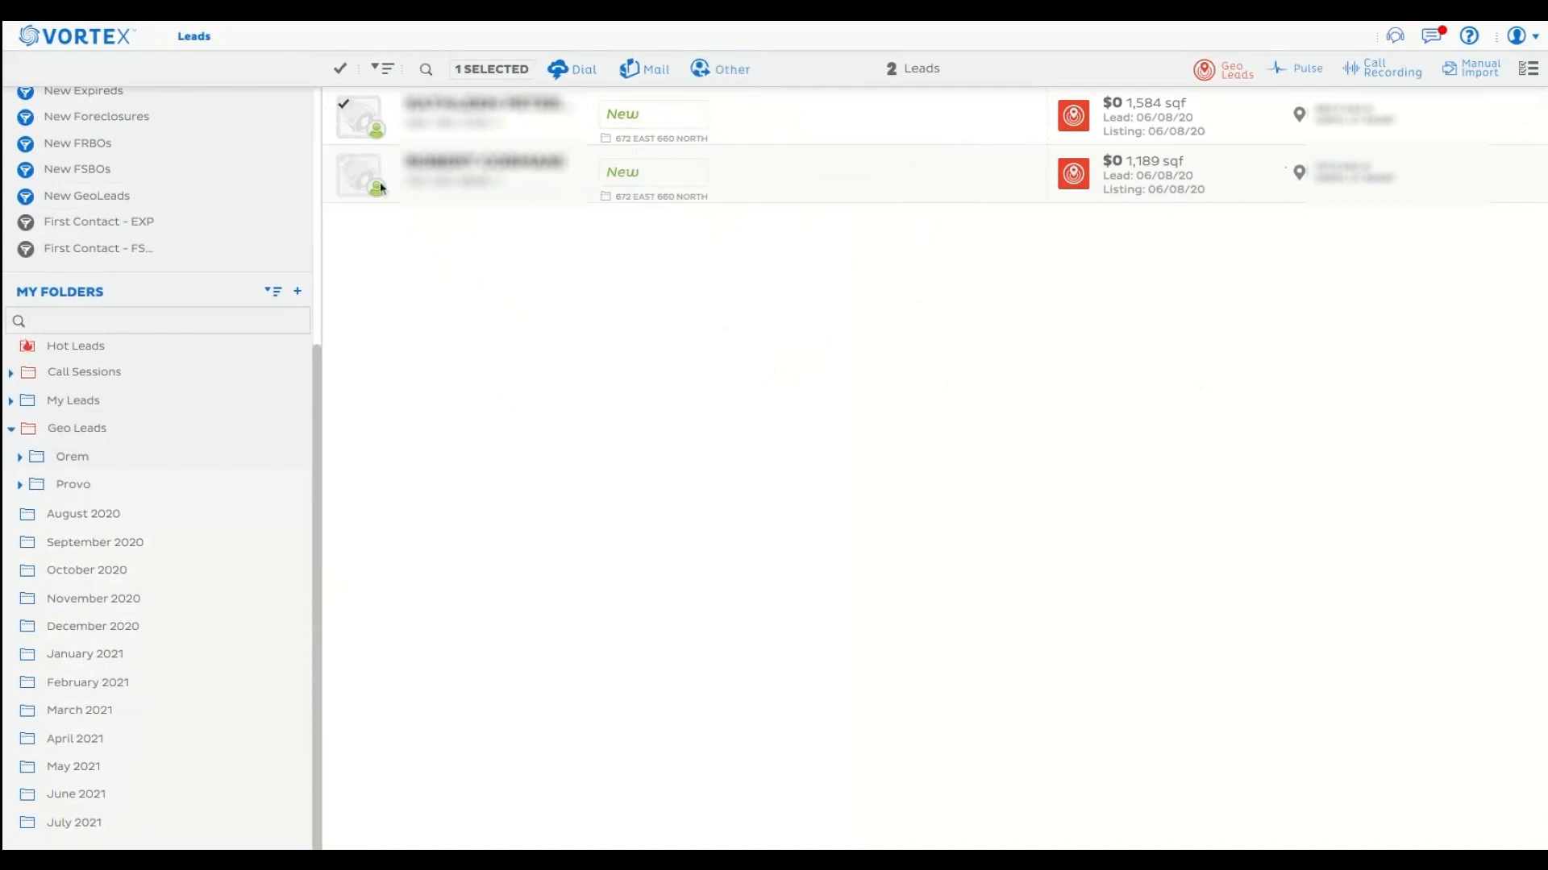
pyautogui.click(723, 74)
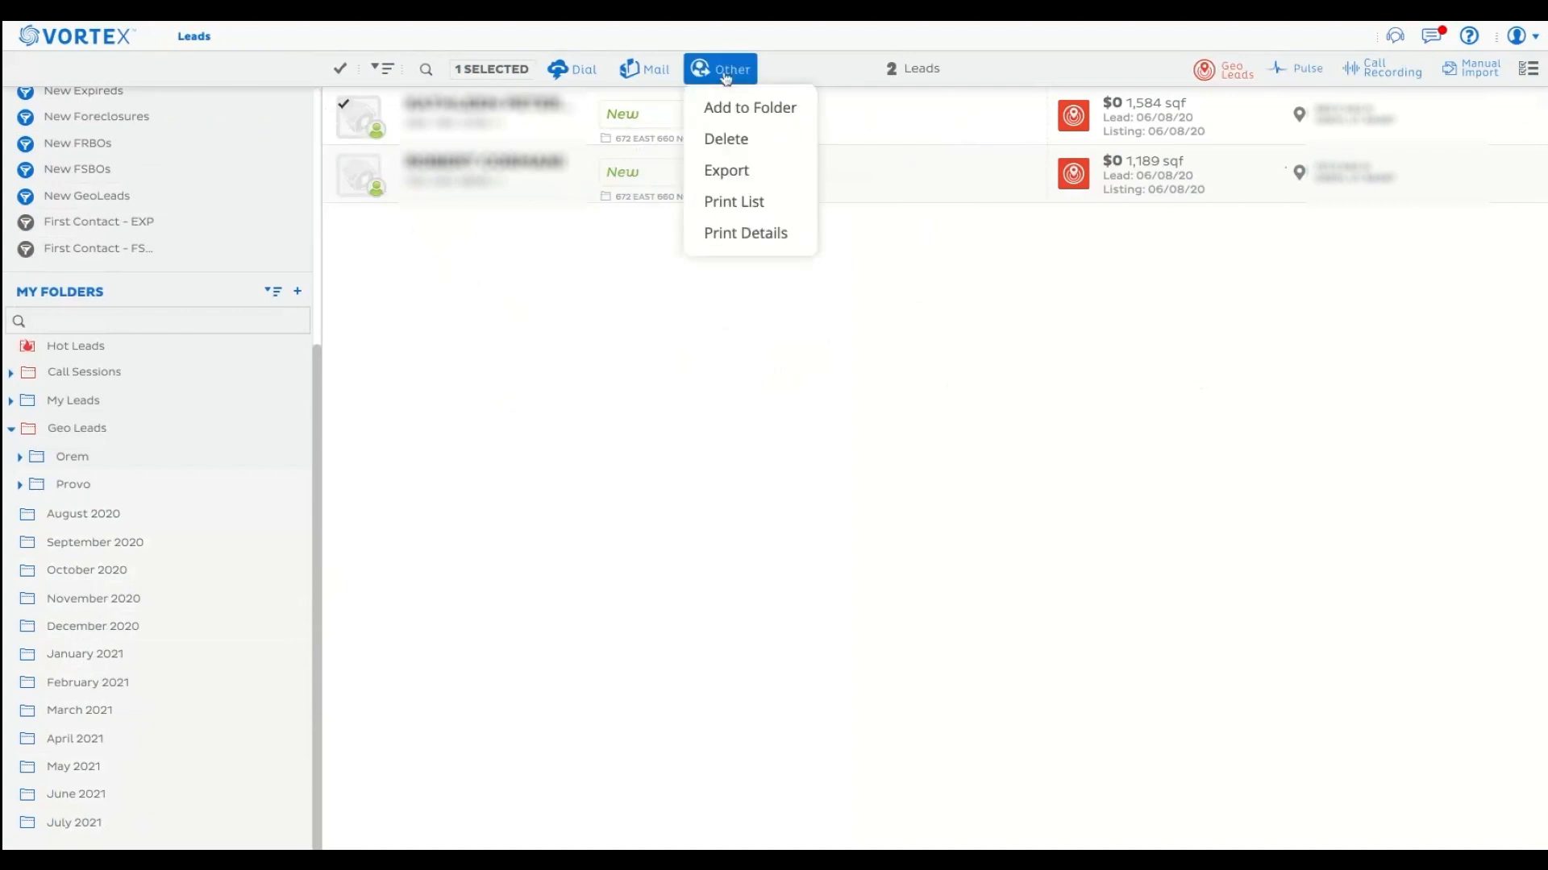
pyautogui.click(738, 107)
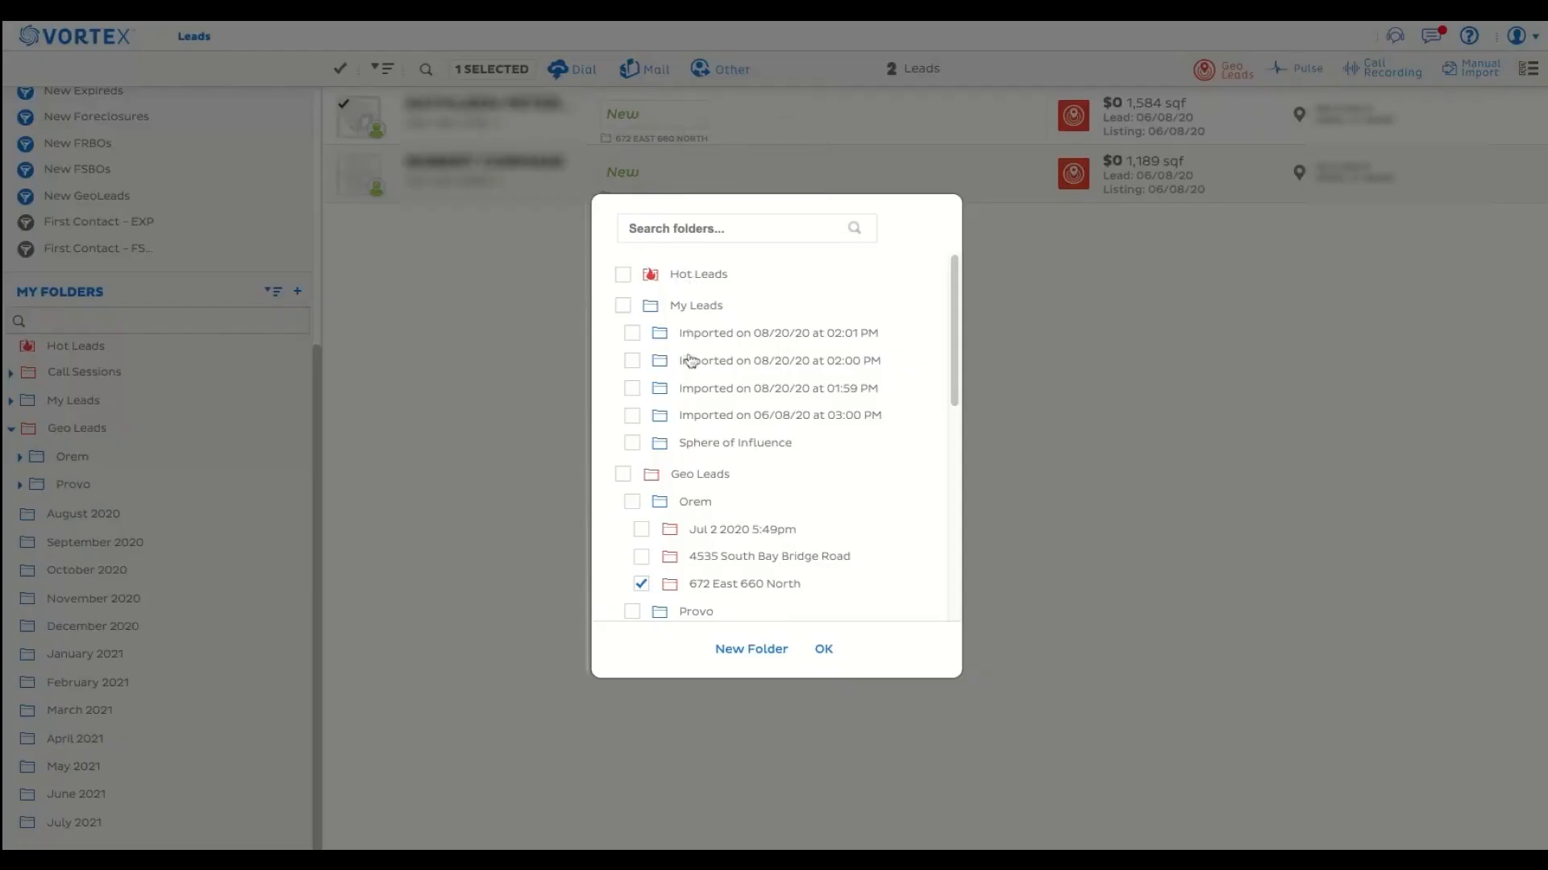
pyautogui.scroll(-10, 810, 408)
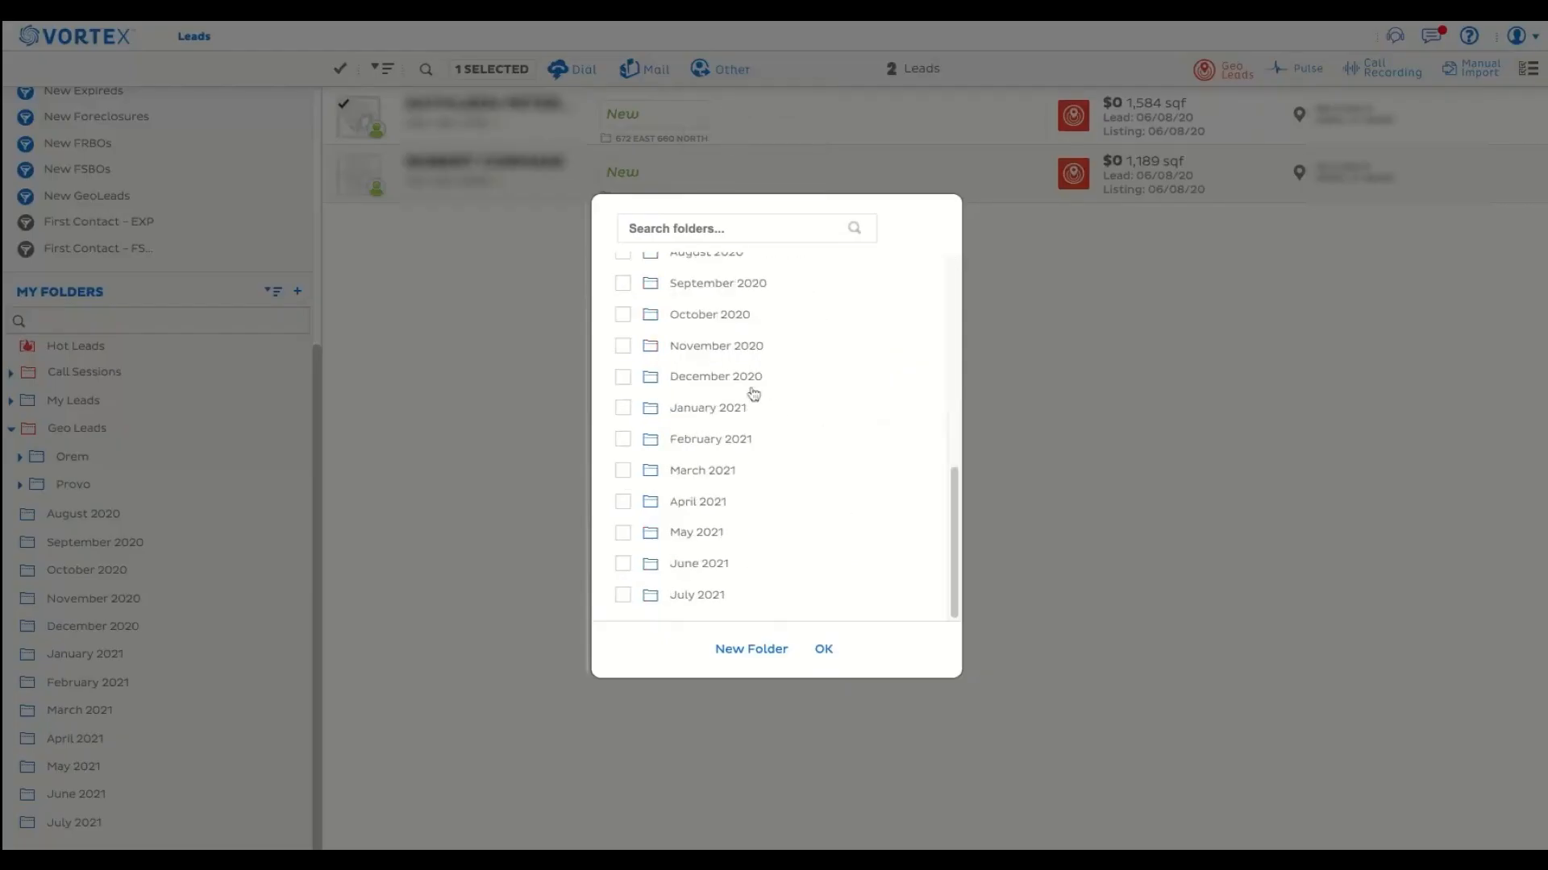
pyautogui.click(624, 409)
pyautogui.click(822, 657)
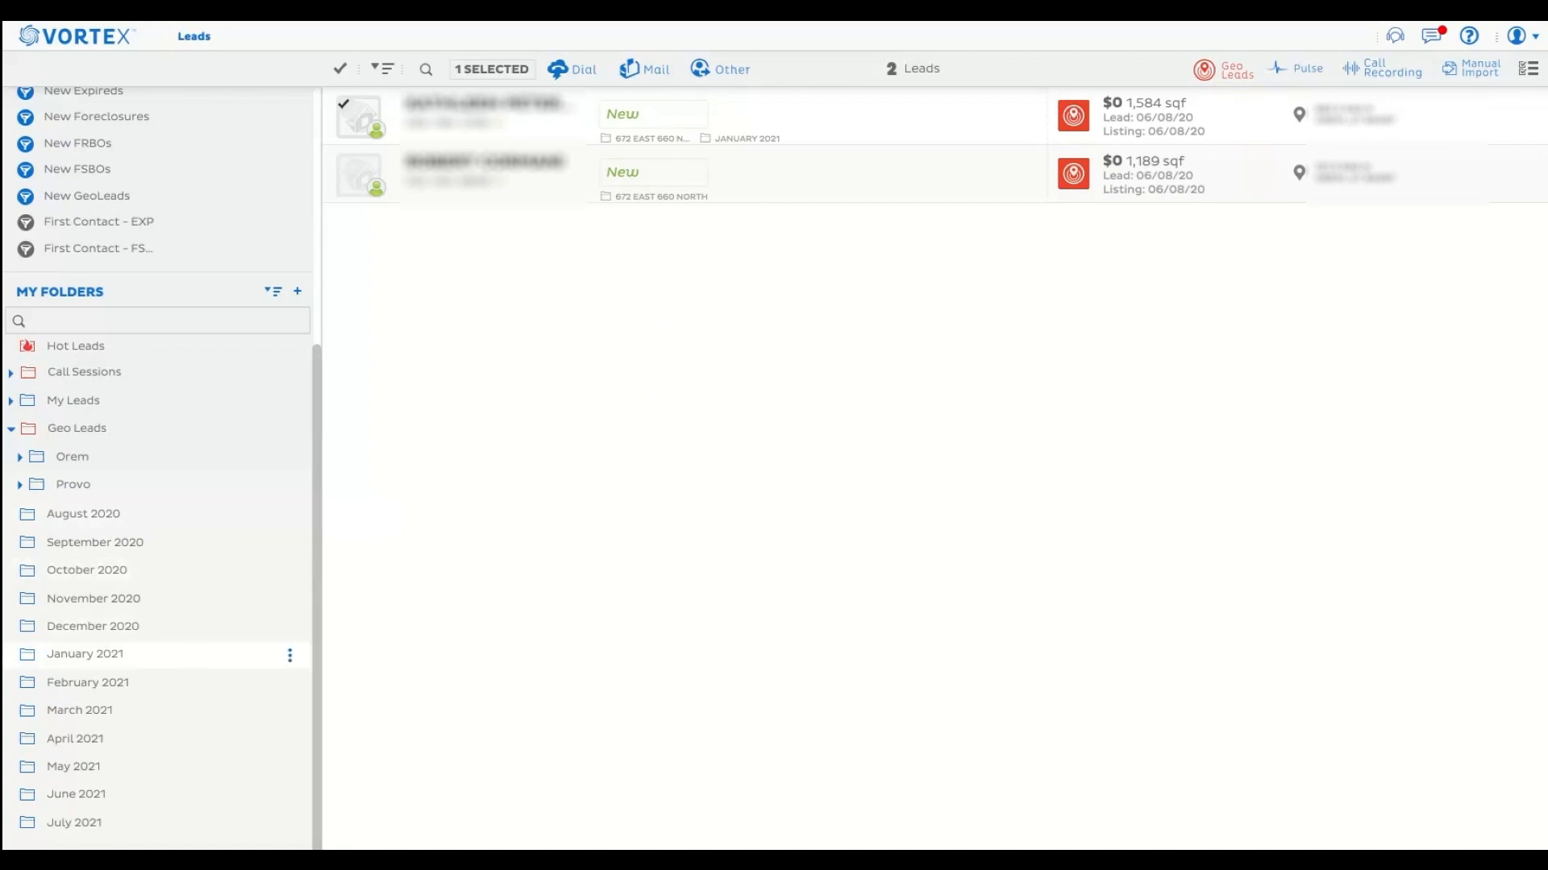
# Open the January 2021 folder to check the lead filed in it.
pyautogui.click(125, 659)
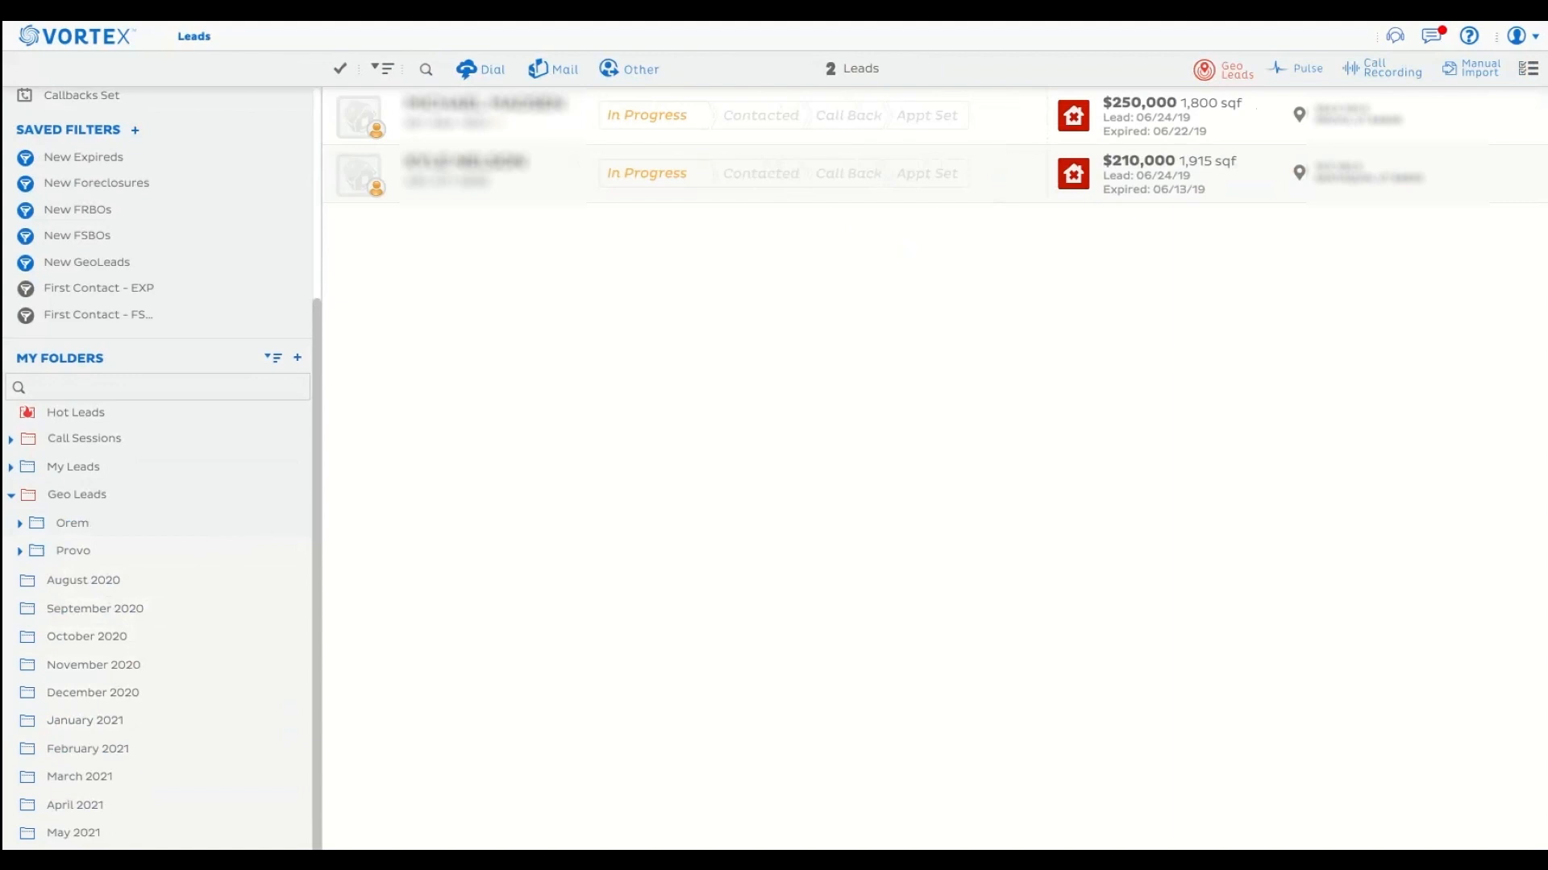
# Assign the first in-progress expired lead in the list to both the February 2021 and May 2021 folders.
pyautogui.click(357, 119)
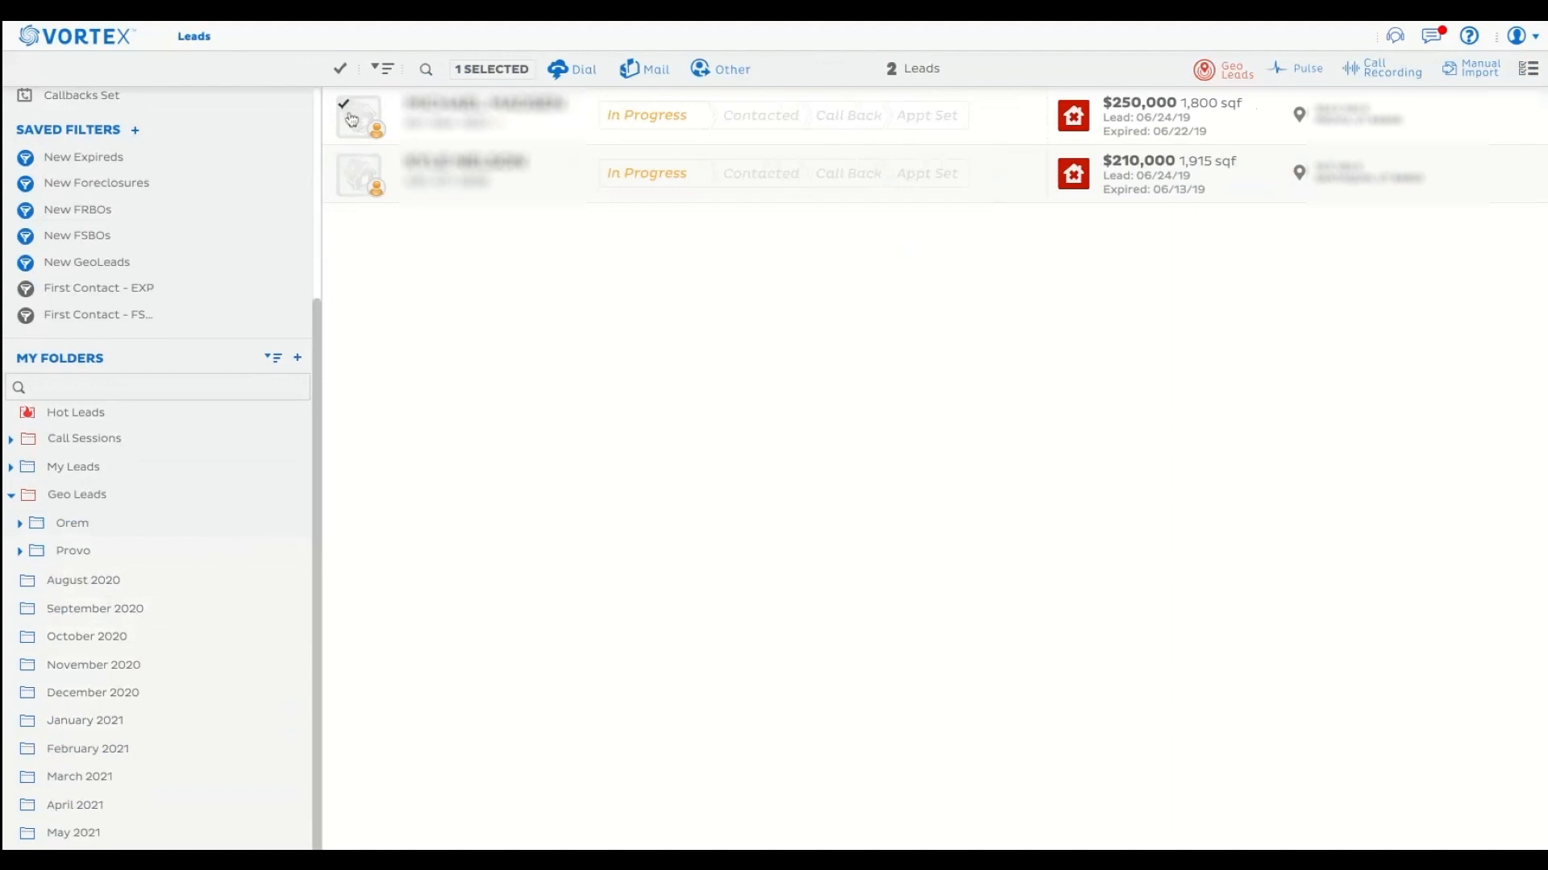
pyautogui.click(720, 70)
pyautogui.click(723, 109)
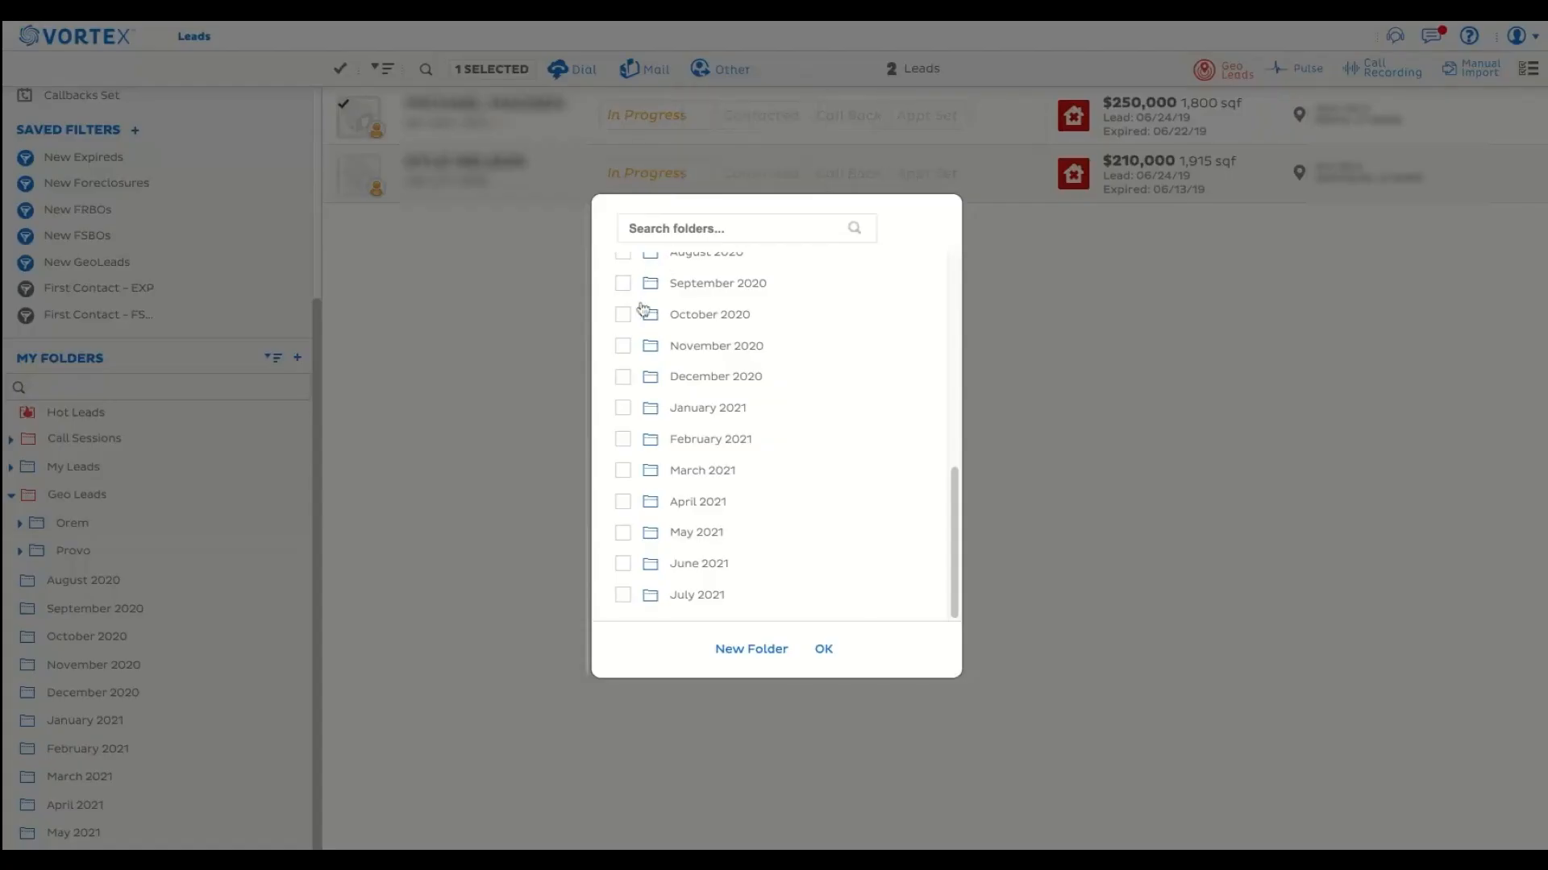
pyautogui.click(628, 442)
pyautogui.click(627, 537)
pyautogui.click(820, 649)
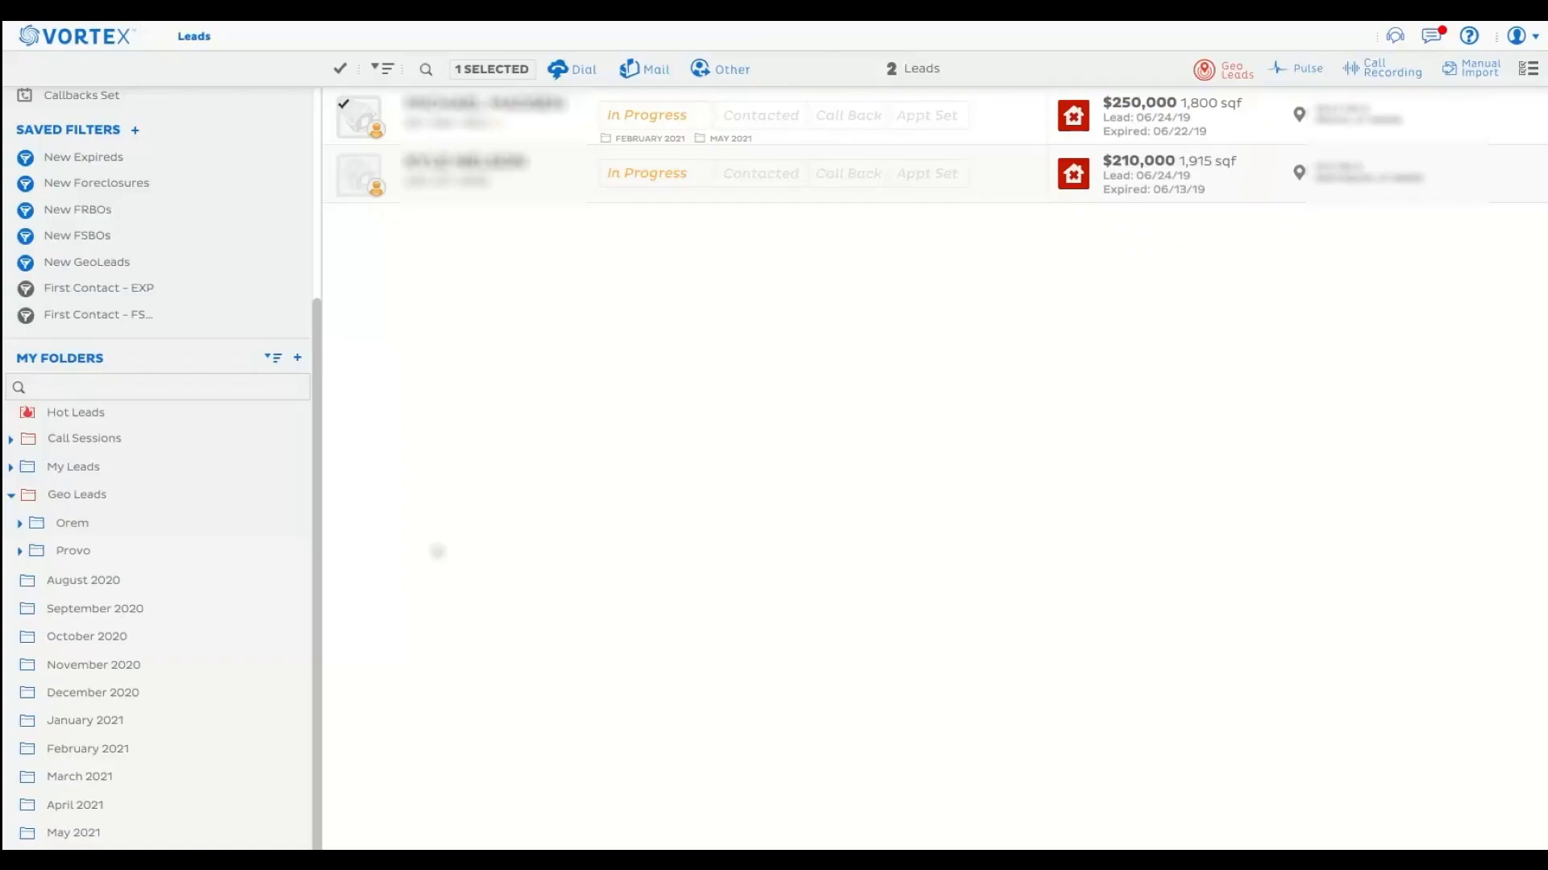
# Open the February 2021 folder and the May 2021 folder to check which leads each contains.
pyautogui.click(122, 756)
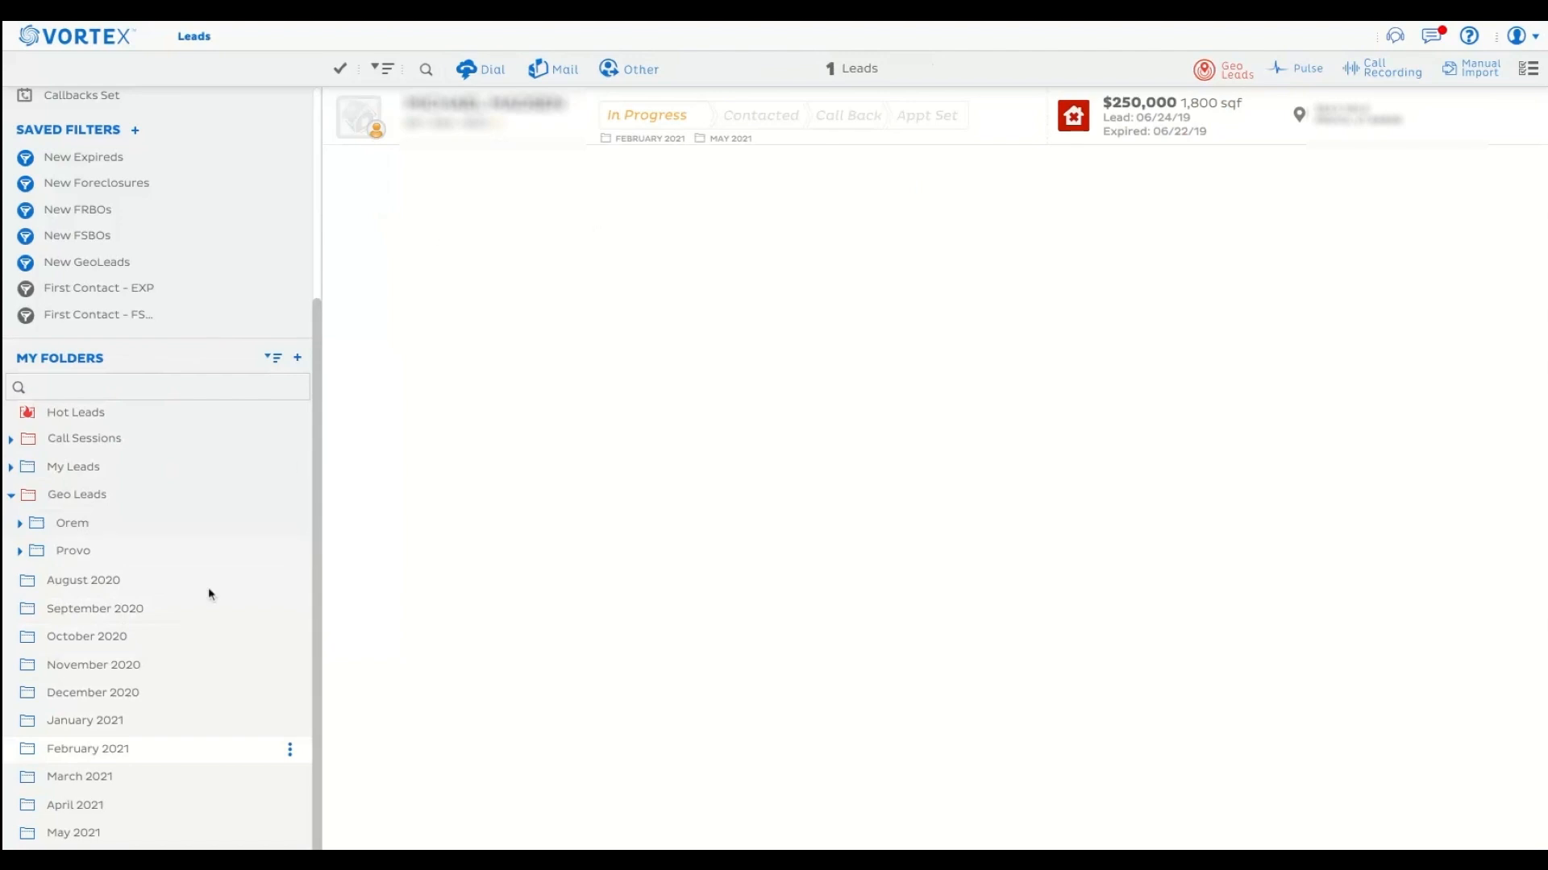
pyautogui.click(90, 838)
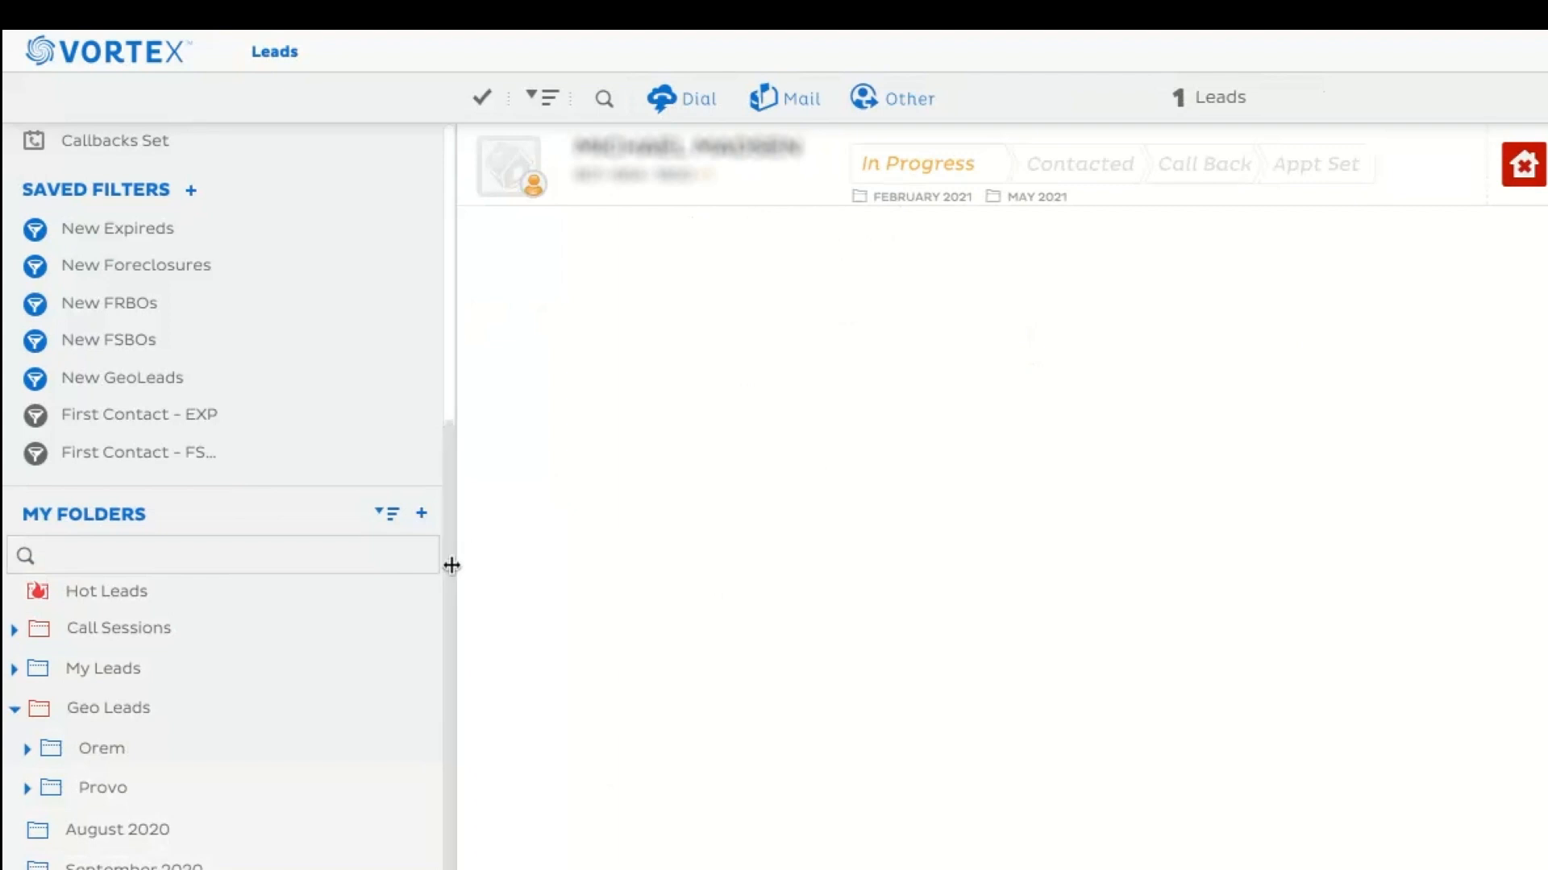
pyautogui.scroll(-2, 261, 482)
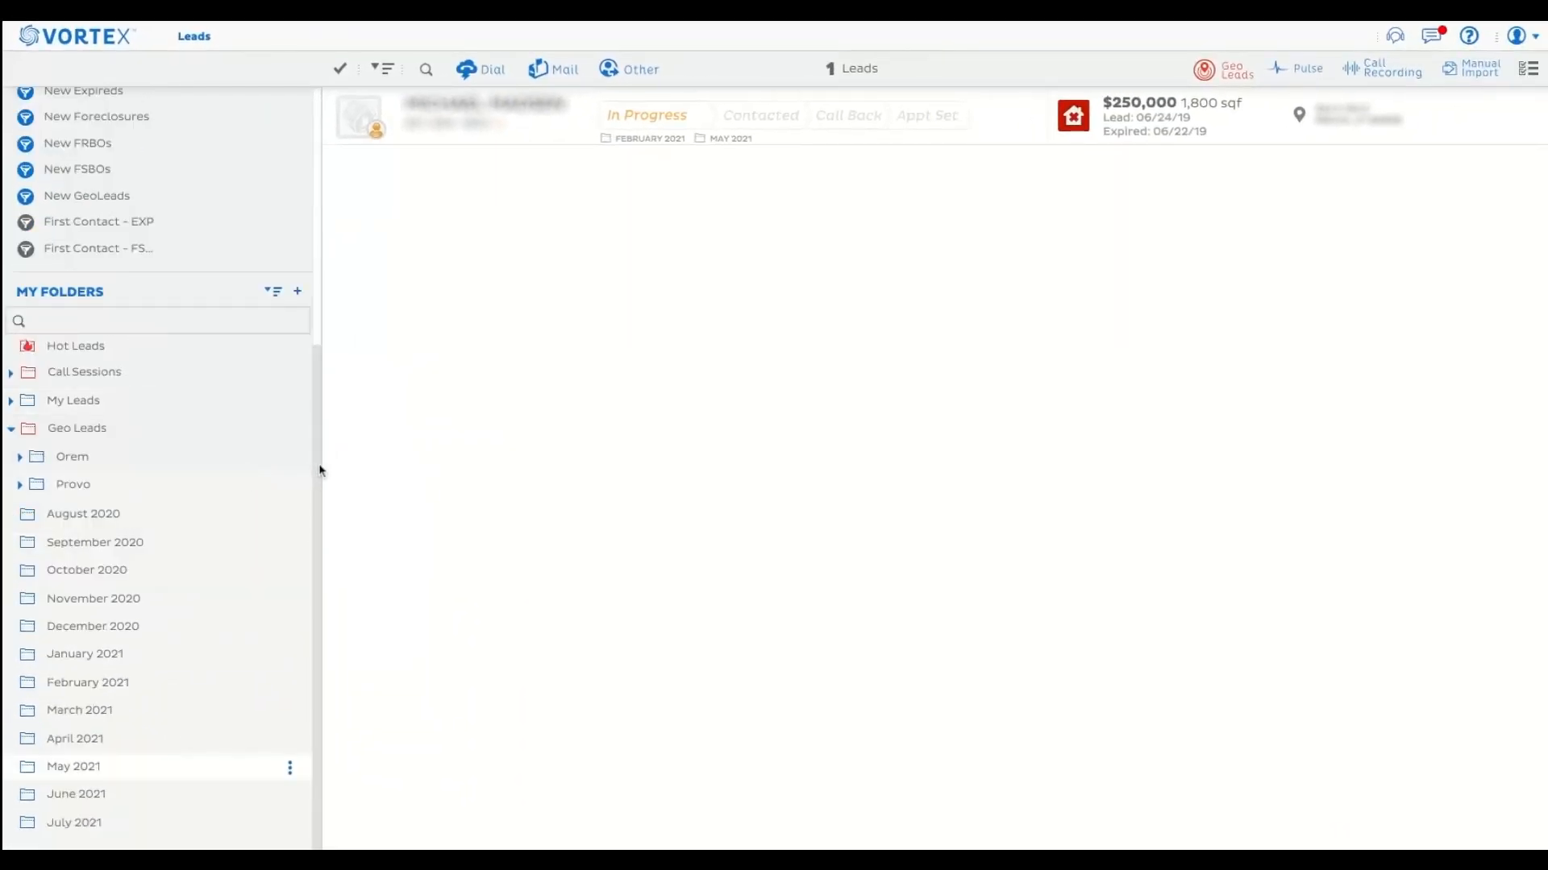